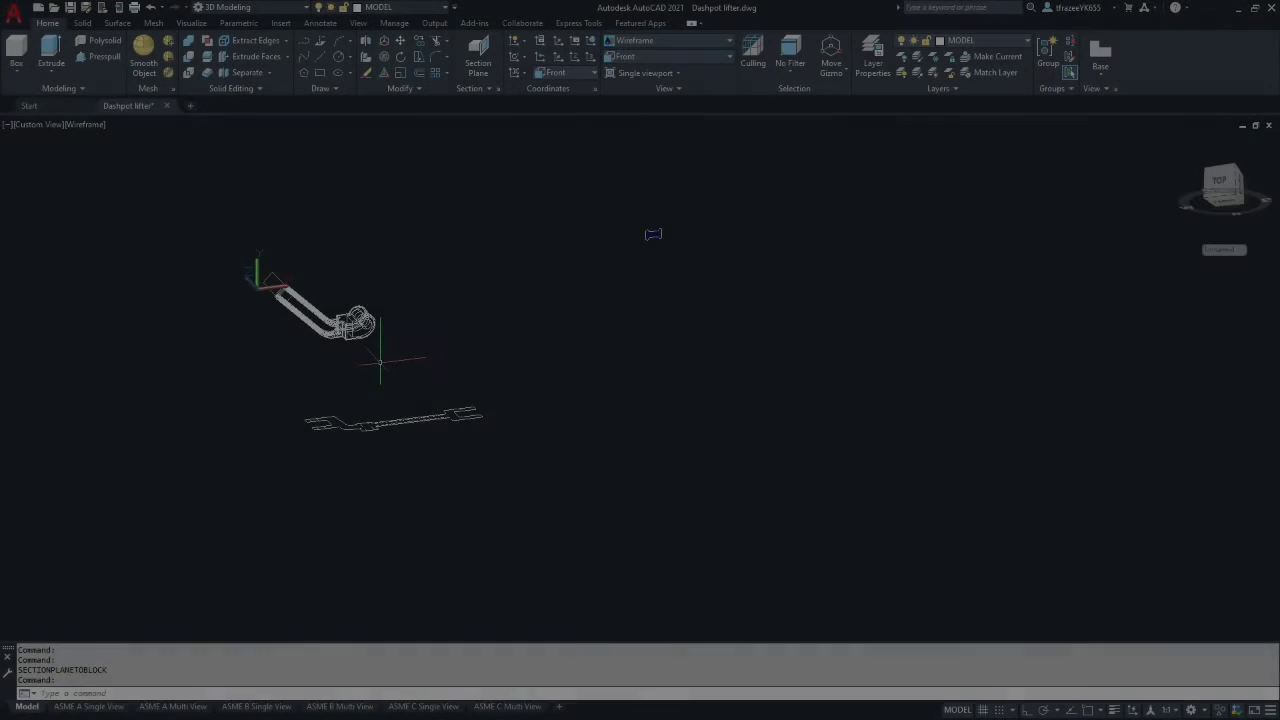
Turn off live sectioning for the section plane cutting through the lifter's angled arm
scroll(375, 345, down, 2)
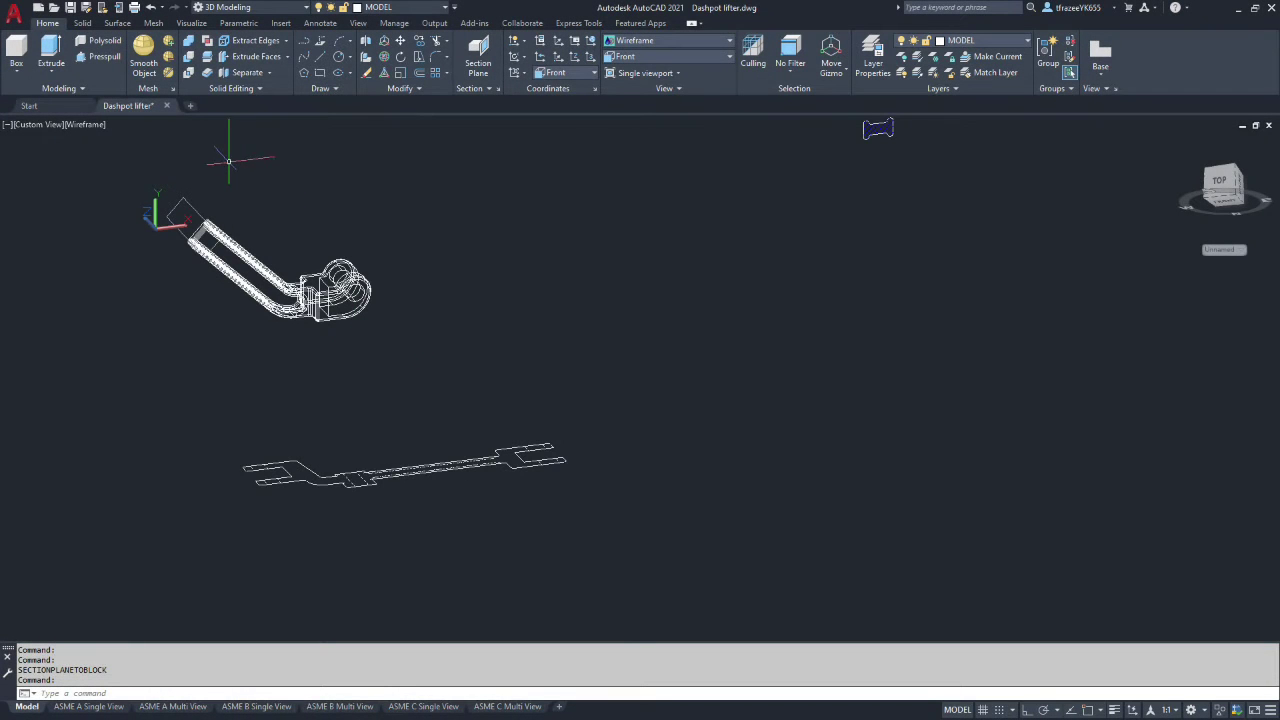
mouse_move(239, 188)
middle_down()
mouse_move(177, 181)
mouse_move(191, 190)
middle_up()
shift+middle_drag(355, 290, 331, 306)
scroll(320, 270, down, 2)
scroll(157, 277, up, 6)
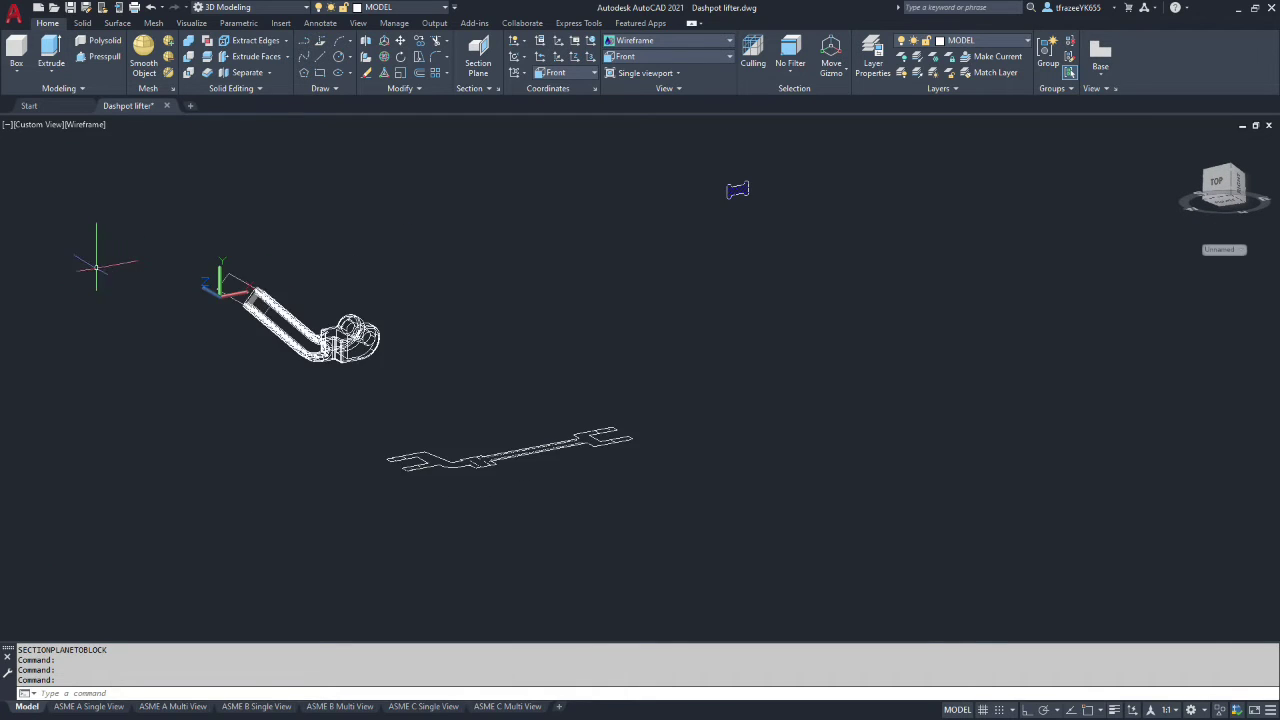
click(417, 294)
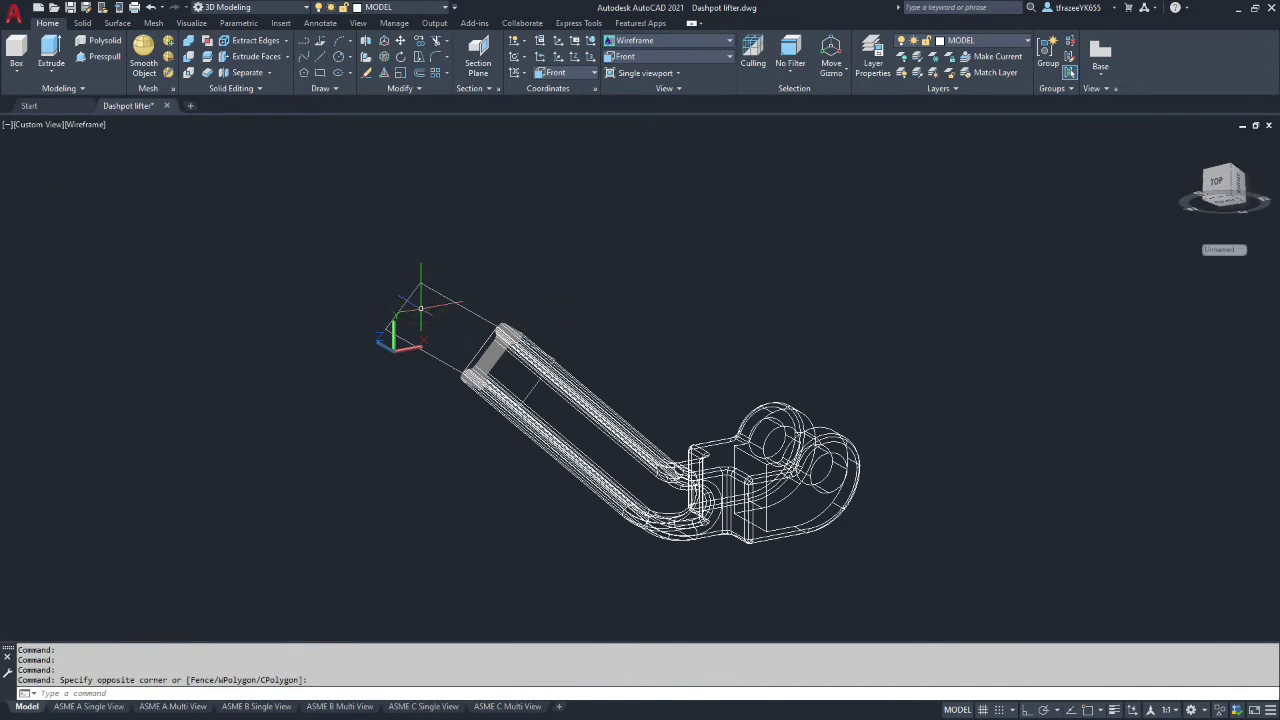
key(Escape)
click(437, 338)
key(Escape)
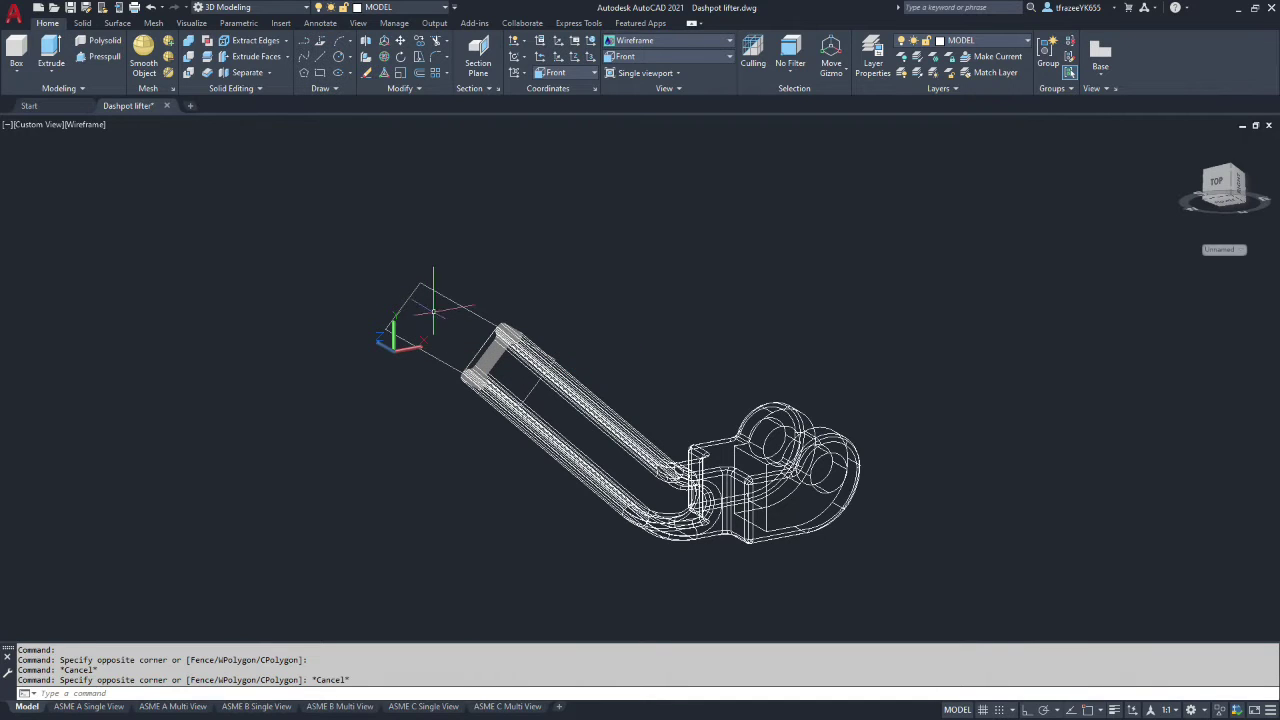
click(428, 290)
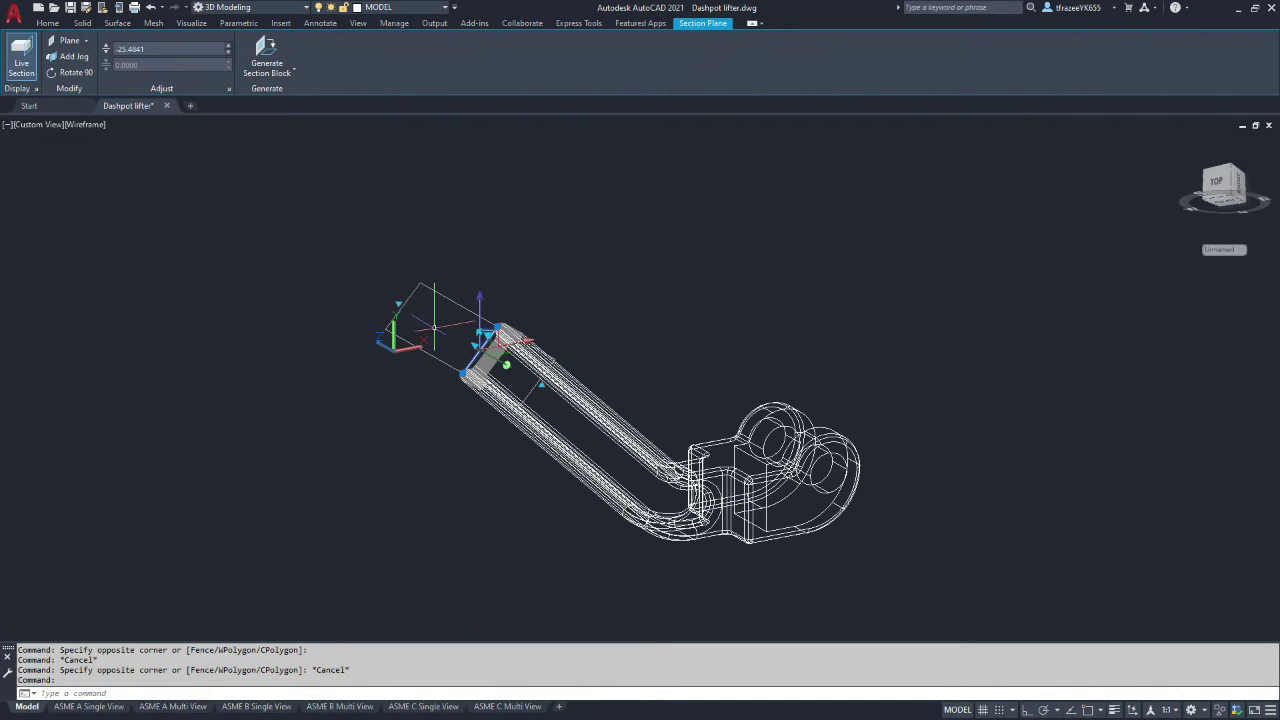
click(434, 327)
double_click(447, 362)
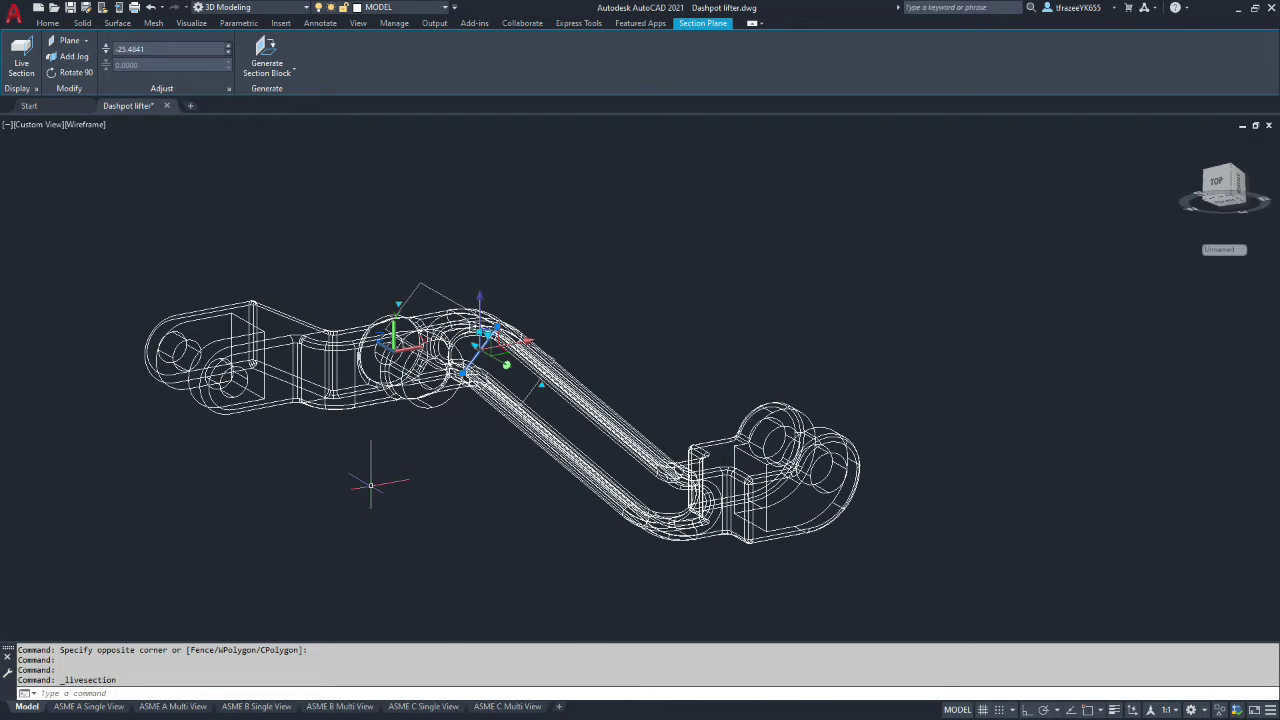
shift+middle_drag(307, 473, 354, 490)
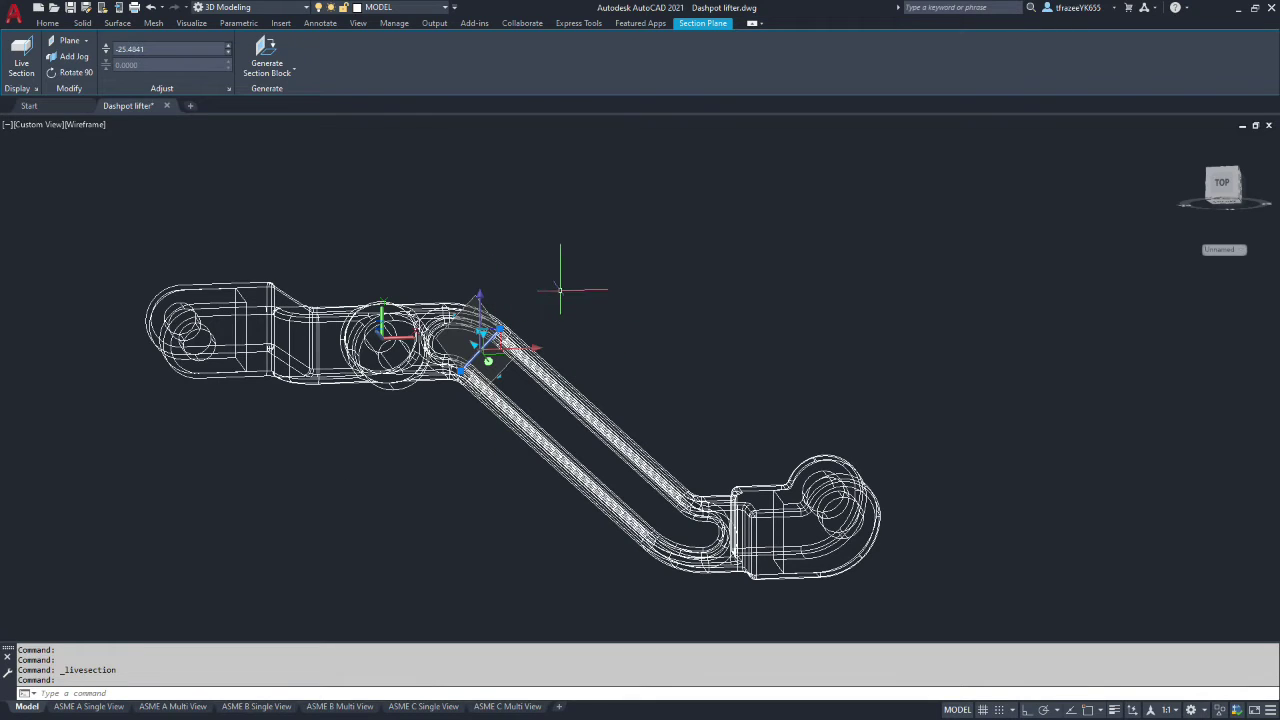
key(Escape)
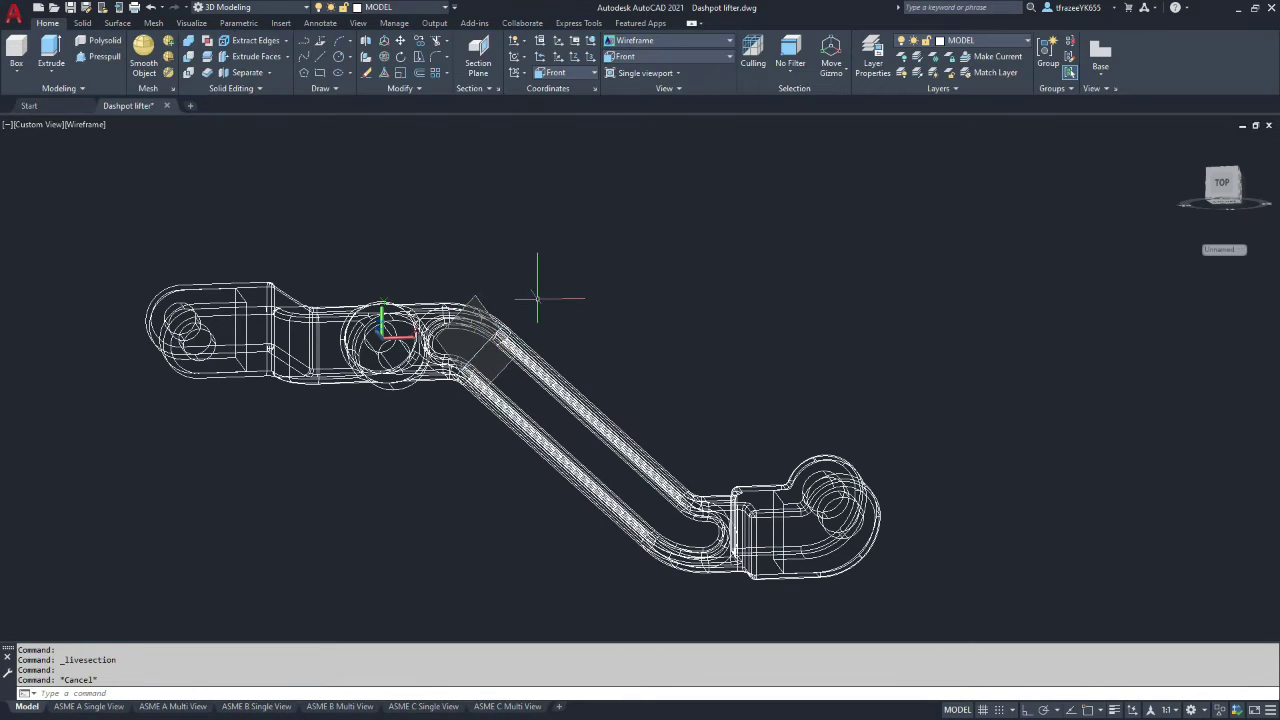
Move the section plane object to the frozen CONST layer
click(473, 298)
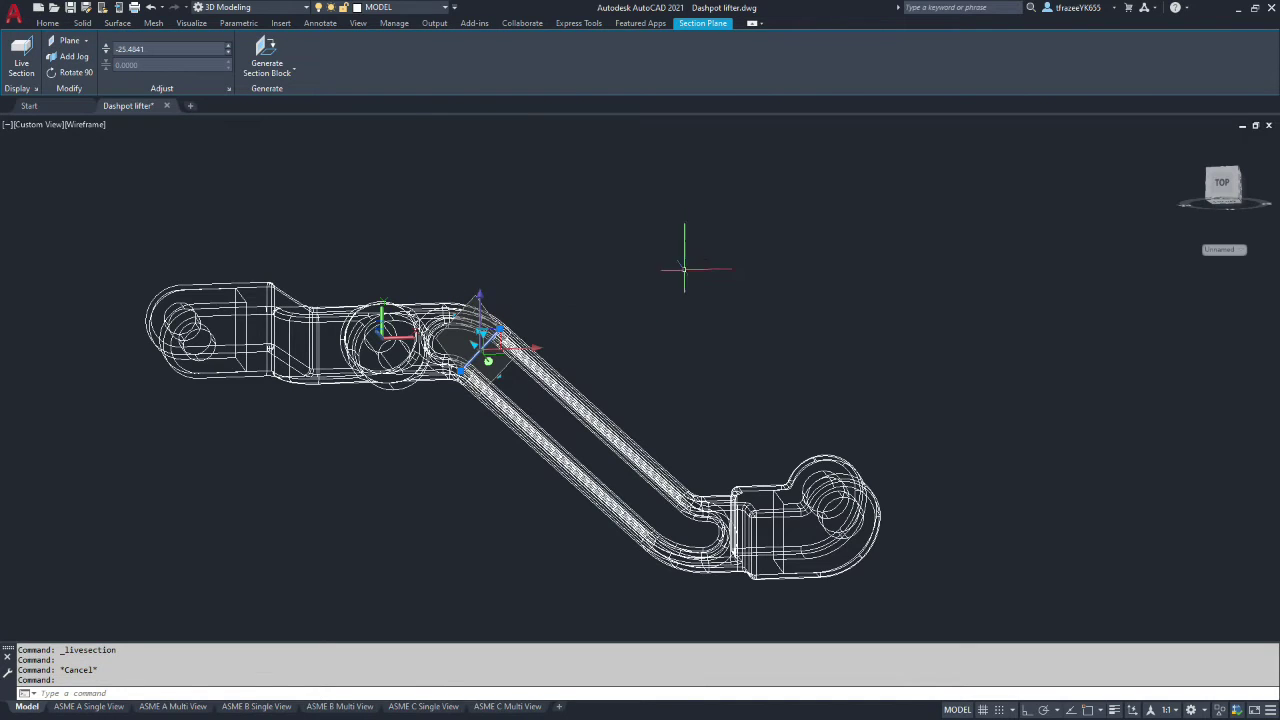
click(47, 22)
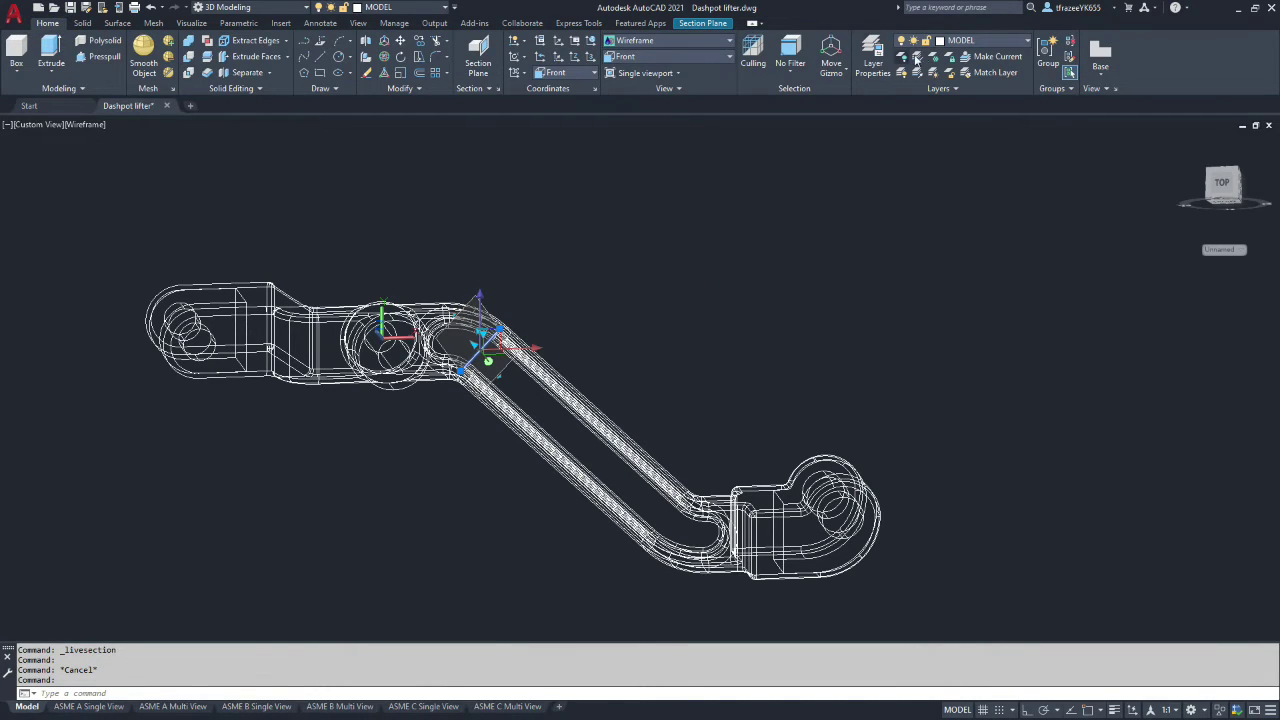
click(1026, 41)
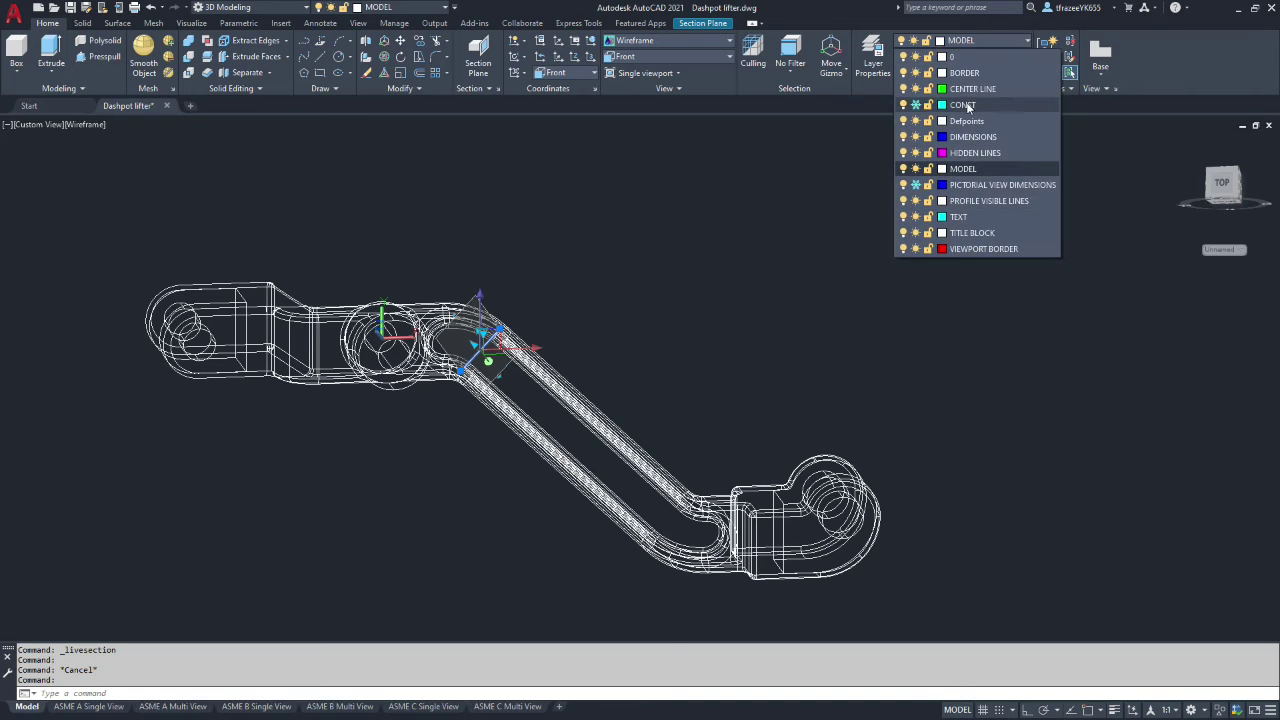
click(966, 105)
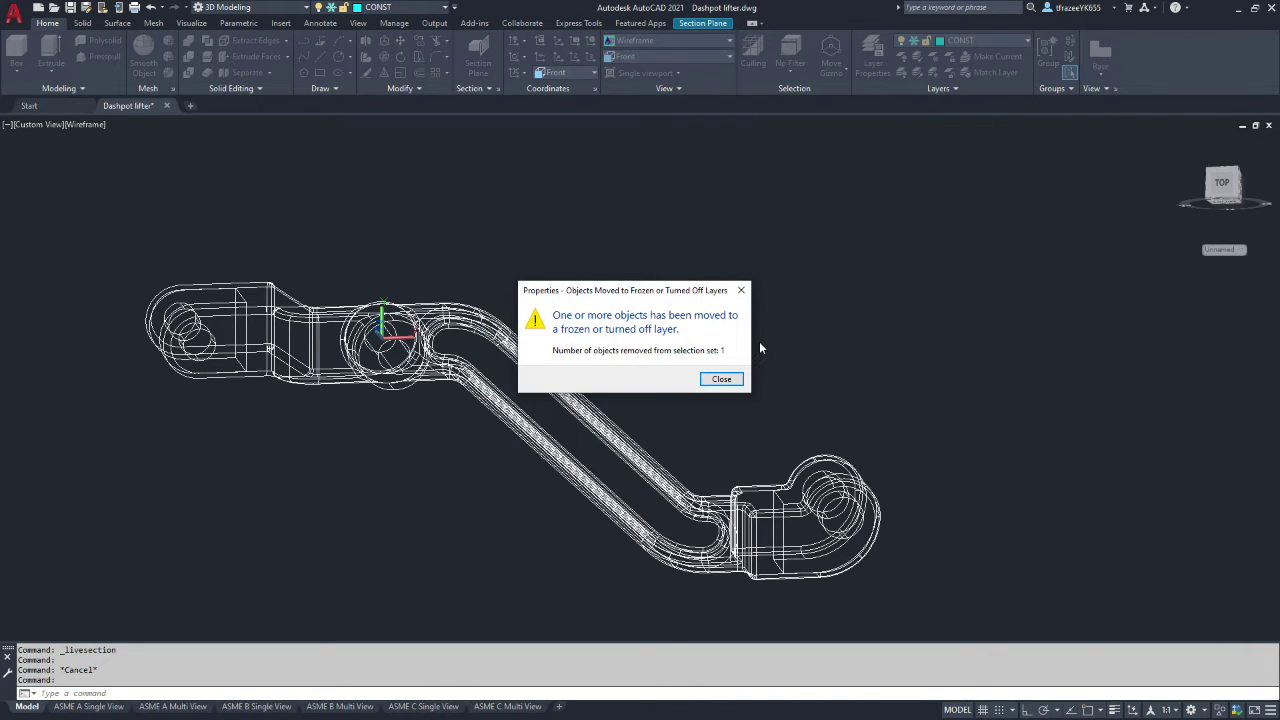
click(721, 379)
Save the Dashpot lifter drawing
scroll(517, 229, down, 2)
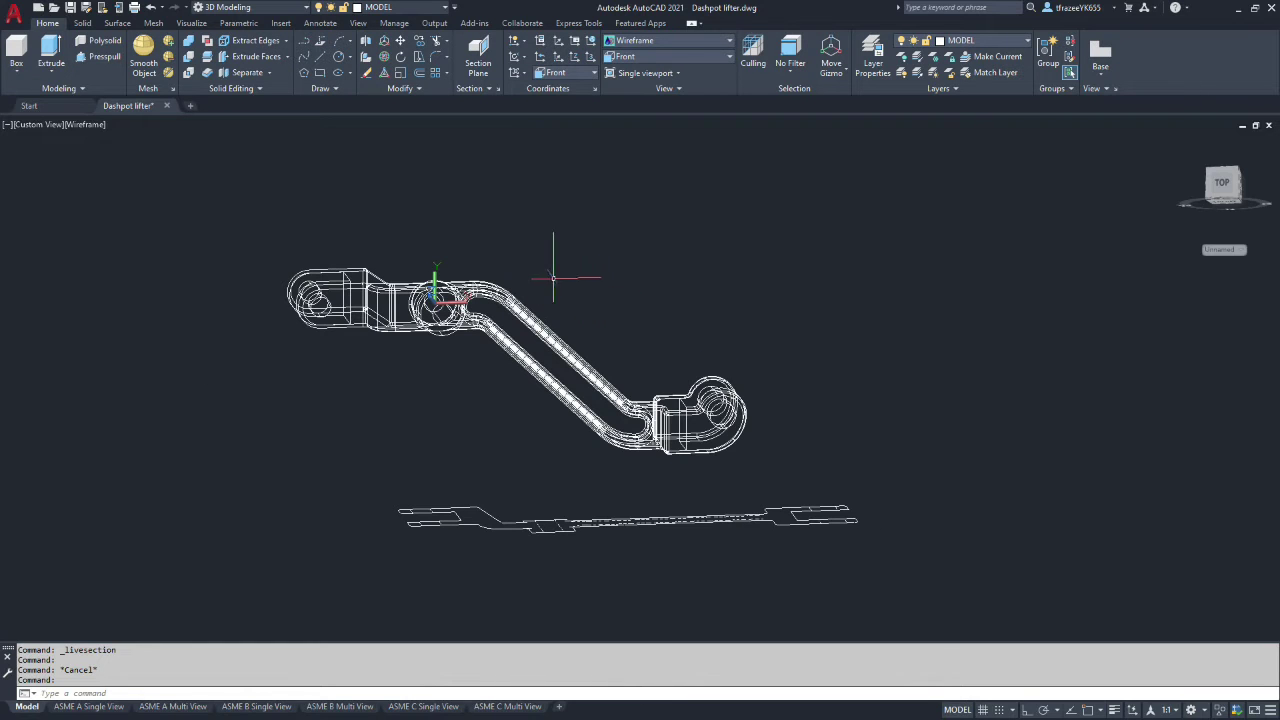
shift+middle_drag(580, 263, 547, 207)
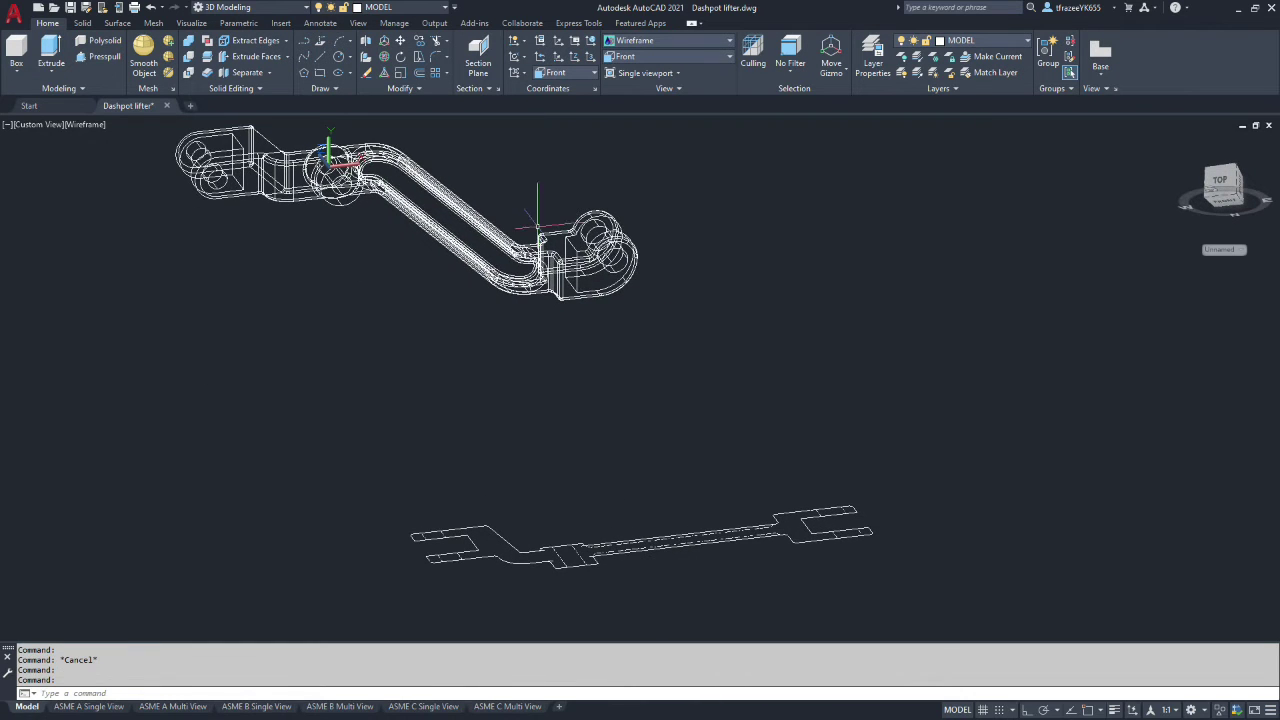
scroll(370, 160, down, 4)
scroll(360, 135, up, 3)
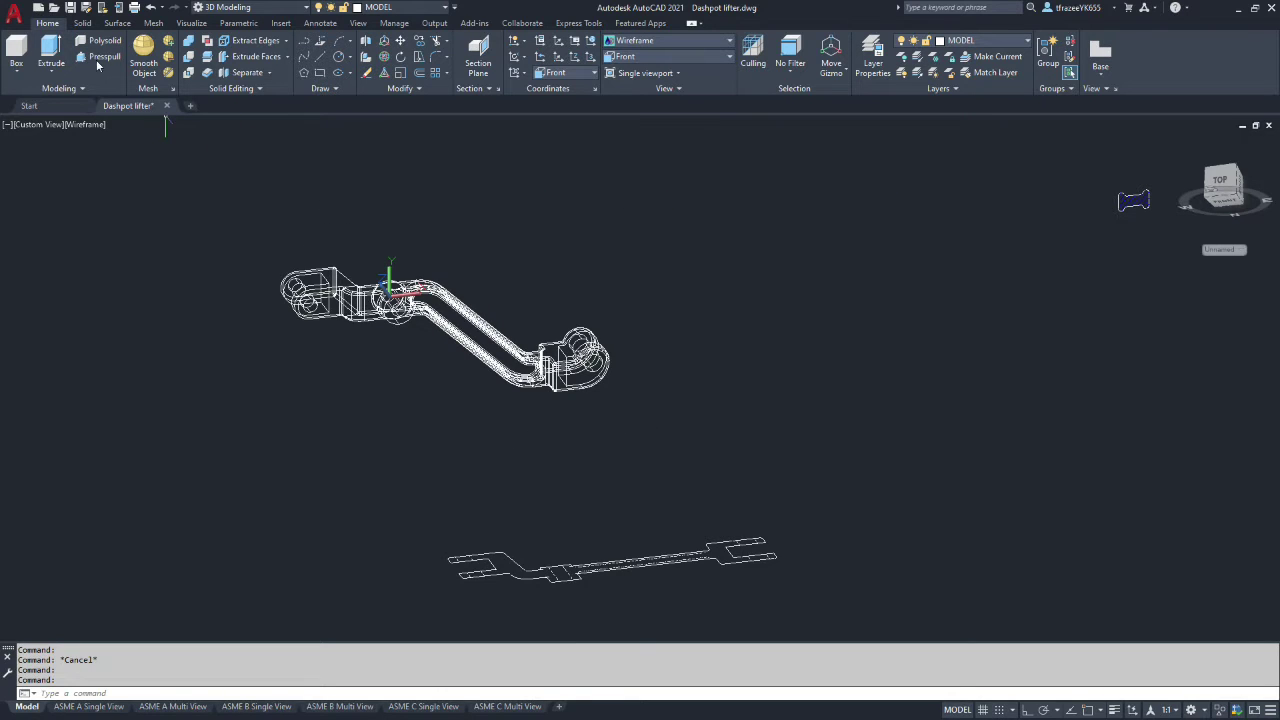
click(70, 8)
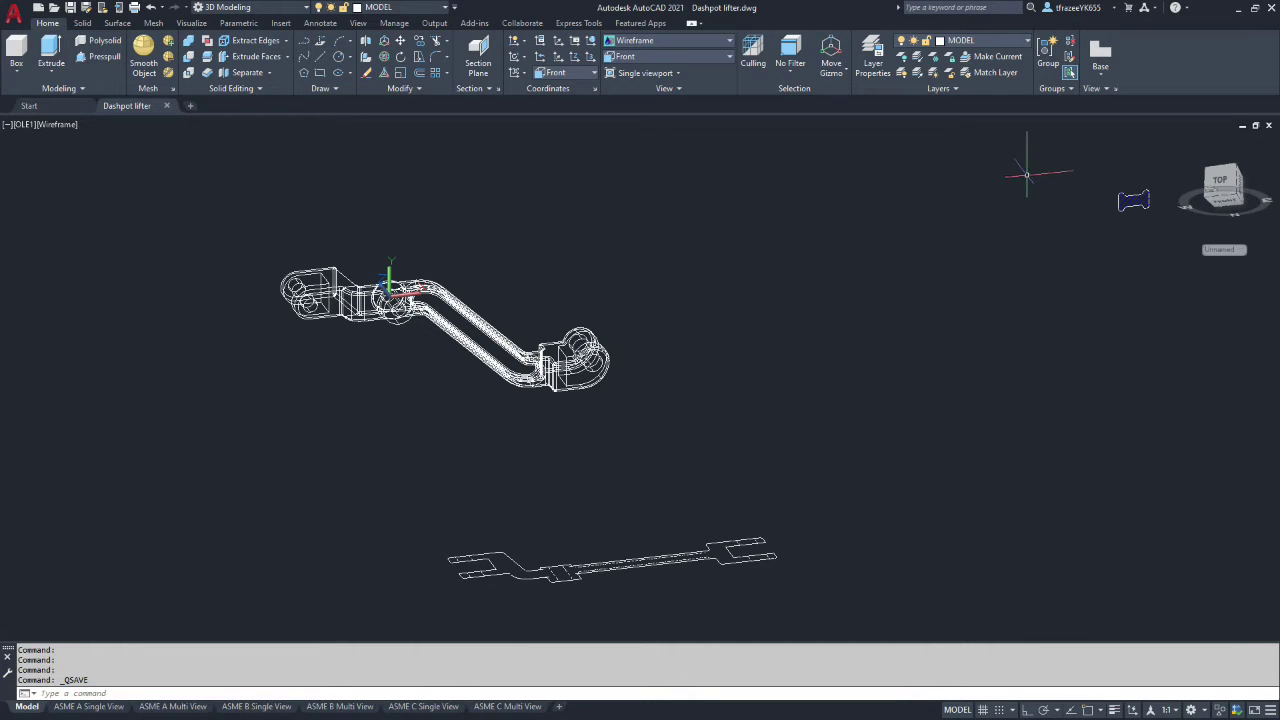
Make PROFILE VISIBLE LINES the current layer and freeze the MODEL layer
click(1027, 50)
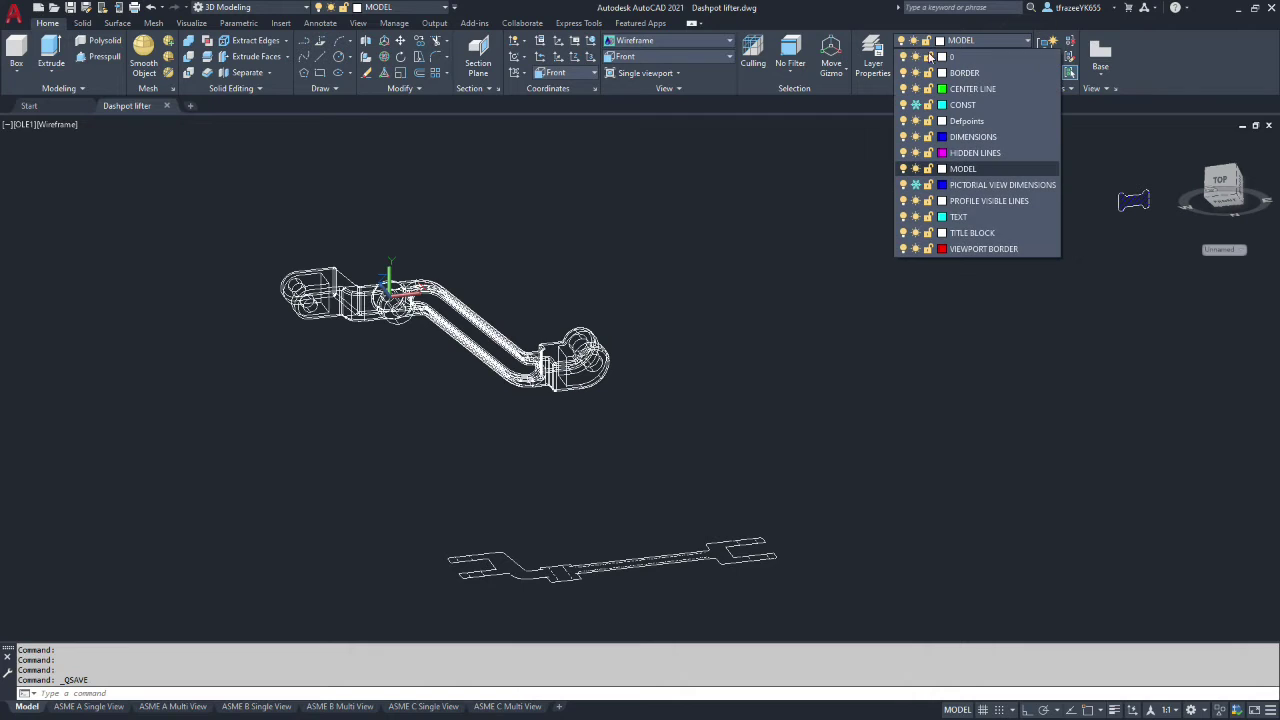
click(971, 201)
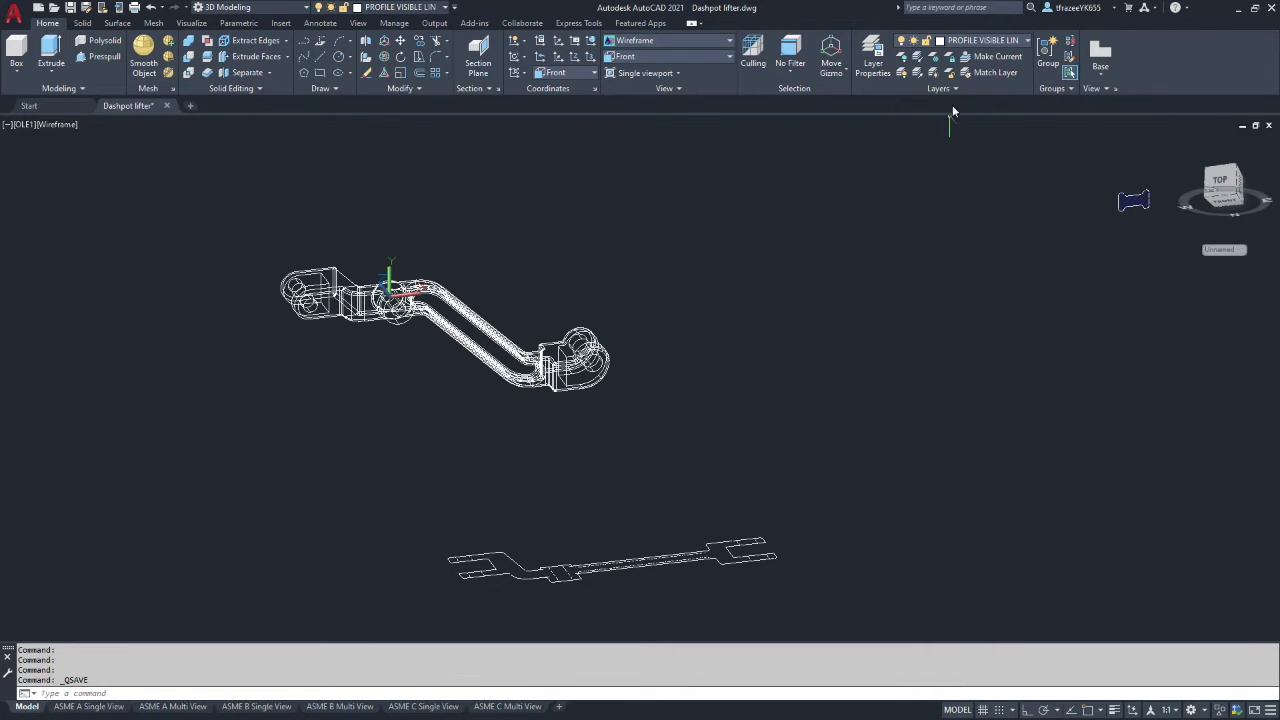
click(1025, 41)
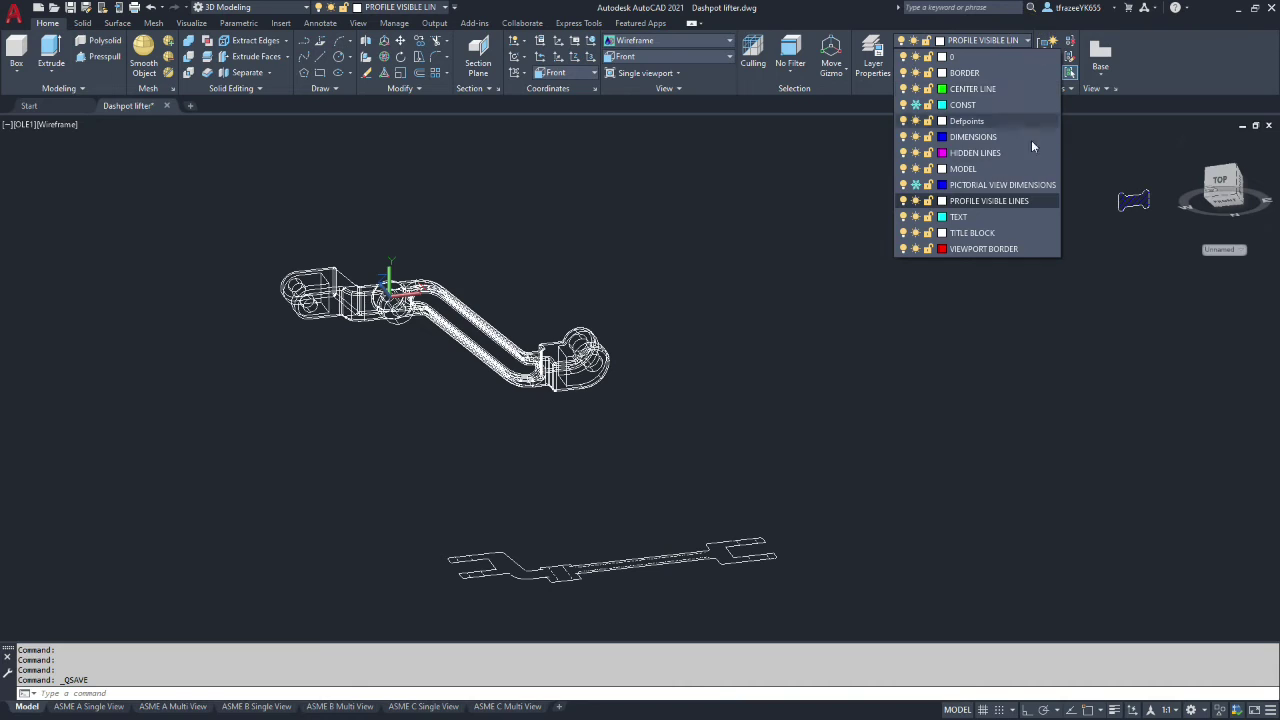
click(915, 169)
click(981, 326)
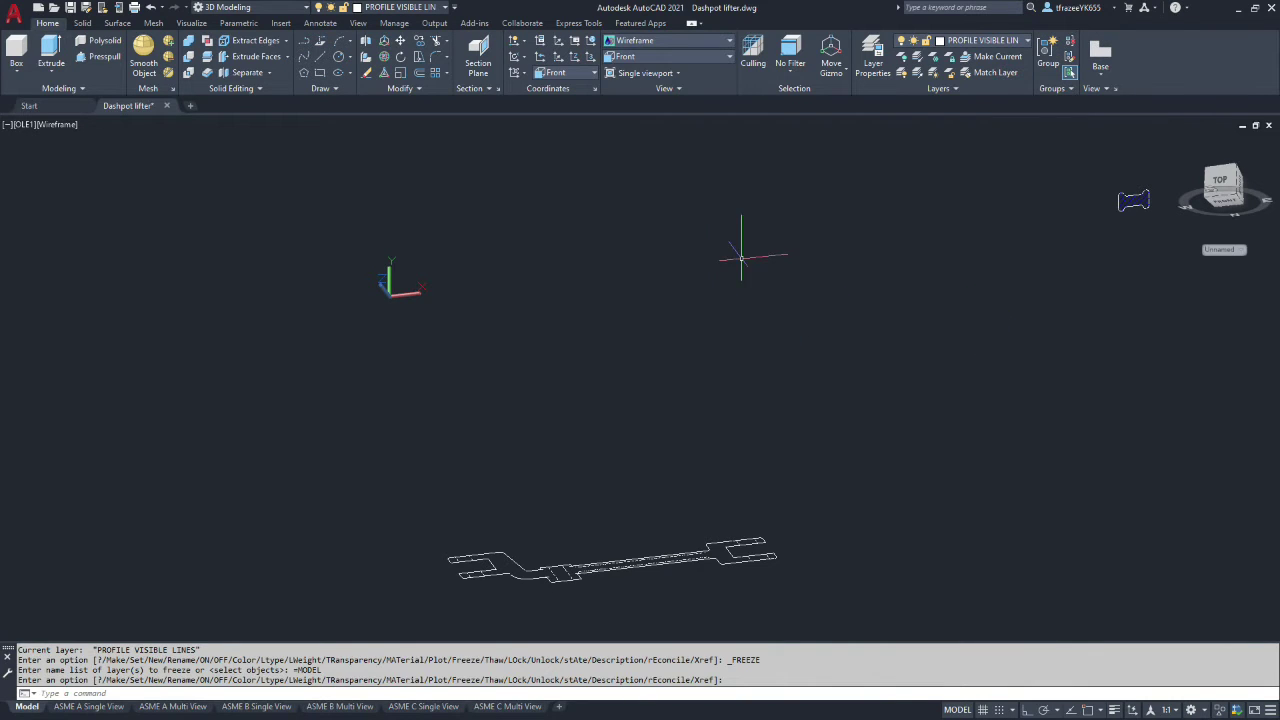
Set the UCS to World and switch to the Front view, showing the lifter's flat front profile
scroll(636, 256, down, 12)
scroll(586, 192, up, 2)
scroll(585, 180, up, 10)
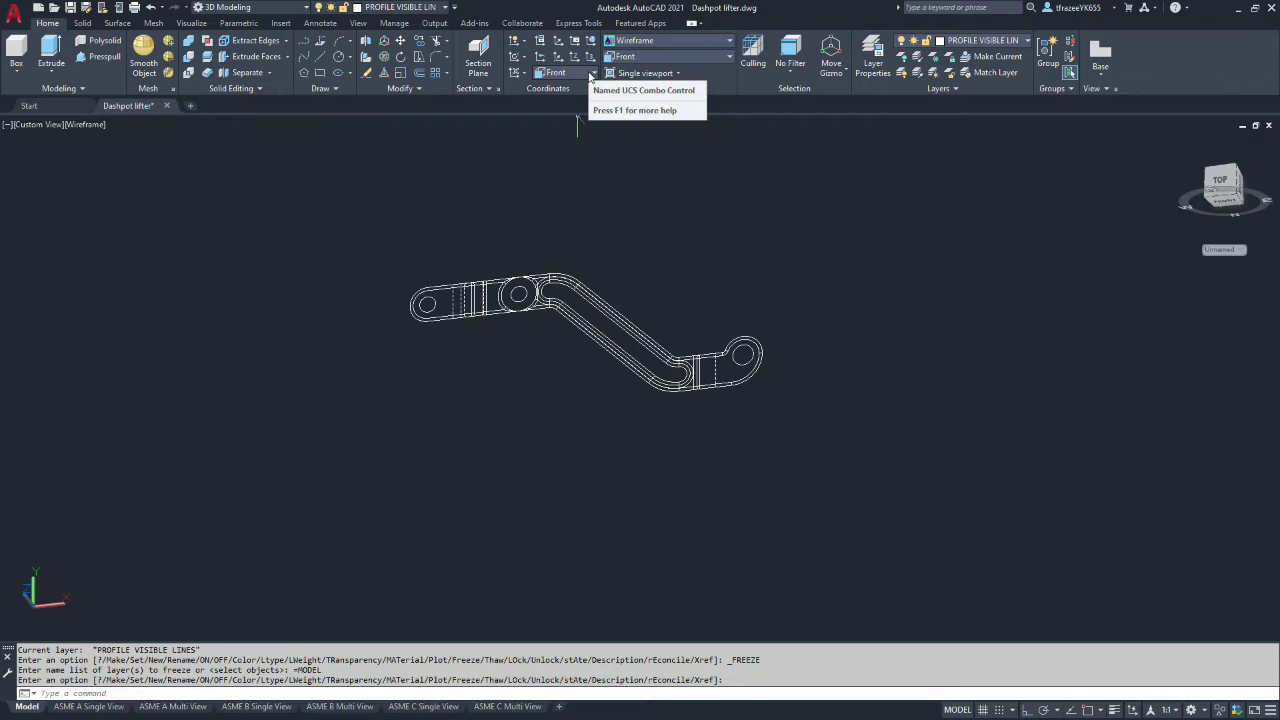
click(590, 76)
click(565, 88)
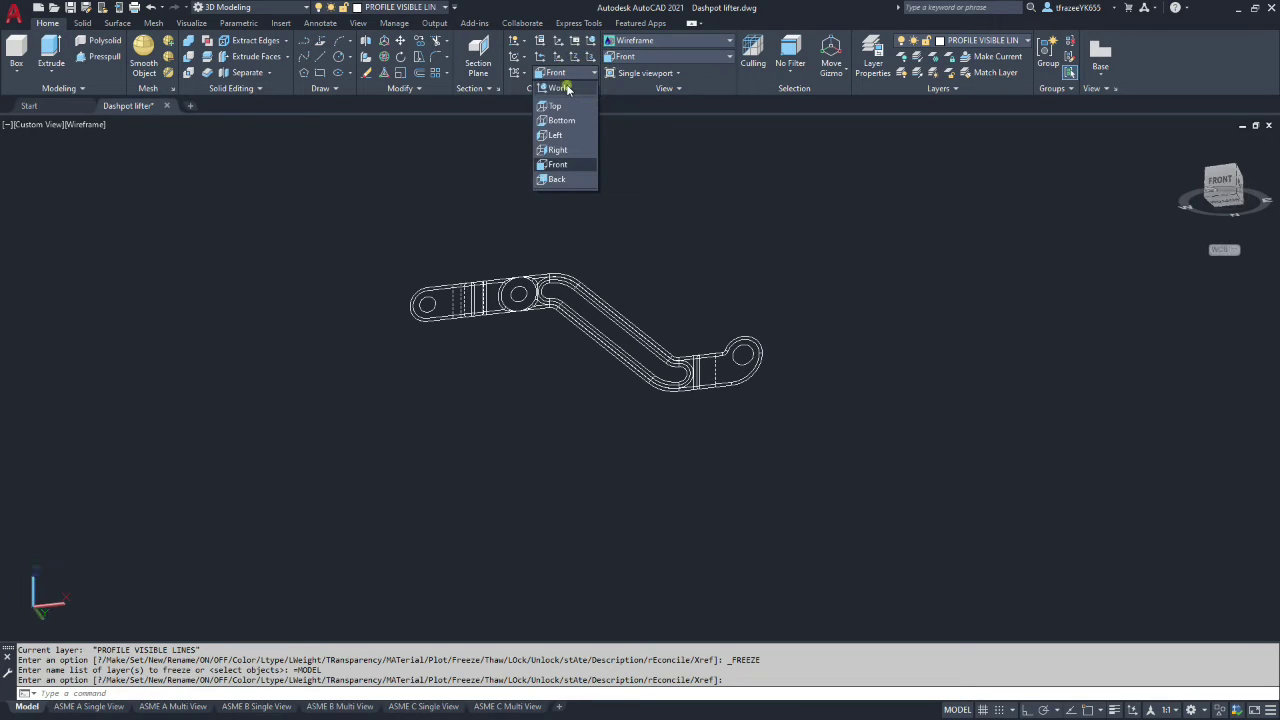
click(672, 56)
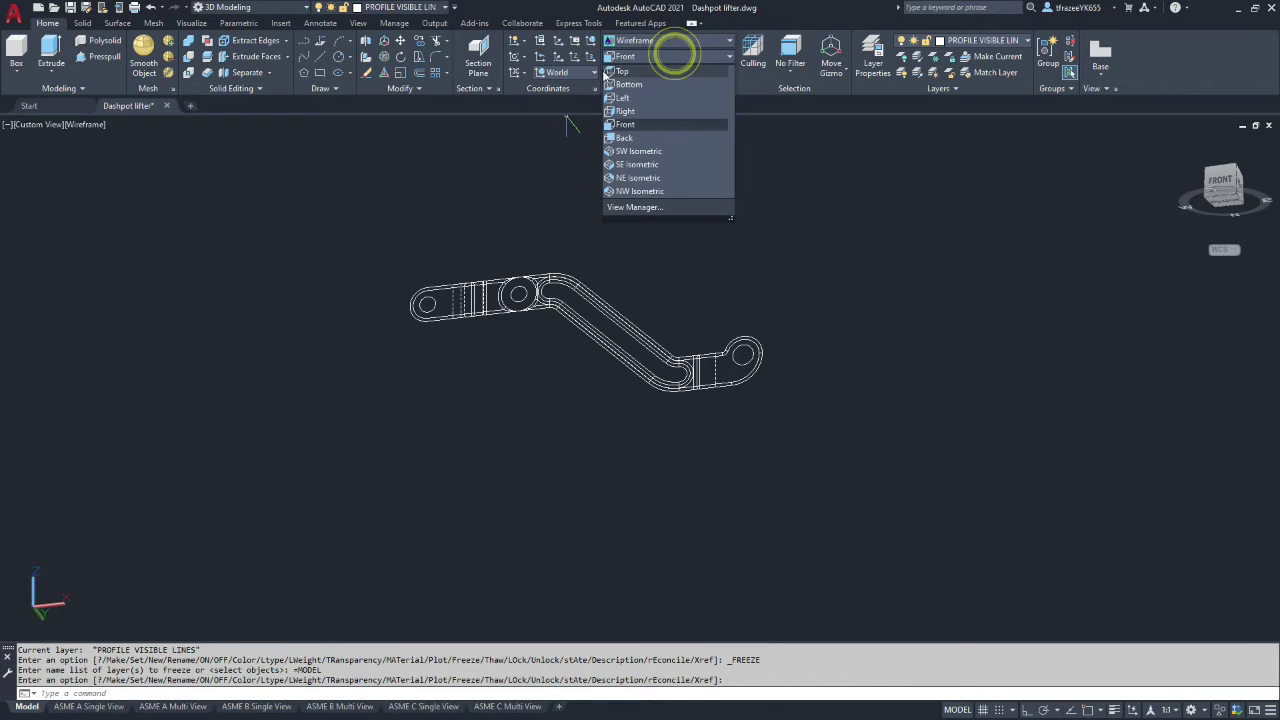
click(628, 124)
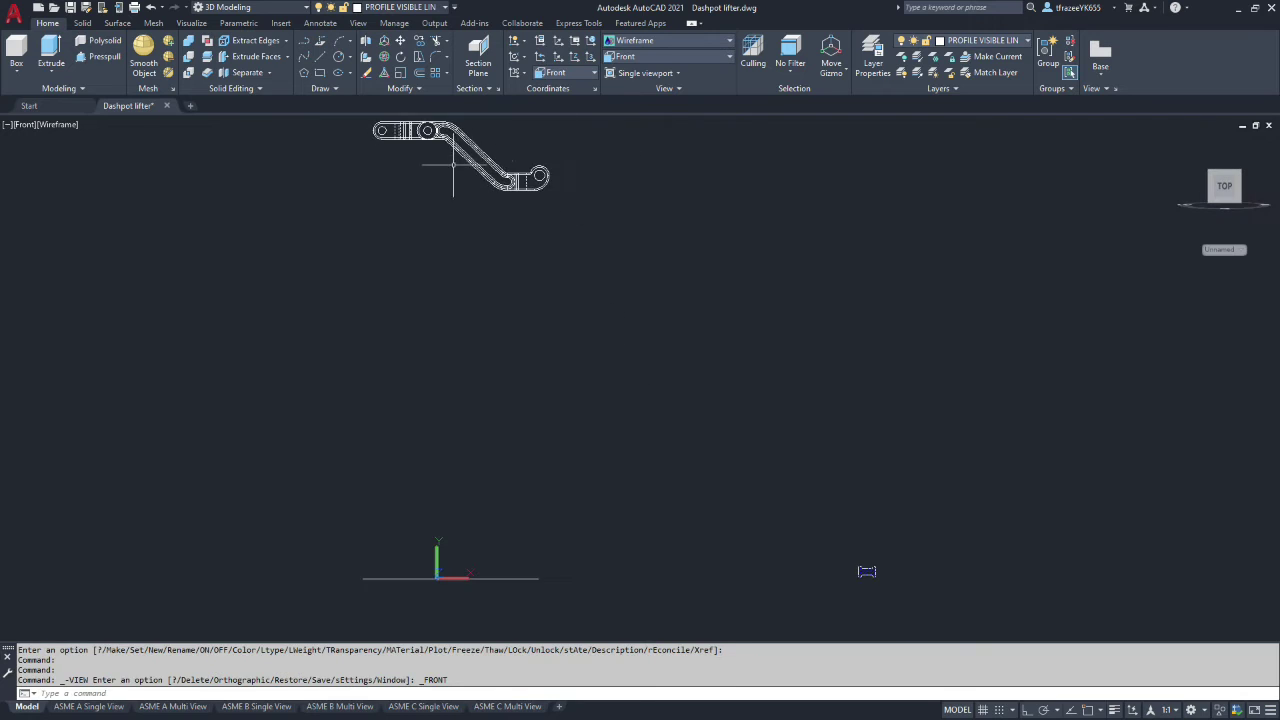
scroll(453, 163, down, 3)
scroll(453, 163, up, 10)
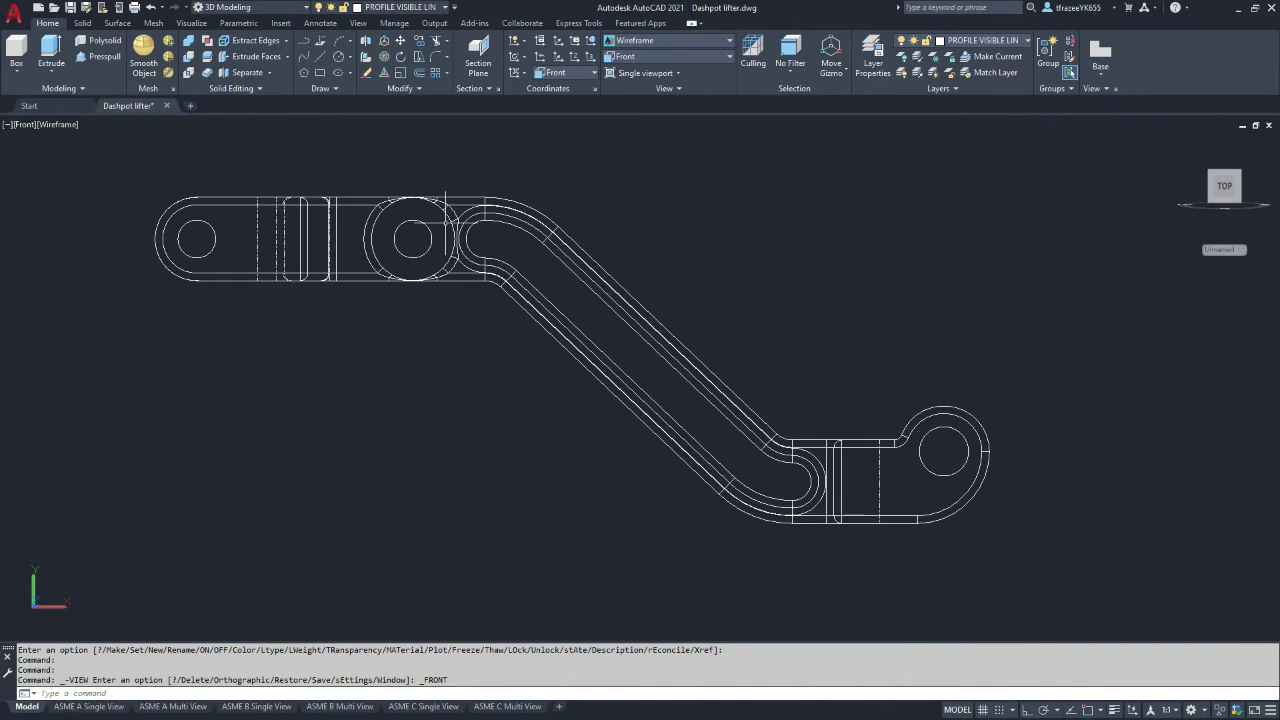
scroll(471, 215, up, 2)
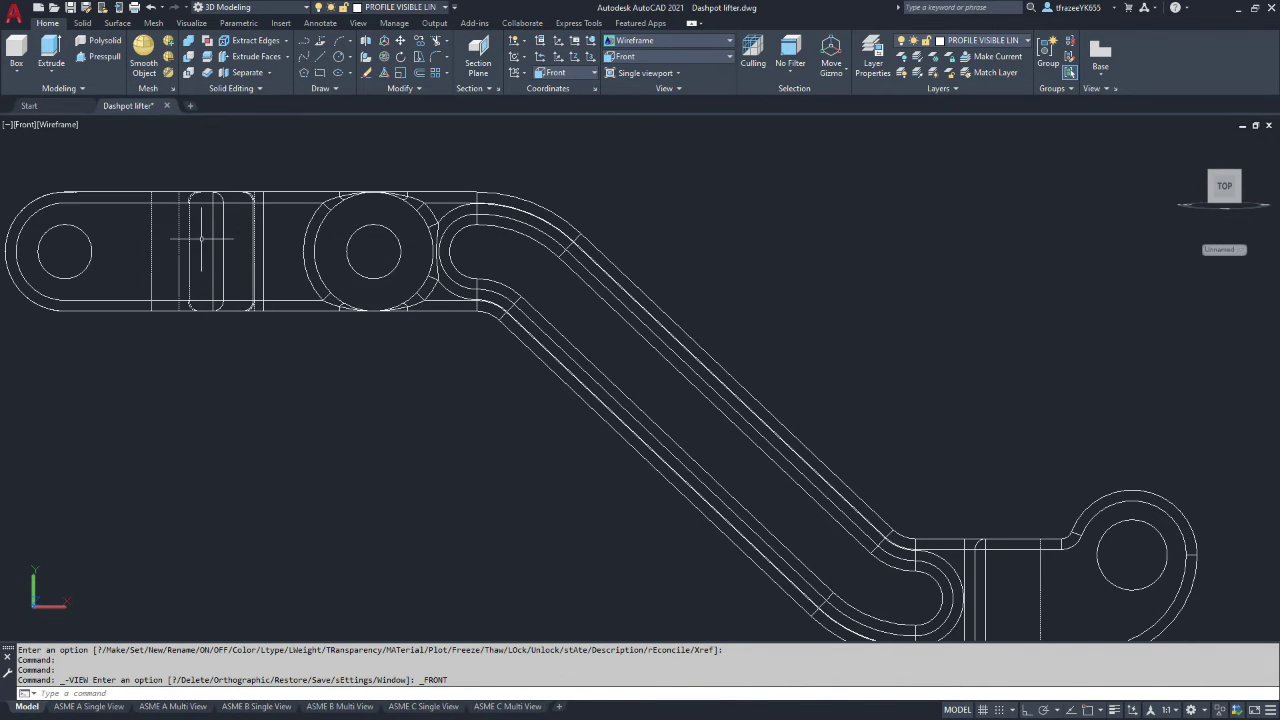
Change the viewport's visual style to 2D Wireframe
click(58, 126)
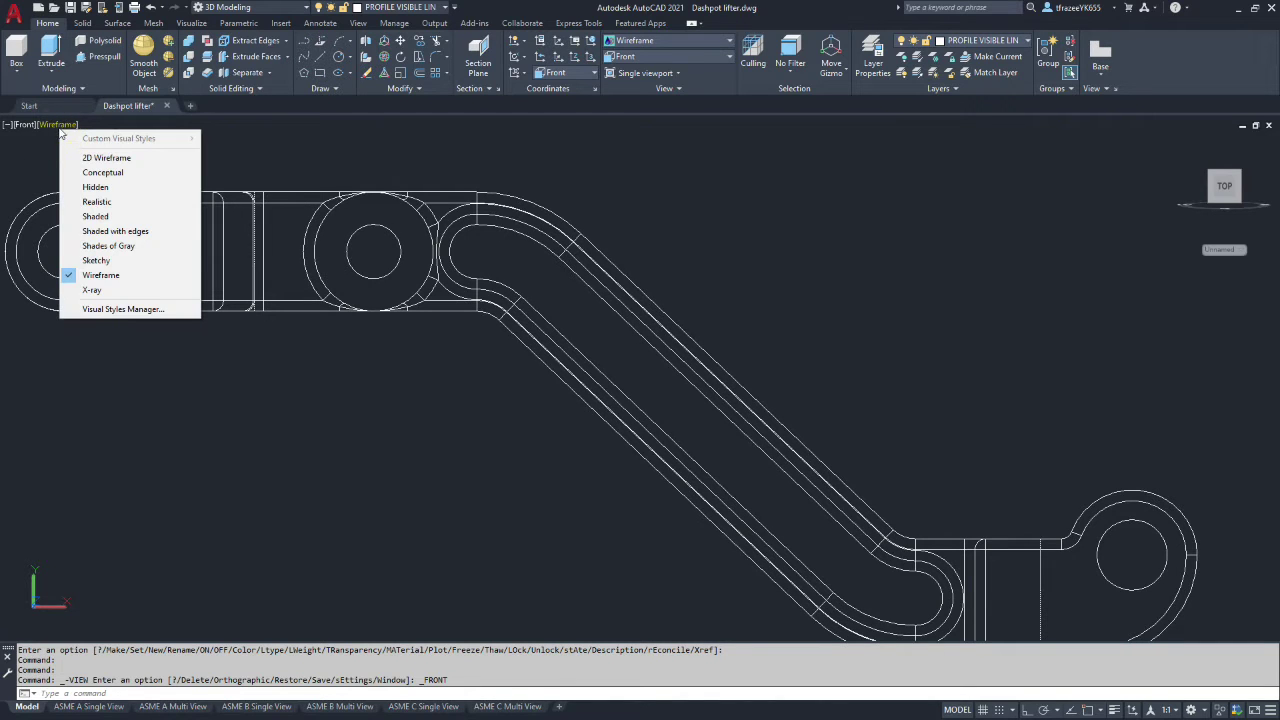
click(118, 158)
scroll(141, 260, up, 5)
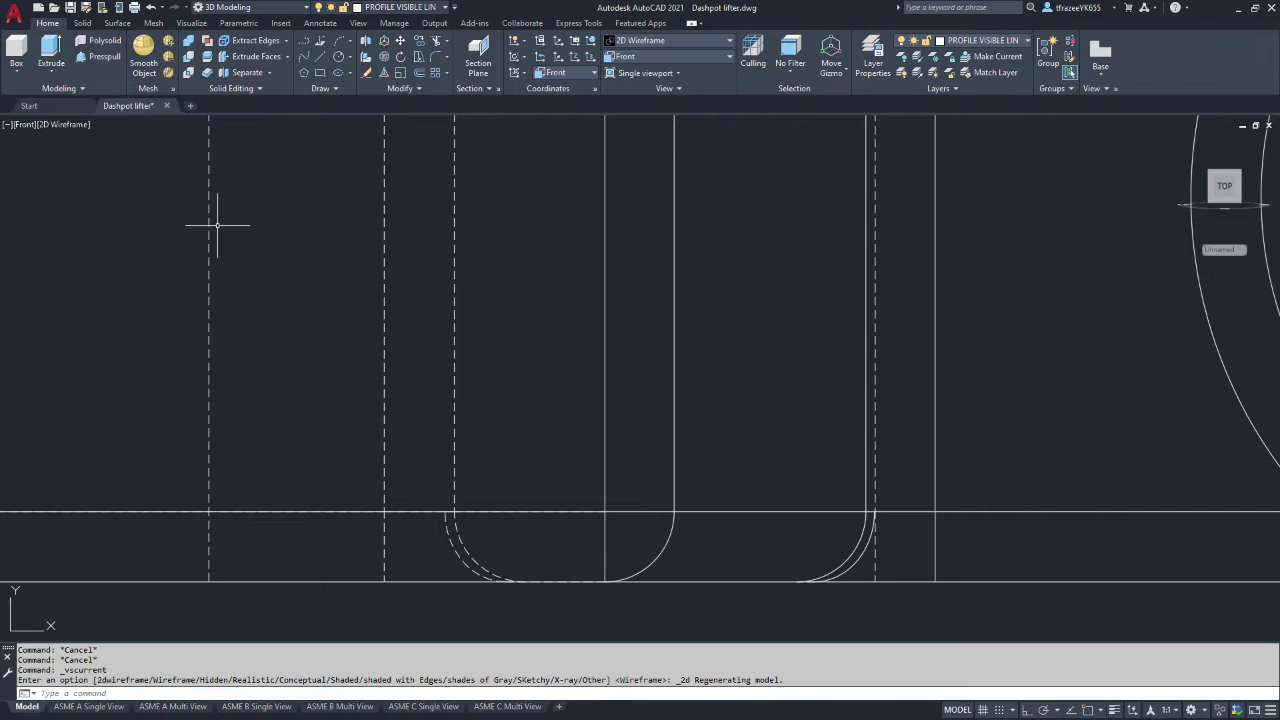
scroll(208, 228, down, 8)
scroll(171, 206, up, 7)
scroll(204, 222, down, 5)
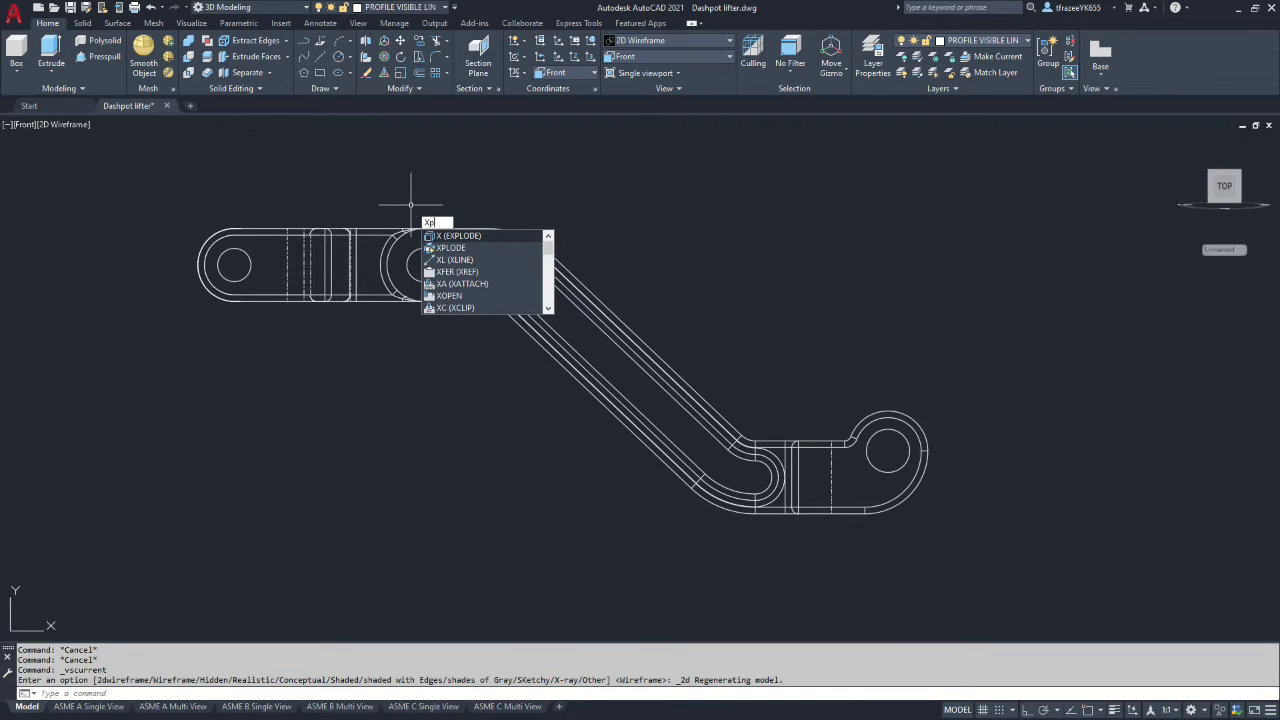
Explode the lifter's front profile block with XPLODE, using the LWeight option set to ByLayer
text(lode)
key(Return)
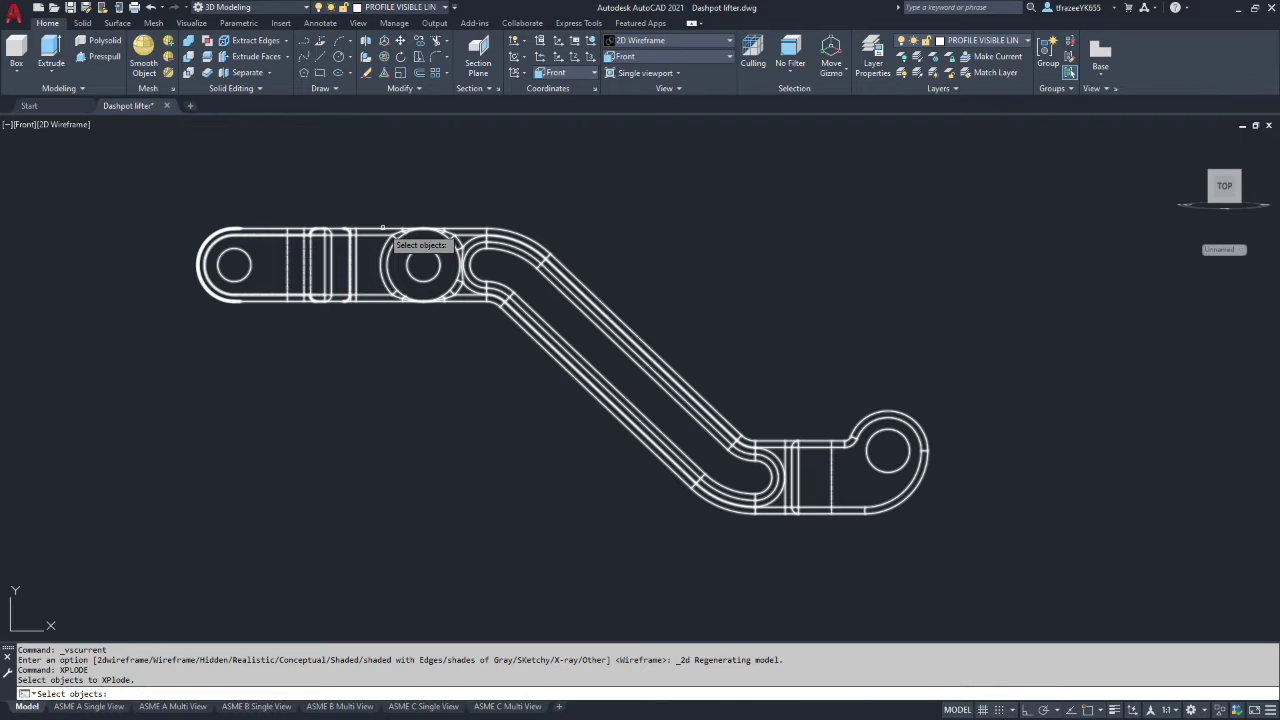
click(383, 229)
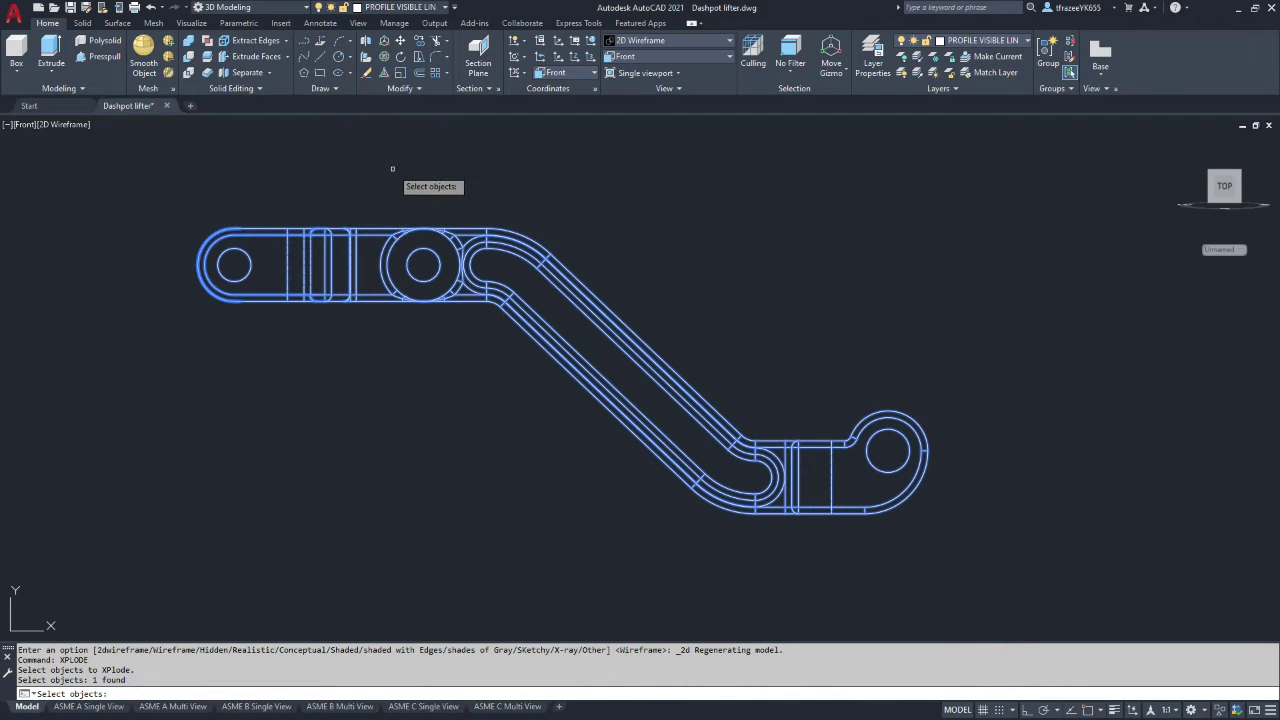
key(Return)
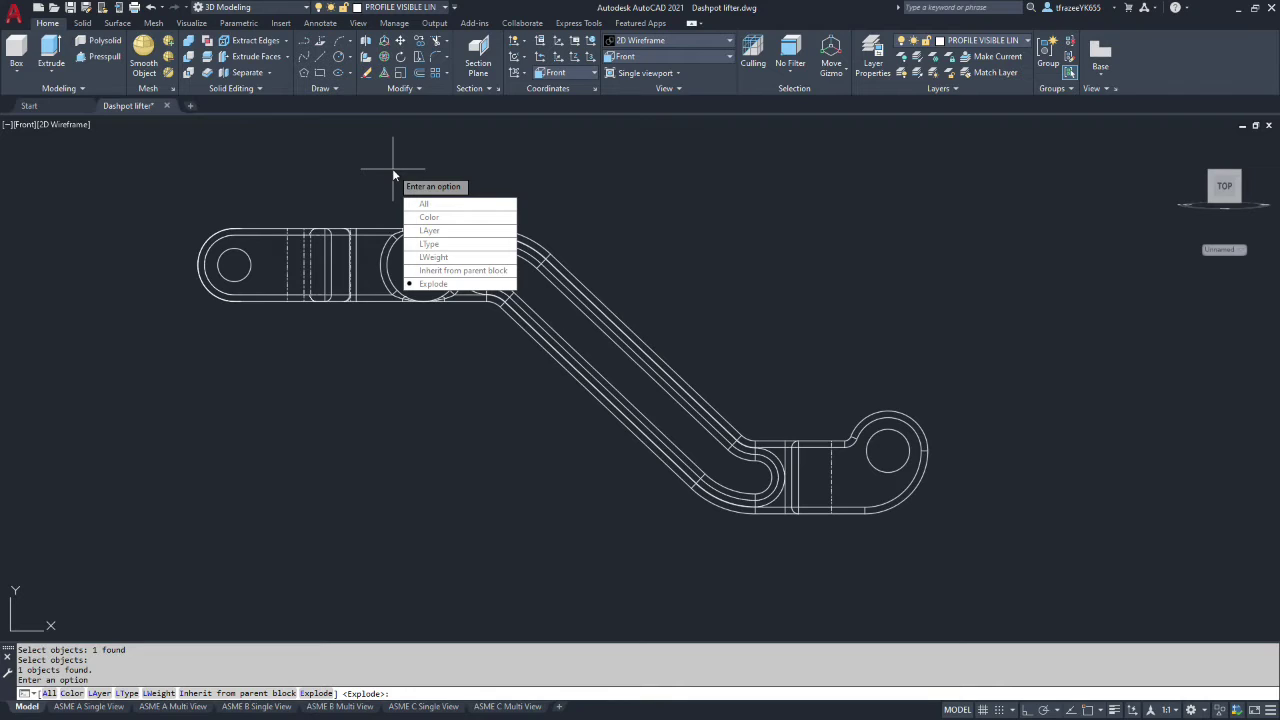
text(lw)
key(Return)
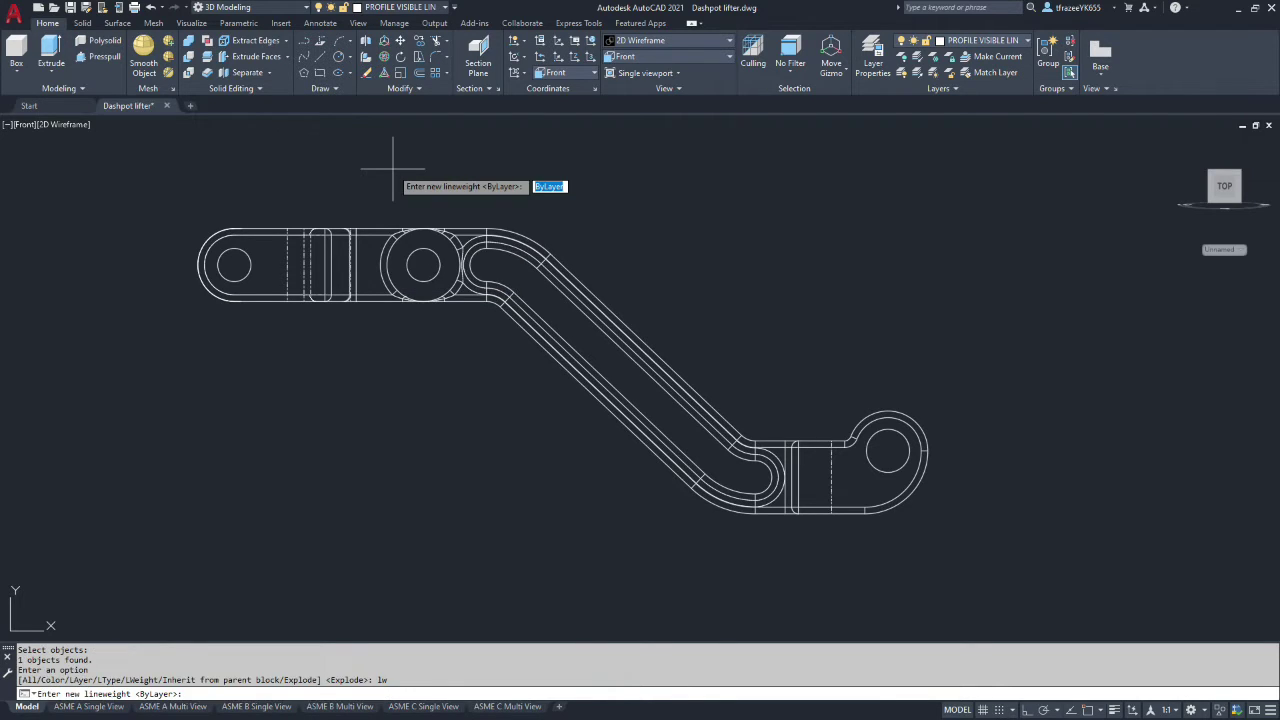
key(Return)
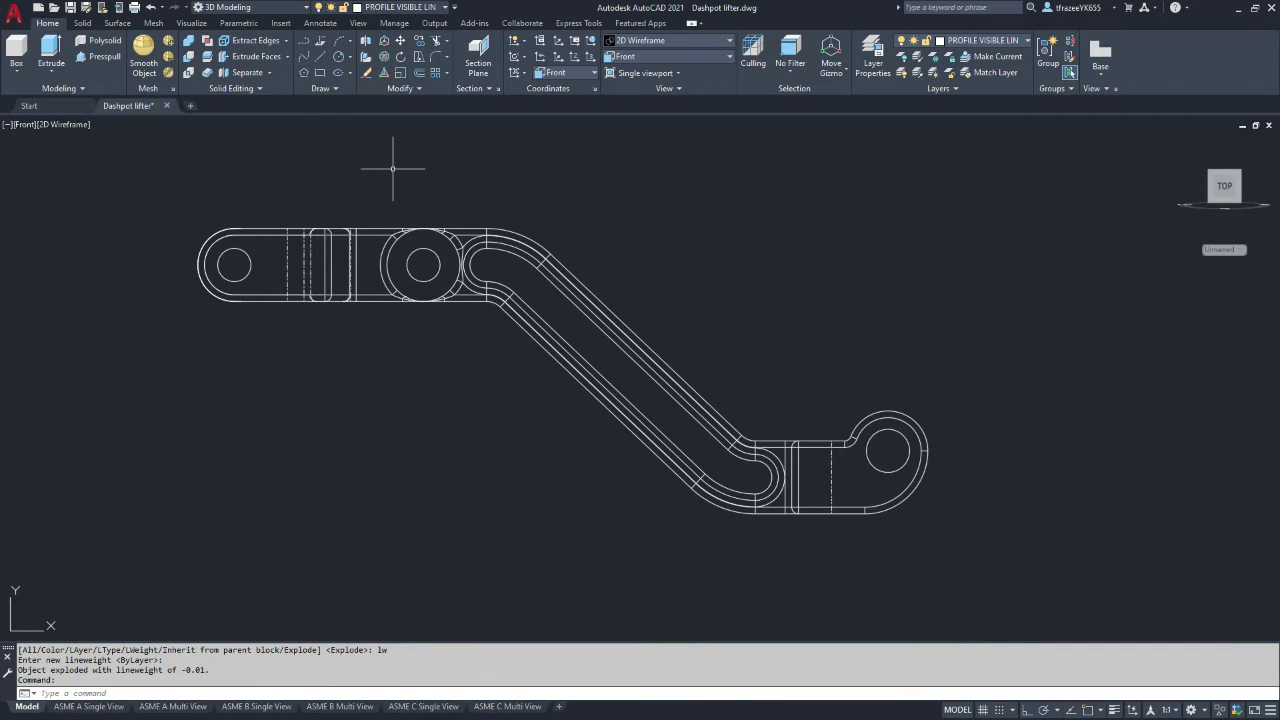
scroll(276, 262, up, 4)
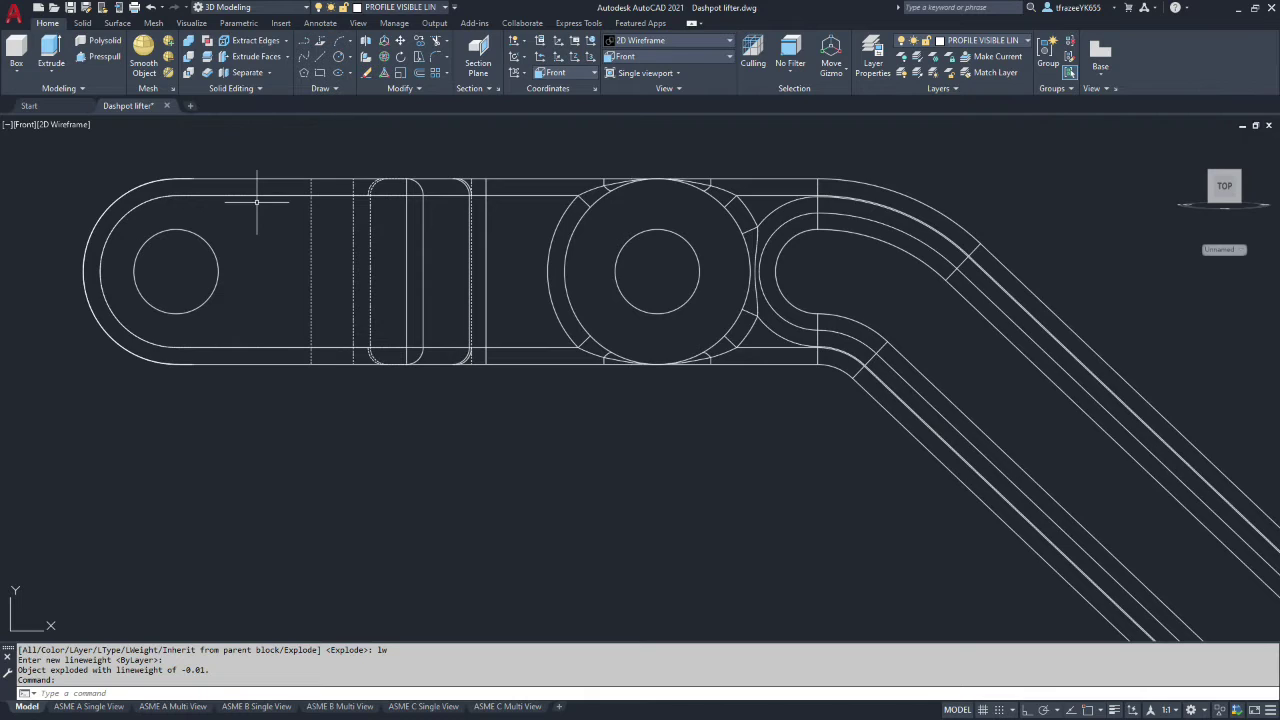
Move the dashed lines and arcs at both ends of the lifter's front profile to the HIDDEN LINES layer
scroll(256, 202, down, 2)
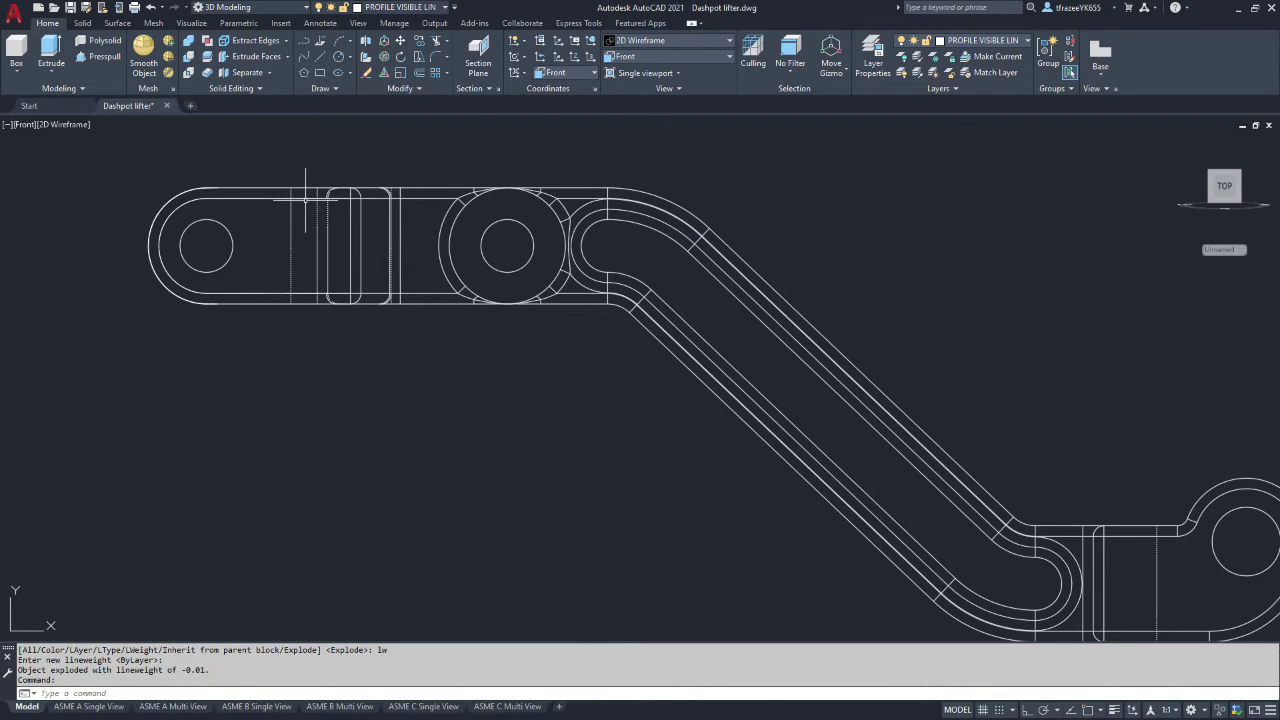
scroll(305, 200, up, 2)
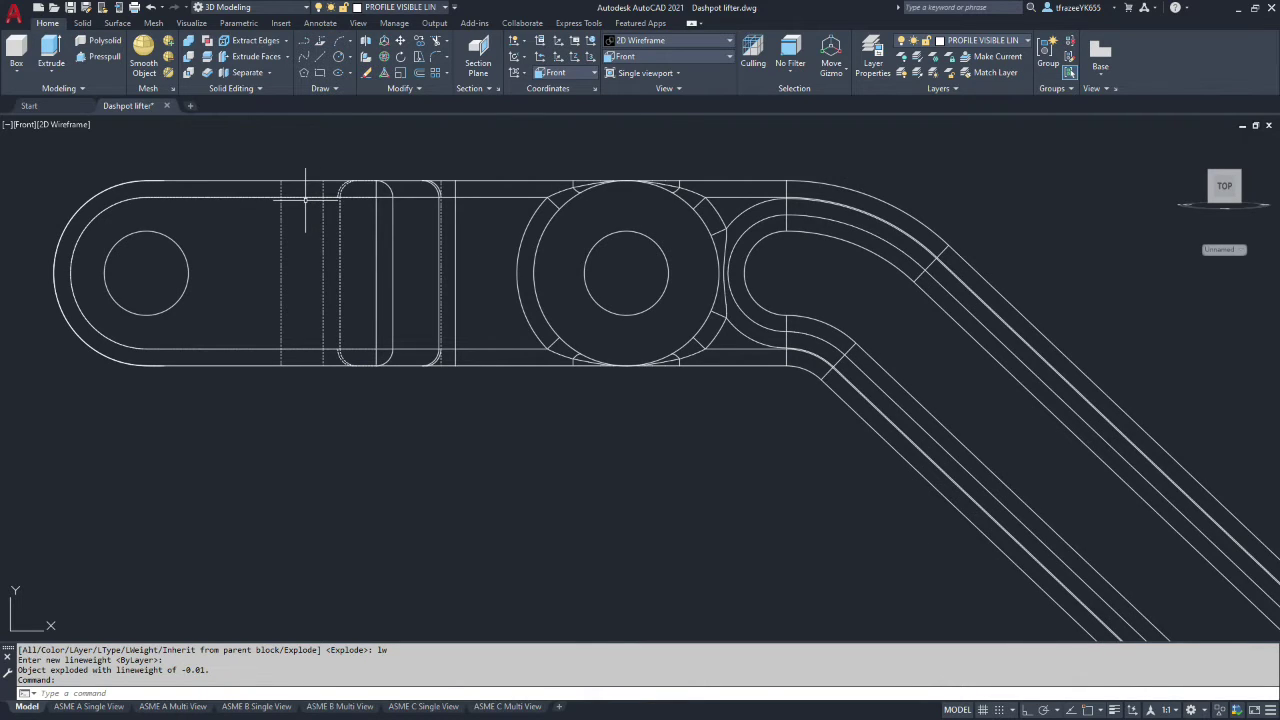
click(1028, 41)
click(1028, 41)
click(281, 240)
click(322, 232)
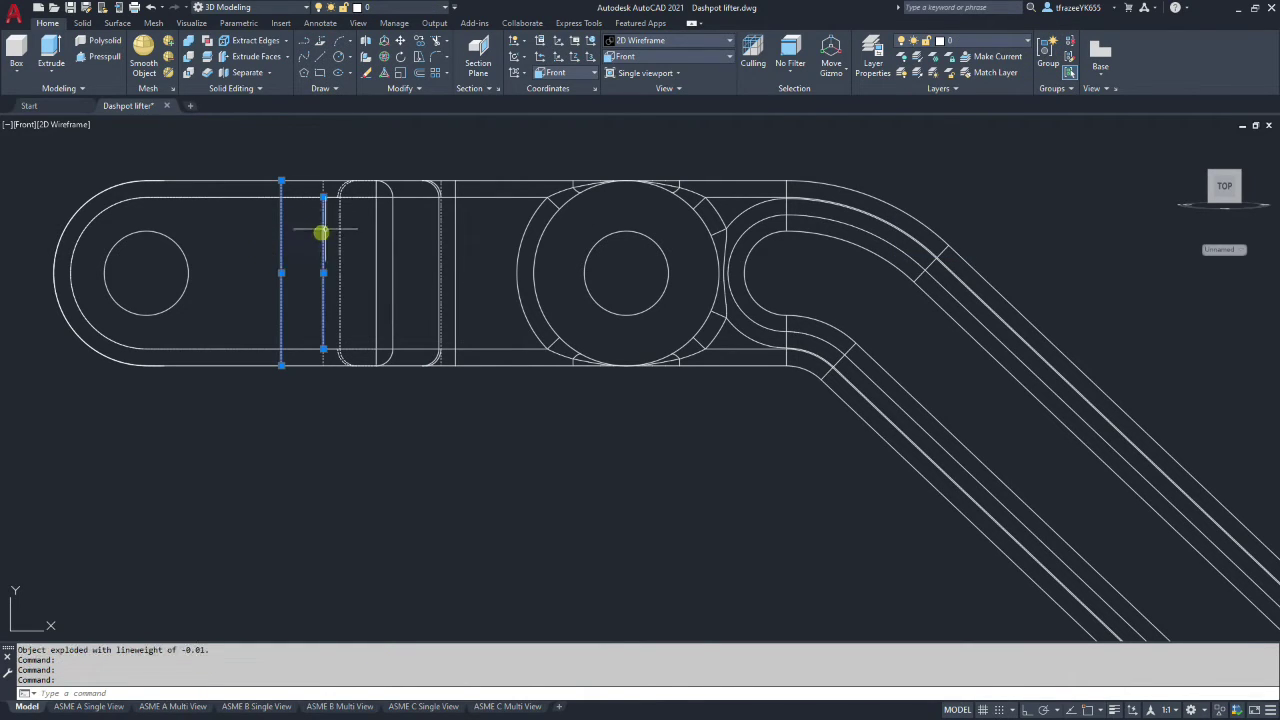
scroll(322, 232, up, 6)
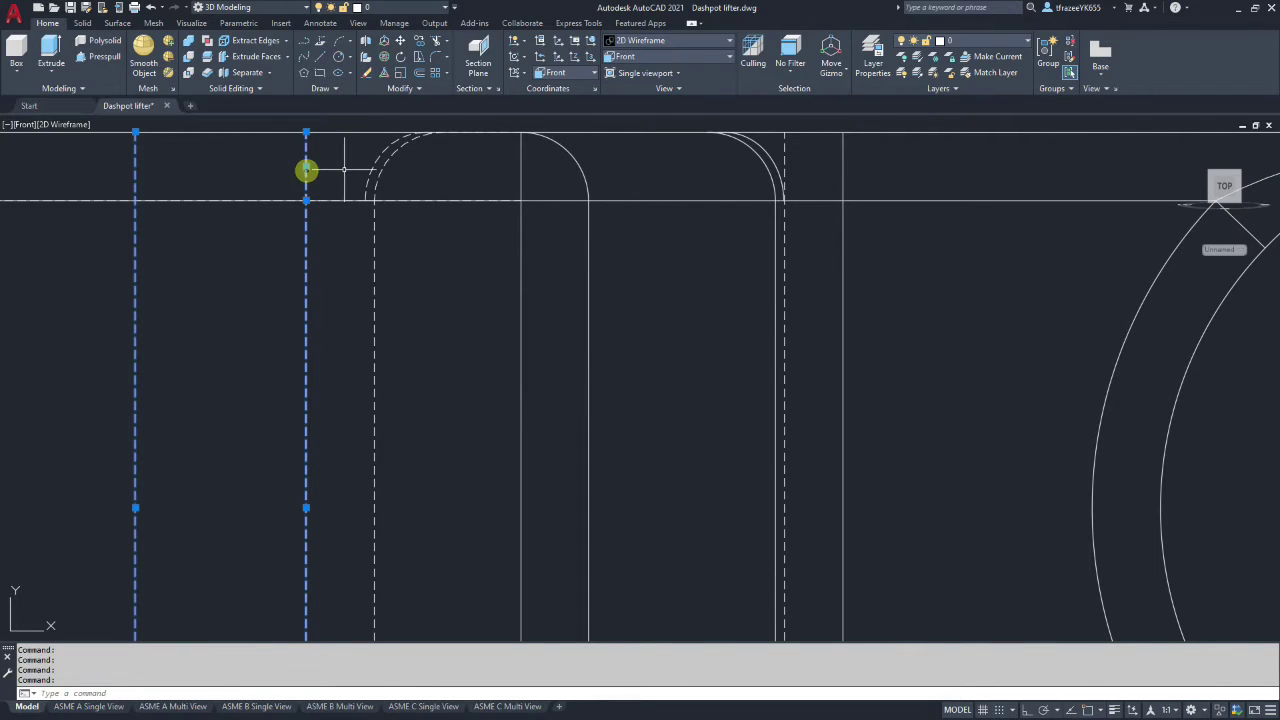
click(372, 165)
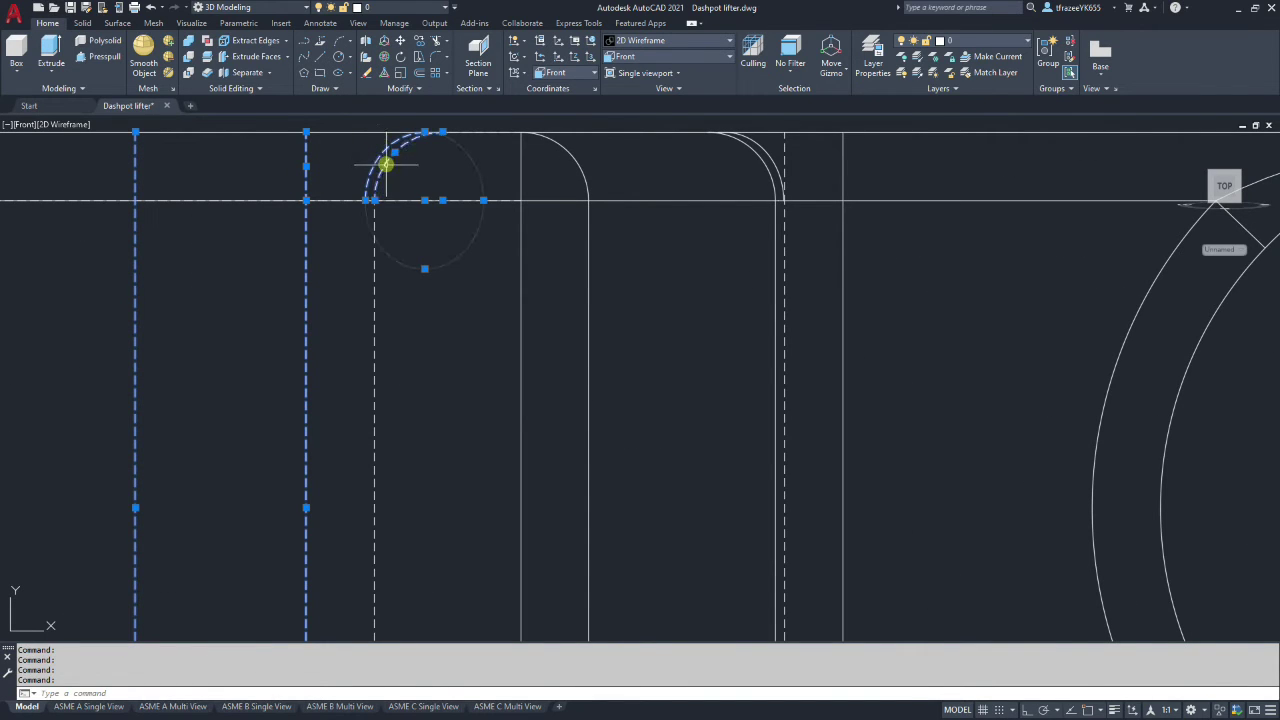
click(374, 218)
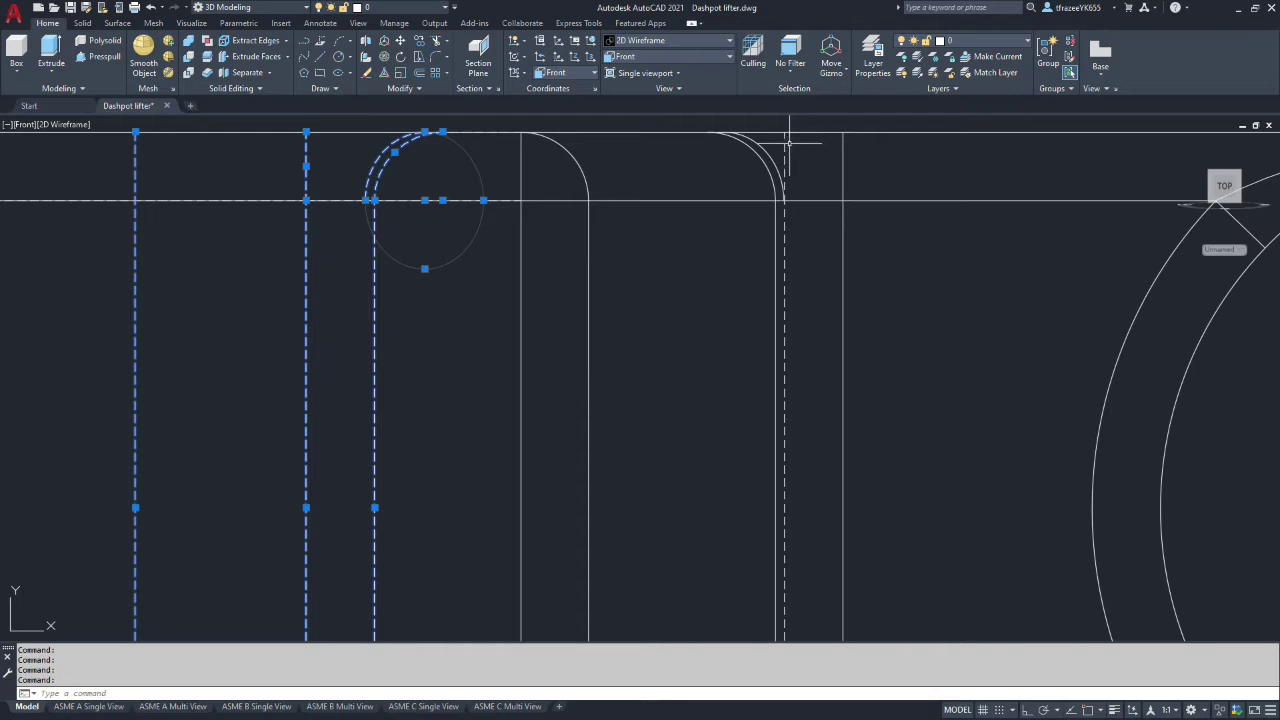
click(786, 212)
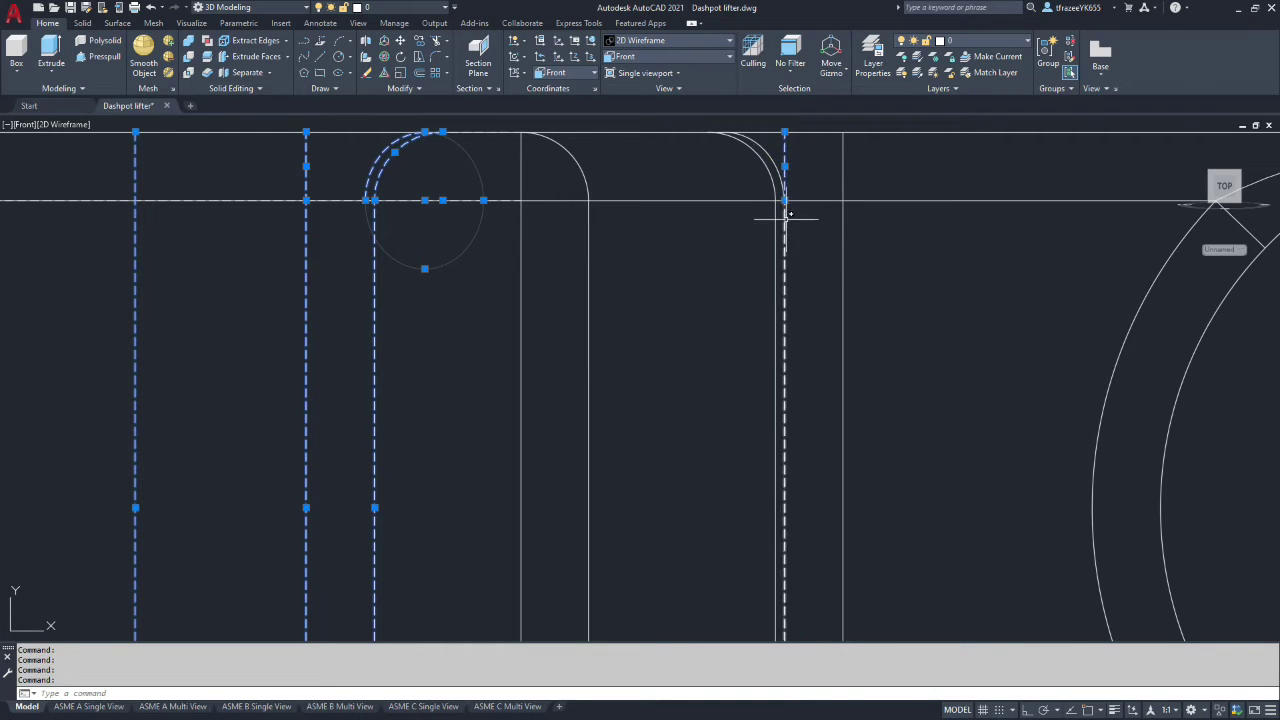
scroll(496, 287, down, 7)
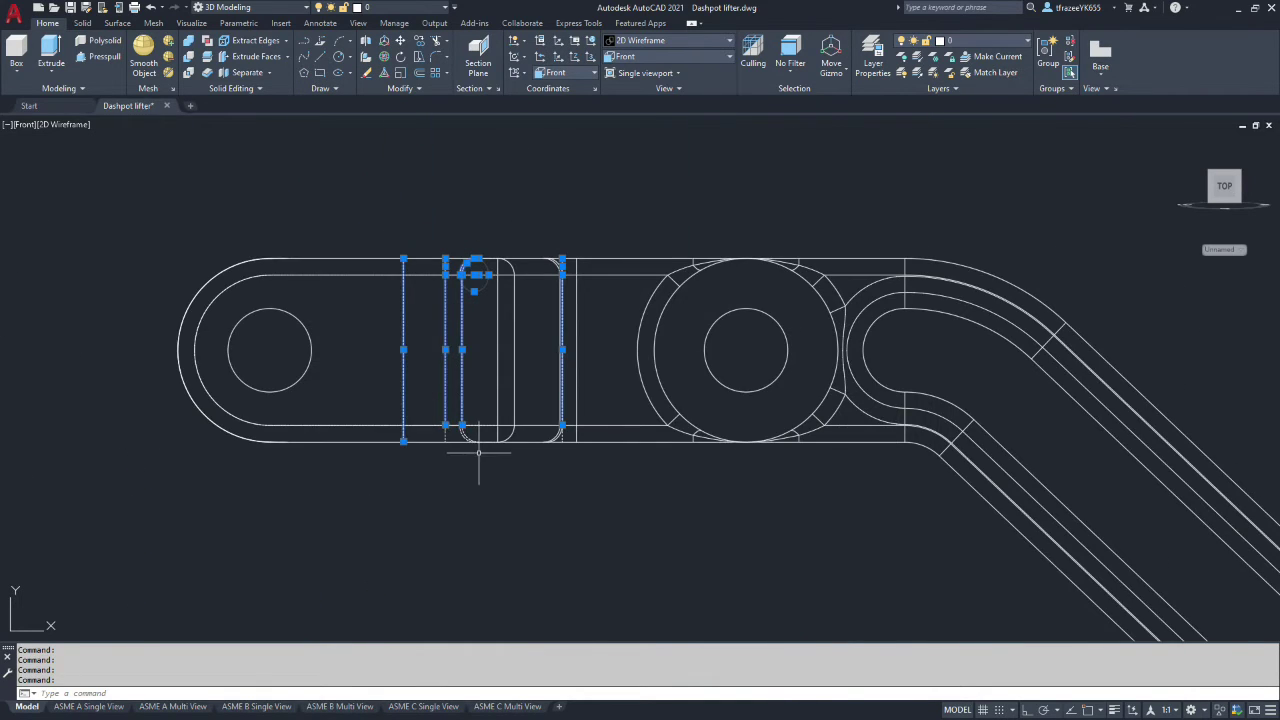
scroll(496, 455, up, 8)
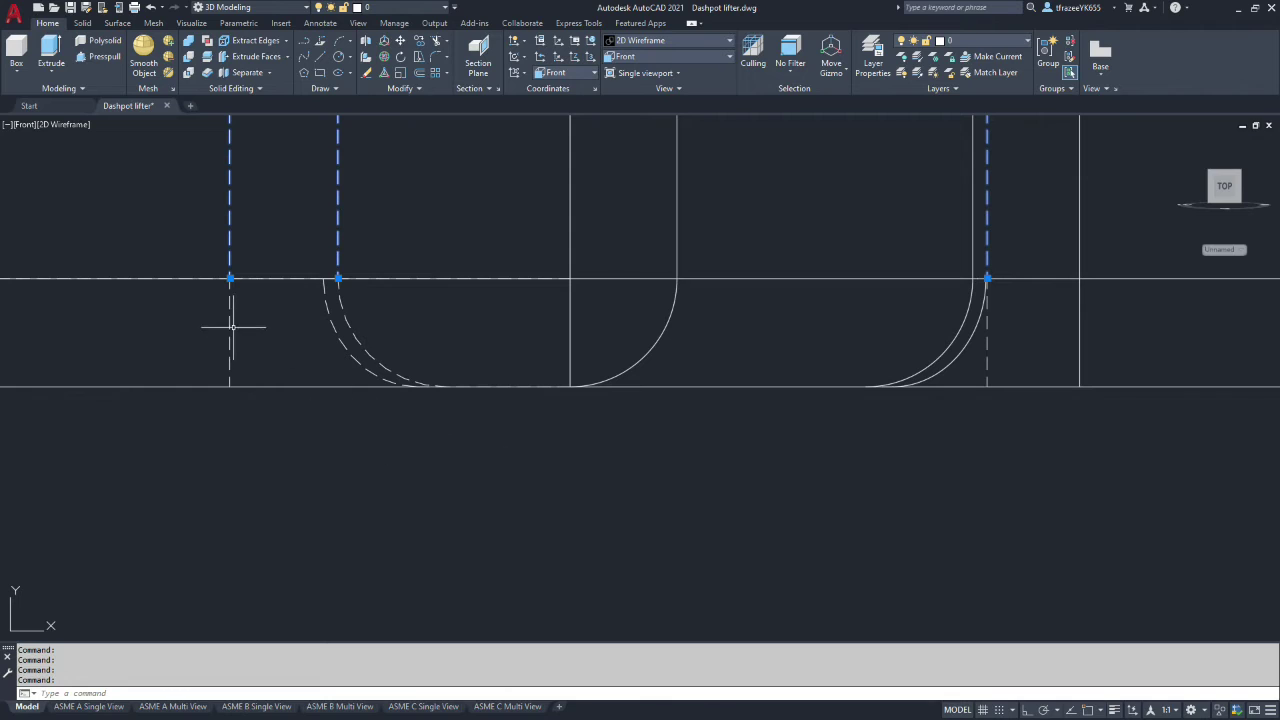
click(231, 325)
click(328, 312)
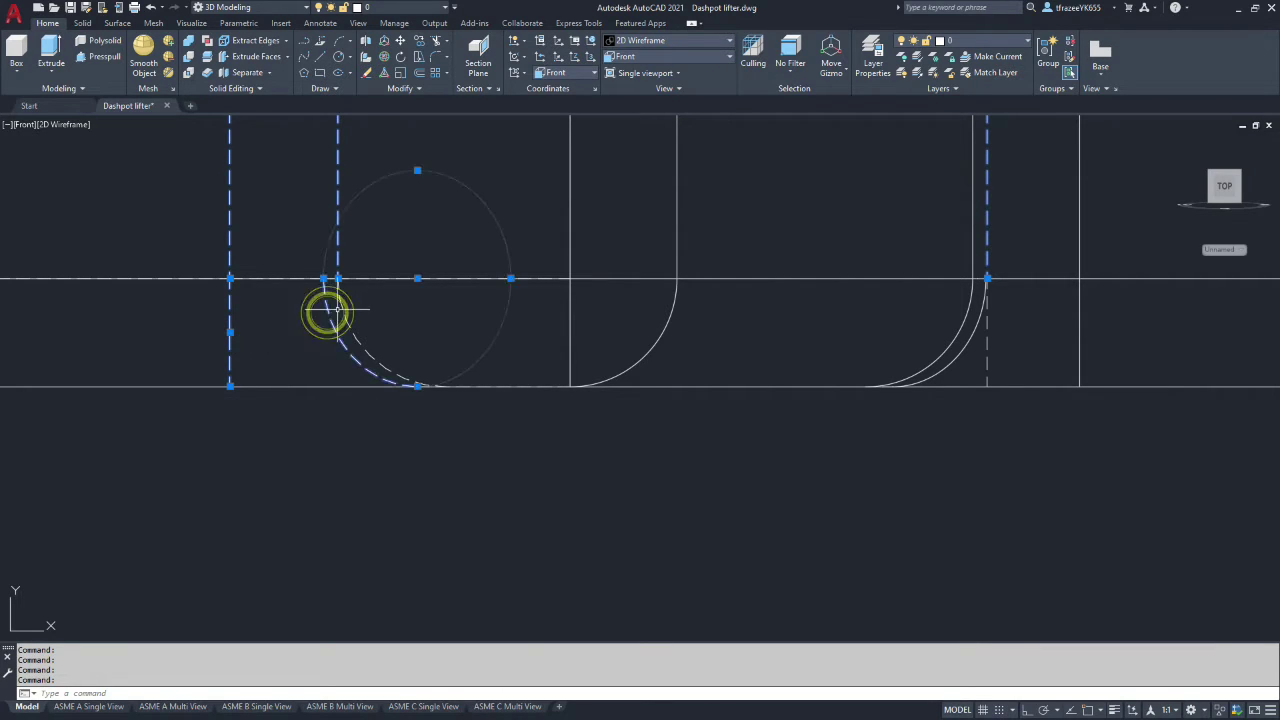
click(340, 309)
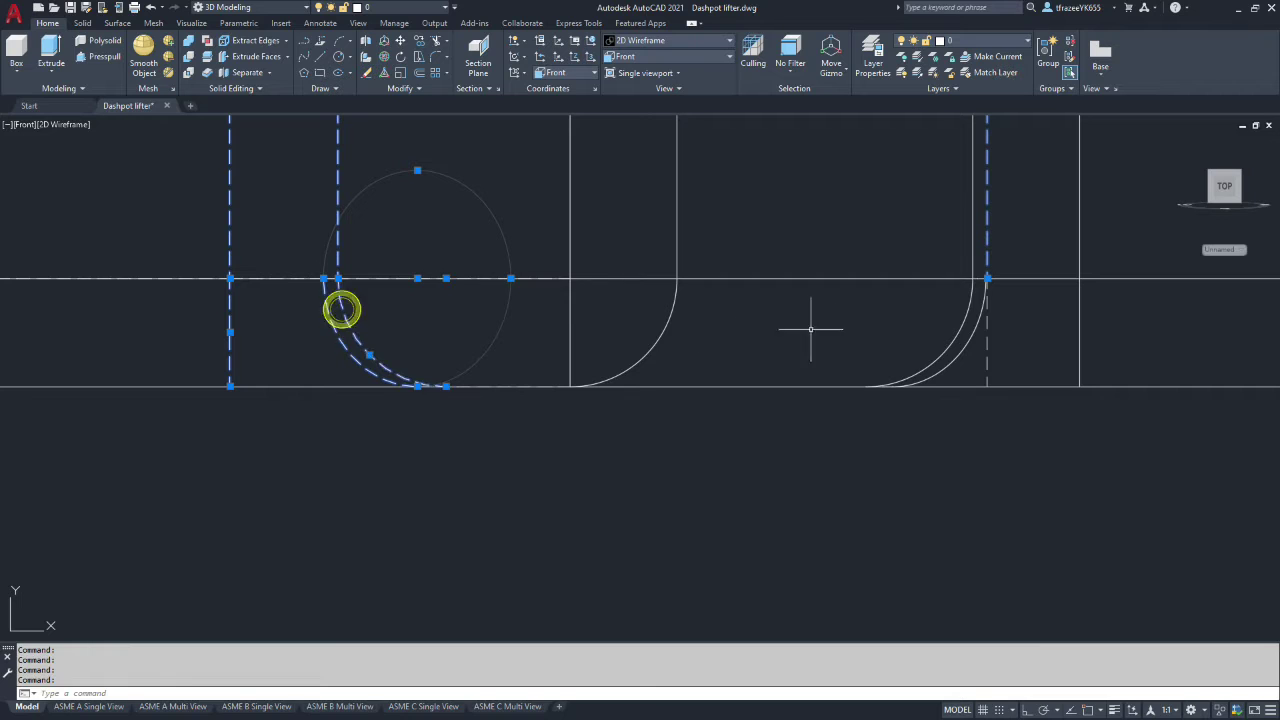
click(987, 353)
scroll(960, 370, down, 10)
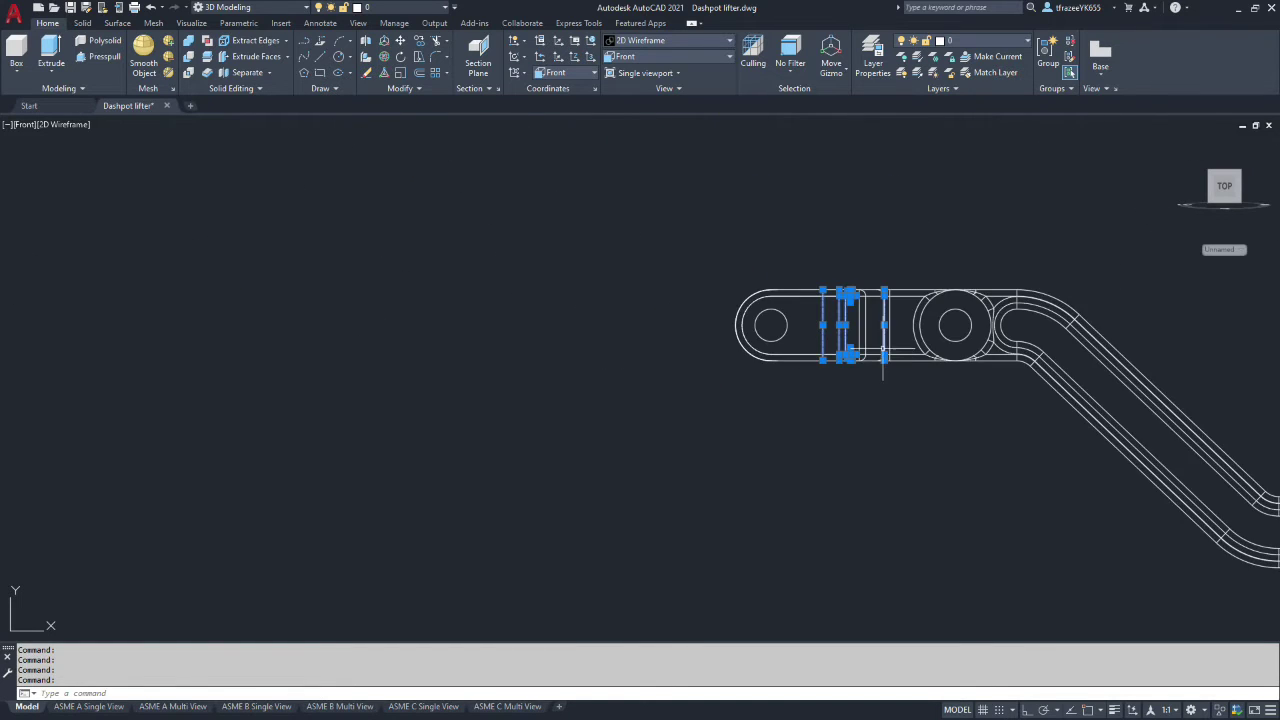
scroll(1000, 385, up, 12)
scroll(600, 370, down, 3)
scroll(569, 342, up, 2)
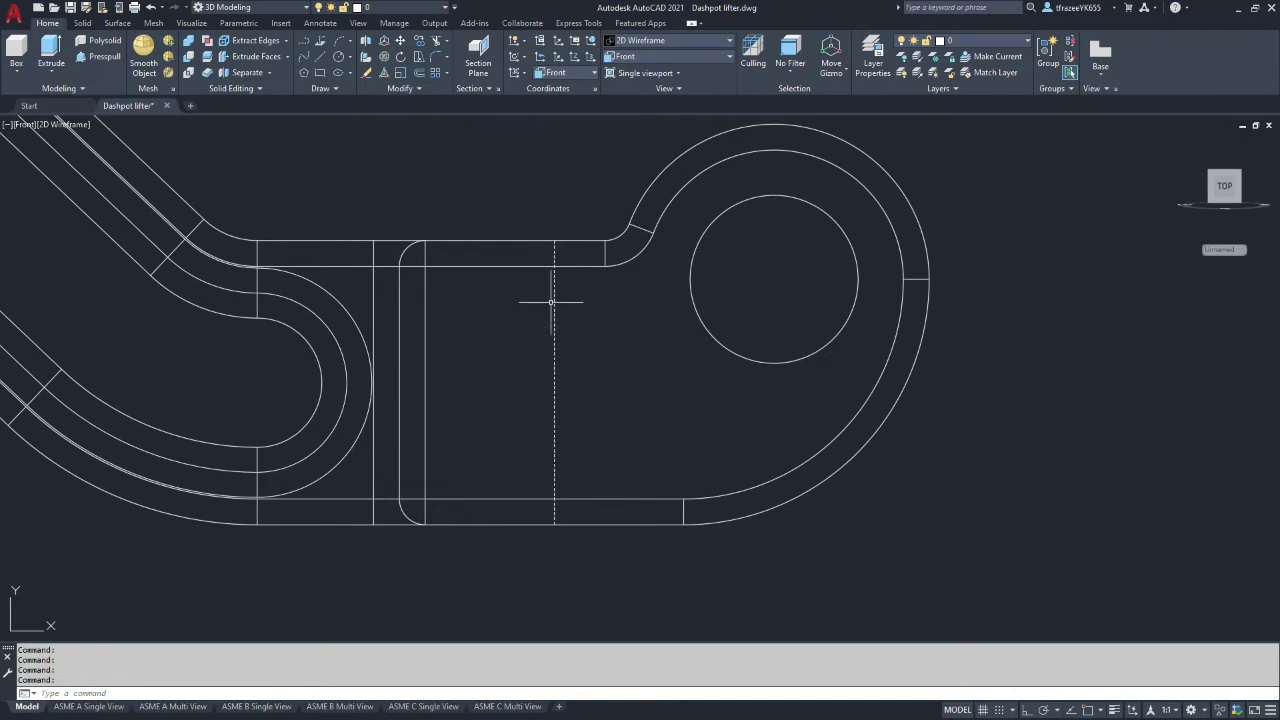
click(551, 301)
click(557, 310)
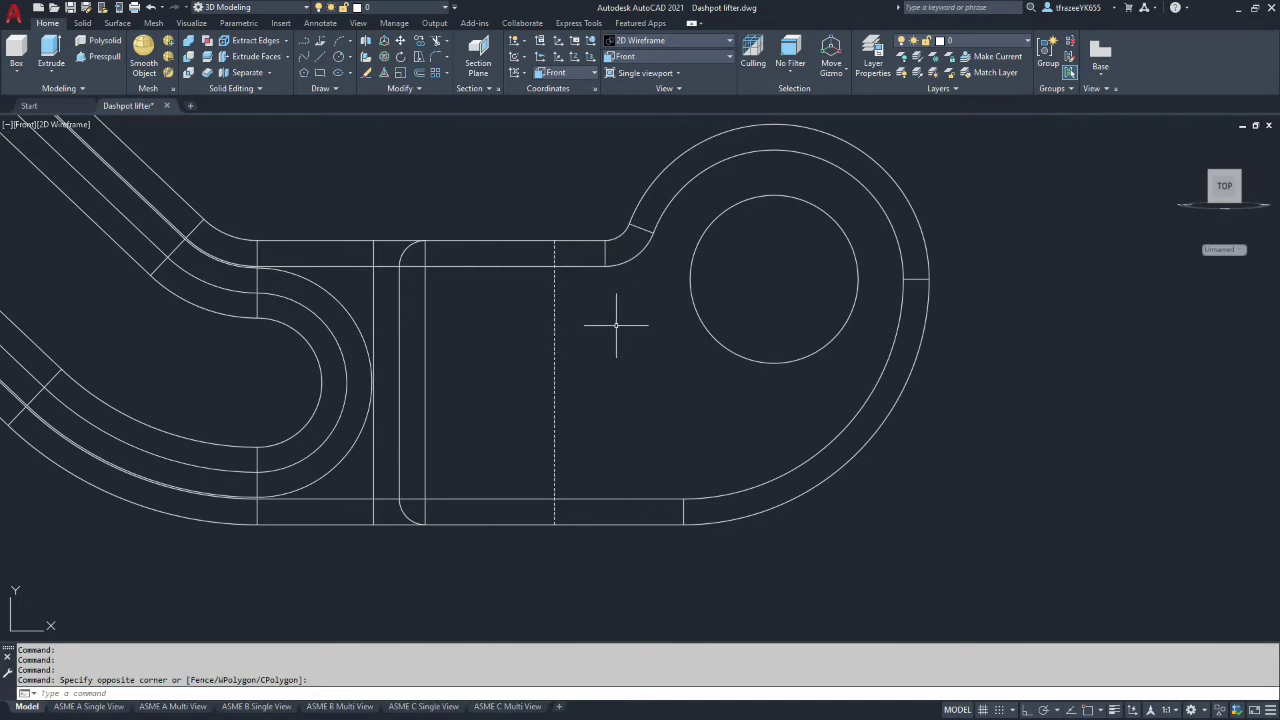
click(555, 317)
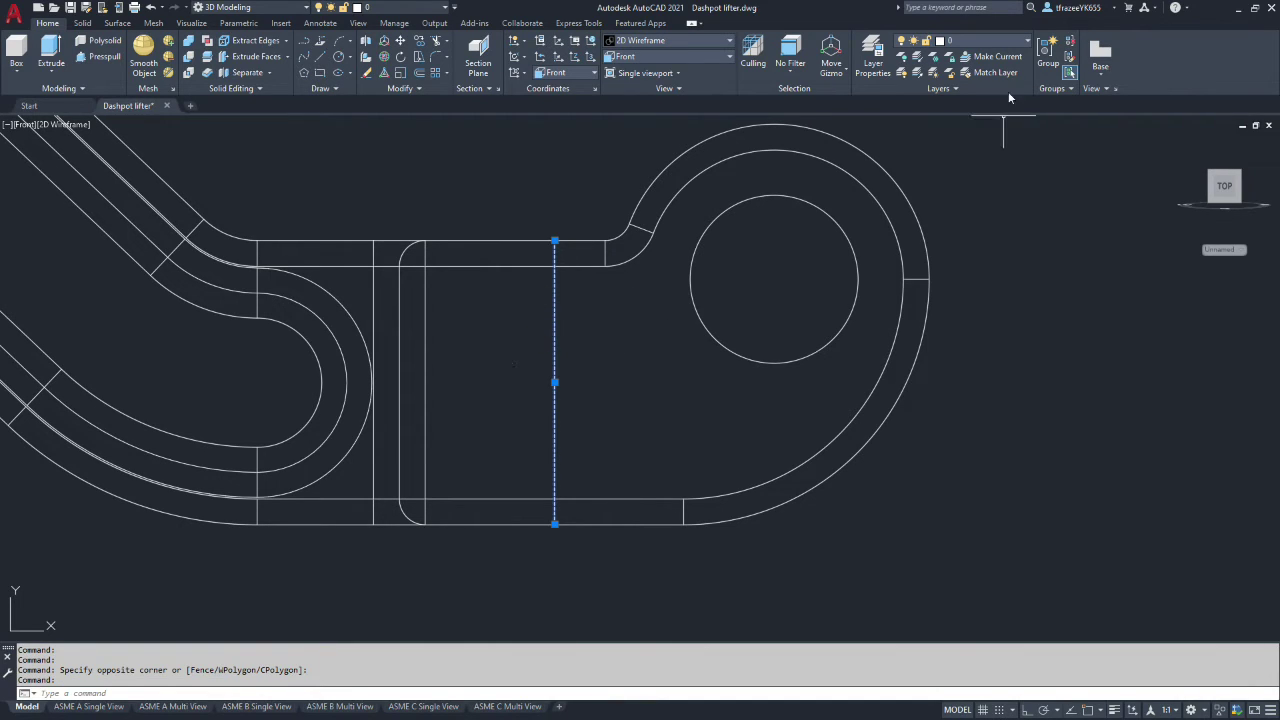
click(1025, 44)
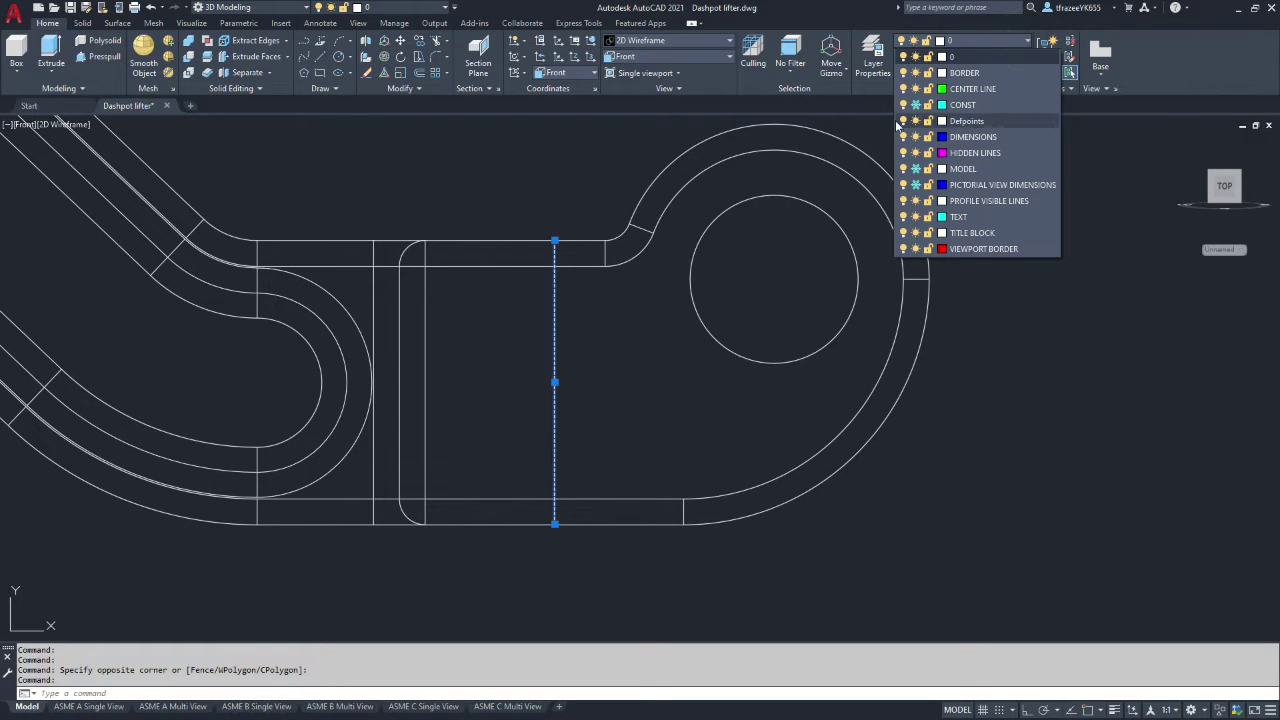
click(962, 160)
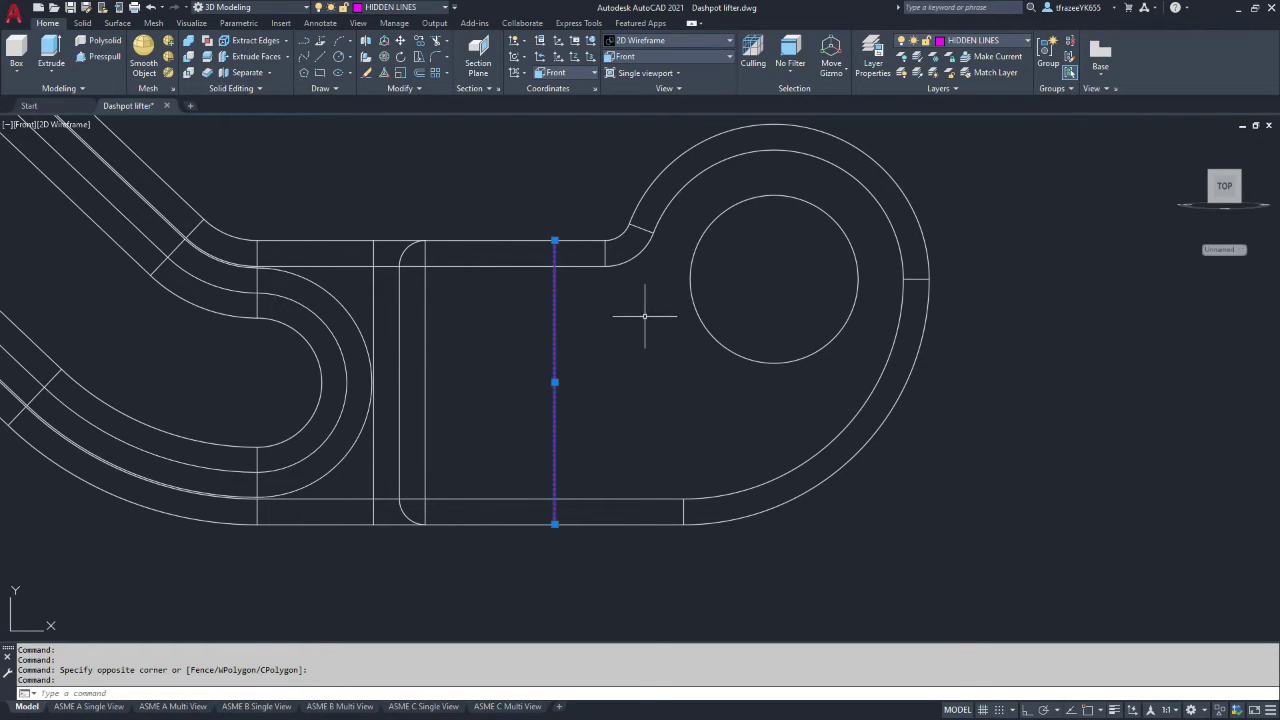
key(Return)
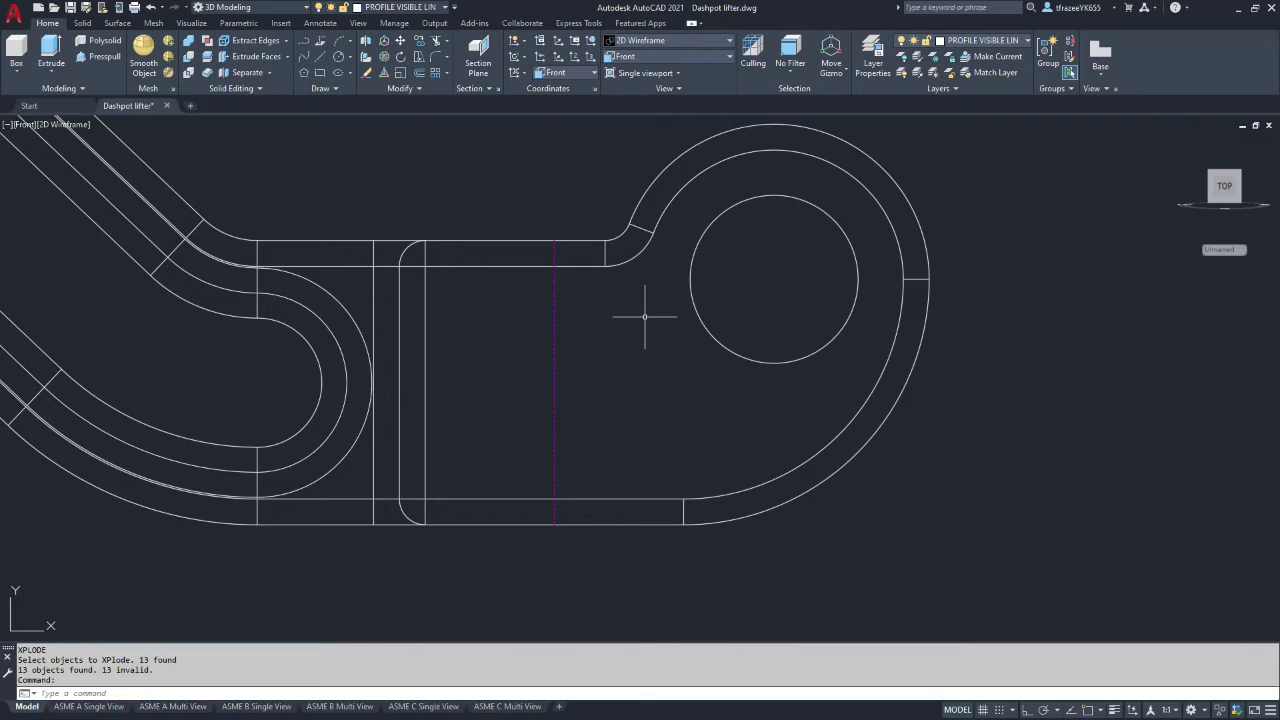
Turn off the HIDDEN LINES layer
click(1025, 41)
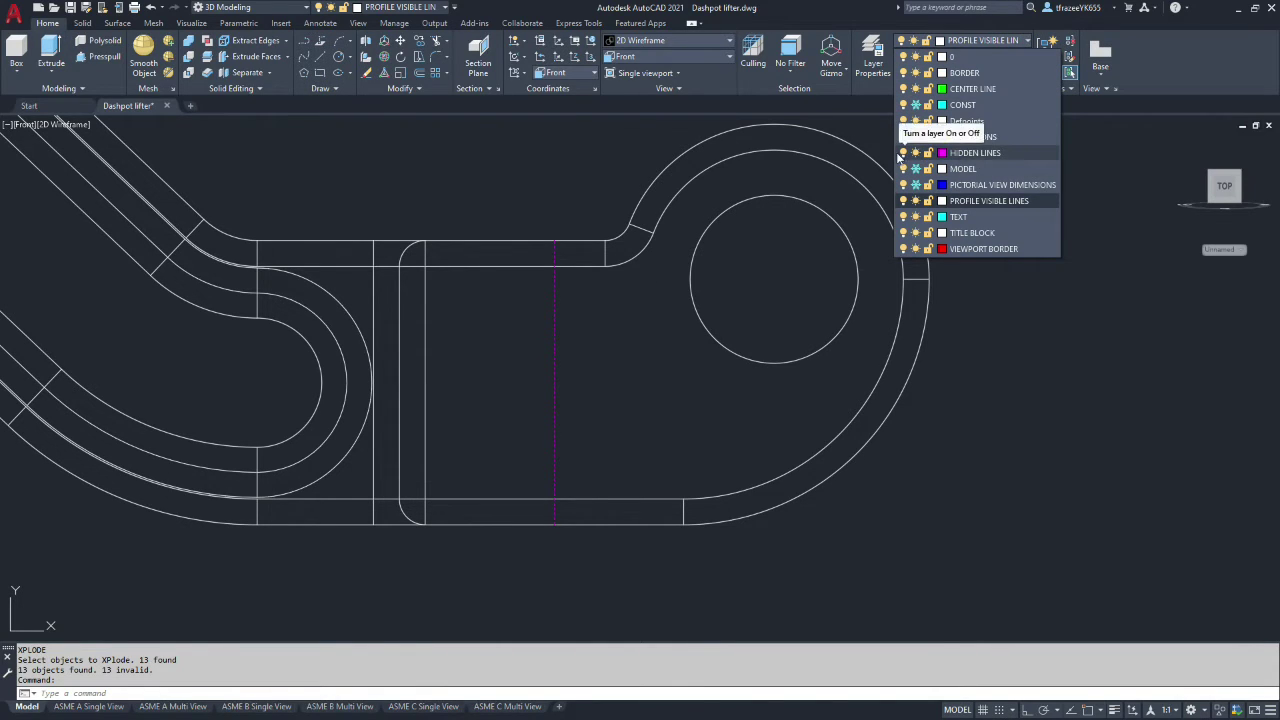
click(903, 152)
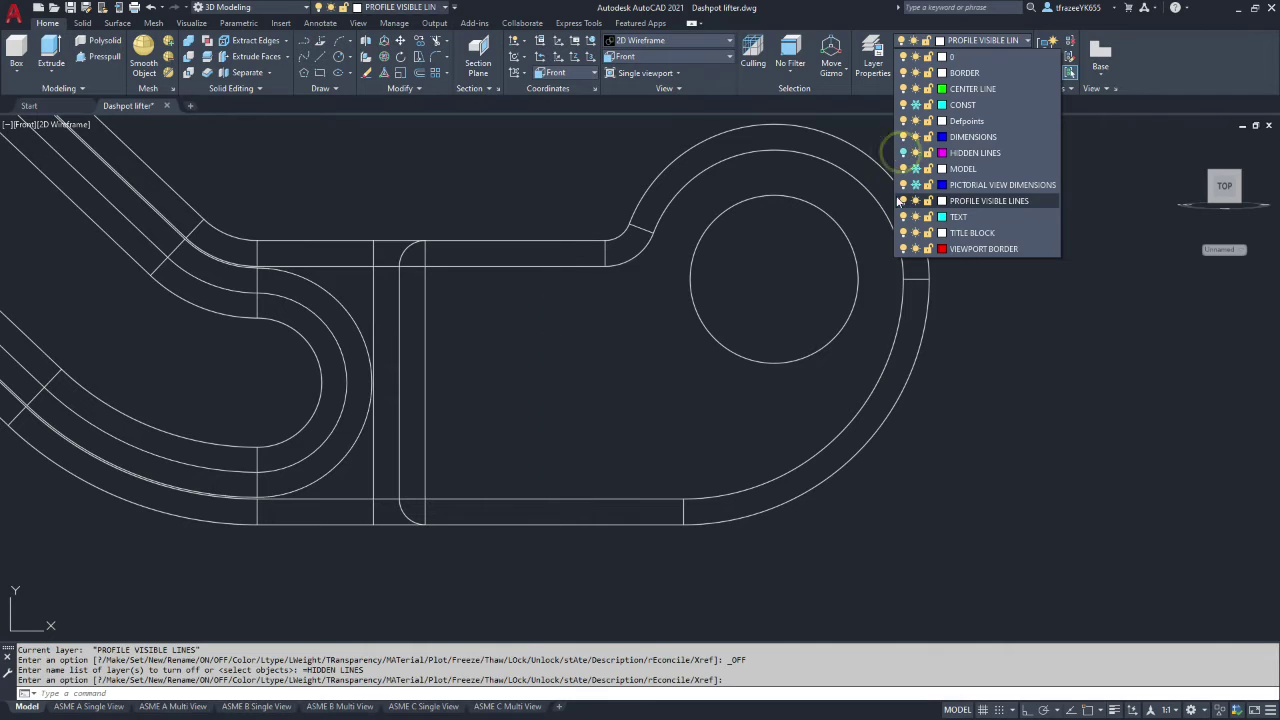
click(1020, 341)
Move all the remaining linework of the lifter's front profile to the PROFILE VISIBLE LINES layer and clear the selection
scroll(251, 186, down, 10)
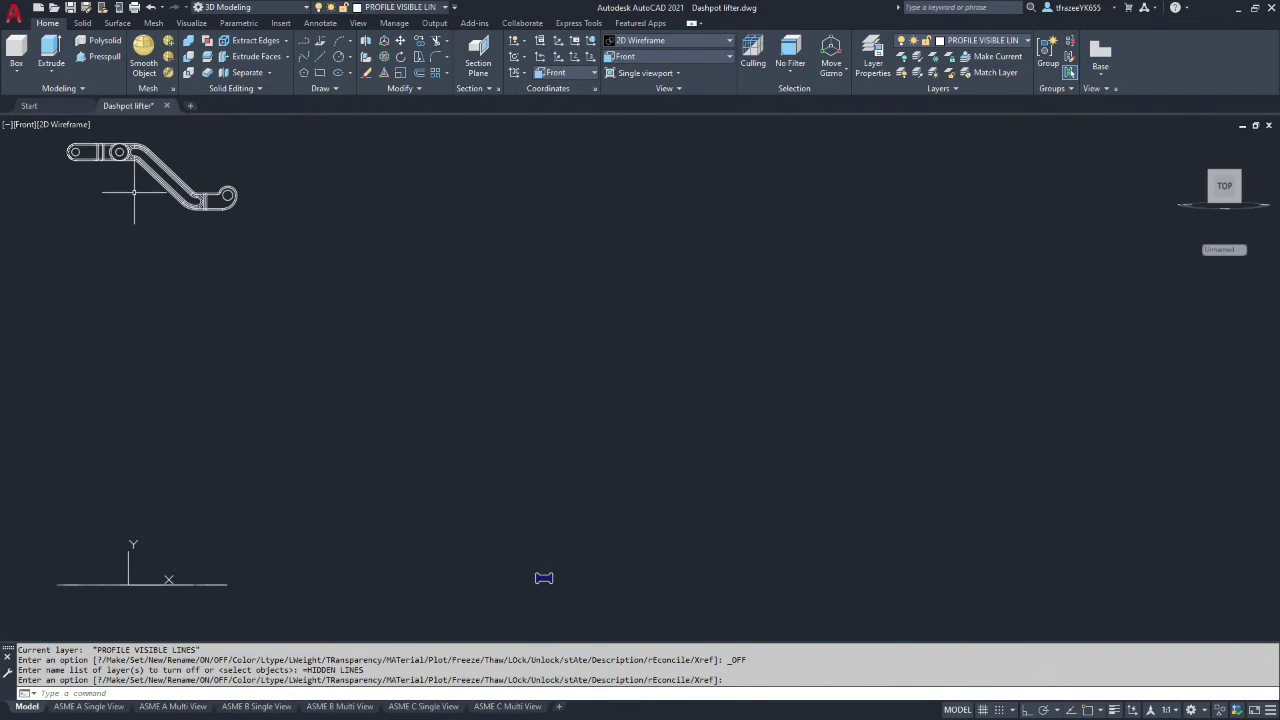
scroll(79, 143, up, 6)
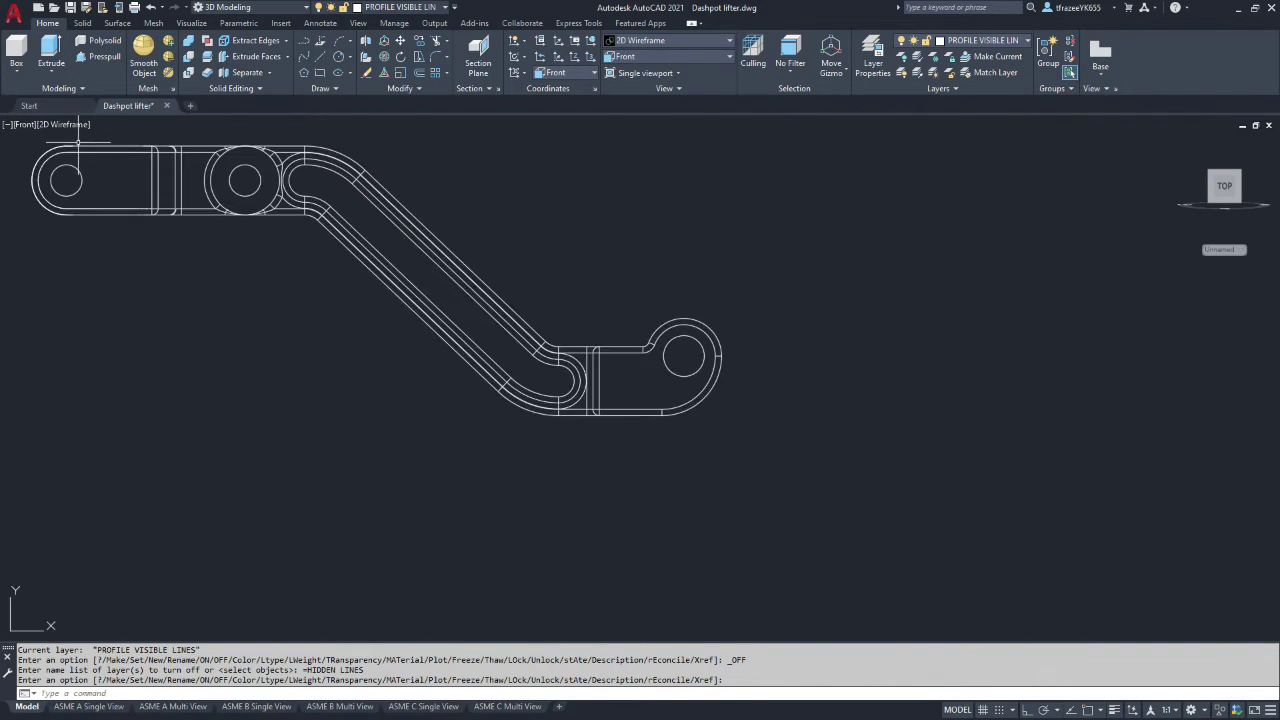
click(763, 416)
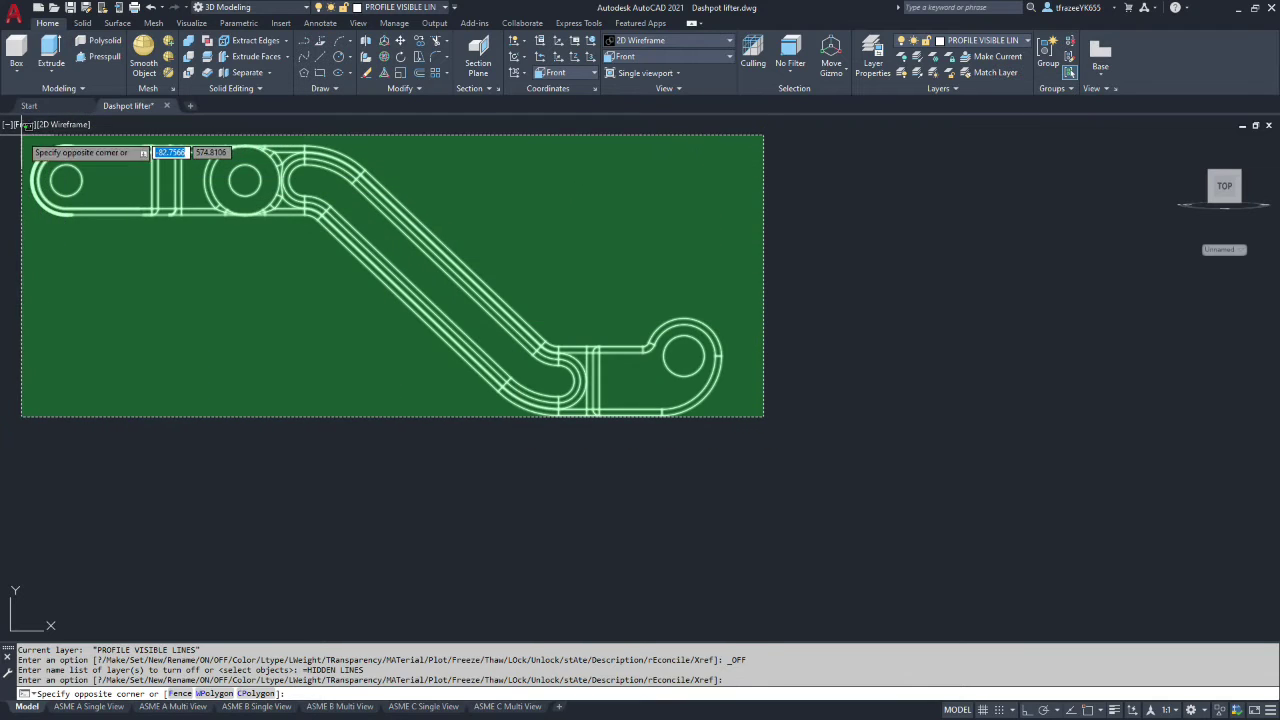
click(22, 137)
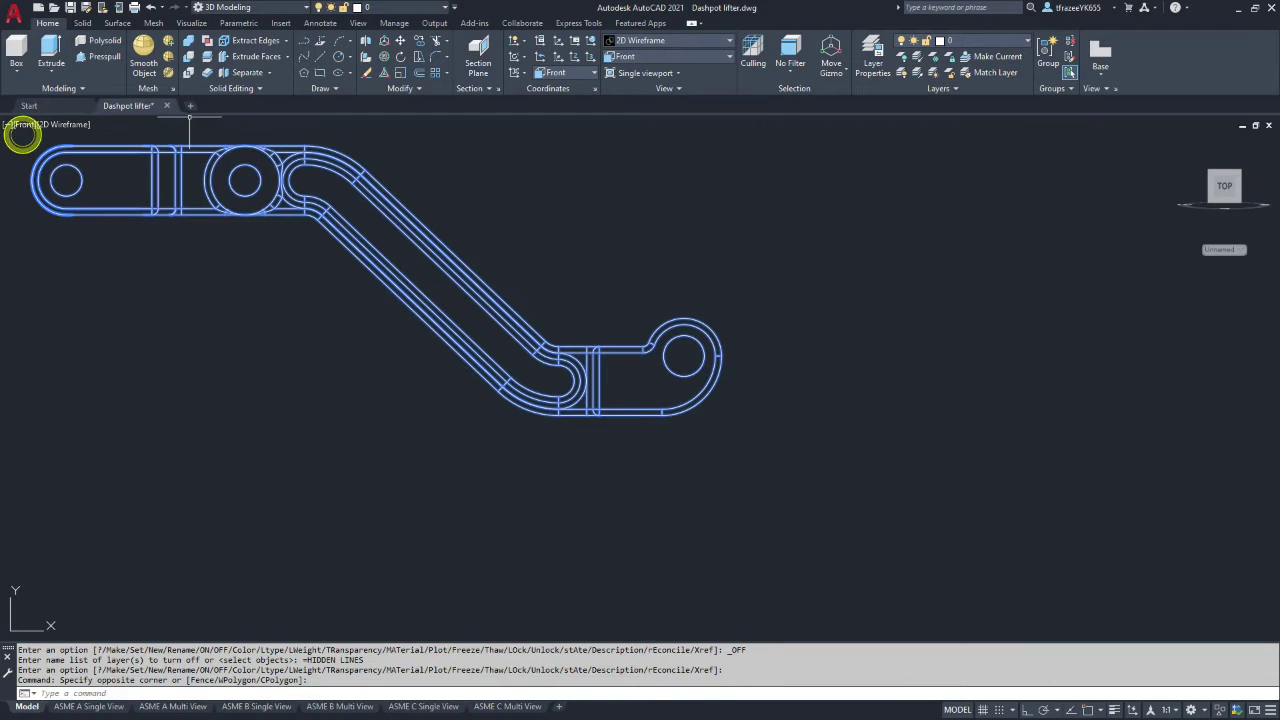
click(1027, 42)
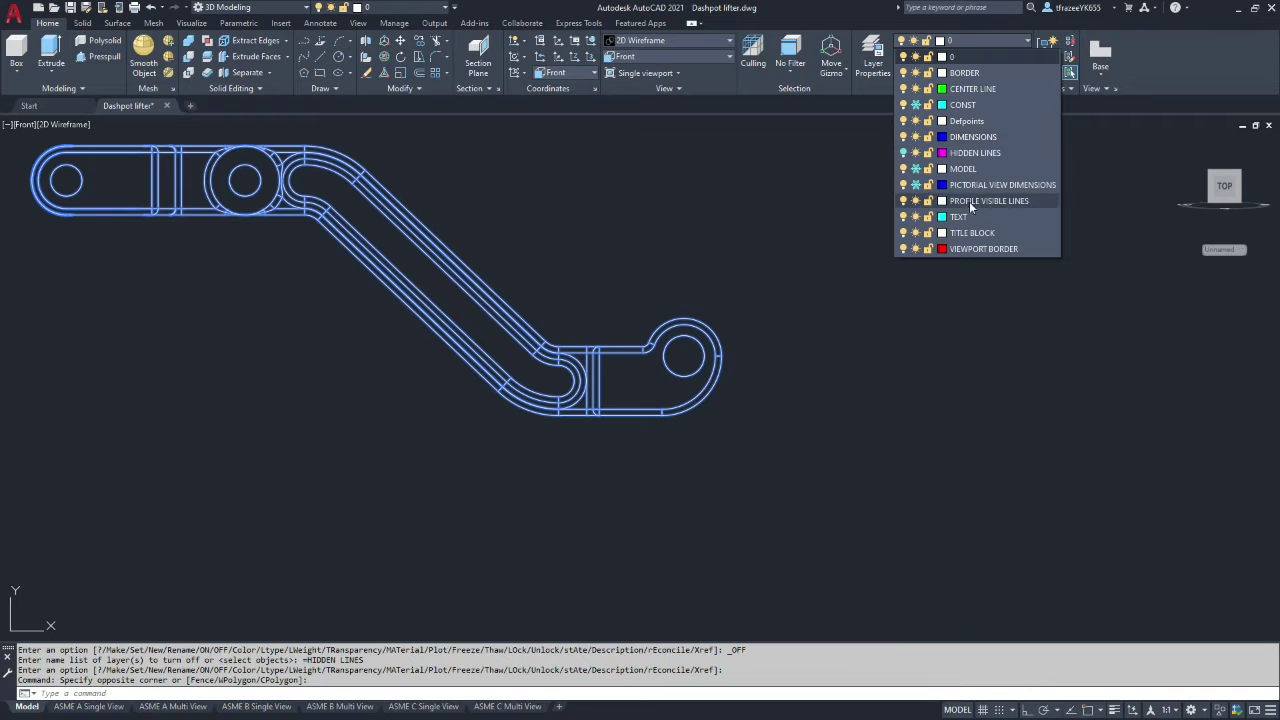
click(973, 202)
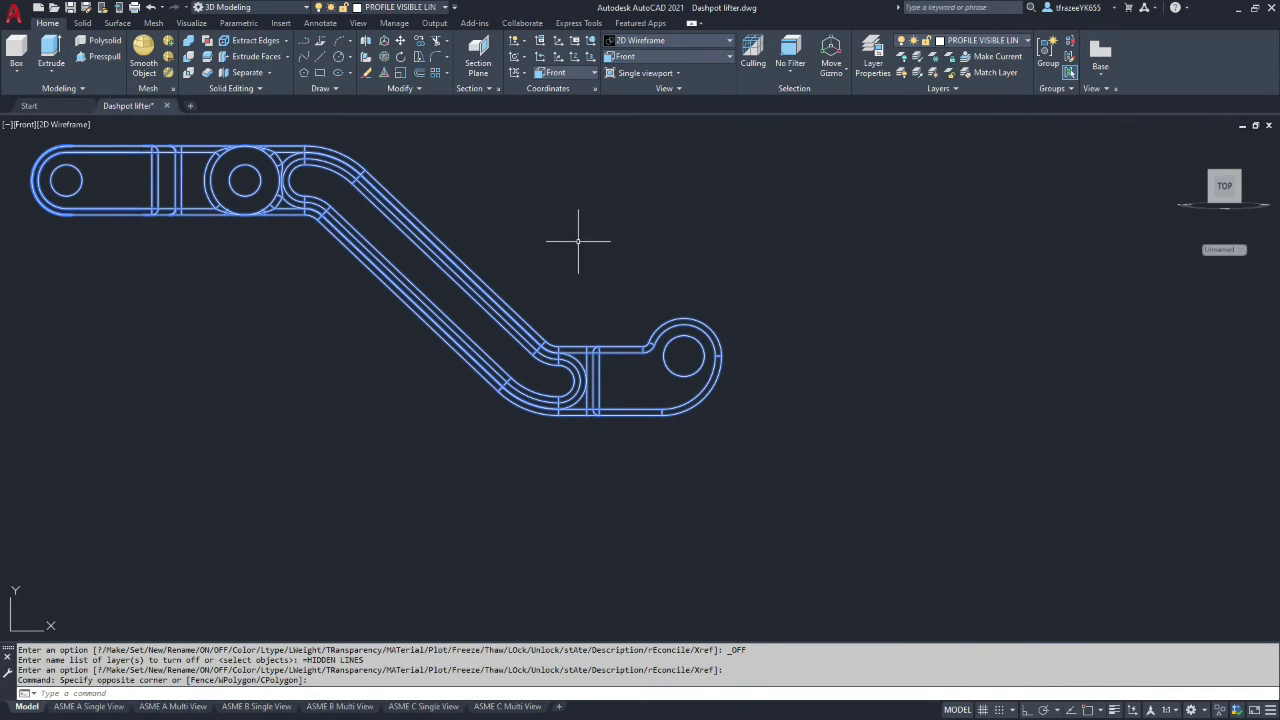
key(Escape)
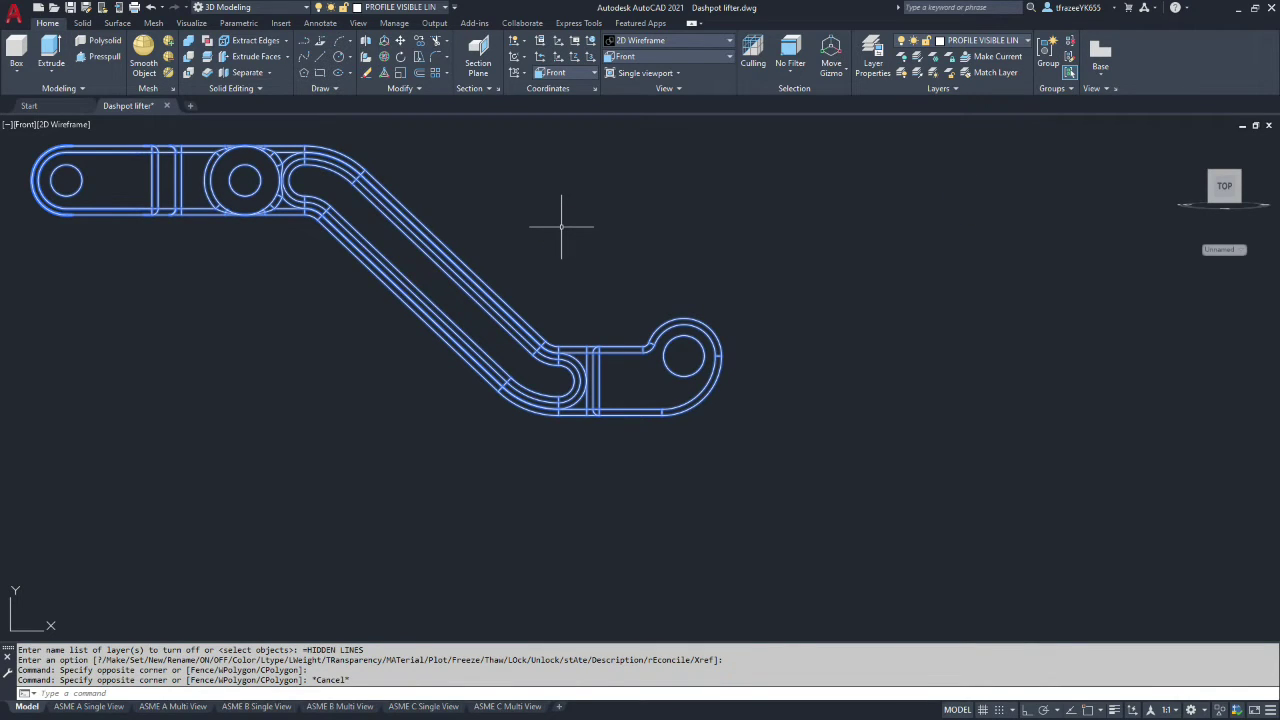
key(Return)
key(Return)
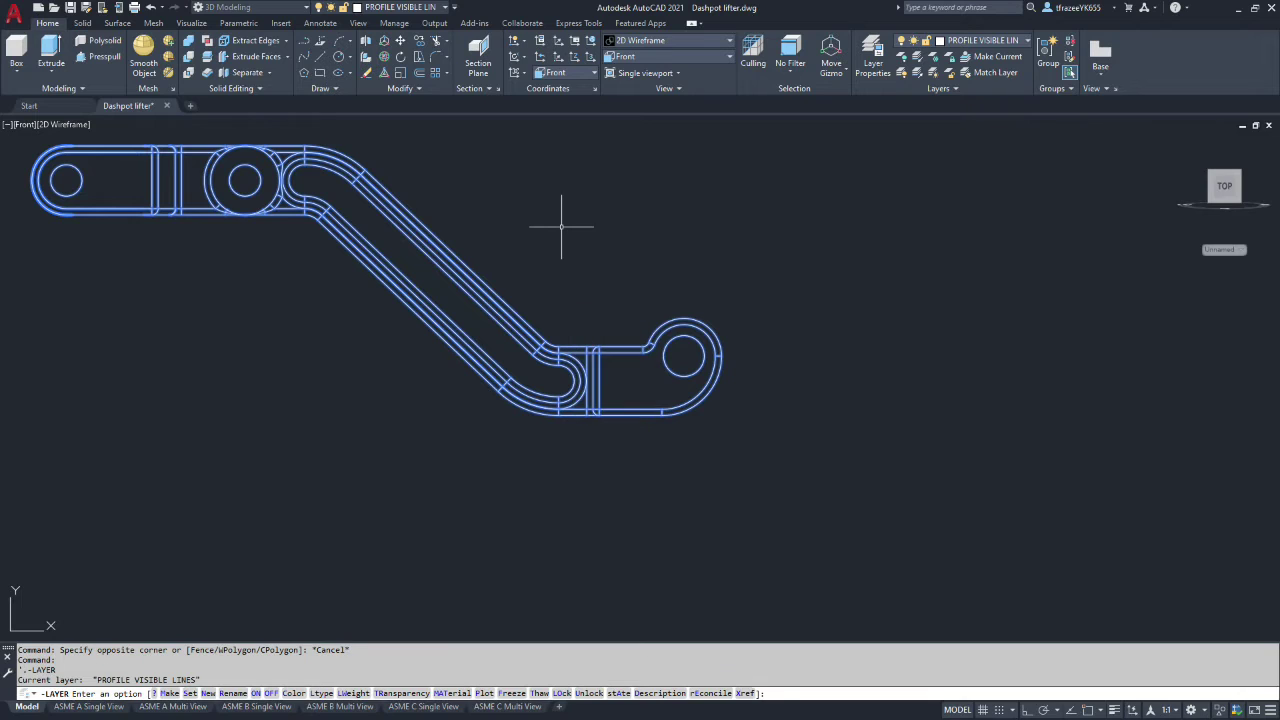
click(556, 252)
key(Escape)
key(Escape)
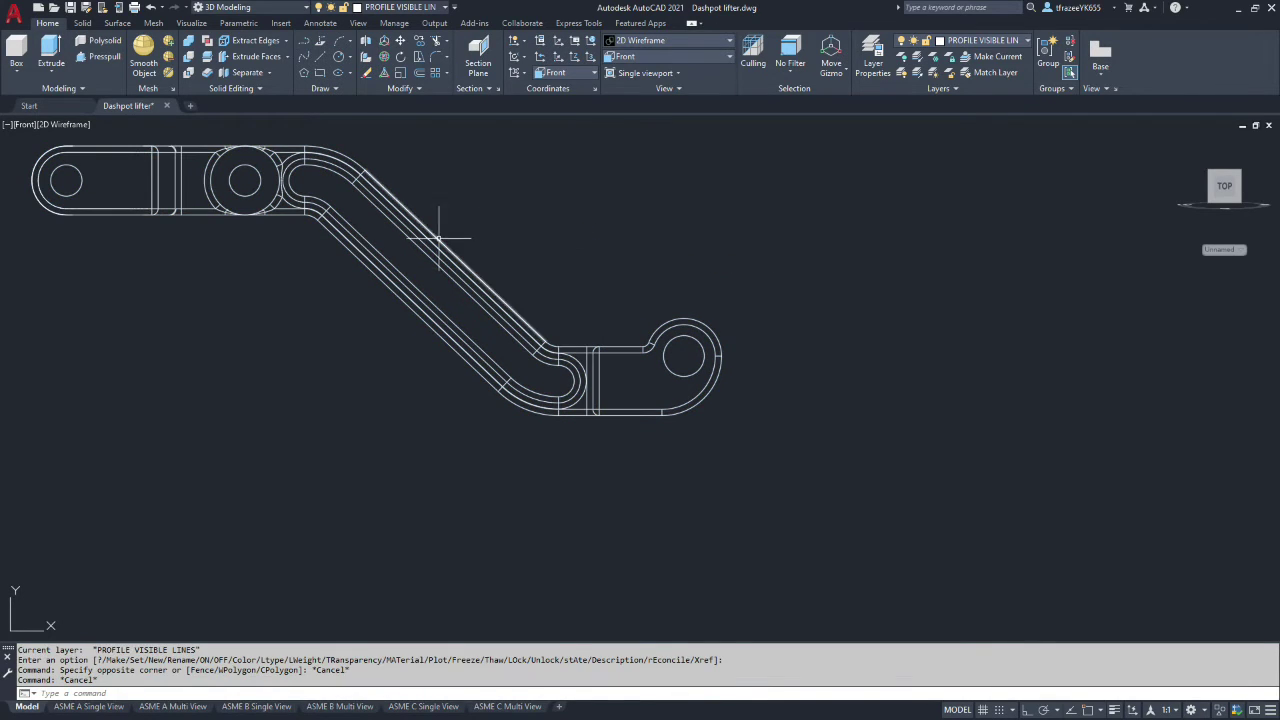
mouse_move(438, 238)
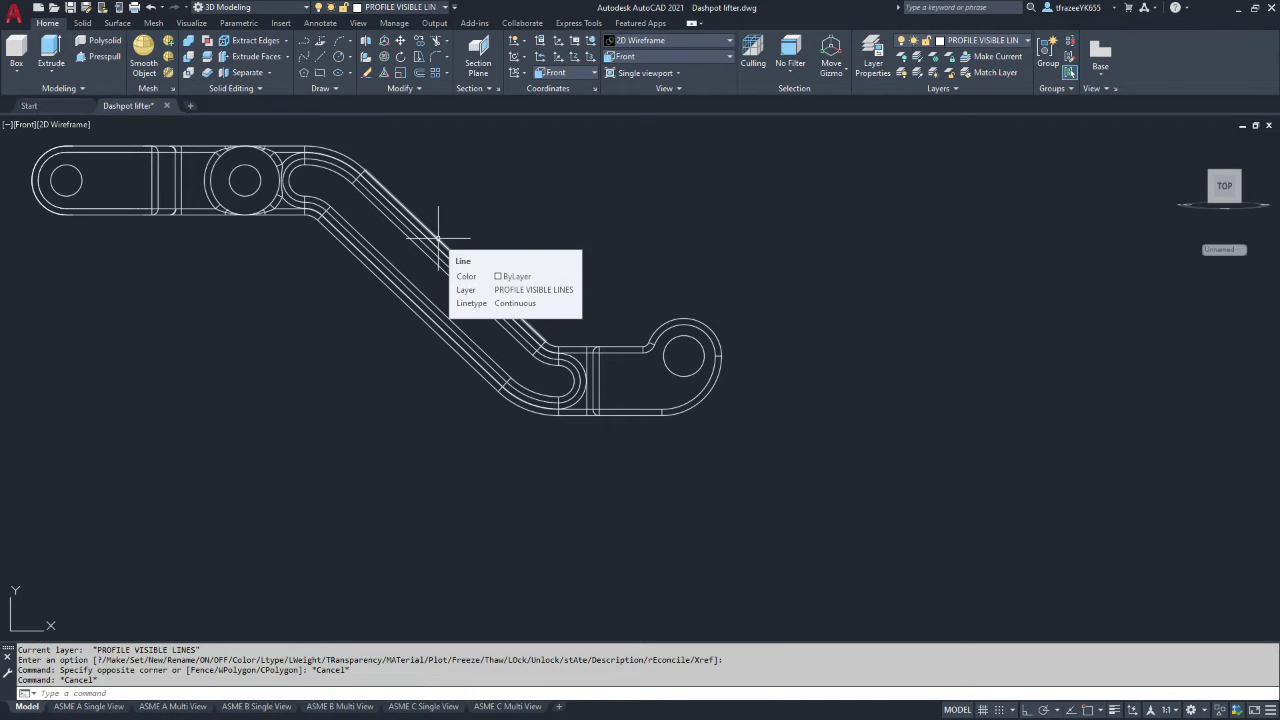
key(Escape)
Turn the HIDDEN LINES layer back on
scroll(766, 229, down, 4)
scroll(750, 300, down, 3)
scroll(763, 323, up, 9)
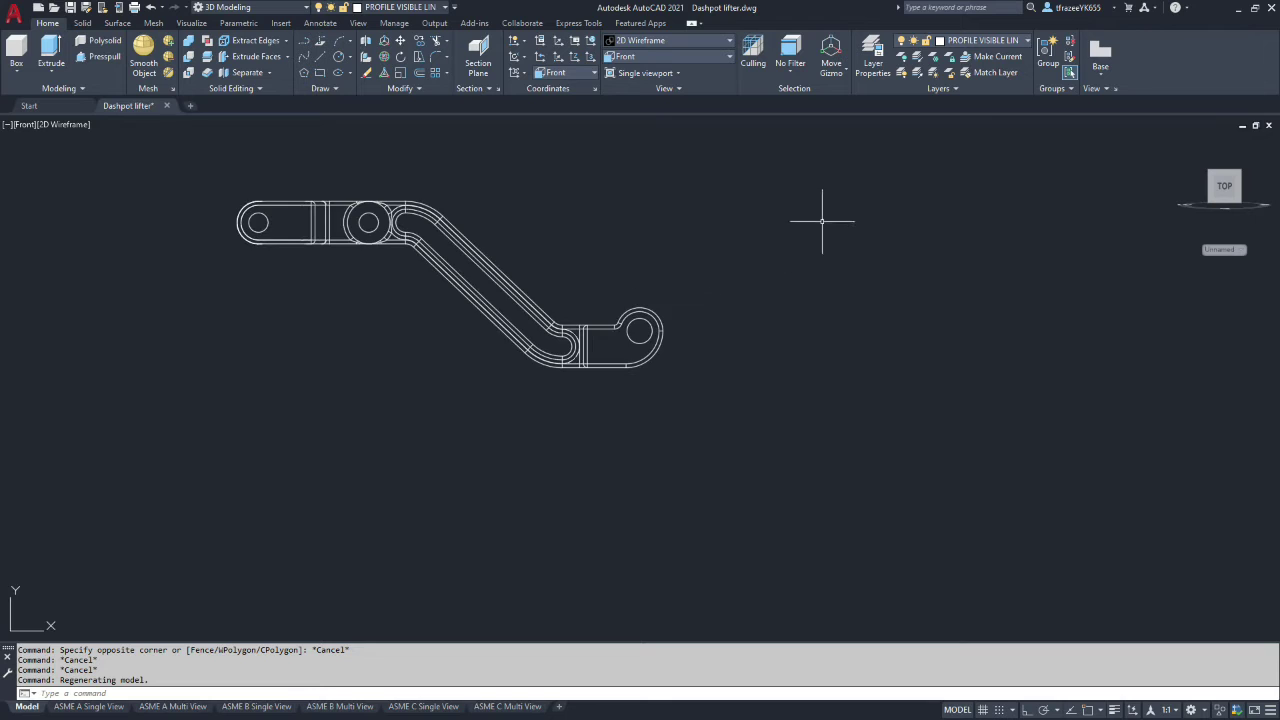
click(1027, 41)
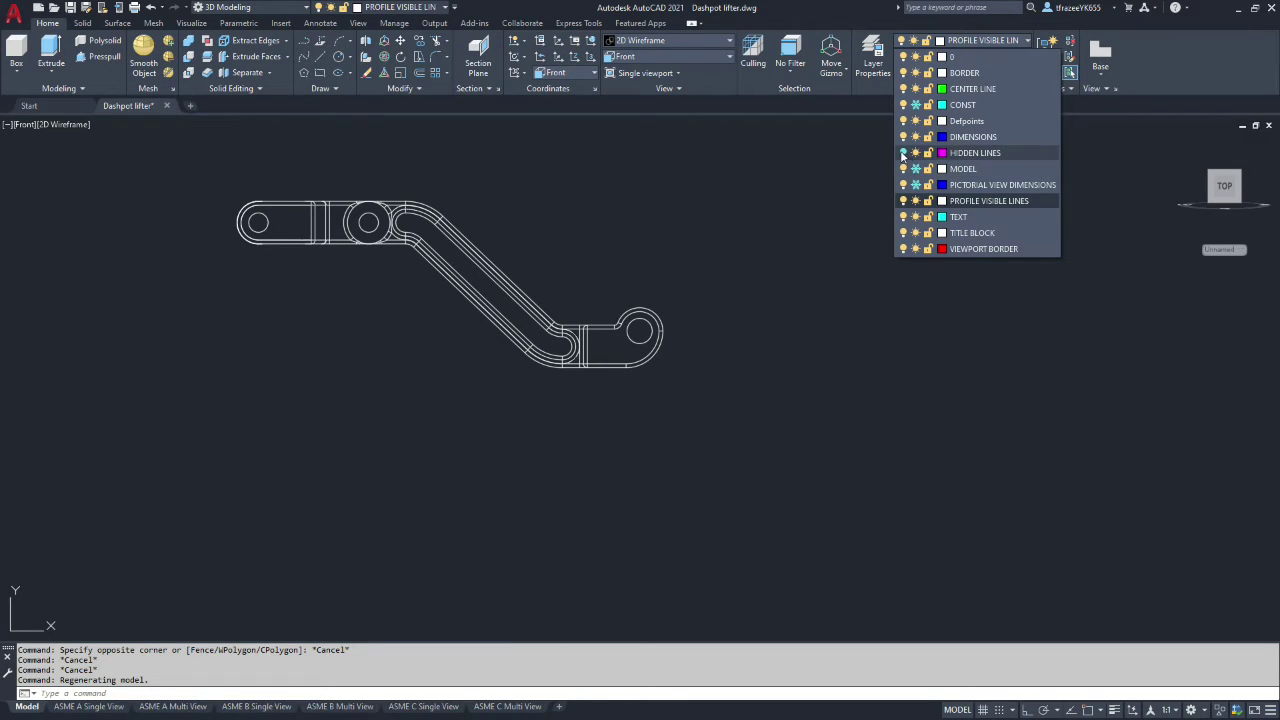
click(903, 152)
click(775, 285)
Set the UCS to Top
scroll(690, 310, down, 3)
shift+middle_drag(677, 334, 628, 420)
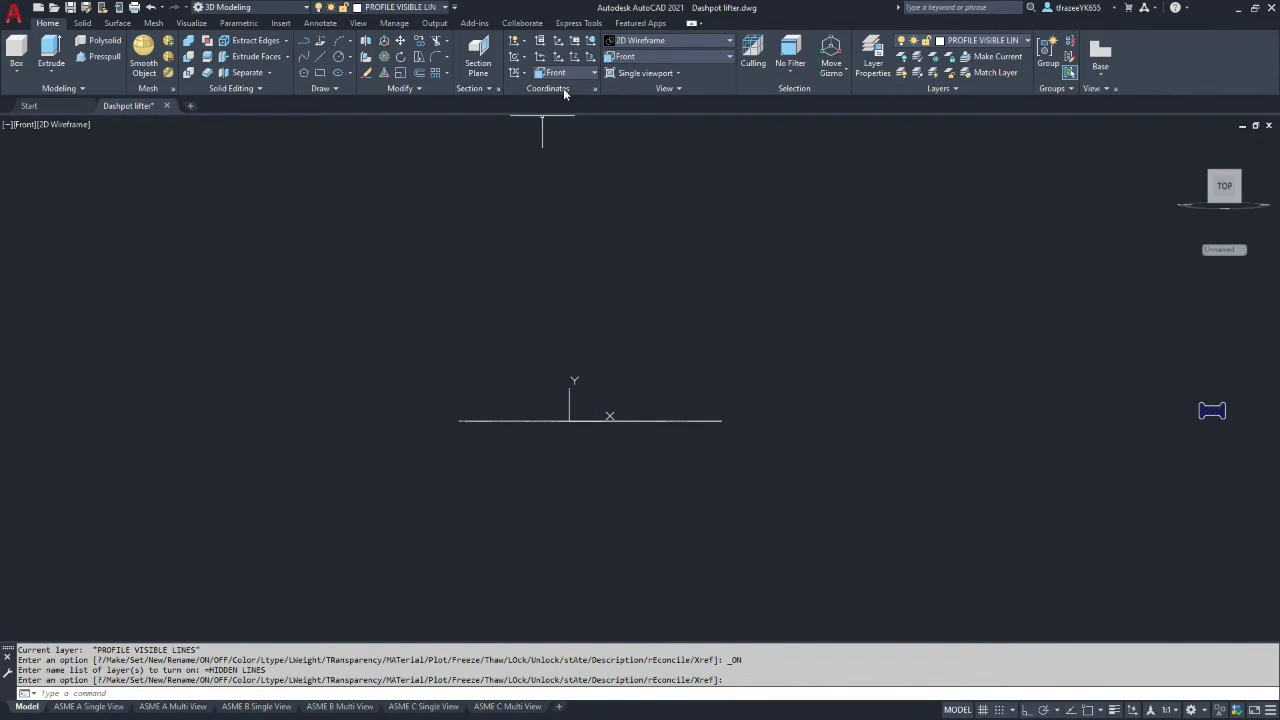
click(595, 74)
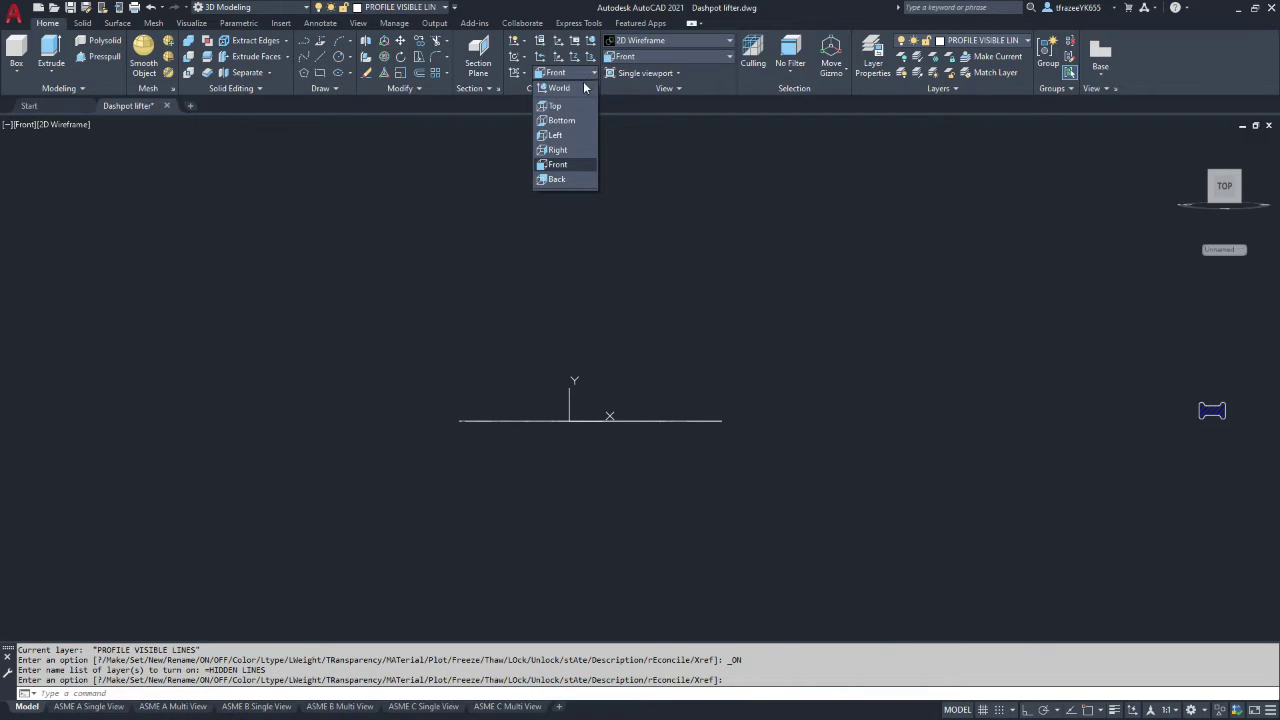
click(560, 106)
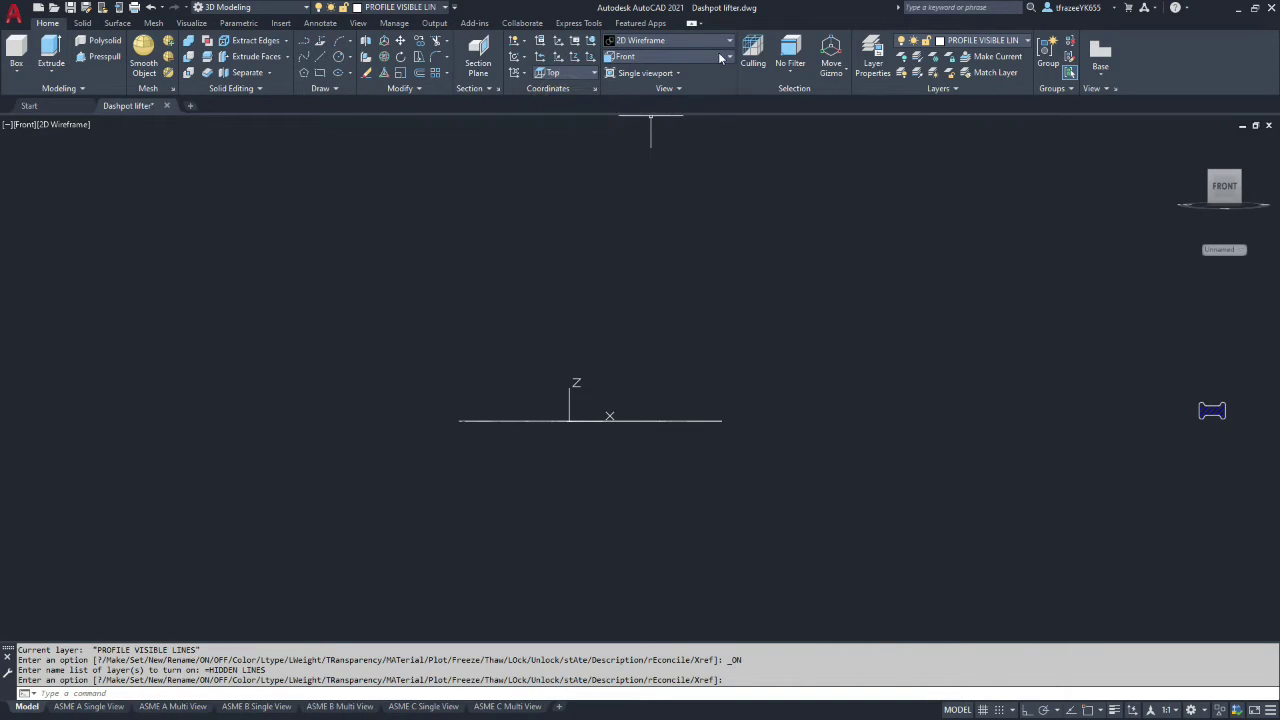
Set the UCS to World and switch the model to the Top view
click(595, 74)
click(563, 89)
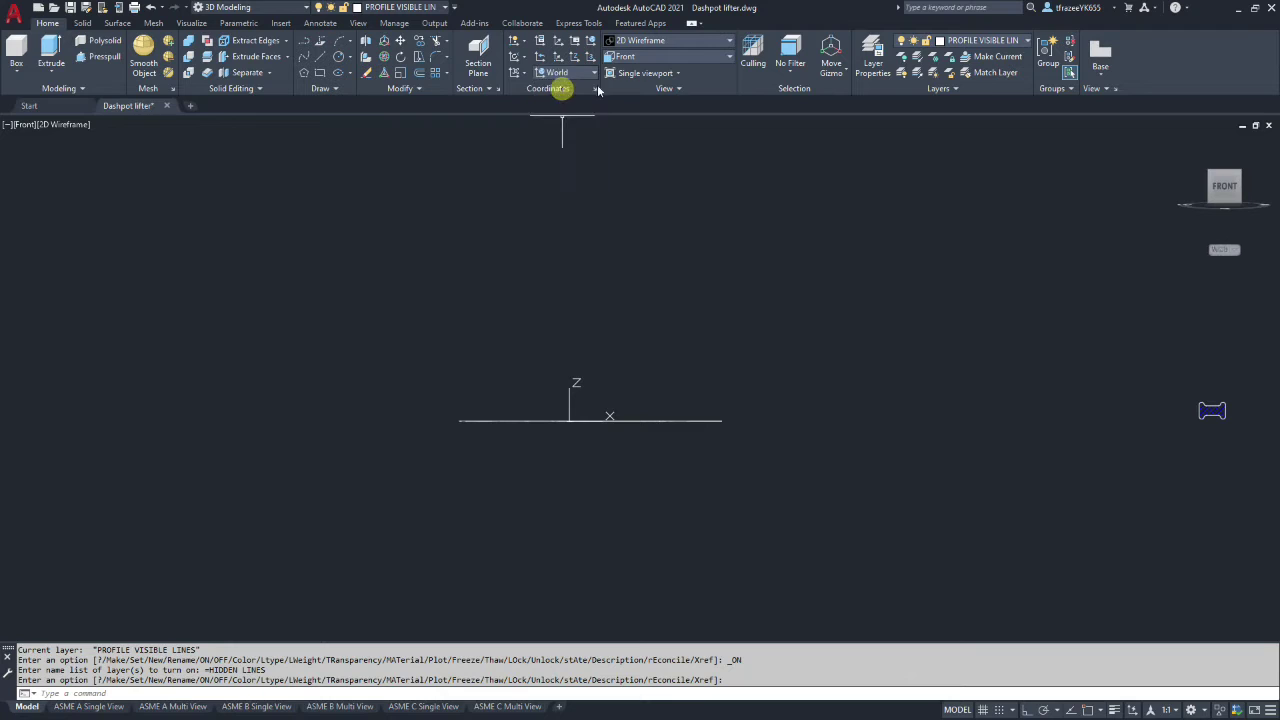
click(683, 58)
click(630, 72)
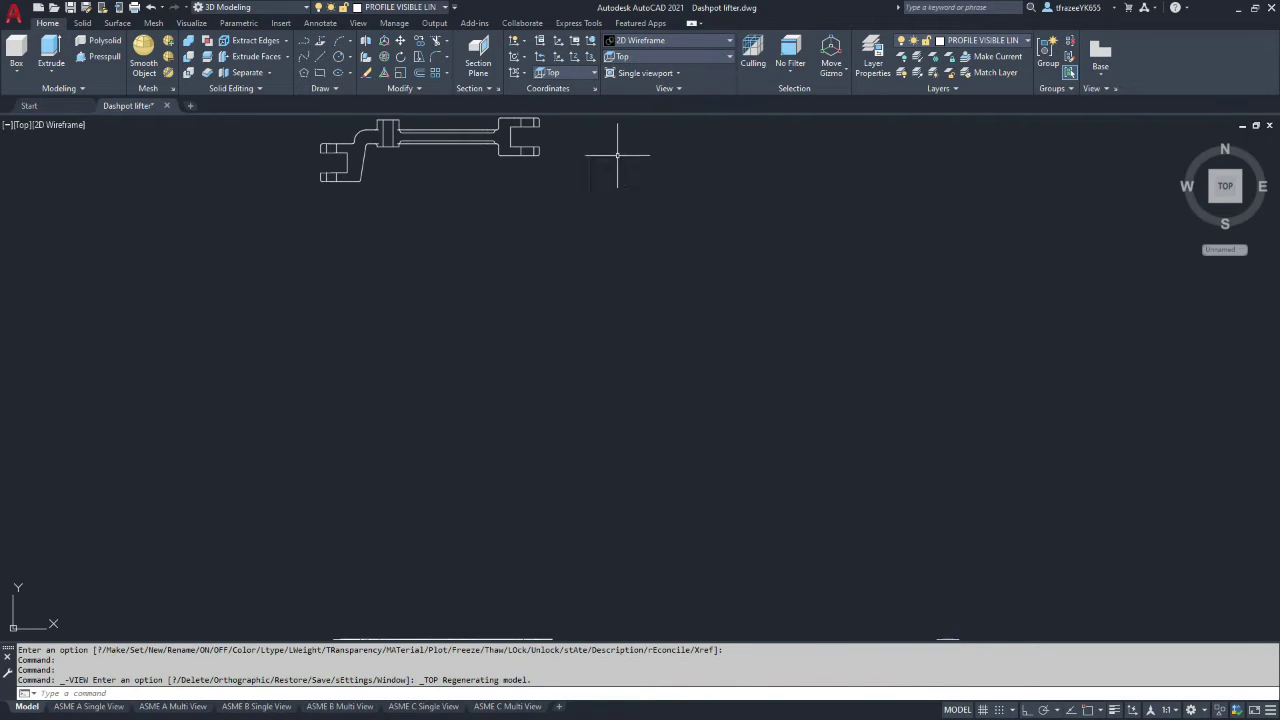
Explode the lifter's top profile with XPLODE, using the lineweight option with ByLayer
scroll(496, 138, down, 5)
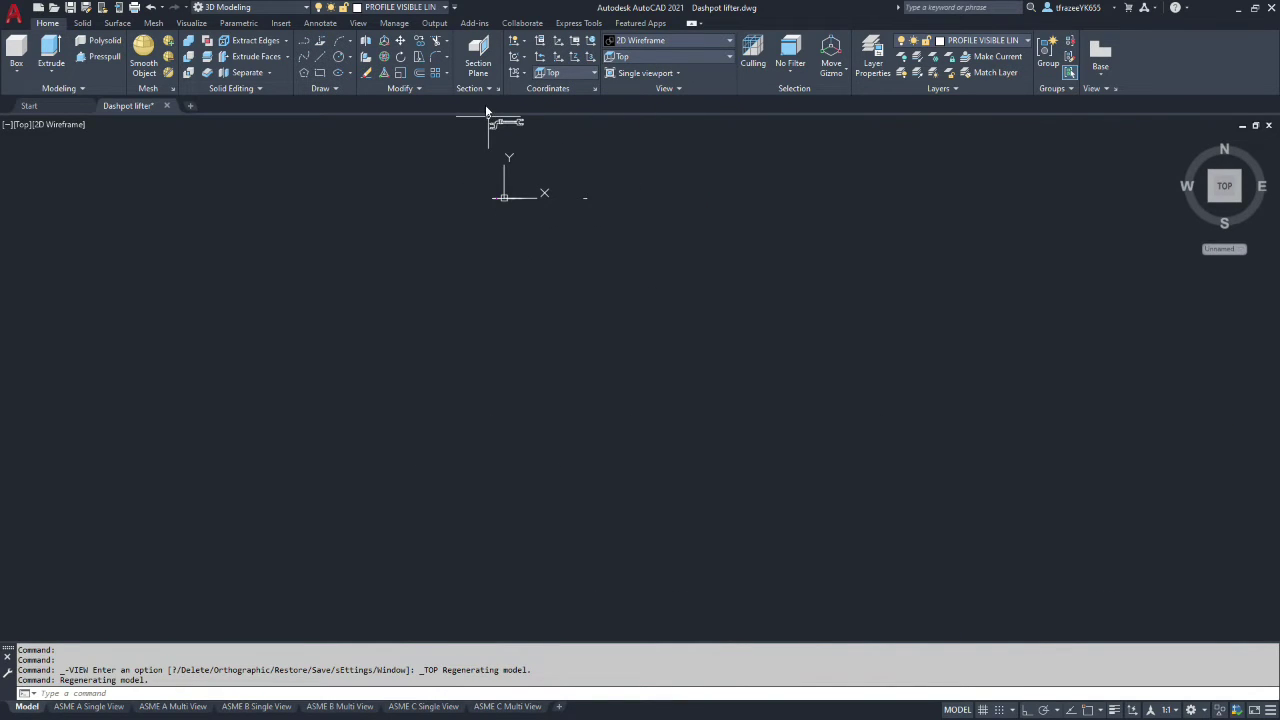
scroll(421, 246, down, 6)
scroll(421, 184, up, 4)
scroll(478, 232, up, 7)
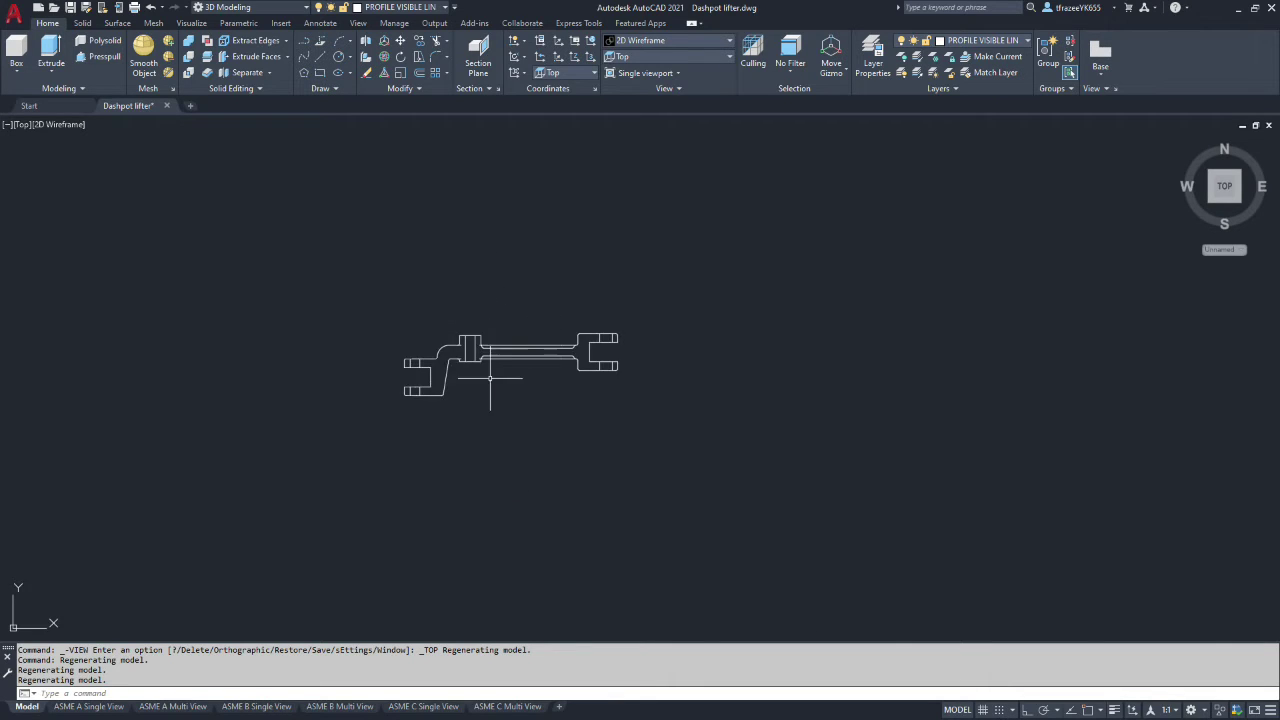
scroll(478, 412, up, 4)
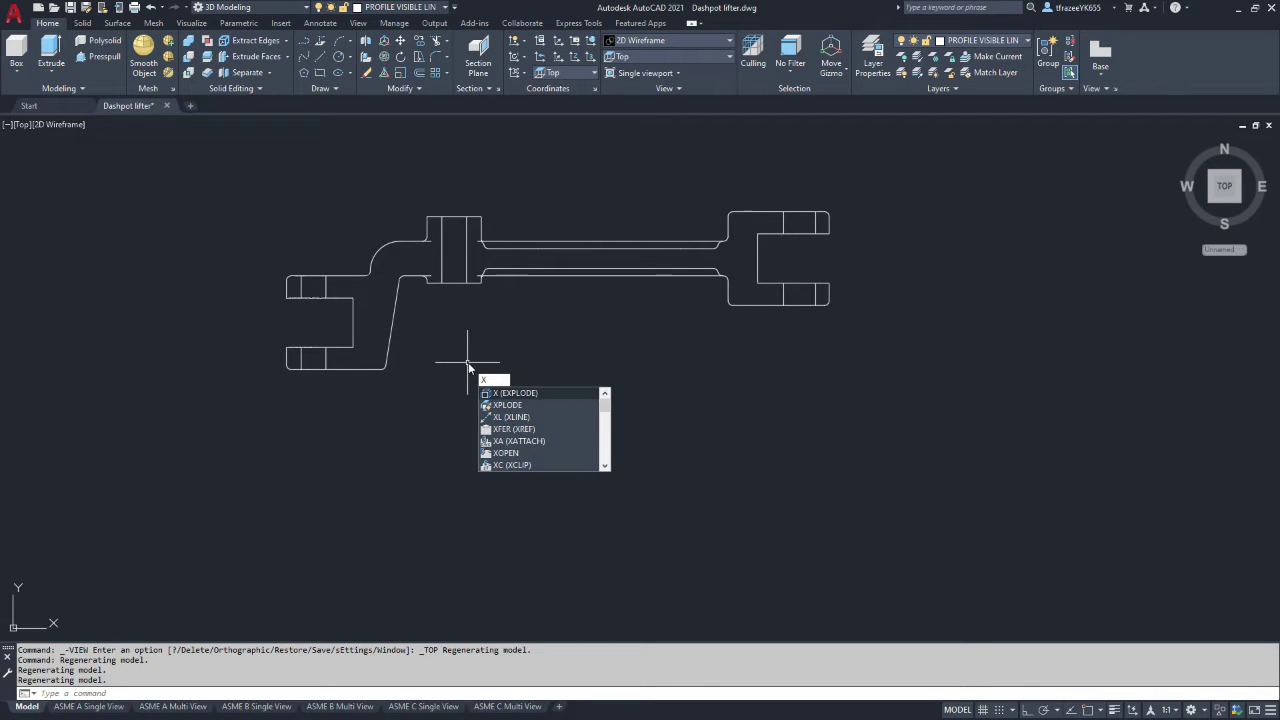
text(PLODE)
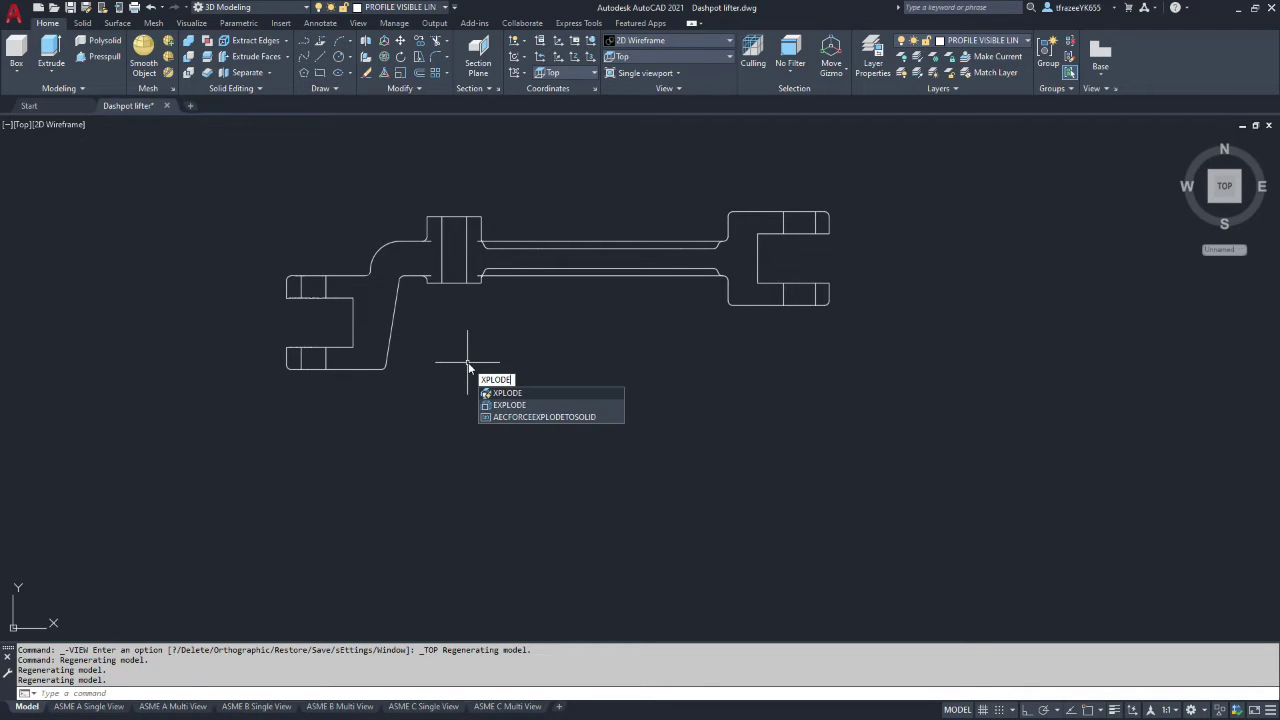
key(Return)
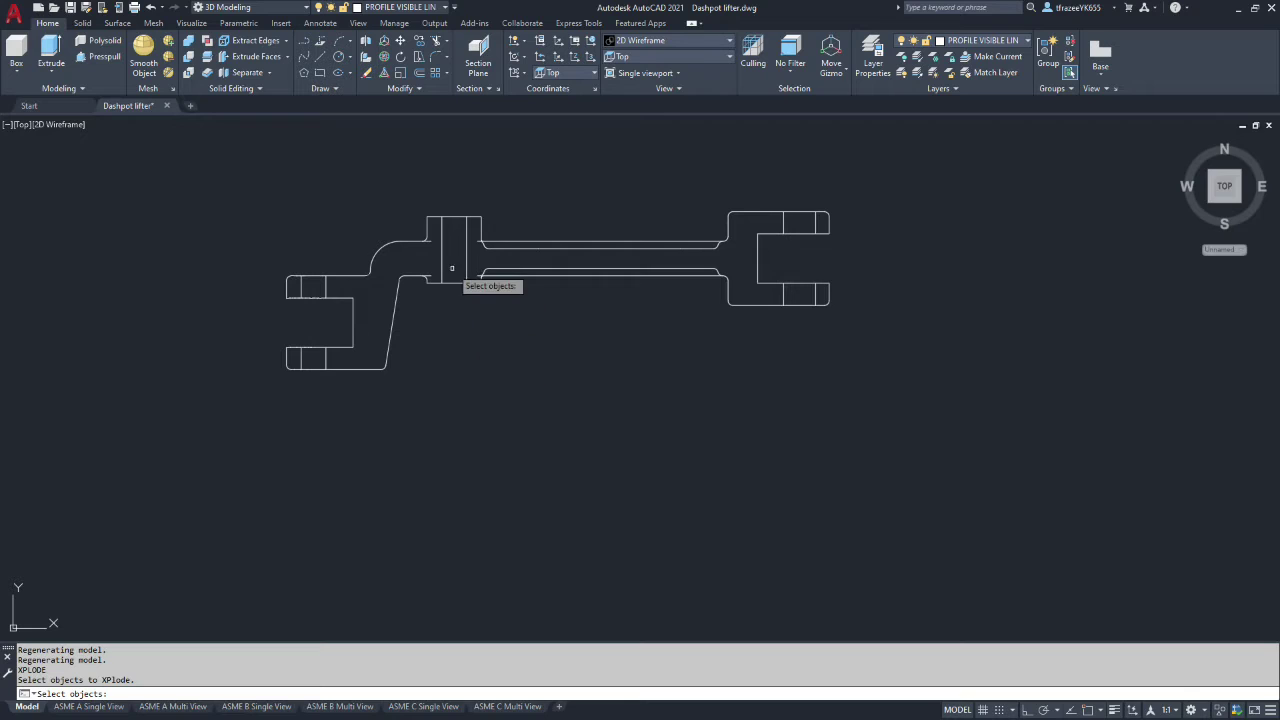
scroll(479, 294, up, 2)
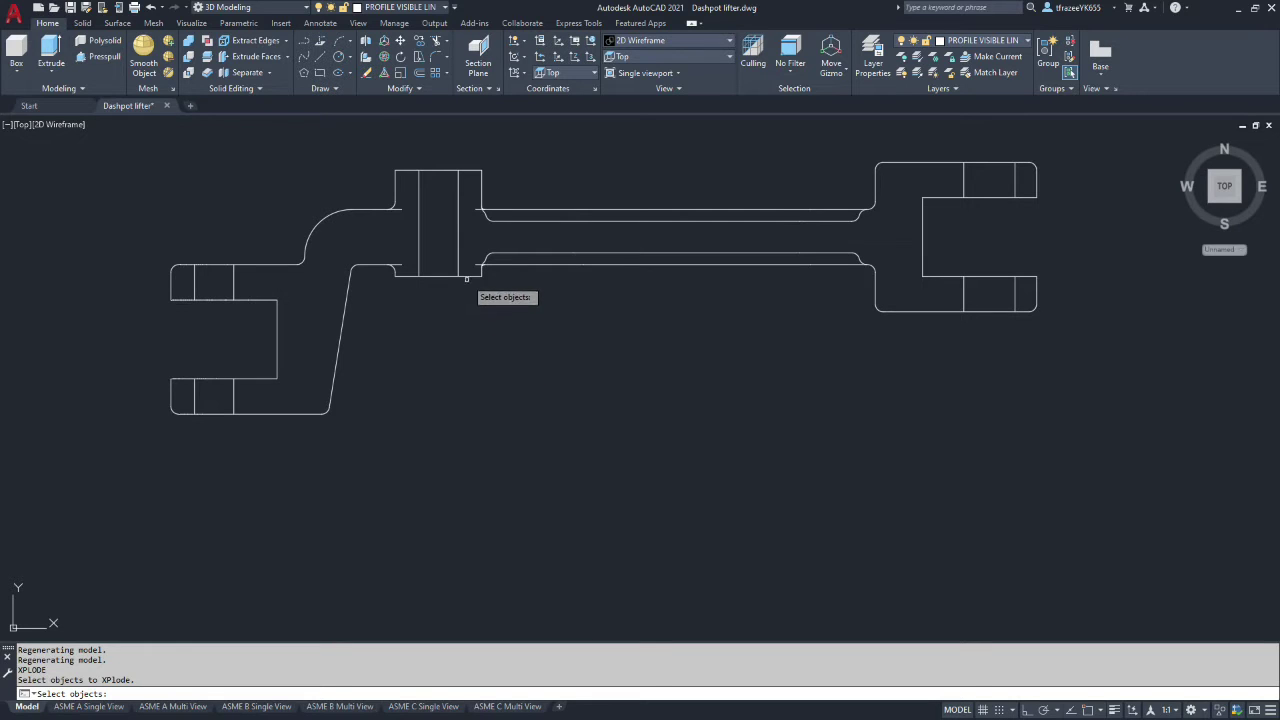
click(469, 276)
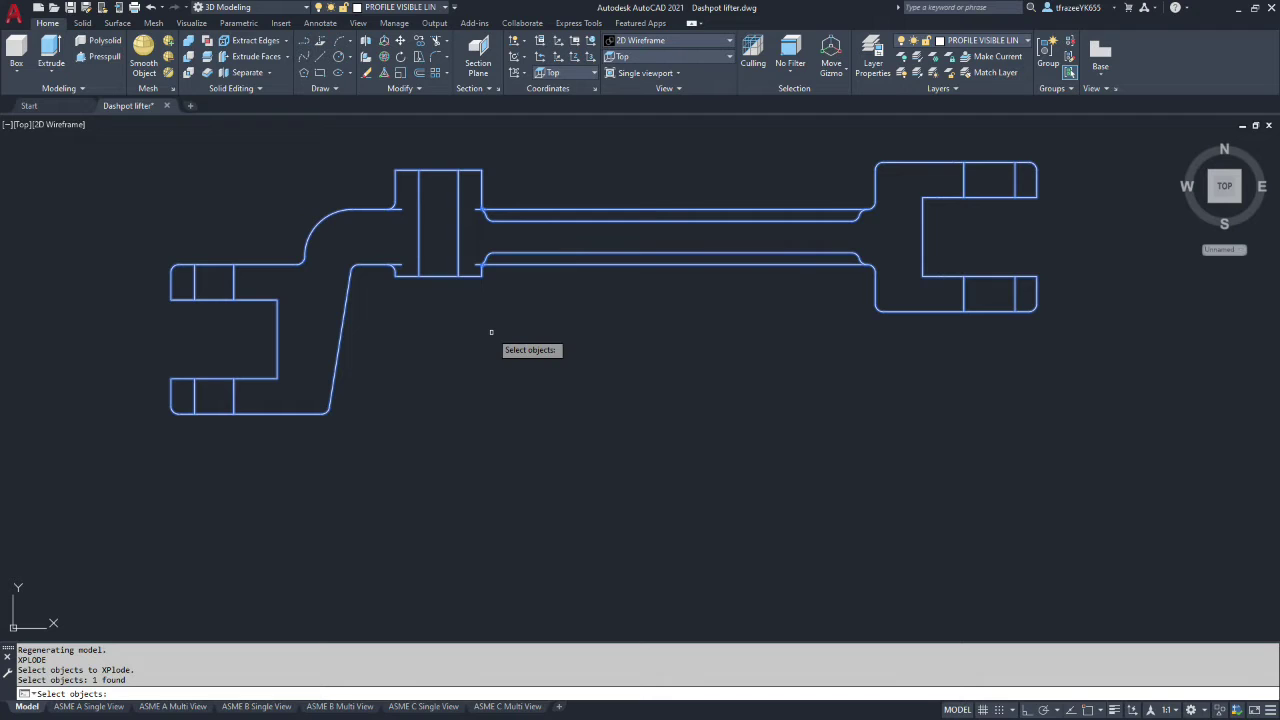
key(Return)
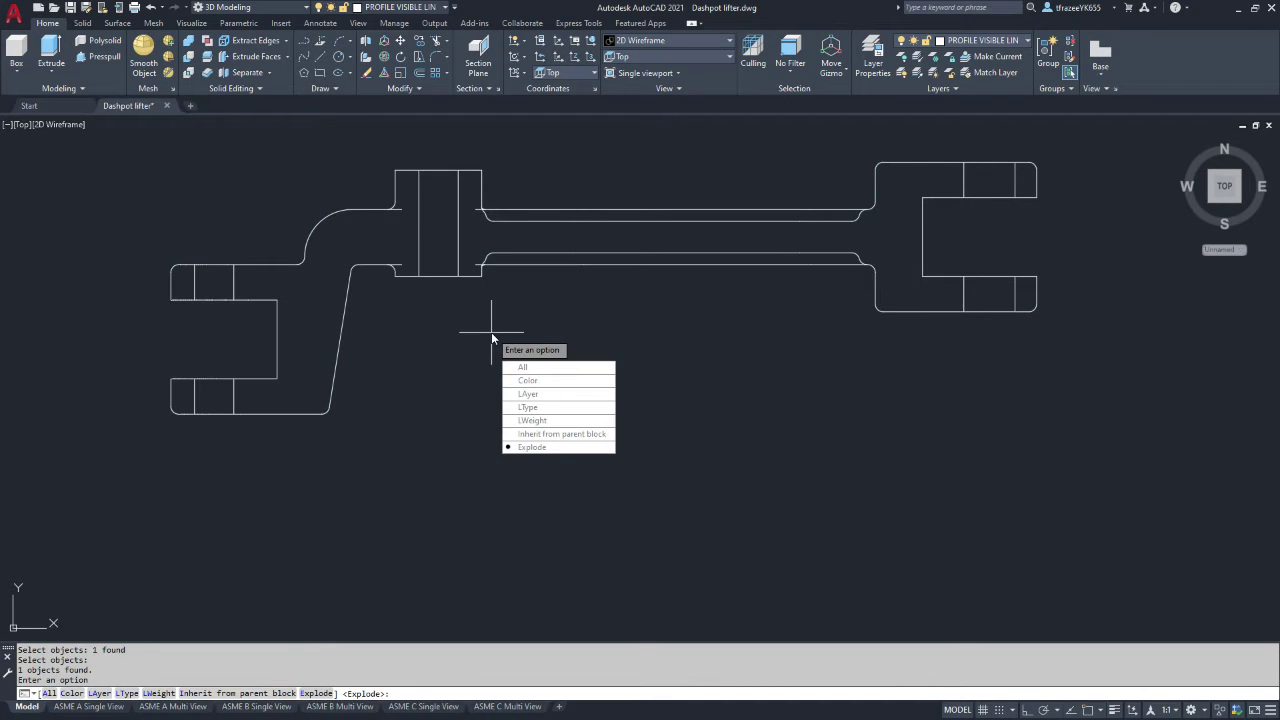
text(lw)
key(Return)
key(Return)
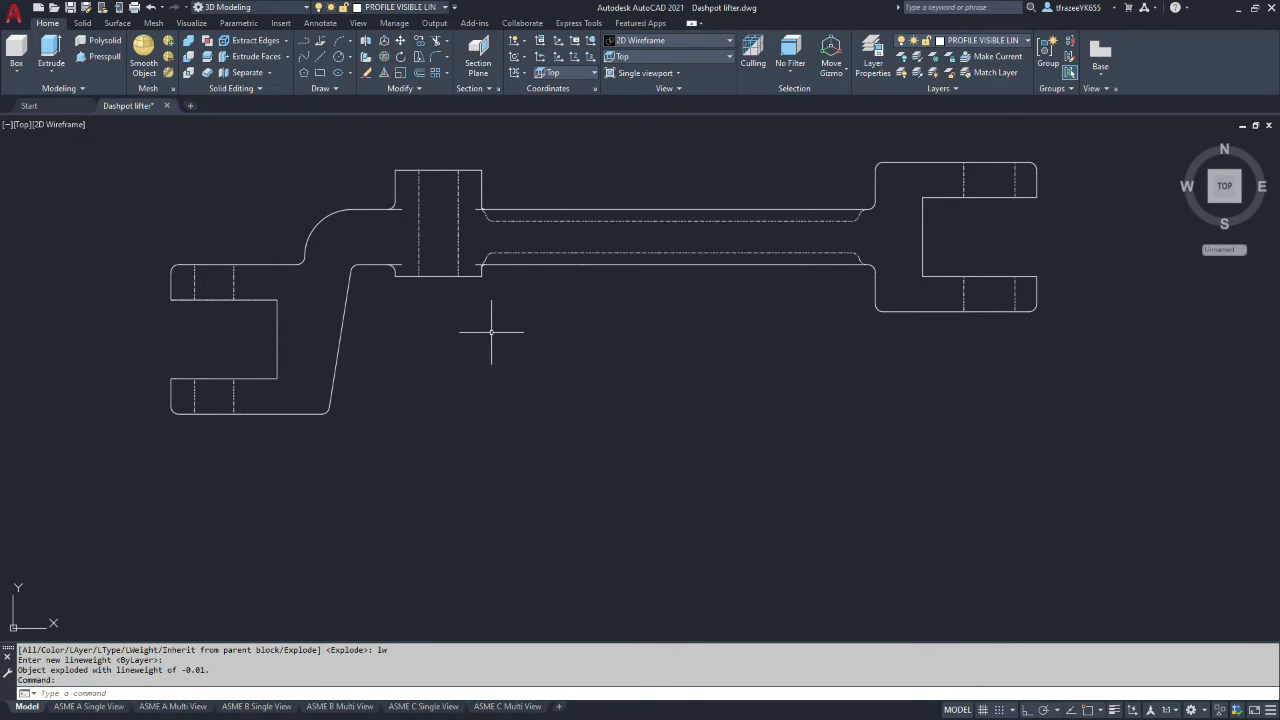
Move the dashed hole lines of both forked ends and the boss in the top profile to the HIDDEN LINES layer
scroll(386, 290, up, 5)
scroll(340, 260, down, 5)
scroll(210, 265, up, 2)
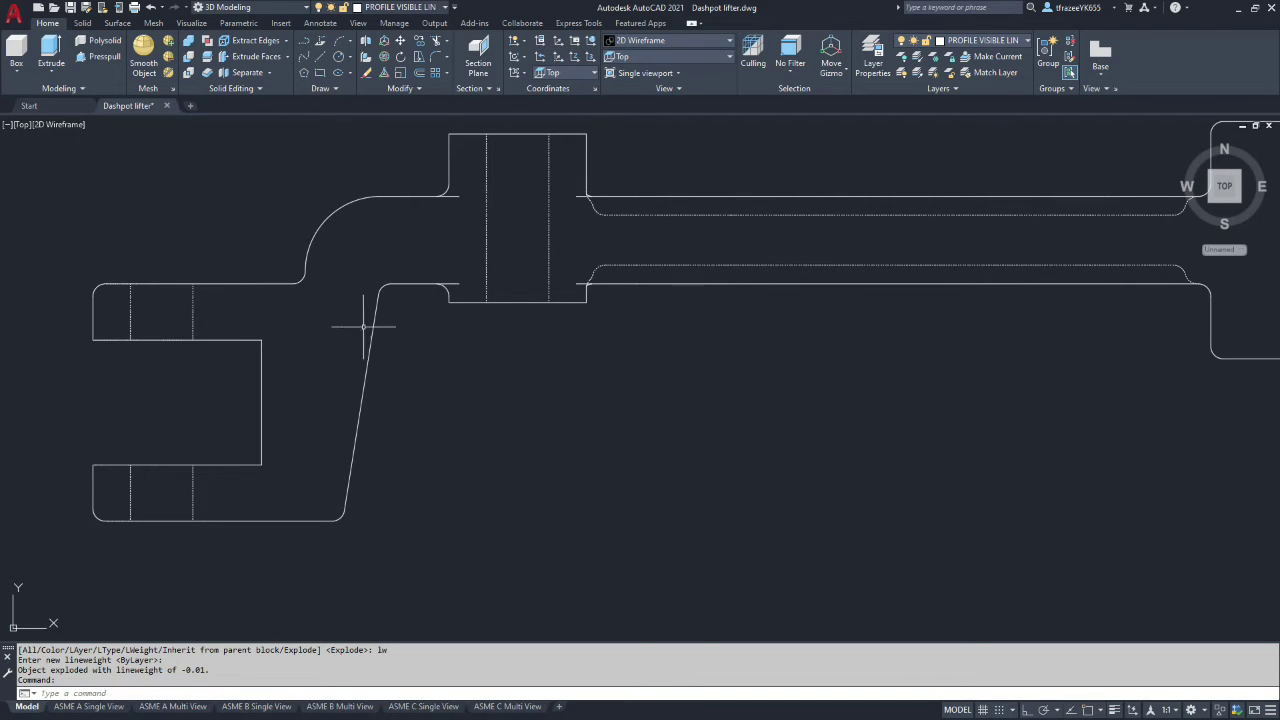
click(130, 312)
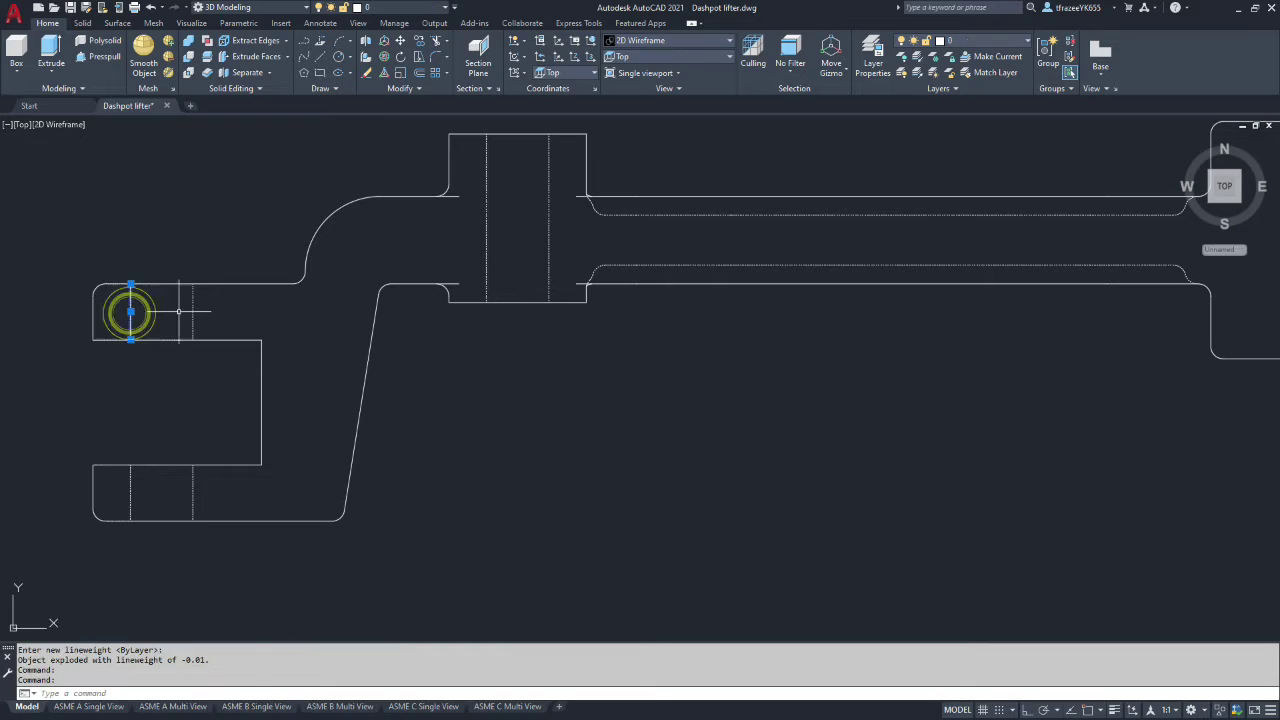
click(193, 308)
click(130, 492)
click(193, 490)
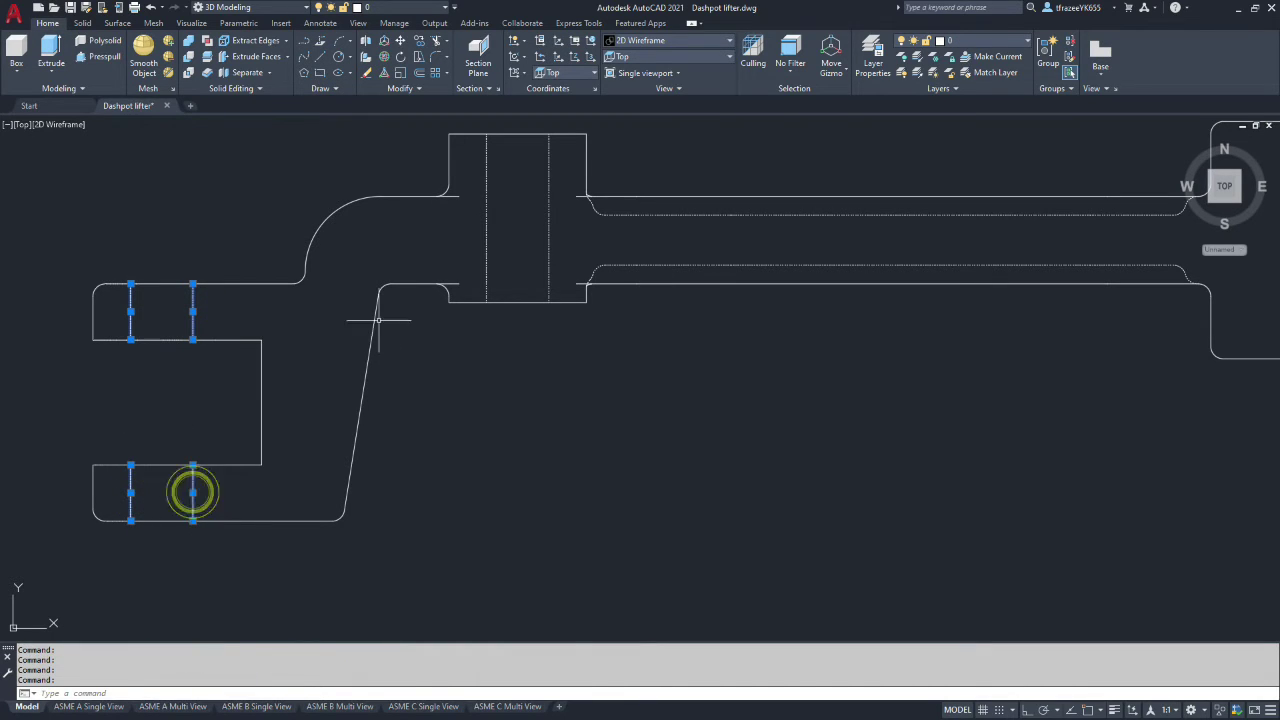
click(487, 218)
click(549, 226)
scroll(633, 308, up, 2)
scroll(700, 300, down, 4)
scroll(1044, 258, up, 4)
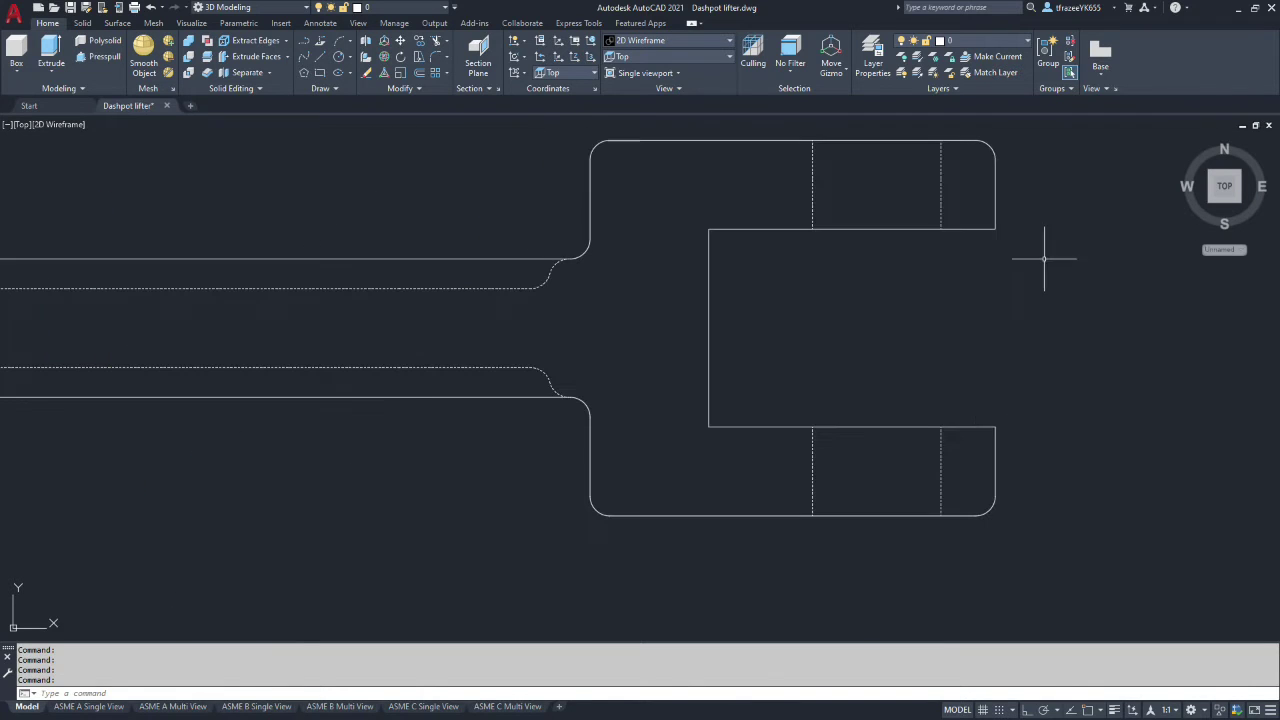
click(941, 174)
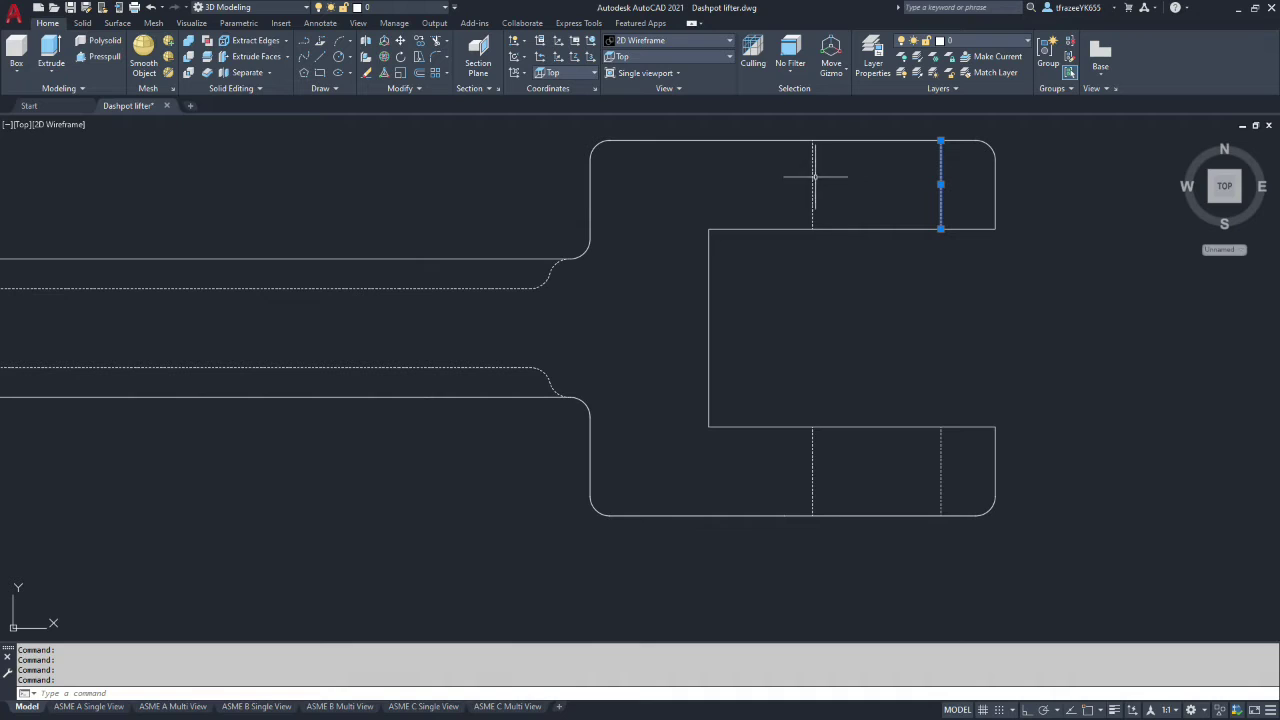
click(812, 453)
click(941, 461)
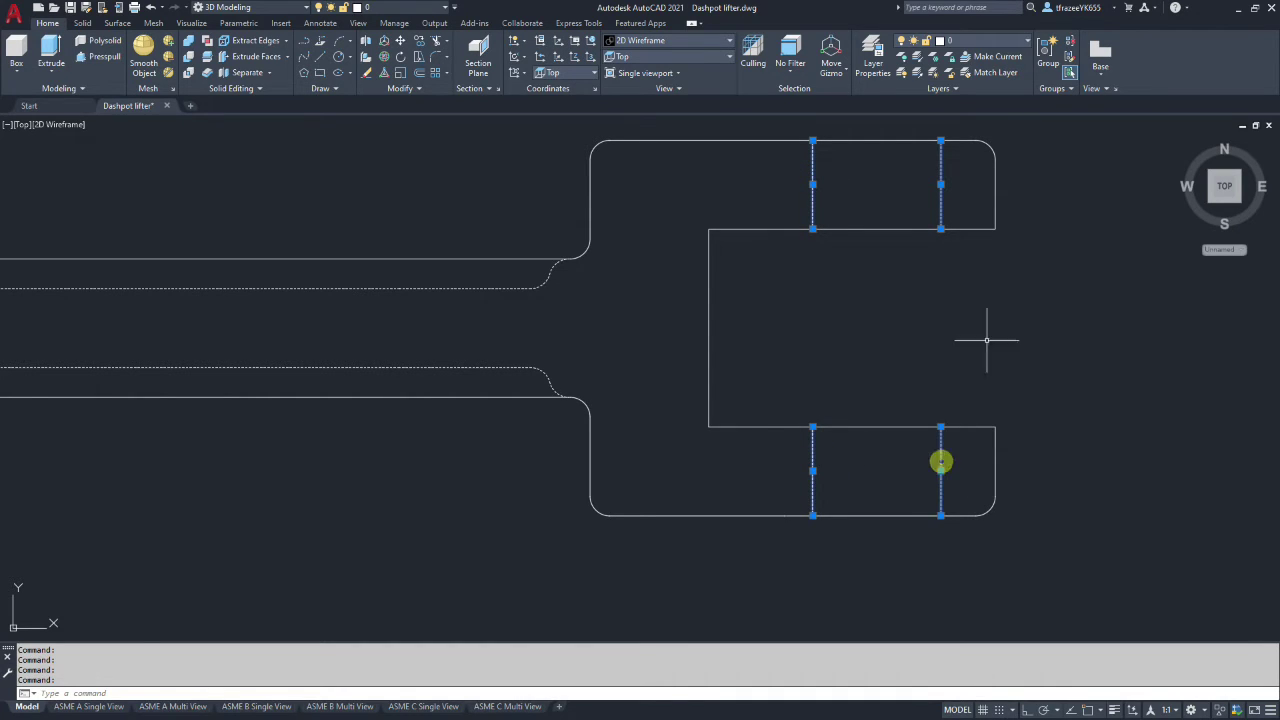
click(1026, 44)
click(958, 150)
key(Escape)
Turn off the HIDDEN LINES layer in the Top view
scroll(114, 294, down, 5)
scroll(37, 287, up, 4)
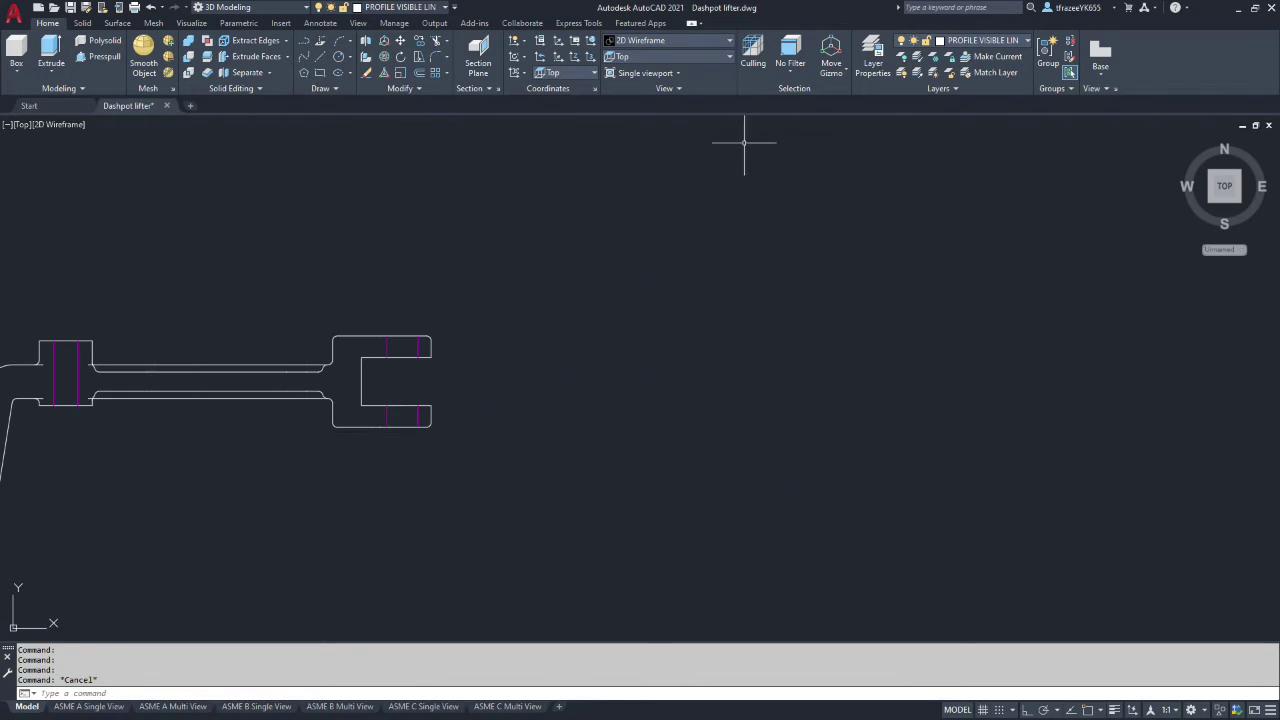
click(1027, 42)
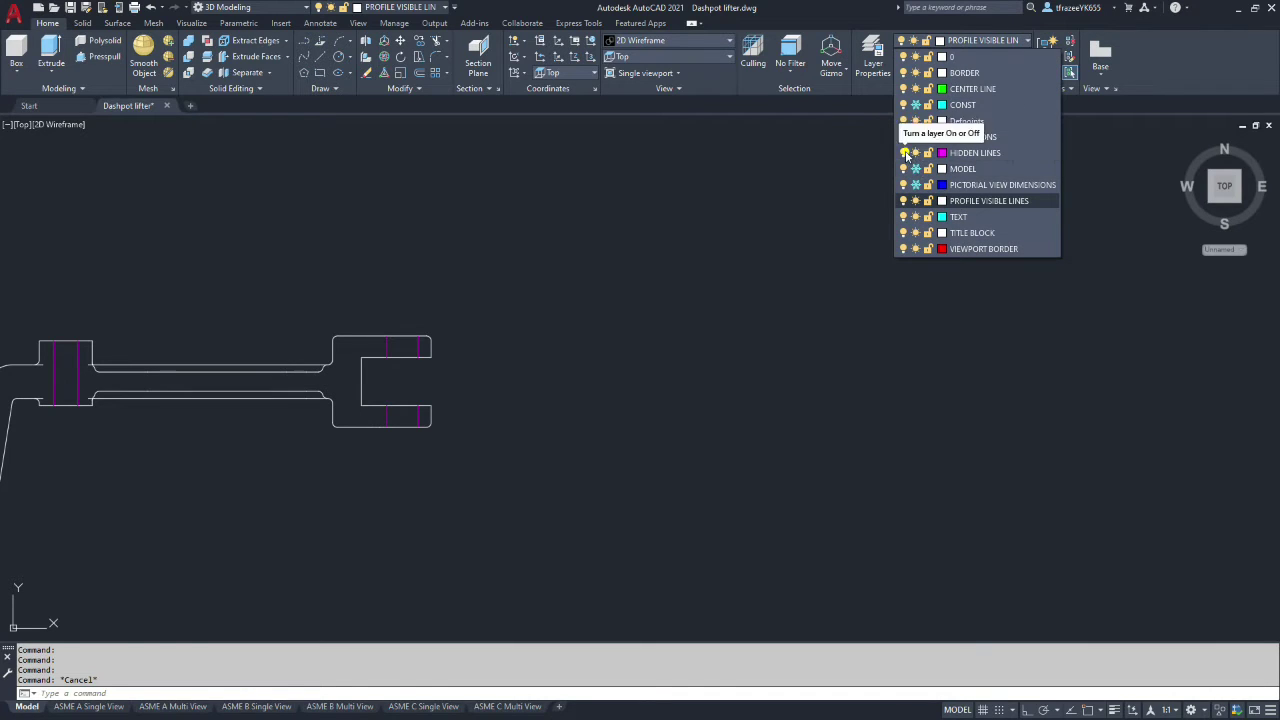
click(905, 153)
click(746, 247)
Move all the remaining linework of the lifter's top profile to the PROFILE VISIBLE LINES layer and clear the selection
scroll(460, 340, down, 5)
scroll(328, 358, up, 5)
mouse_move(1139, 433)
mouse_down()
mouse_move(508, 189)
mouse_move(530, 196)
mouse_up()
click(479, 185)
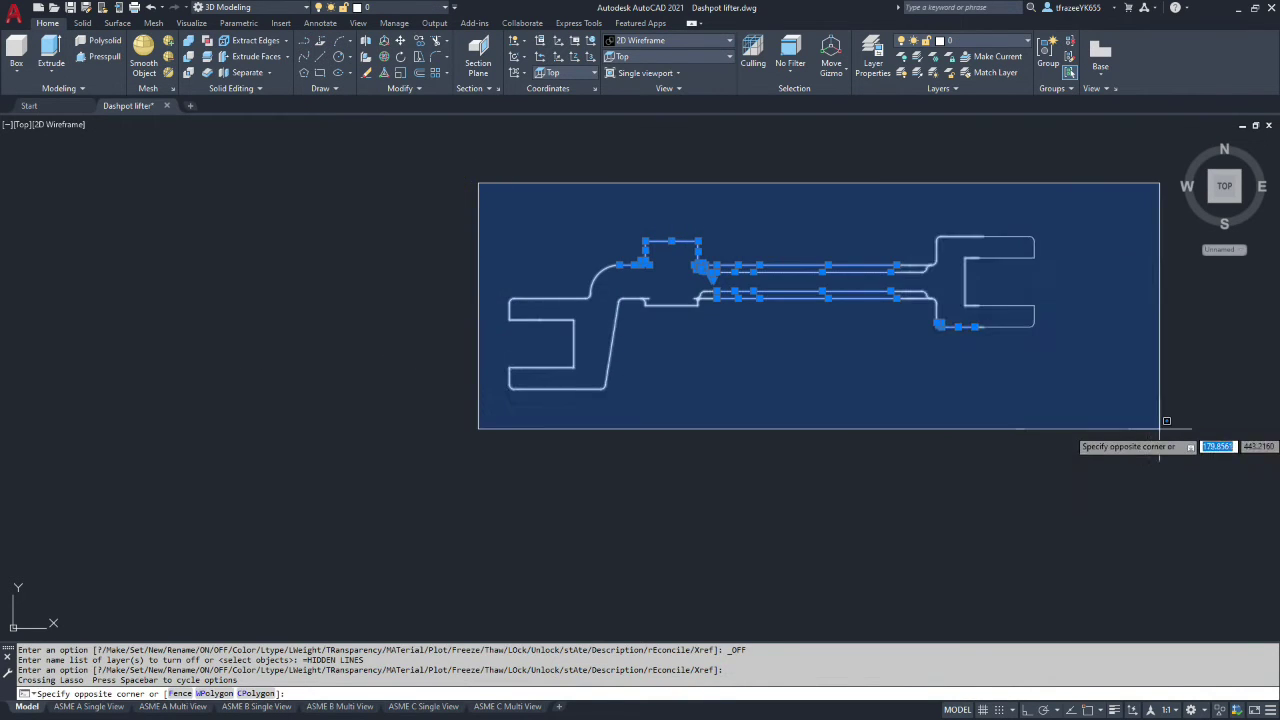
click(1157, 426)
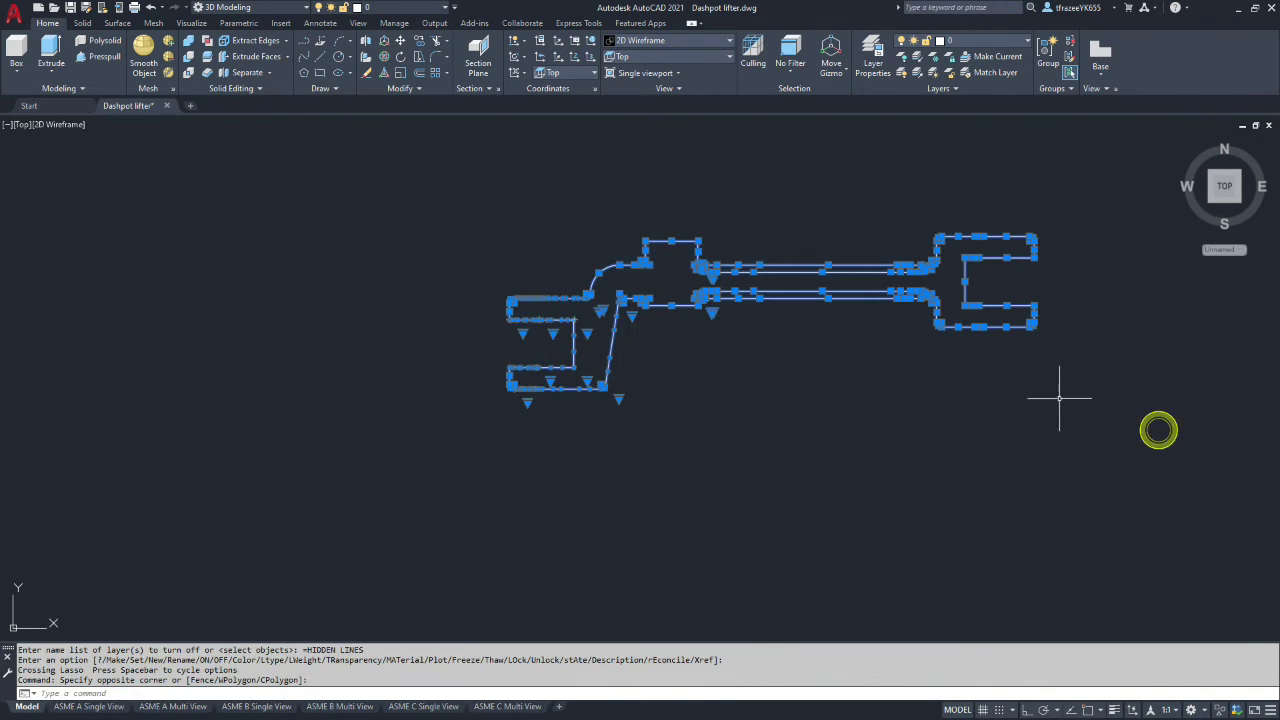
click(1026, 42)
click(1011, 202)
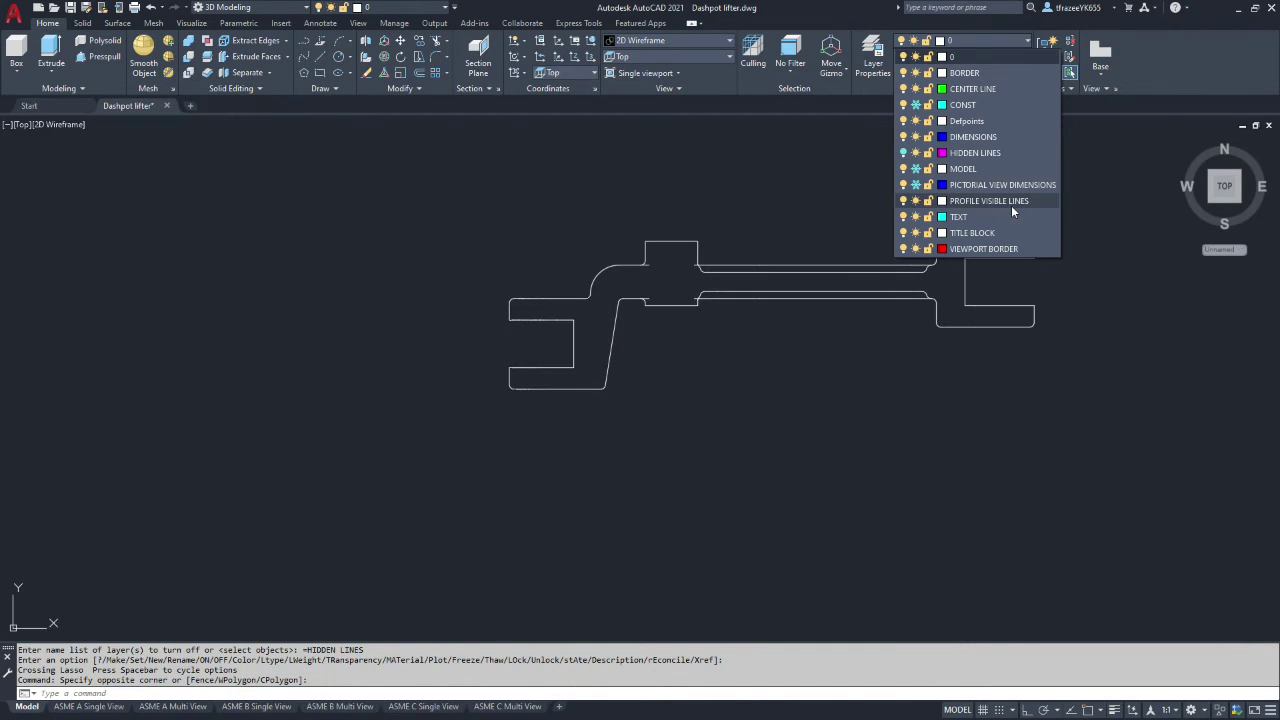
click(1011, 202)
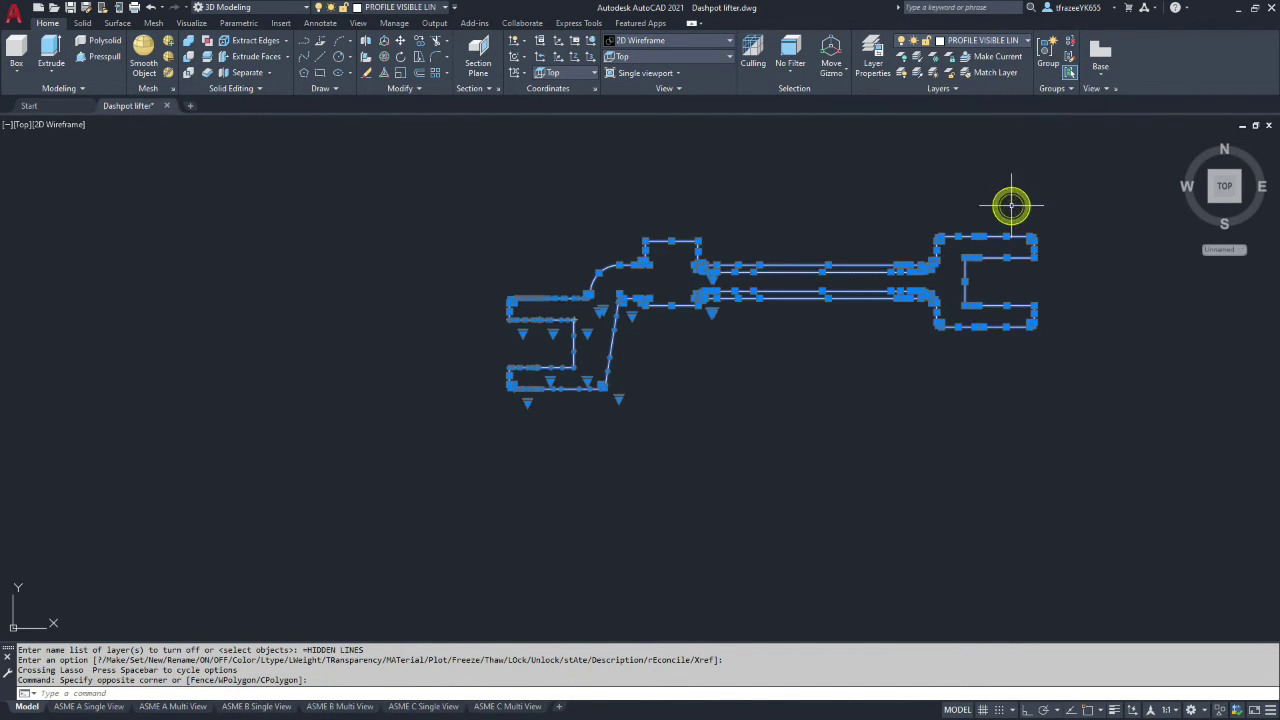
key(Escape)
key(Return)
key(Escape)
key(Escape)
click(925, 400)
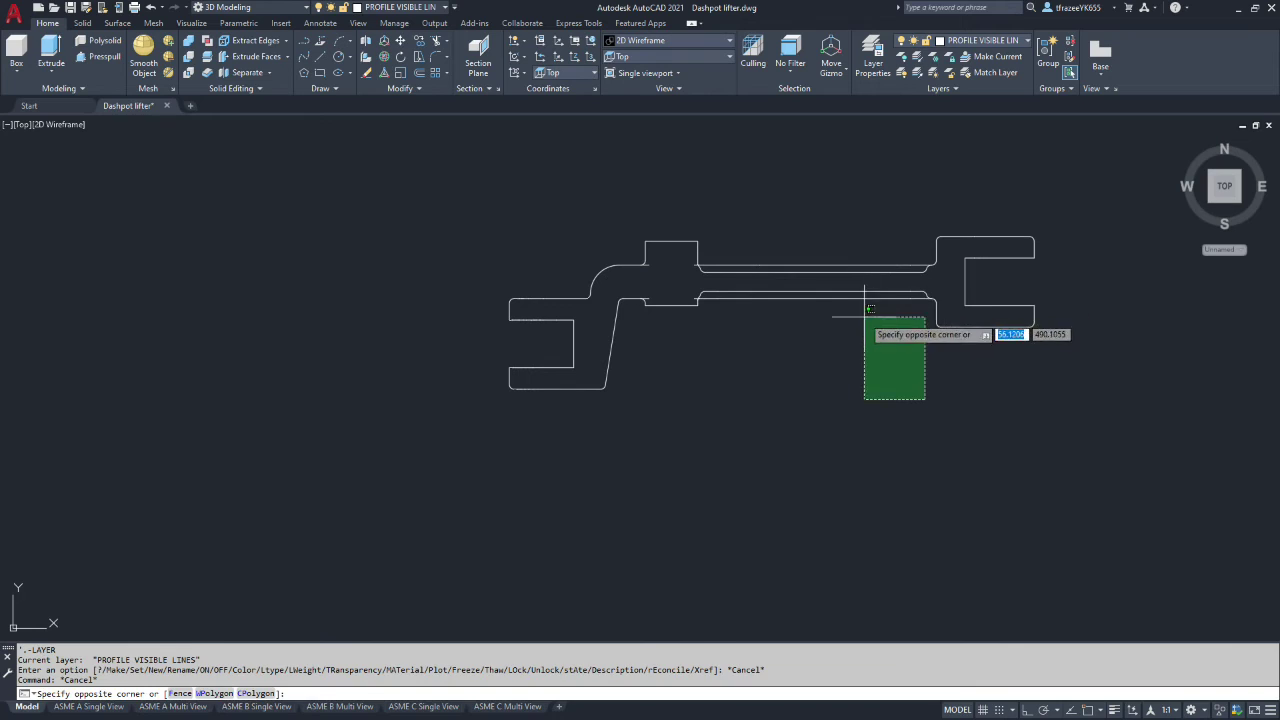
key(Escape)
mouse_move(868, 298)
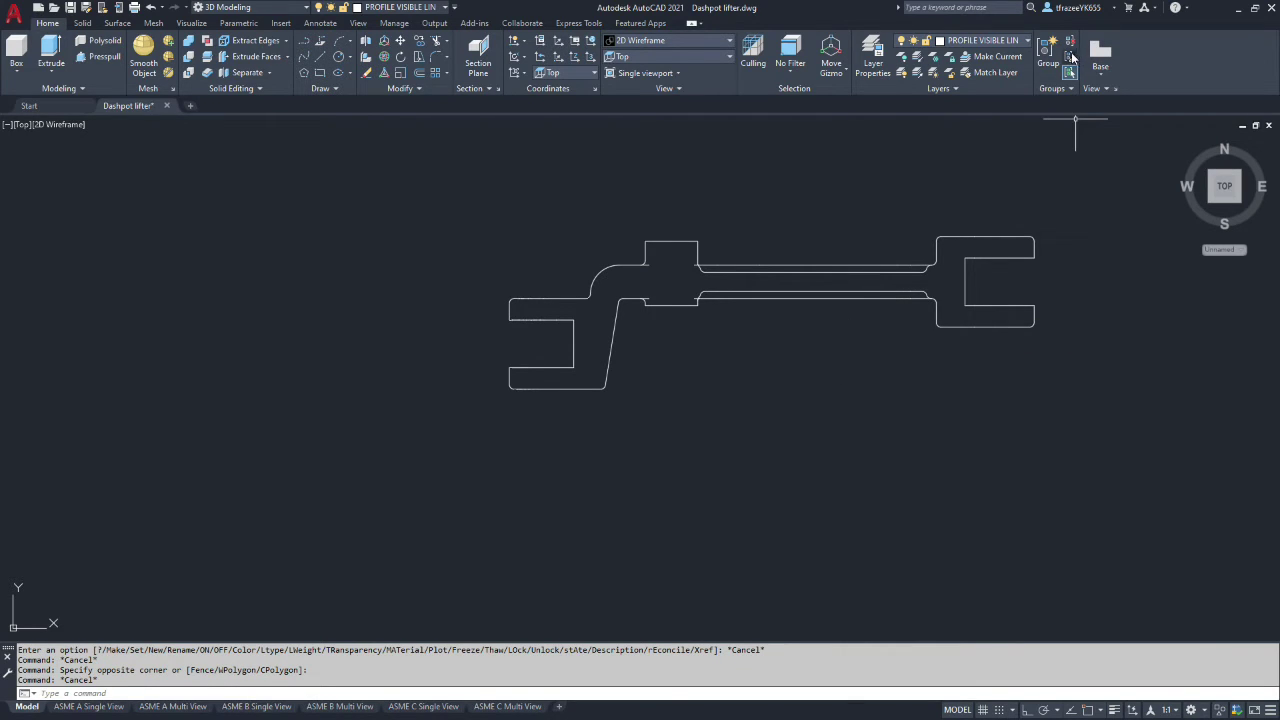
Turn the HIDDEN LINES layer back on and save the drawing
click(1027, 43)
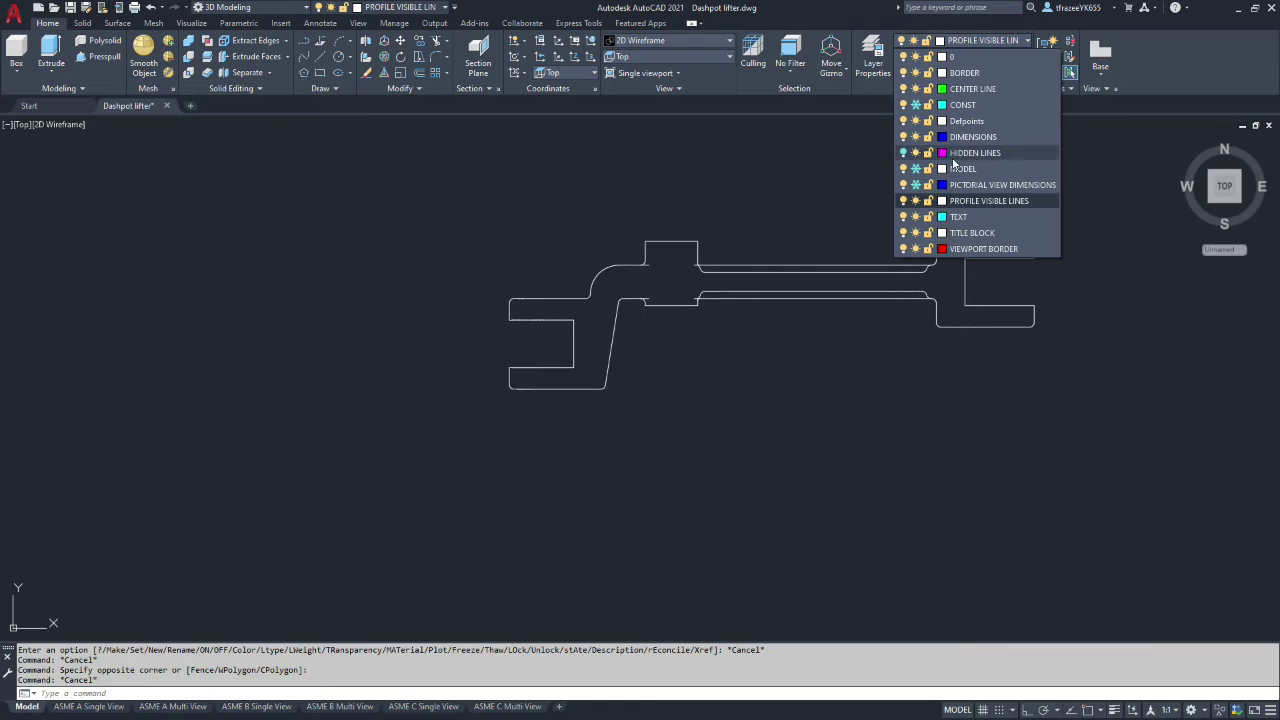
click(903, 154)
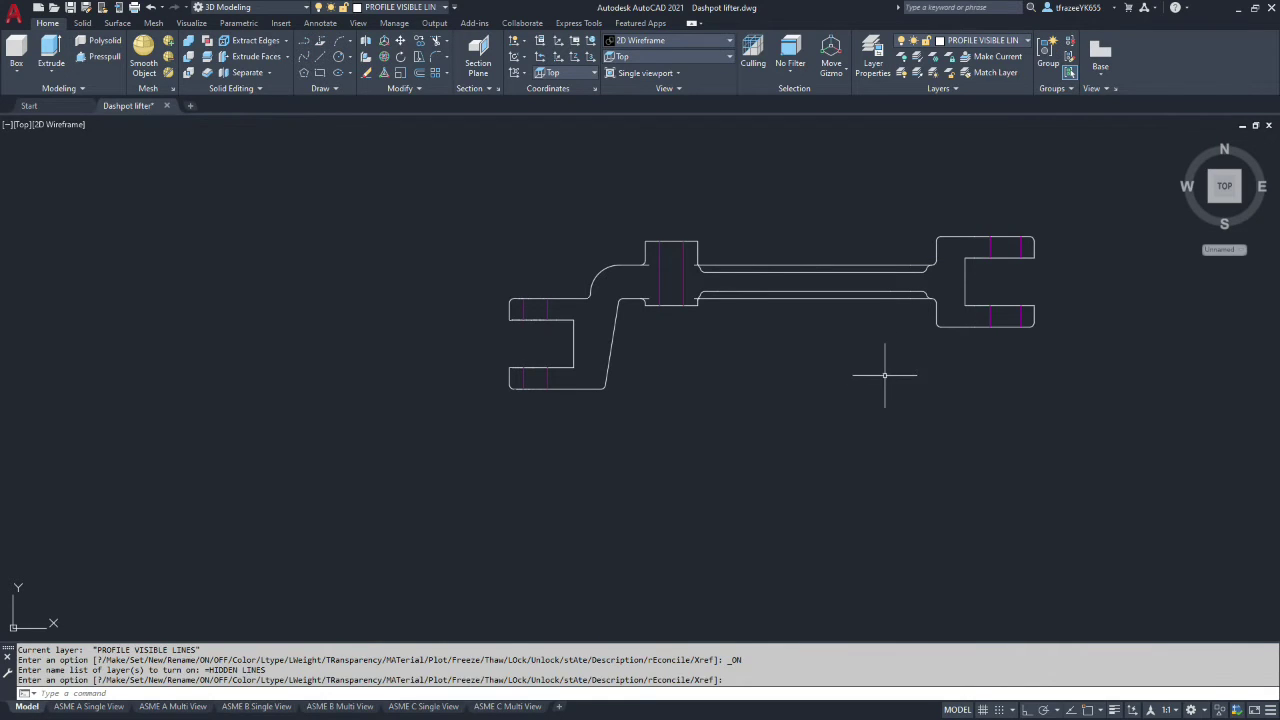
scroll(348, 195, down, 8)
key(ctrl+s)
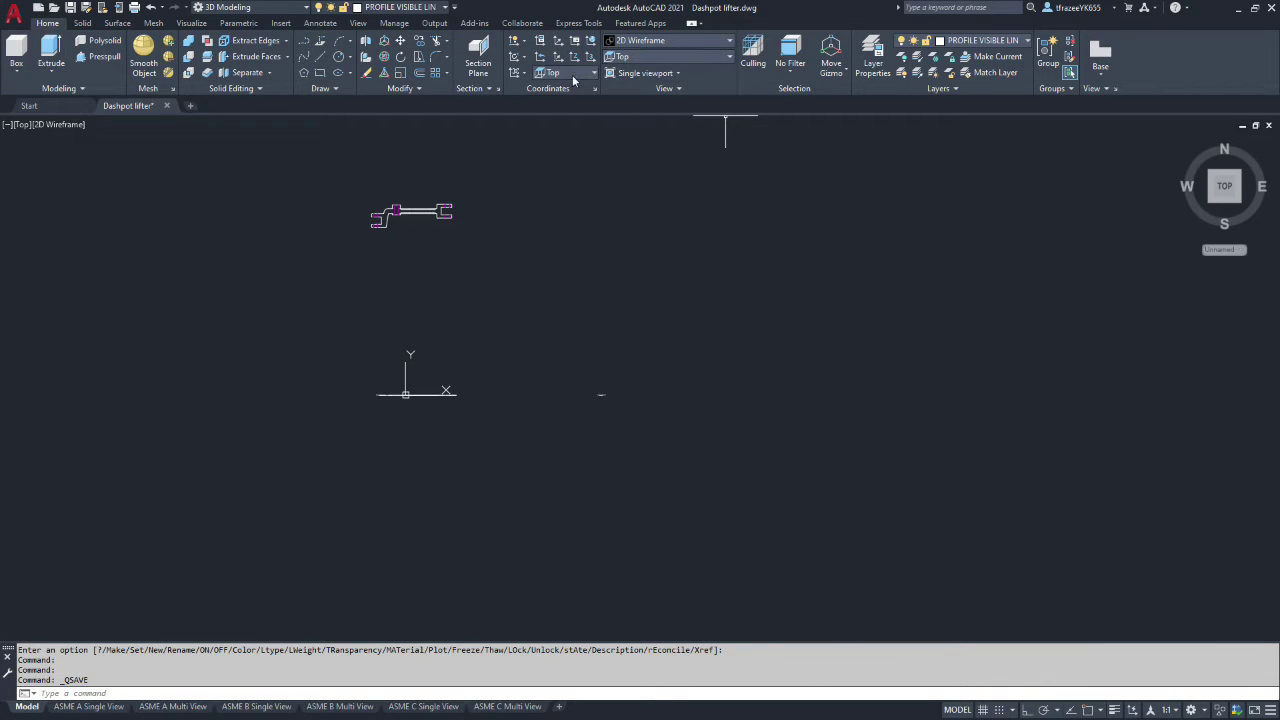
Set the UCS to World and switch the model to the Front view
click(566, 73)
click(557, 86)
click(640, 57)
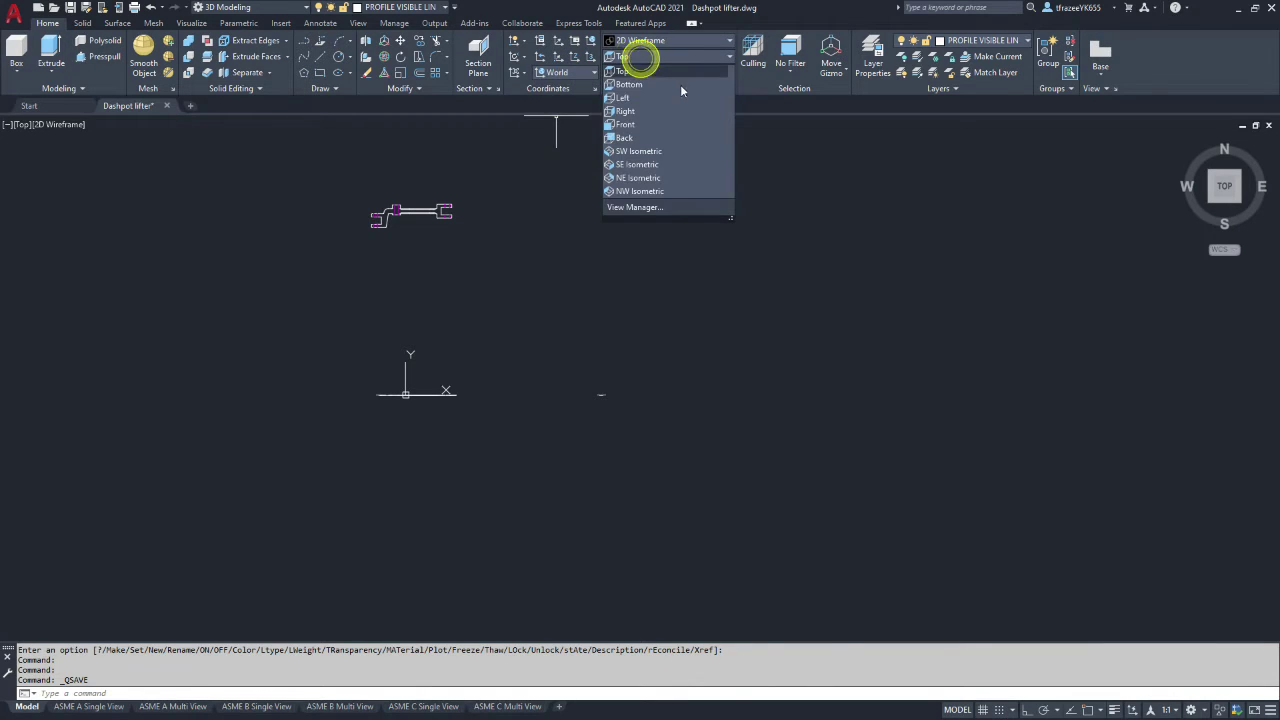
click(640, 126)
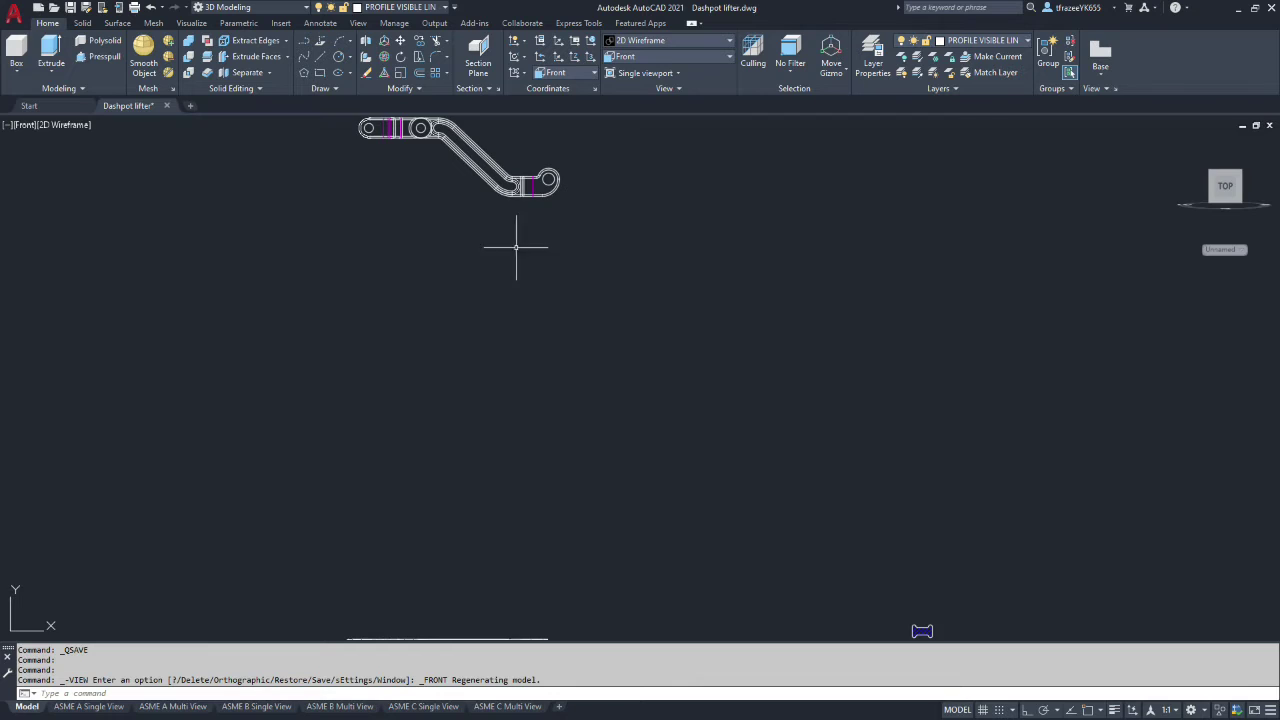
Draw a wavy fit-point spline as a break line across the upper part of the lifter's diagonal arm, extending past both outer edges
scroll(449, 263, down, 4)
scroll(425, 212, up, 6)
scroll(491, 231, up, 4)
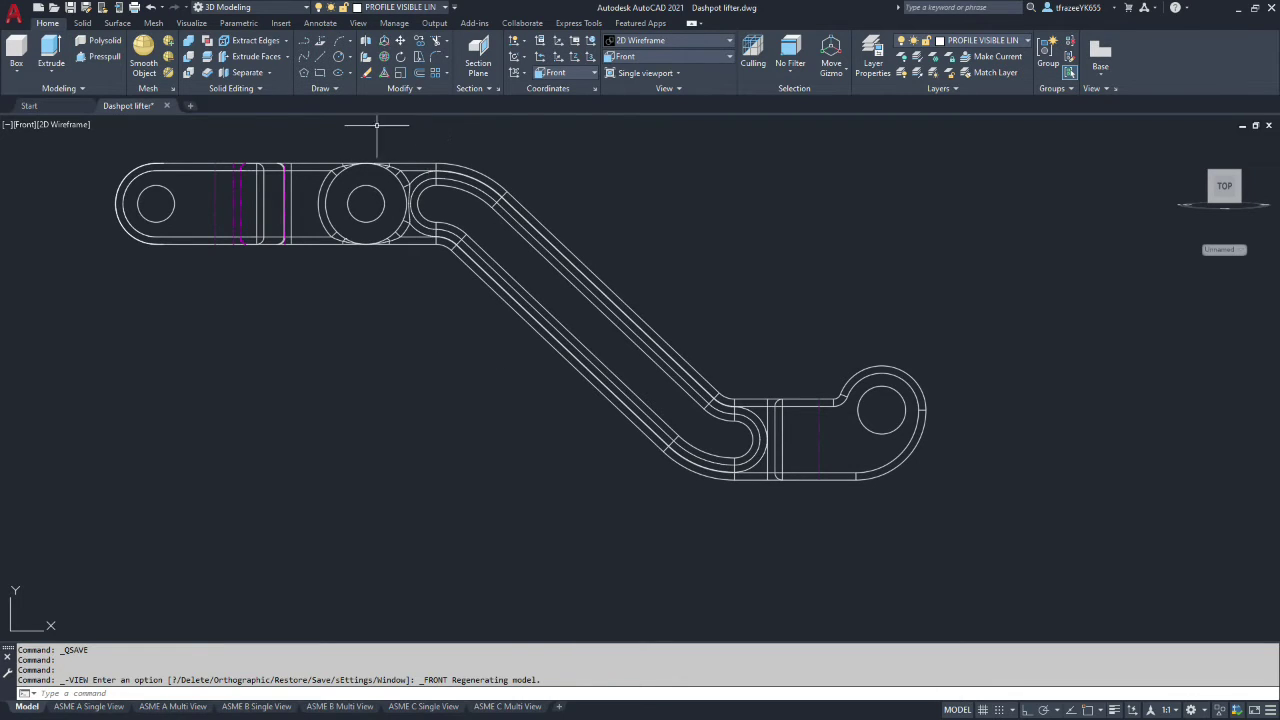
click(301, 73)
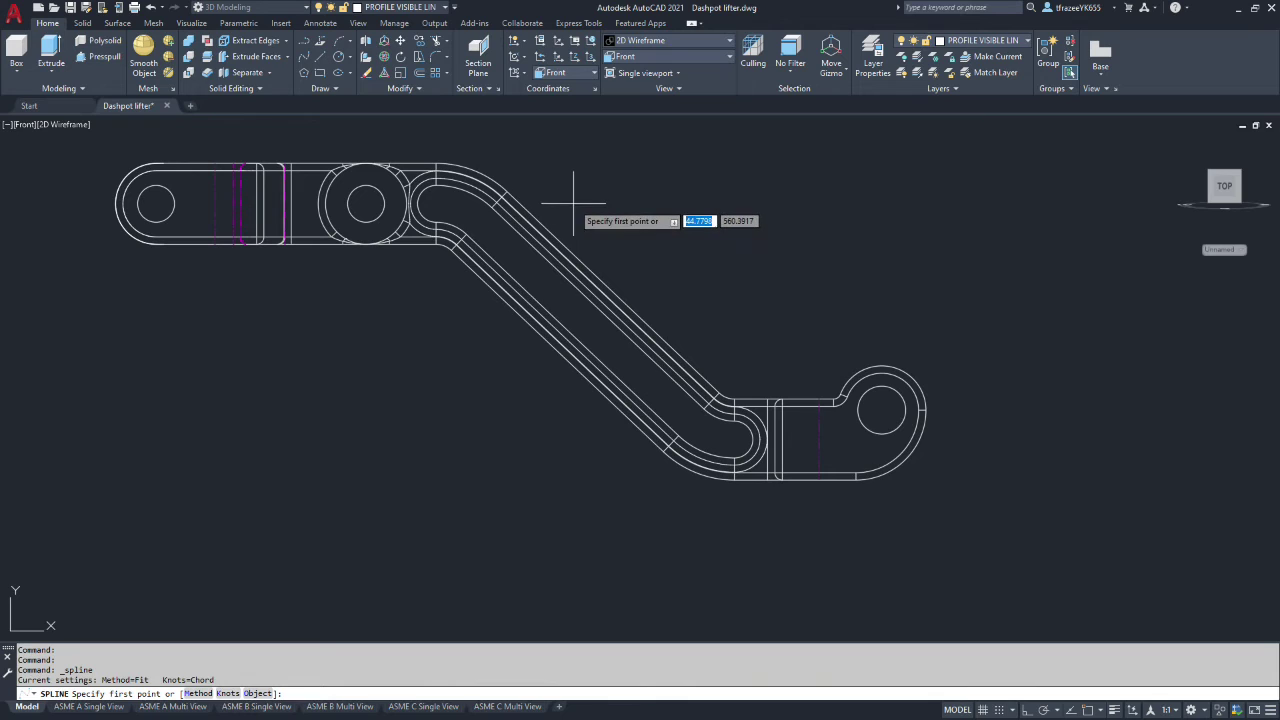
click(572, 205)
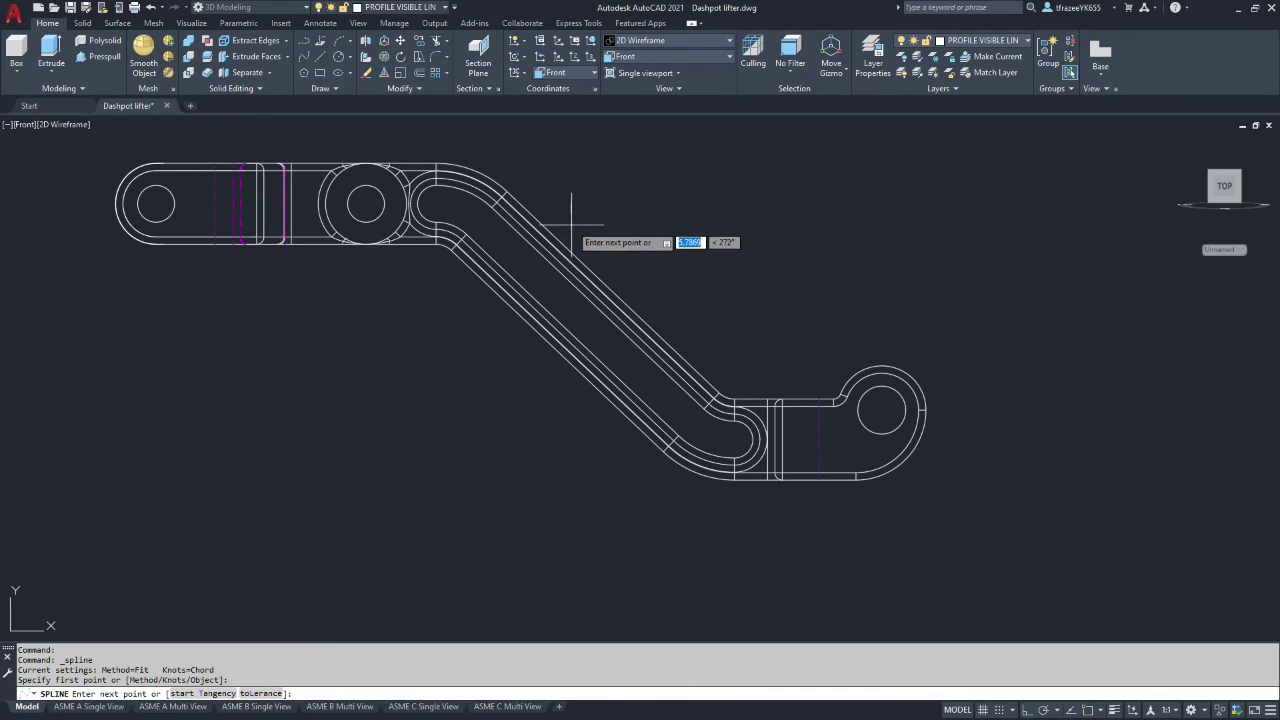
click(571, 223)
click(555, 224)
click(537, 245)
click(531, 249)
click(517, 249)
click(519, 268)
click(488, 277)
click(480, 287)
click(463, 296)
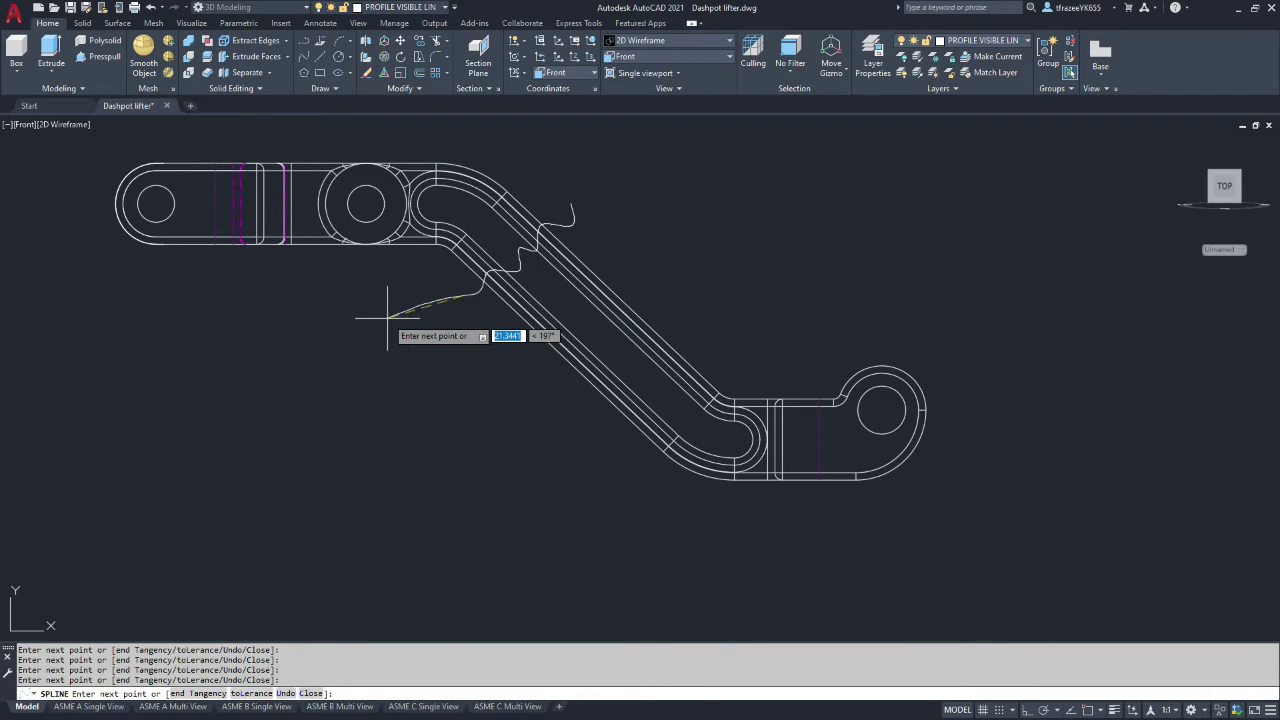
key(Return)
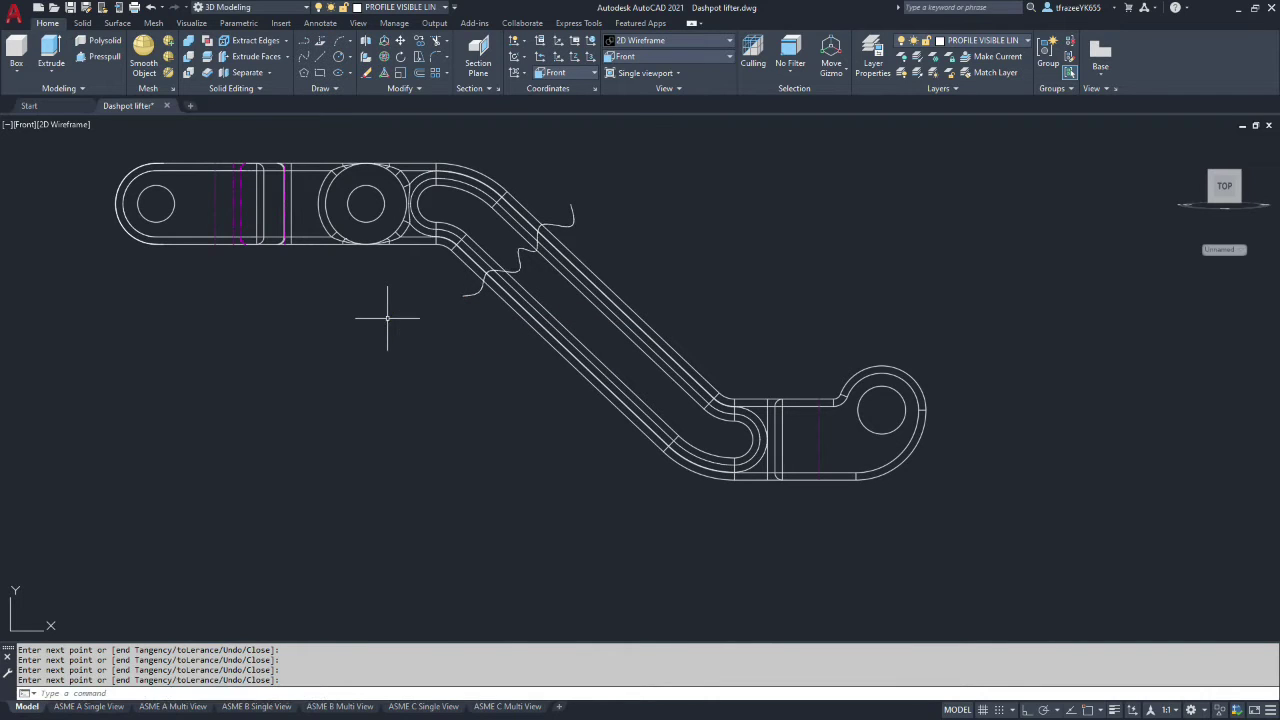
Draw a second wavy fit-point spline as a break line across the lower part of the diagonal arm, past both outer edges
click(723, 350)
key(Escape)
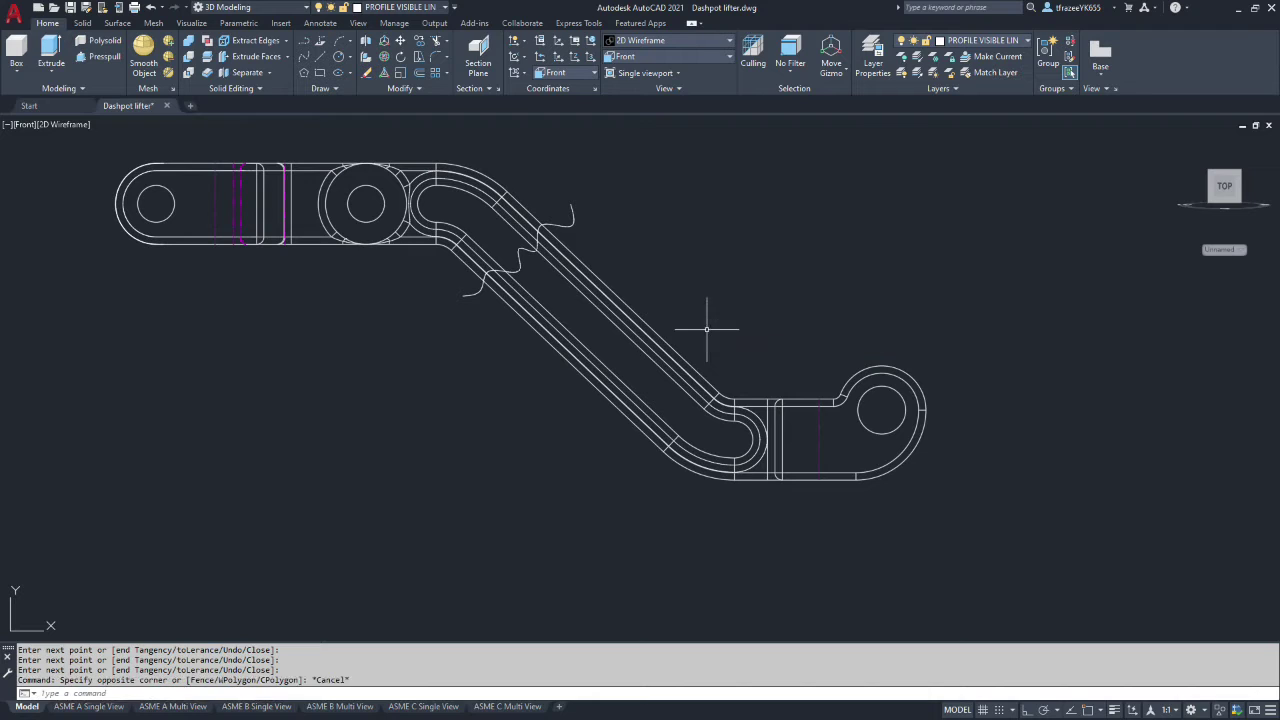
key(Return)
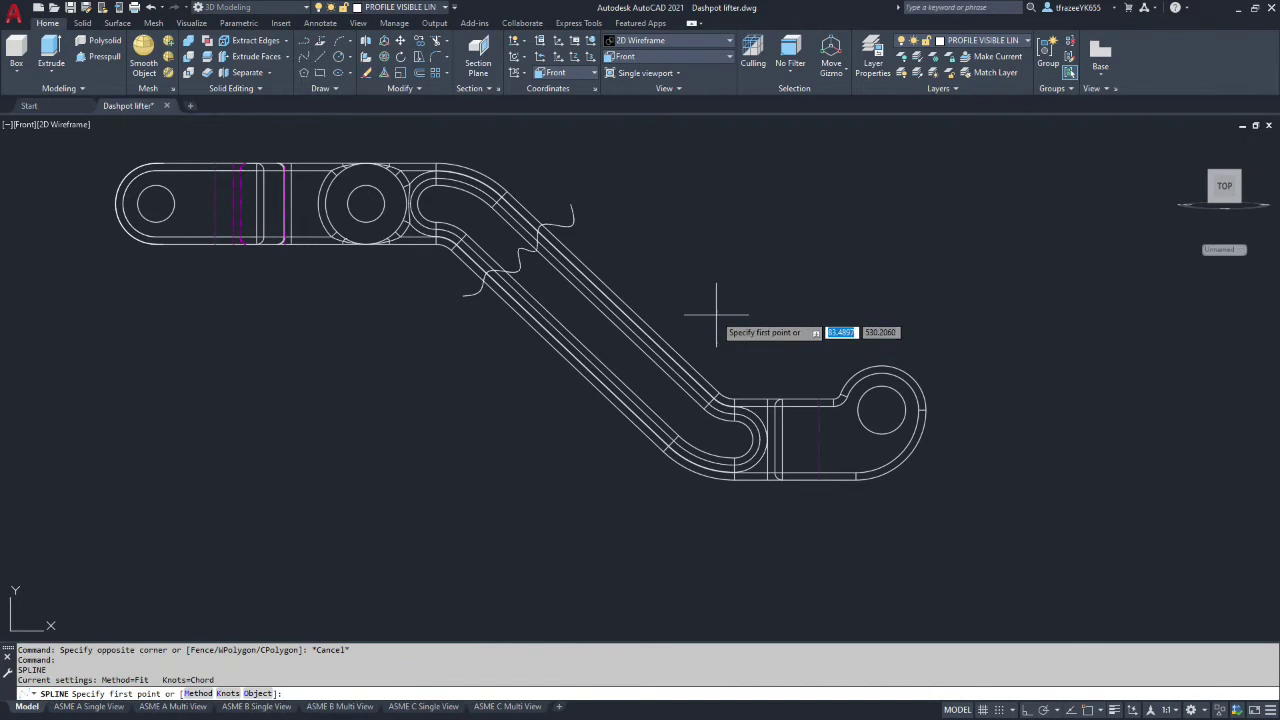
click(697, 333)
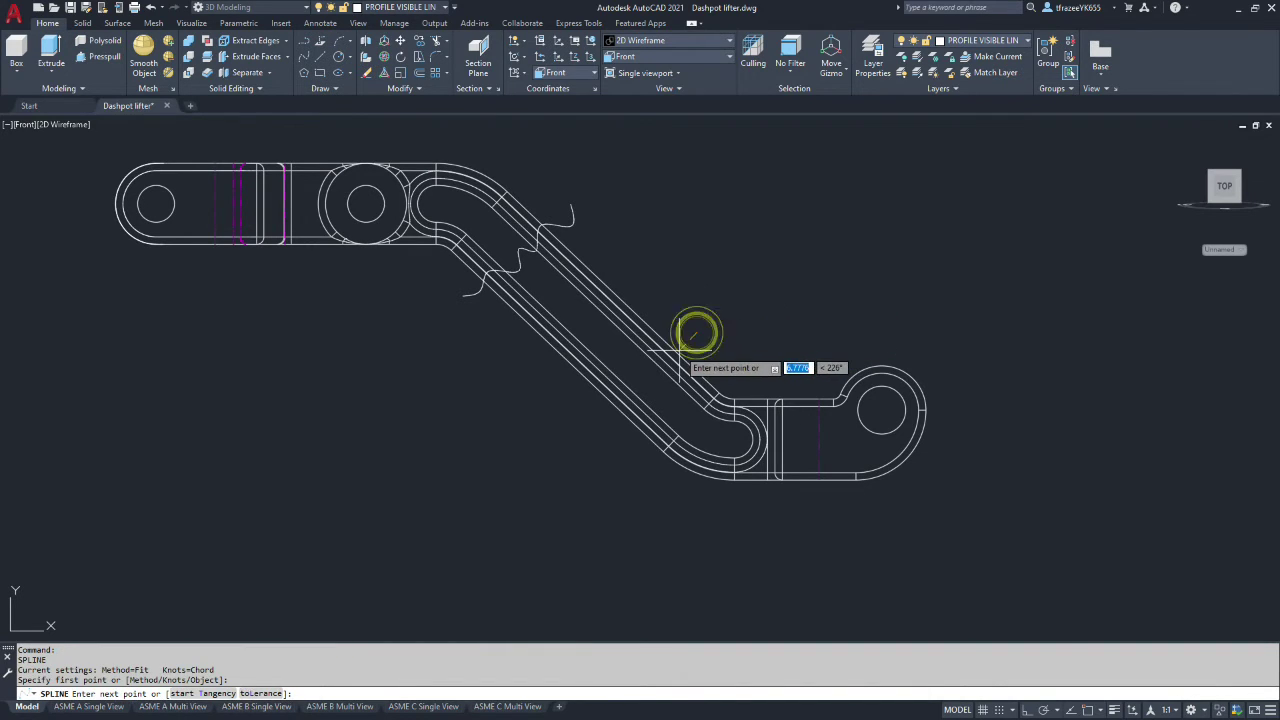
click(682, 350)
click(657, 333)
click(647, 351)
click(647, 378)
click(622, 384)
click(628, 399)
click(602, 408)
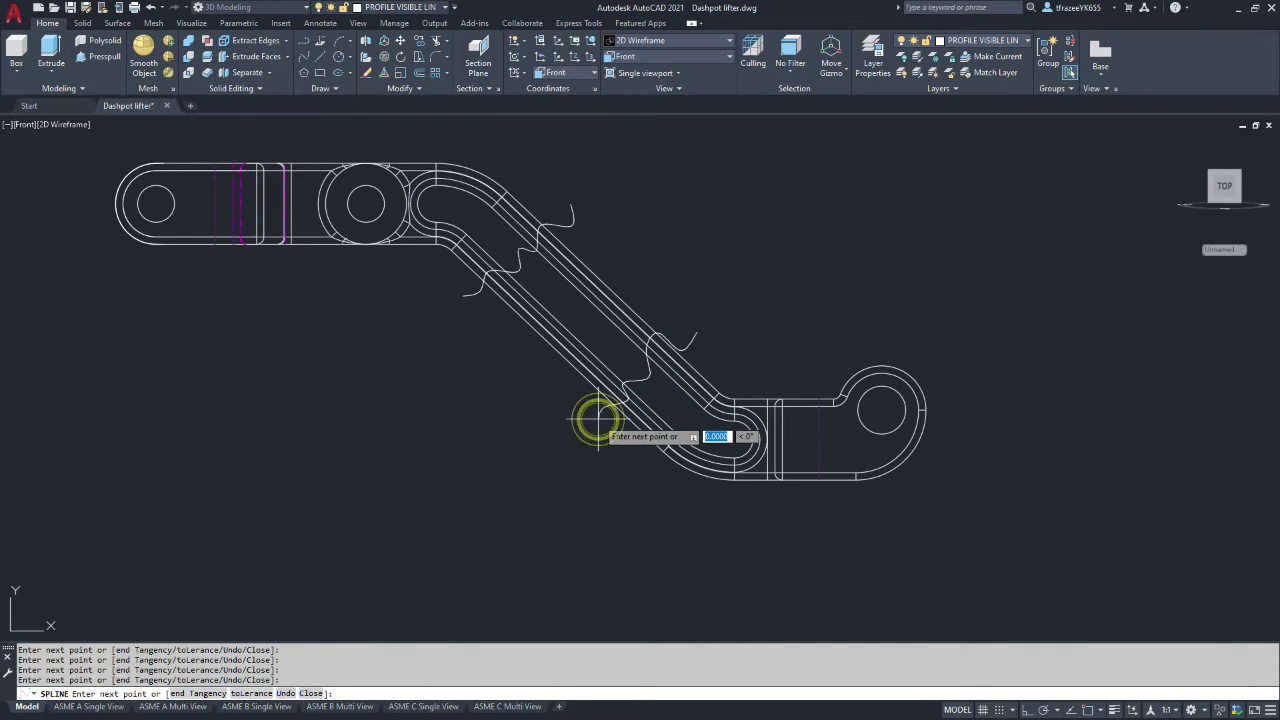
key(Return)
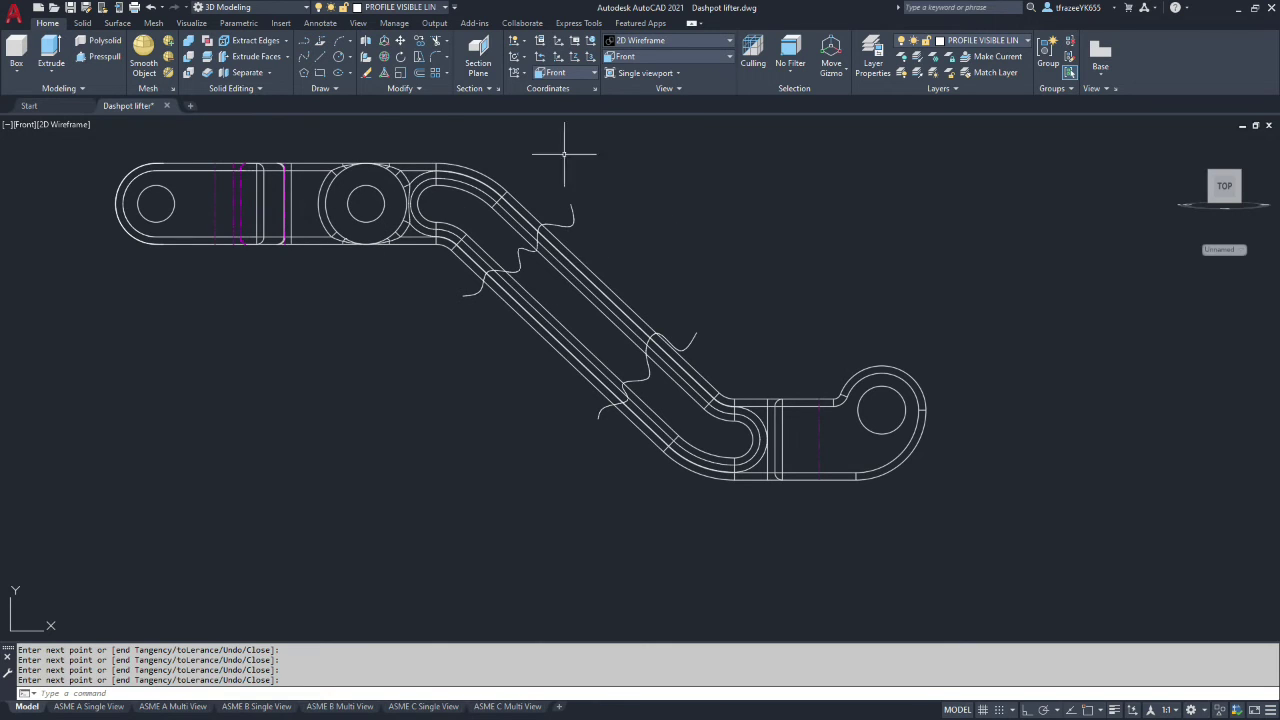
Trim away the diagonal arm's lines between the two break lines, keeping only the lowest outer edge line
click(437, 44)
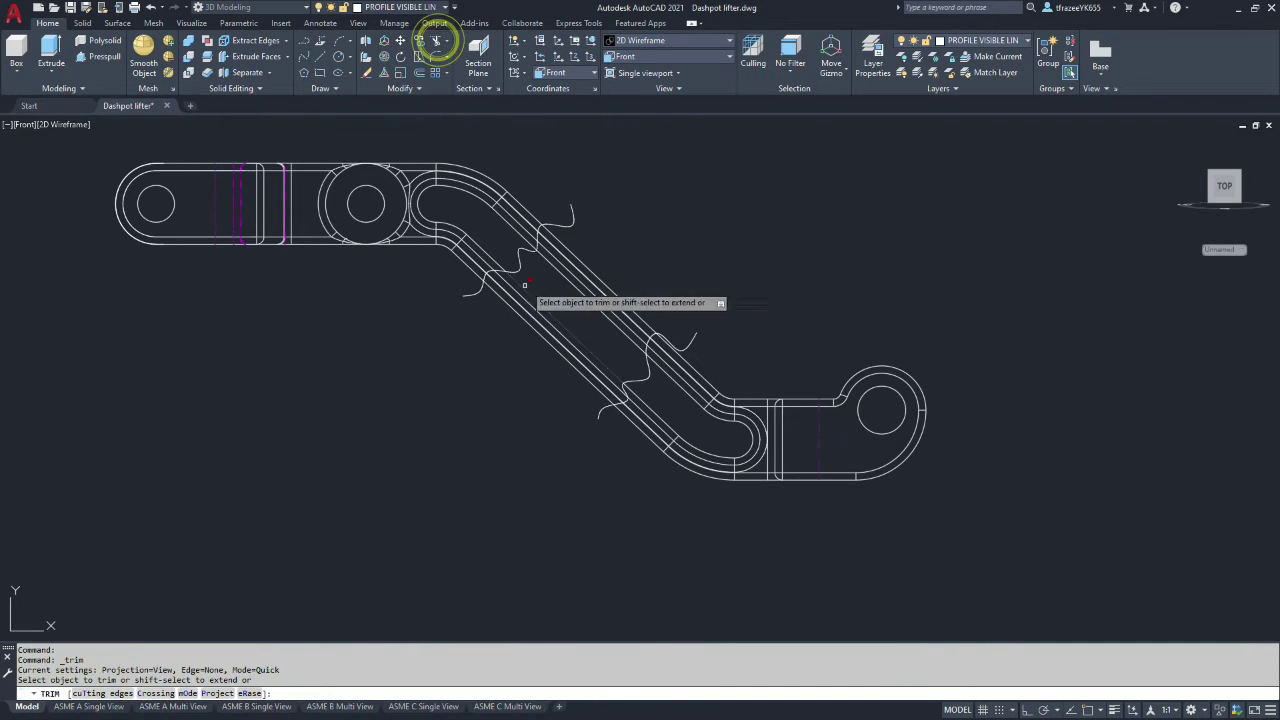
click(574, 262)
click(566, 276)
click(569, 272)
click(574, 266)
click(529, 300)
click(534, 294)
click(520, 304)
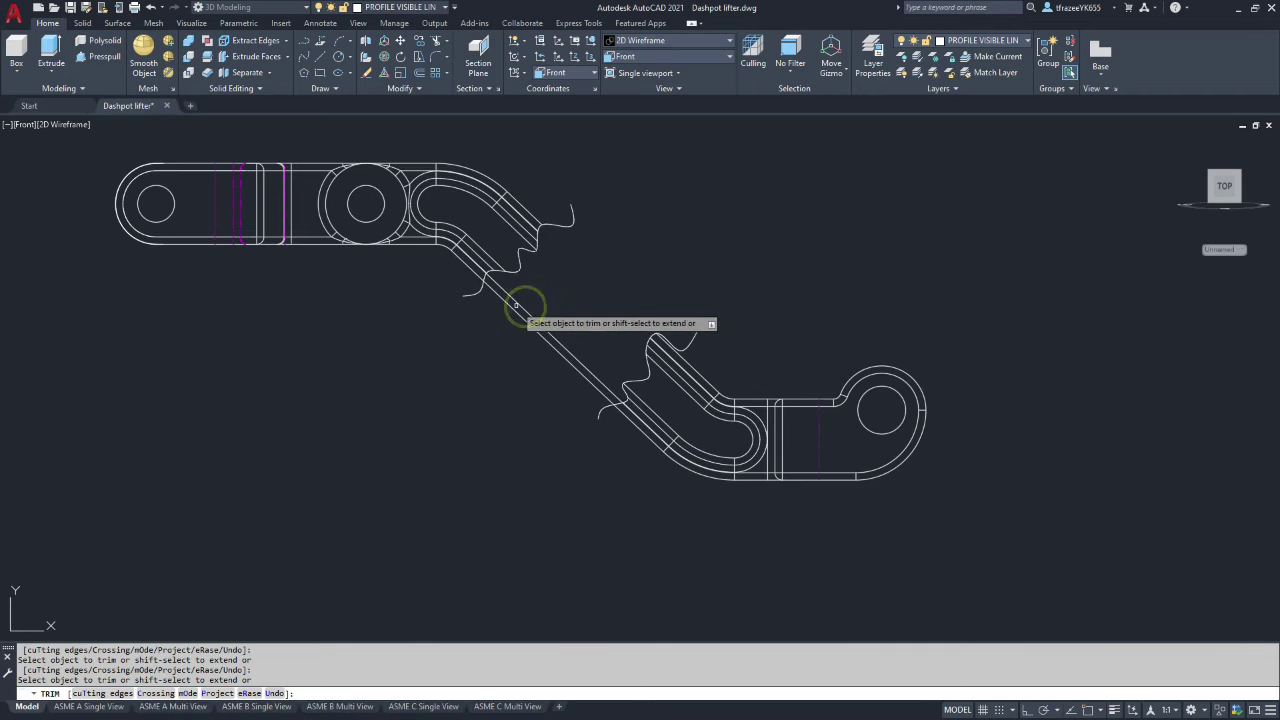
click(520, 302)
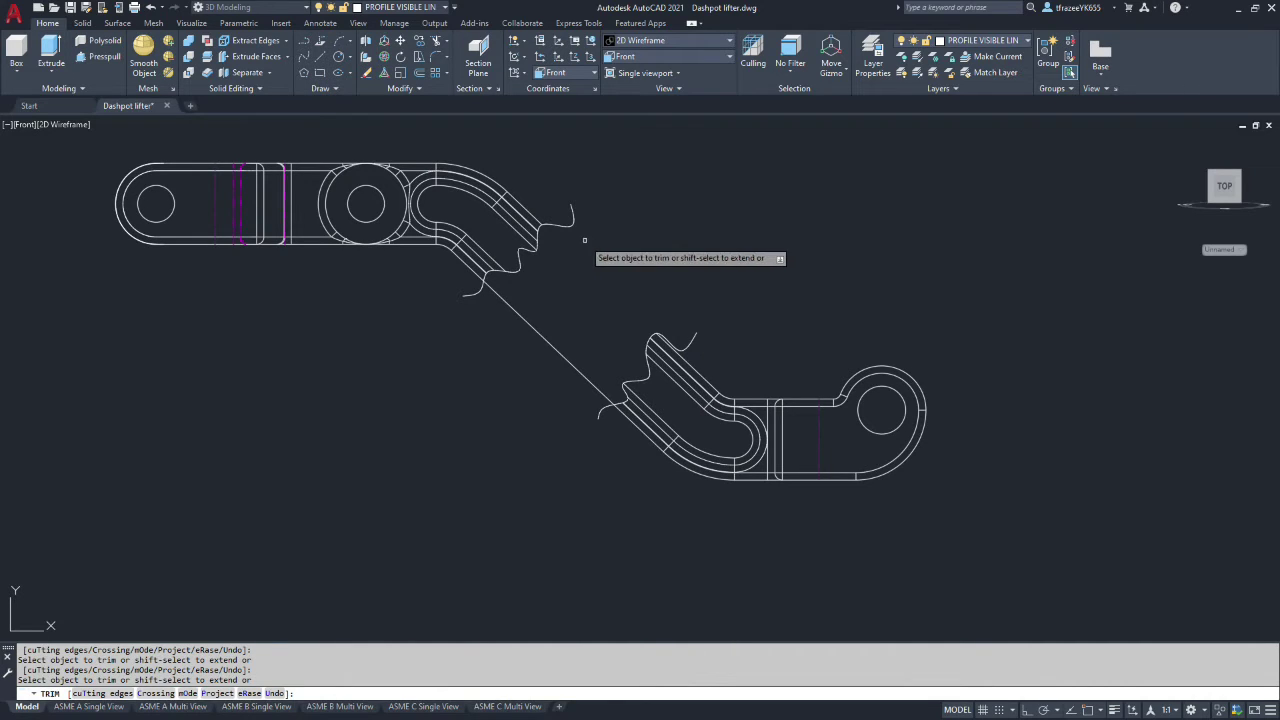
Trim off the four break-line ends that extend past the arm's outer edges
click(436, 39)
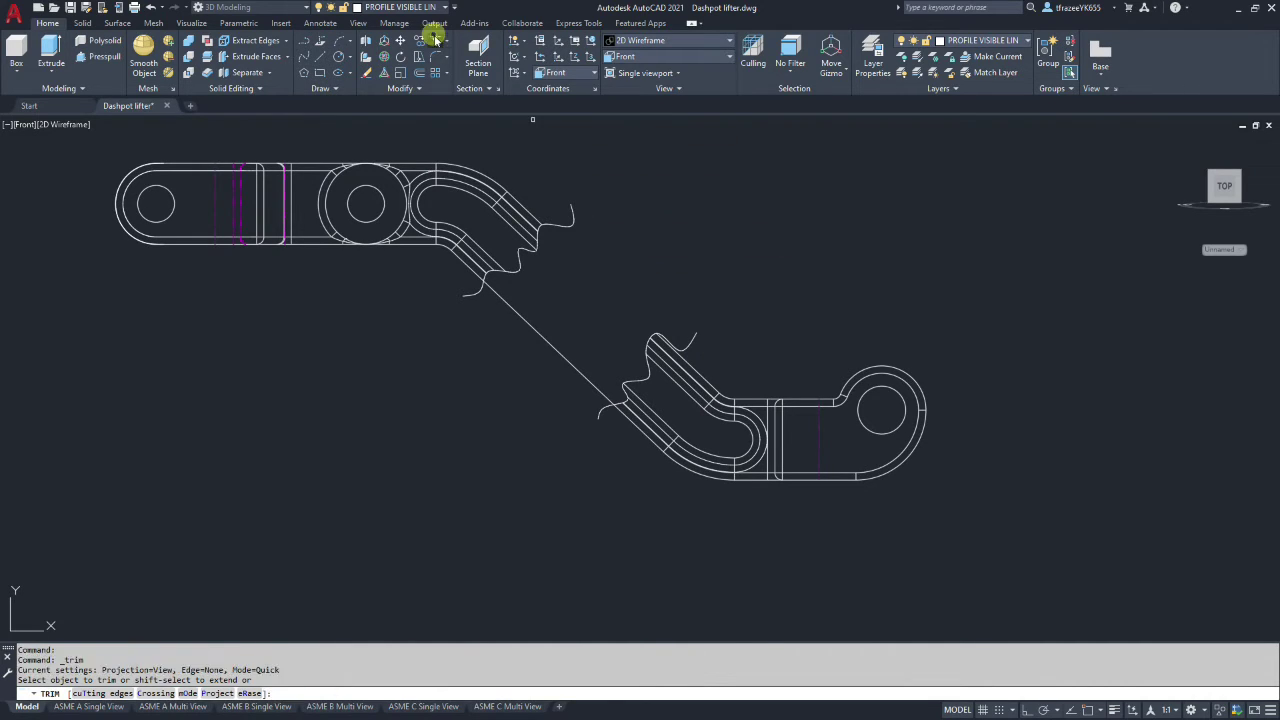
click(565, 227)
click(474, 287)
click(693, 343)
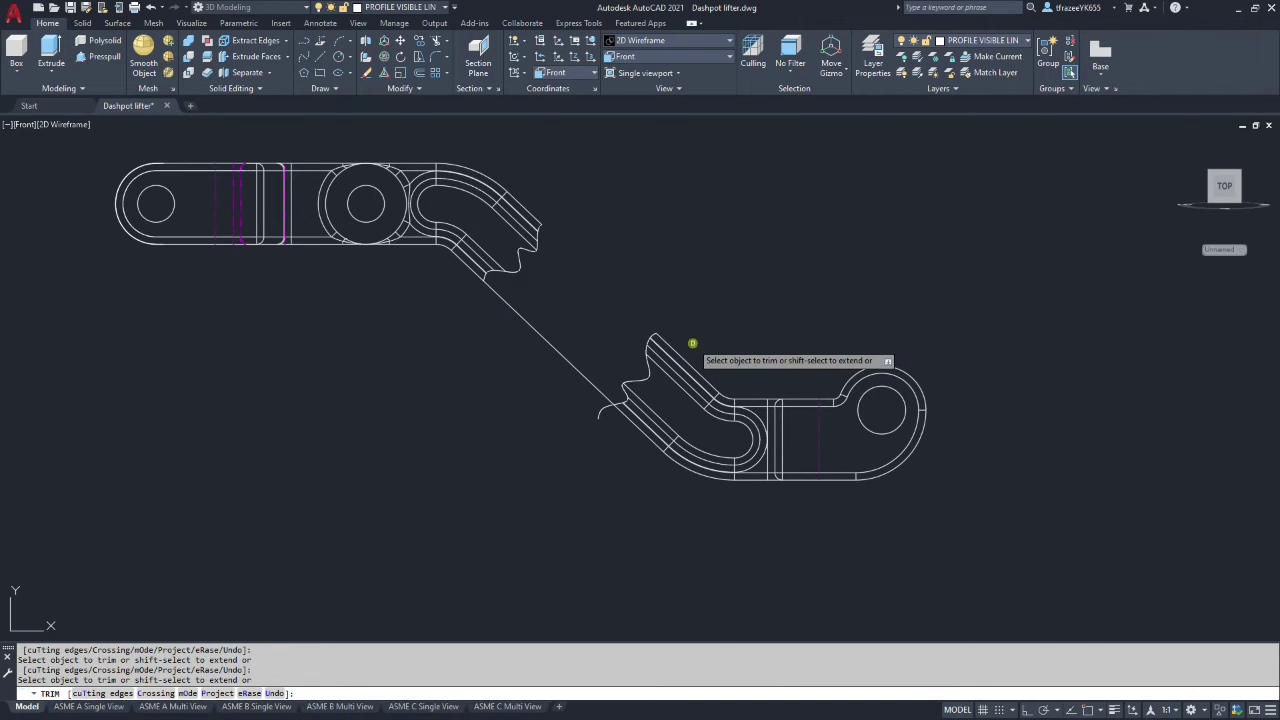
click(605, 412)
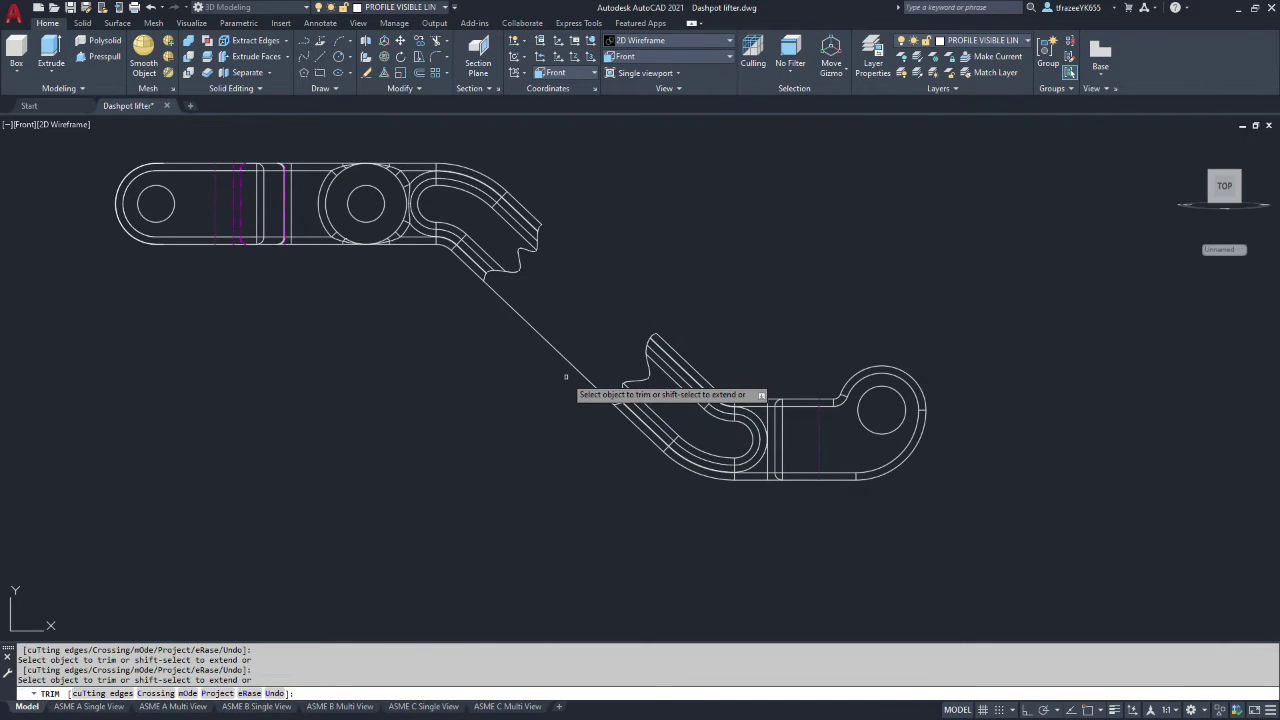
Start moving the hatched cross-section, with Ortho off and object snap turned on for Midpoint only
scroll(566, 377, down, 8)
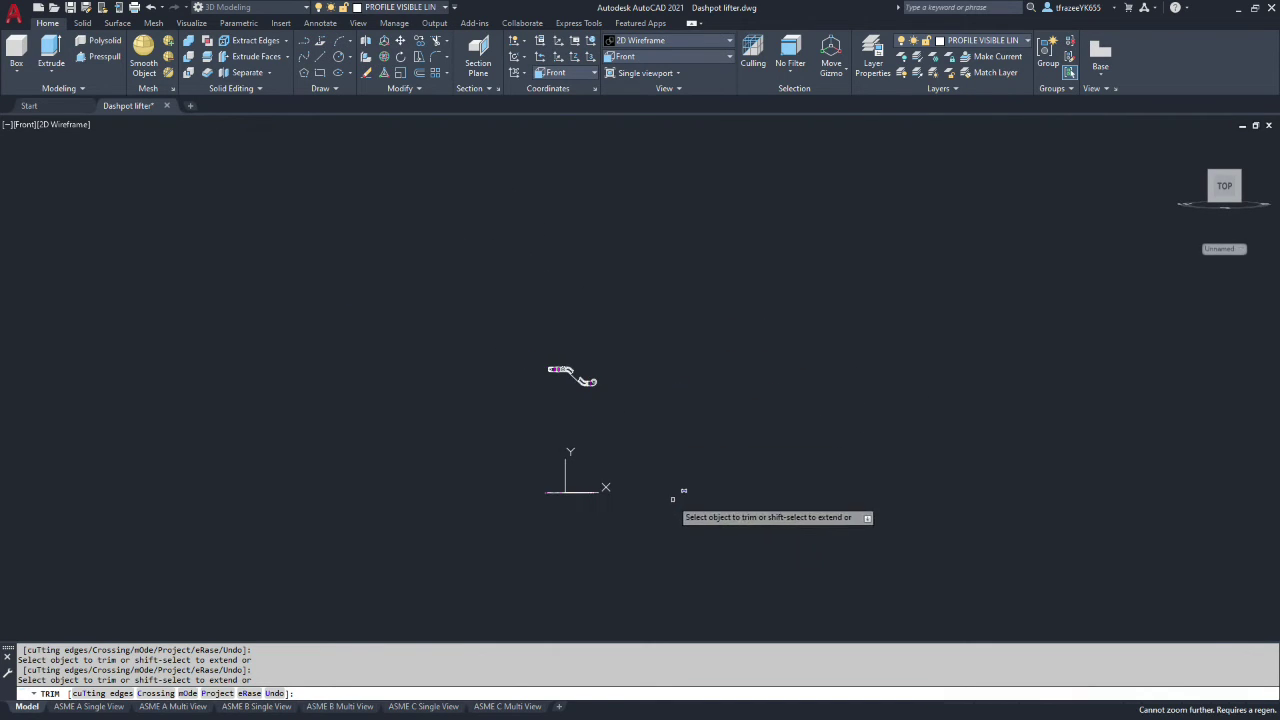
scroll(683, 491, up, 5)
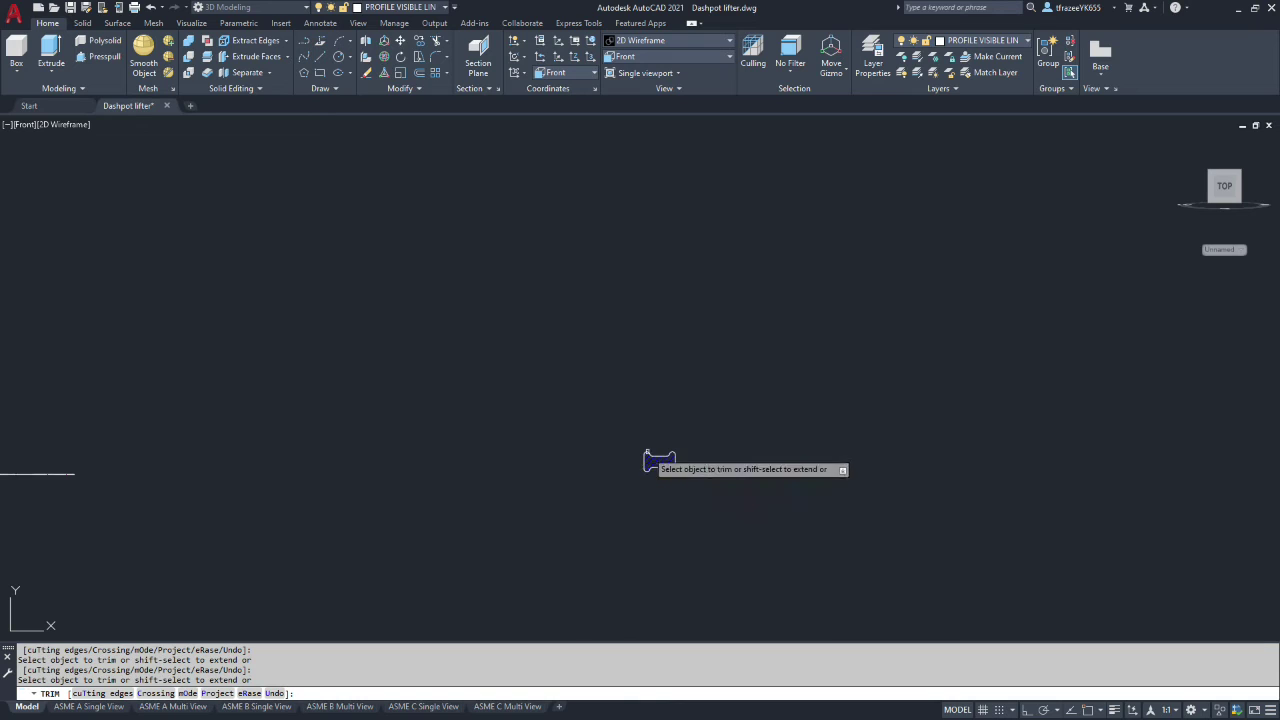
scroll(442, 372, down, 4)
middle_click(383, 320)
middle_click(383, 320)
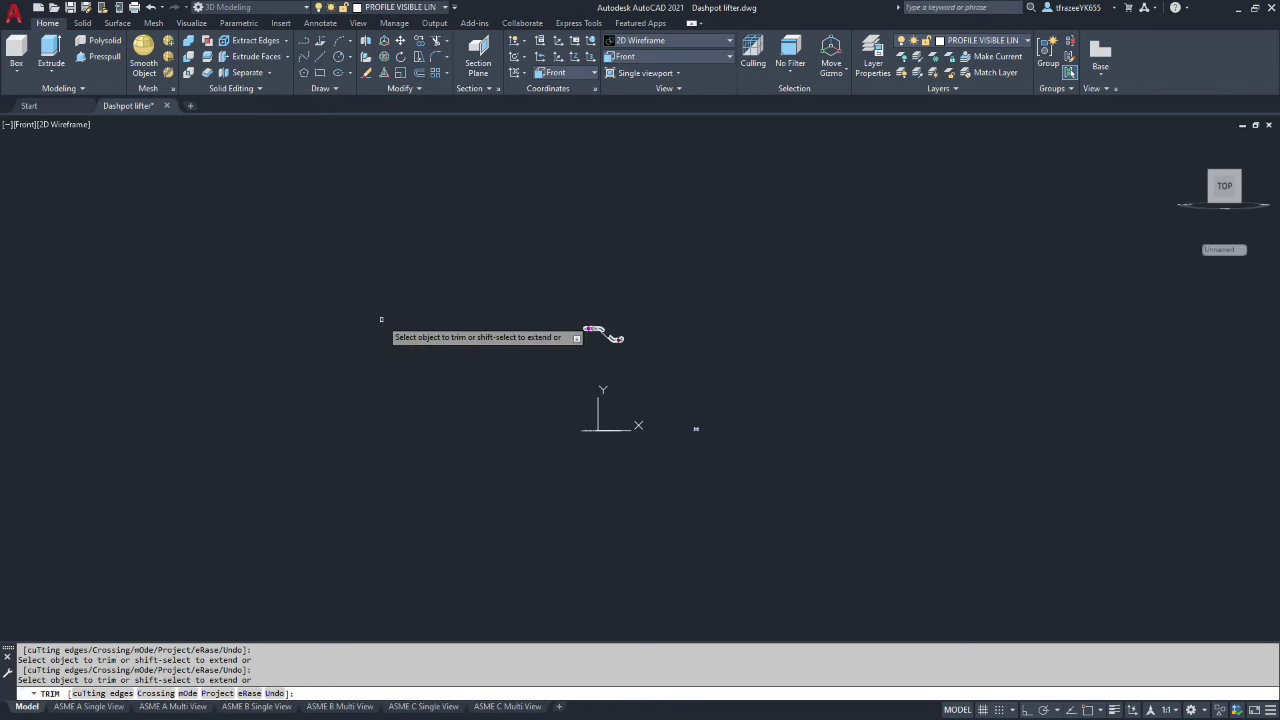
scroll(600, 322, up, 8)
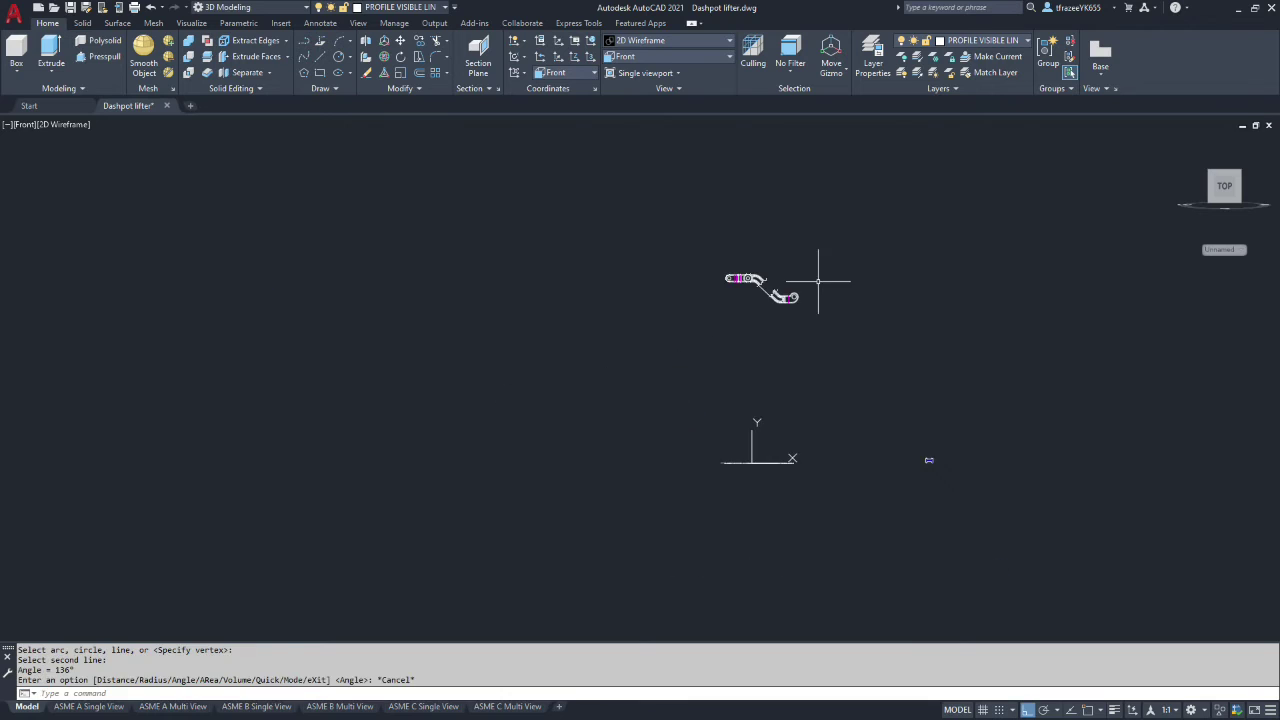
scroll(632, 222, up, 6)
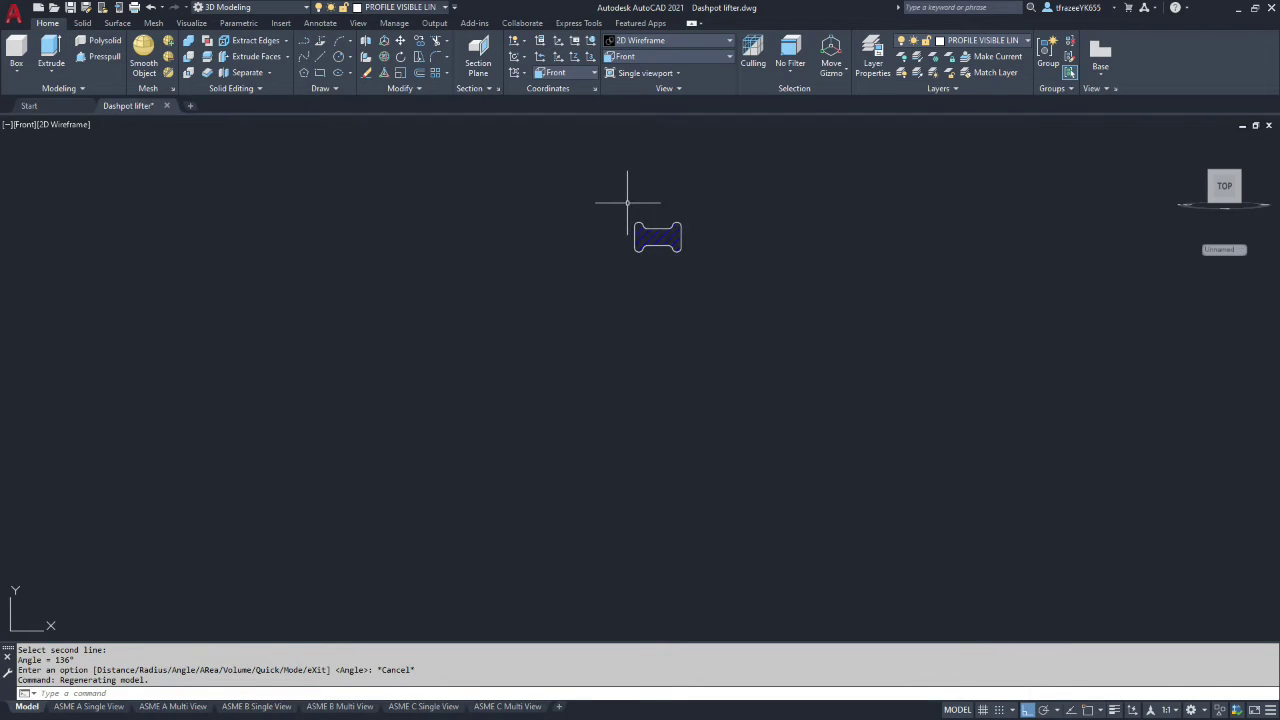
key(Escape)
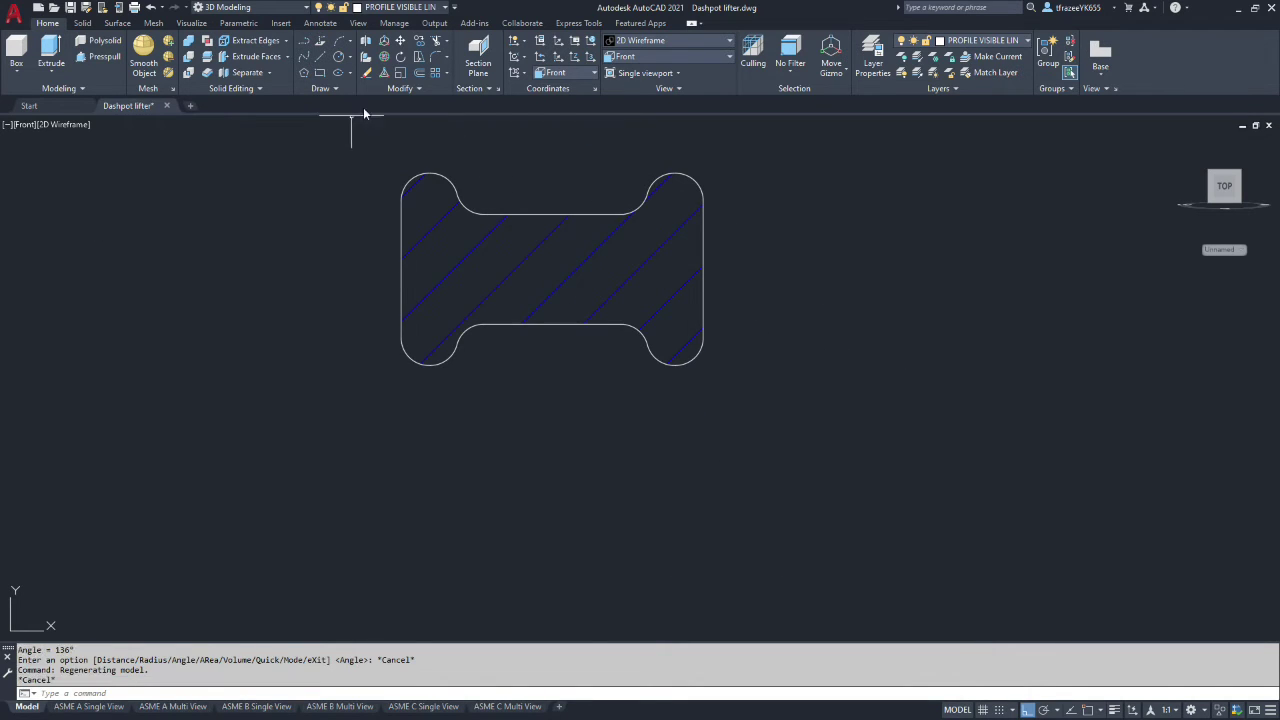
click(400, 40)
click(399, 40)
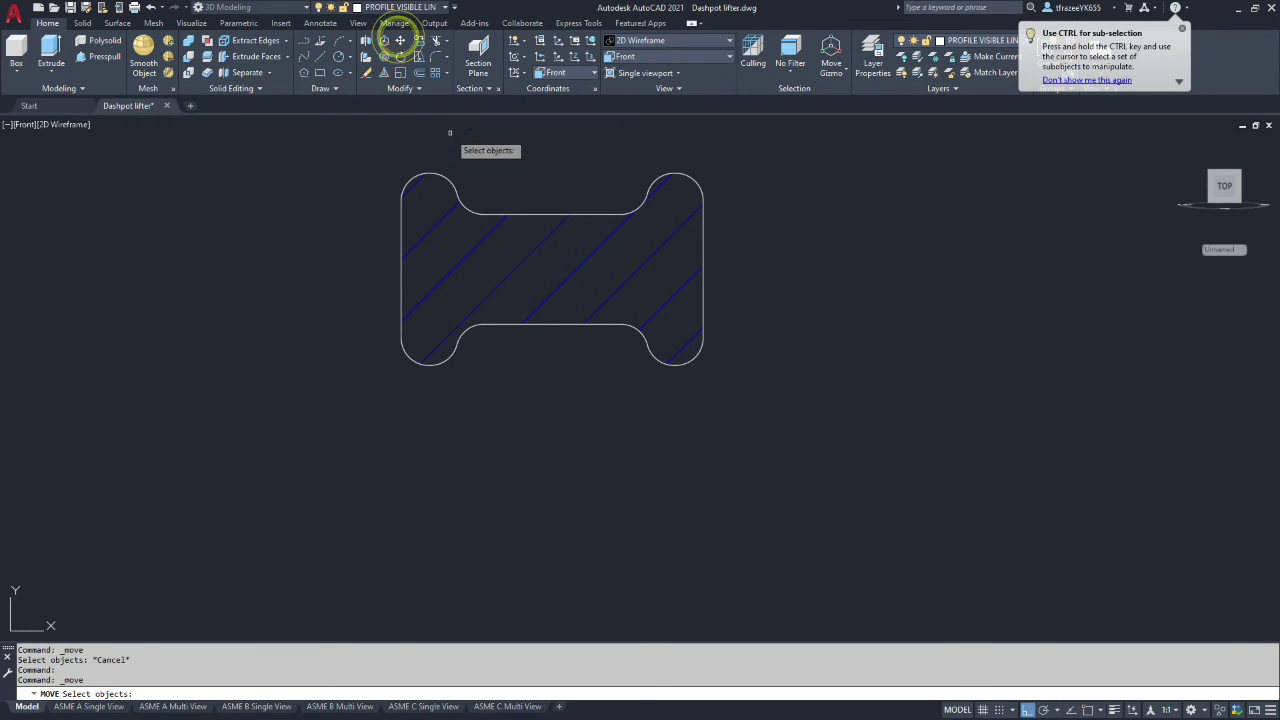
click(694, 358)
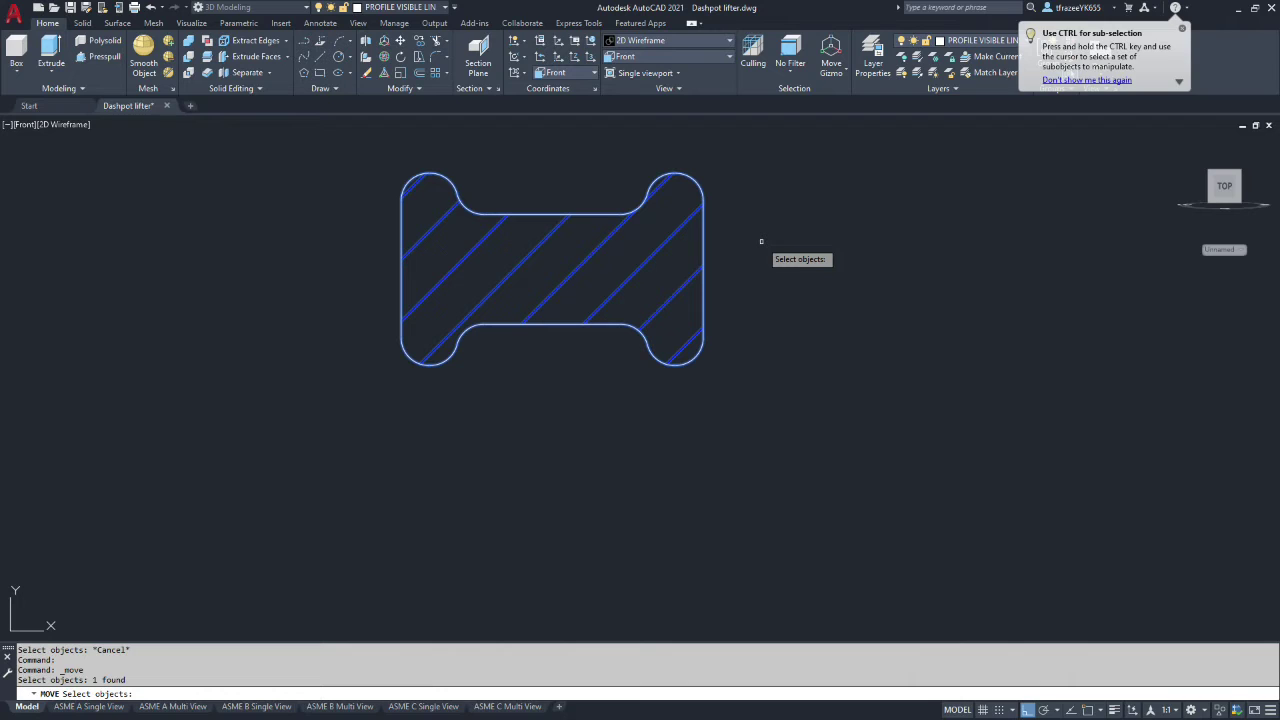
key(Return)
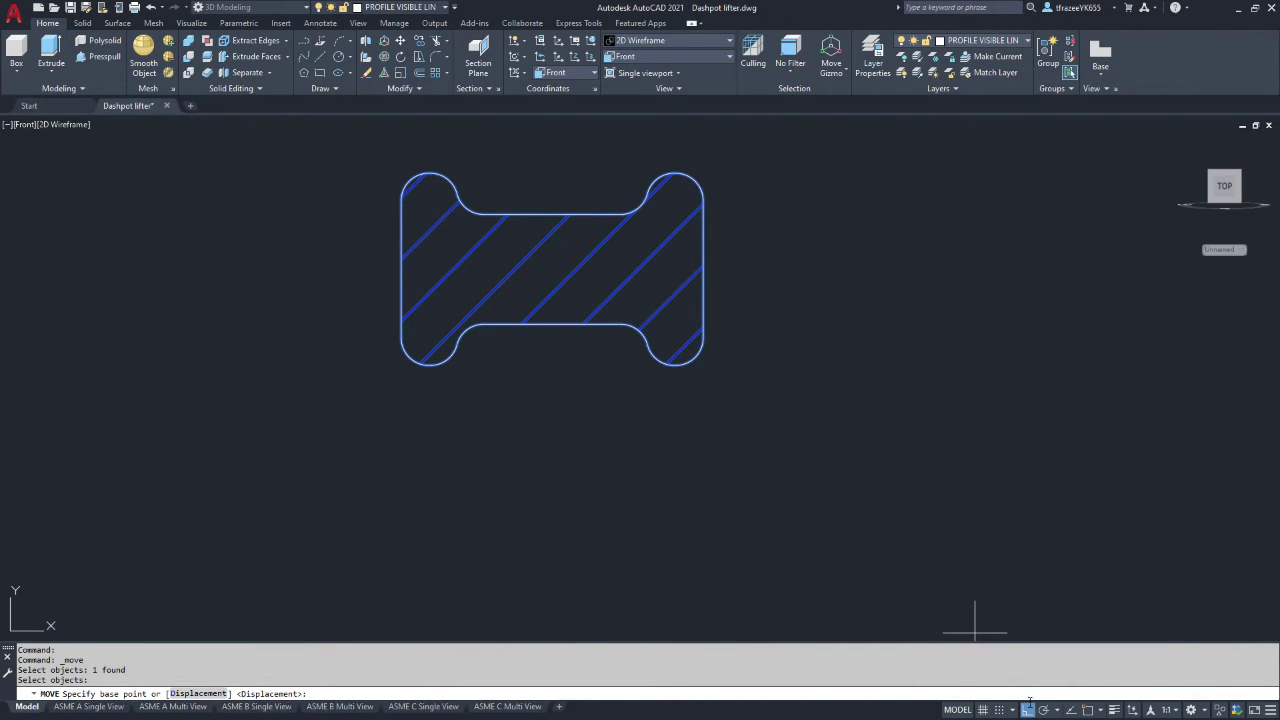
click(1100, 712)
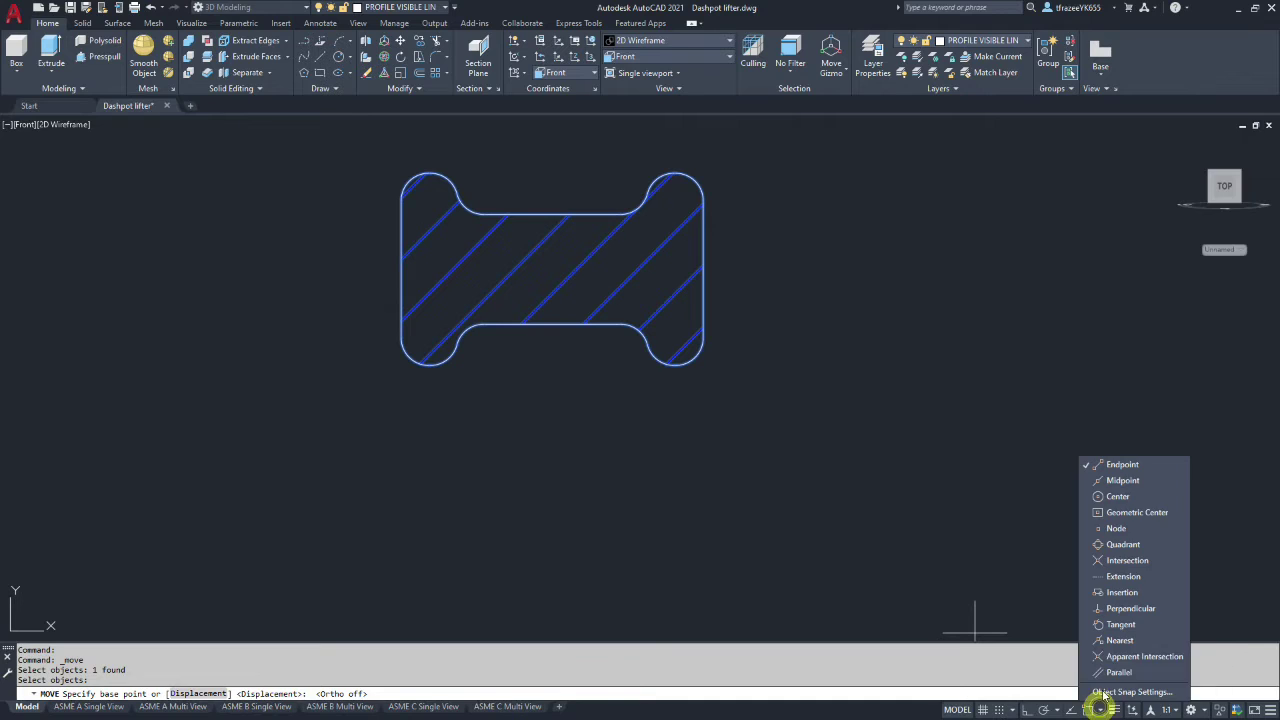
click(1128, 481)
click(1094, 466)
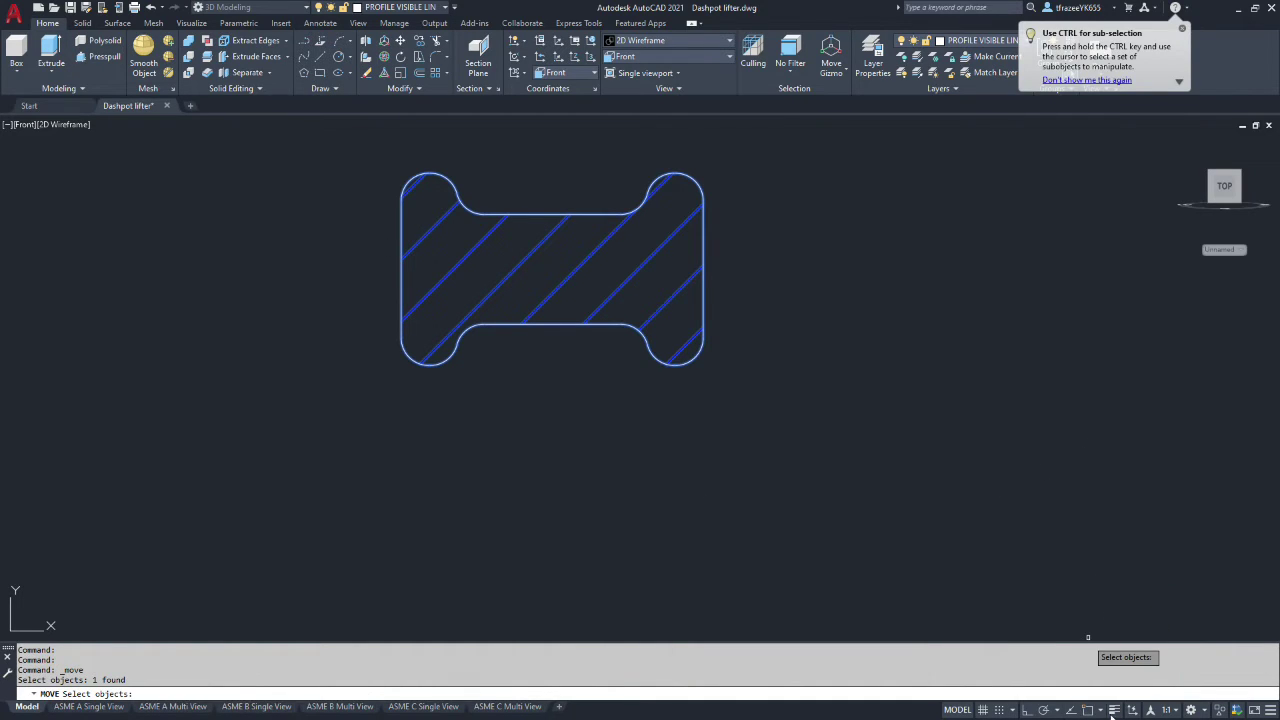
click(1100, 711)
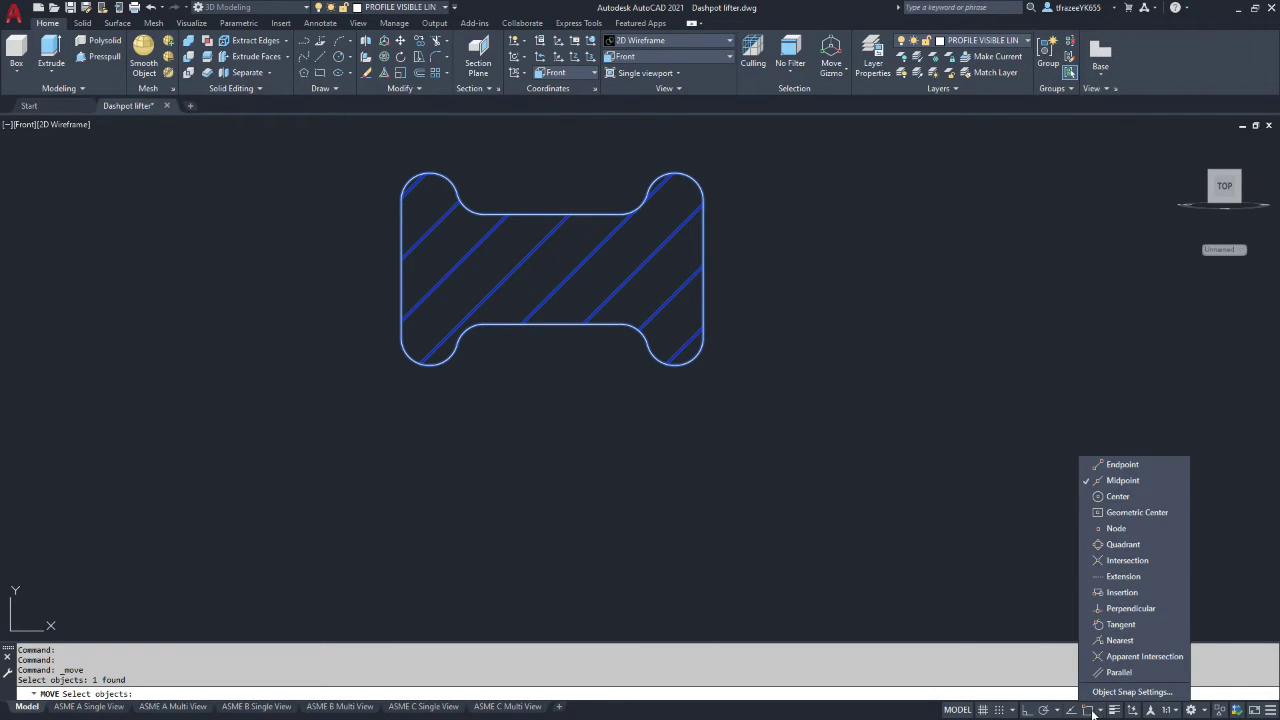
click(1087, 710)
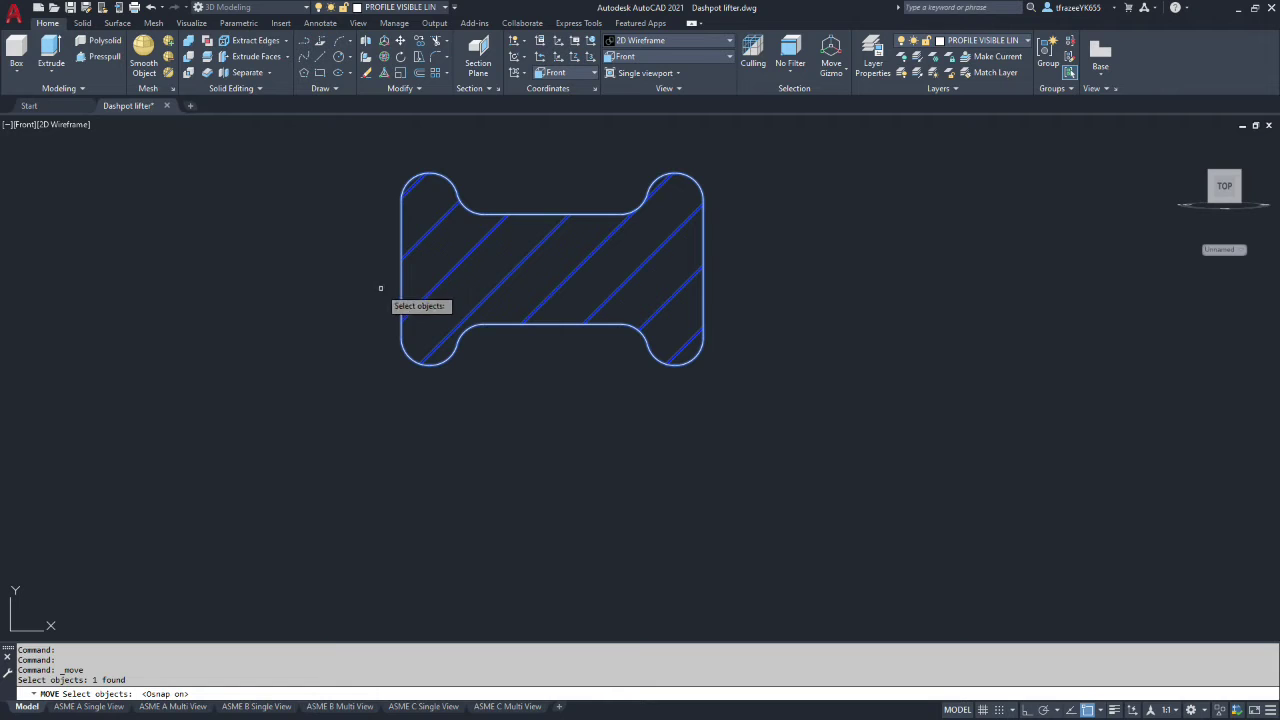
Move the hatched cross-section by the midpoint of its left edge onto the midpoint of the arm's remaining edge line
key(Return)
click(401, 269)
scroll(320, 290, down, 8)
scroll(220, 200, up, 8)
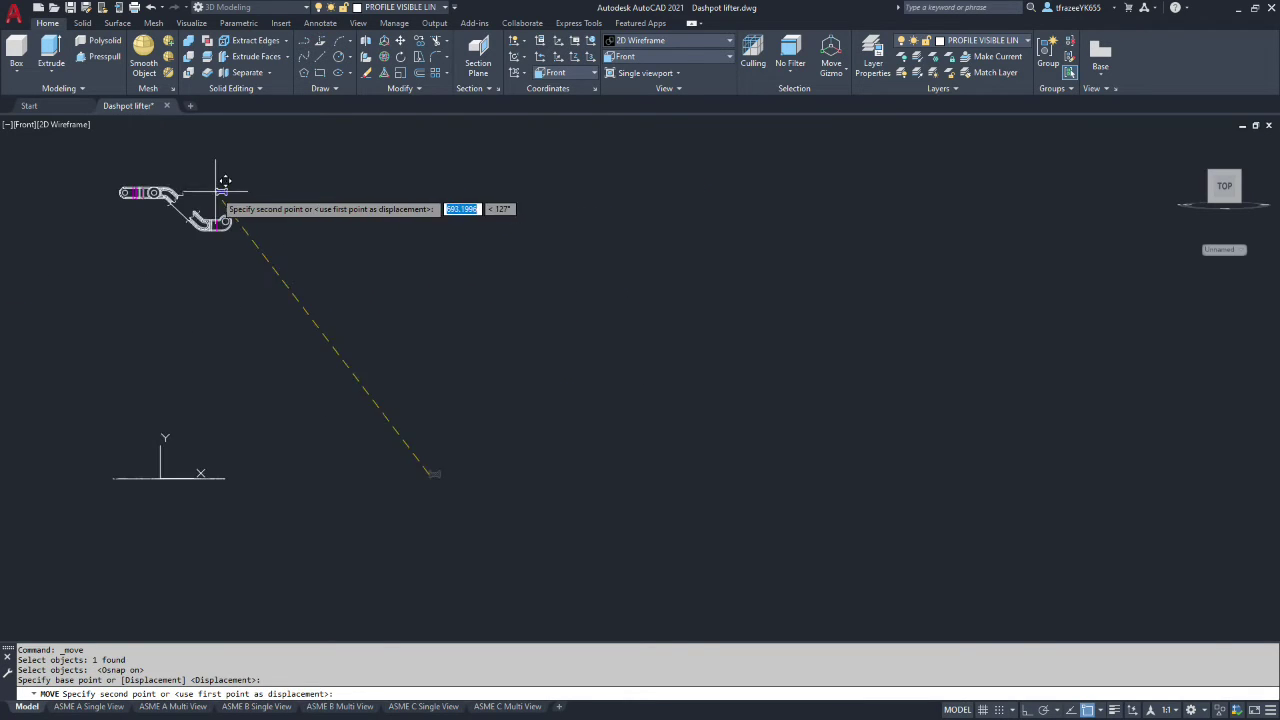
scroll(102, 174, down, 5)
scroll(102, 174, up, 8)
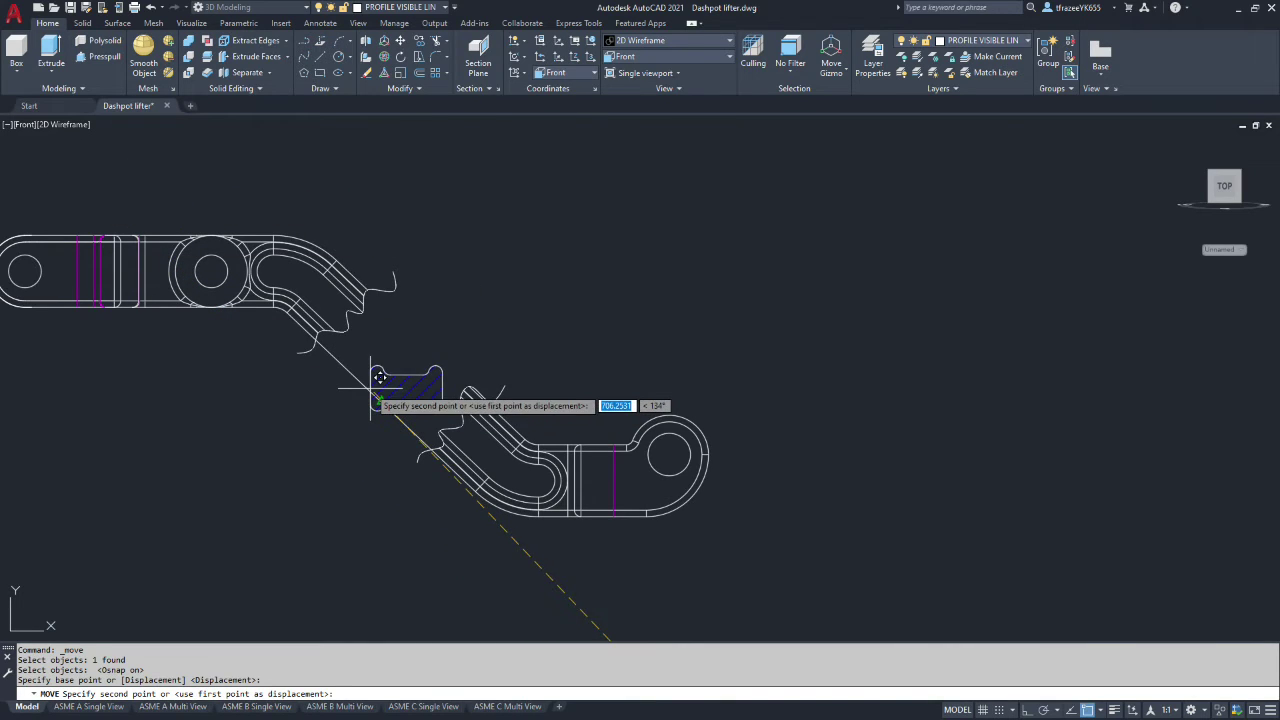
click(381, 400)
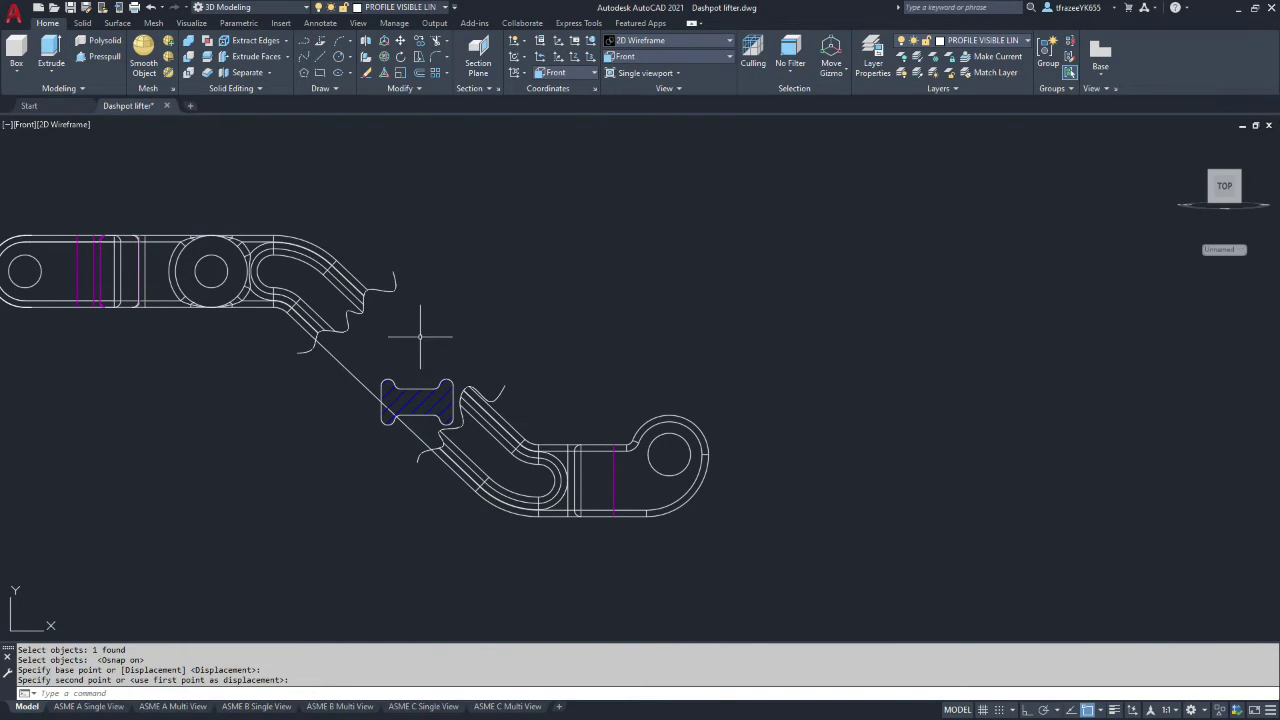
Measure the angle between the cross-section's left edge and the arm's diagonal edge line
scroll(420, 337, down, 3)
scroll(336, 362, up, 7)
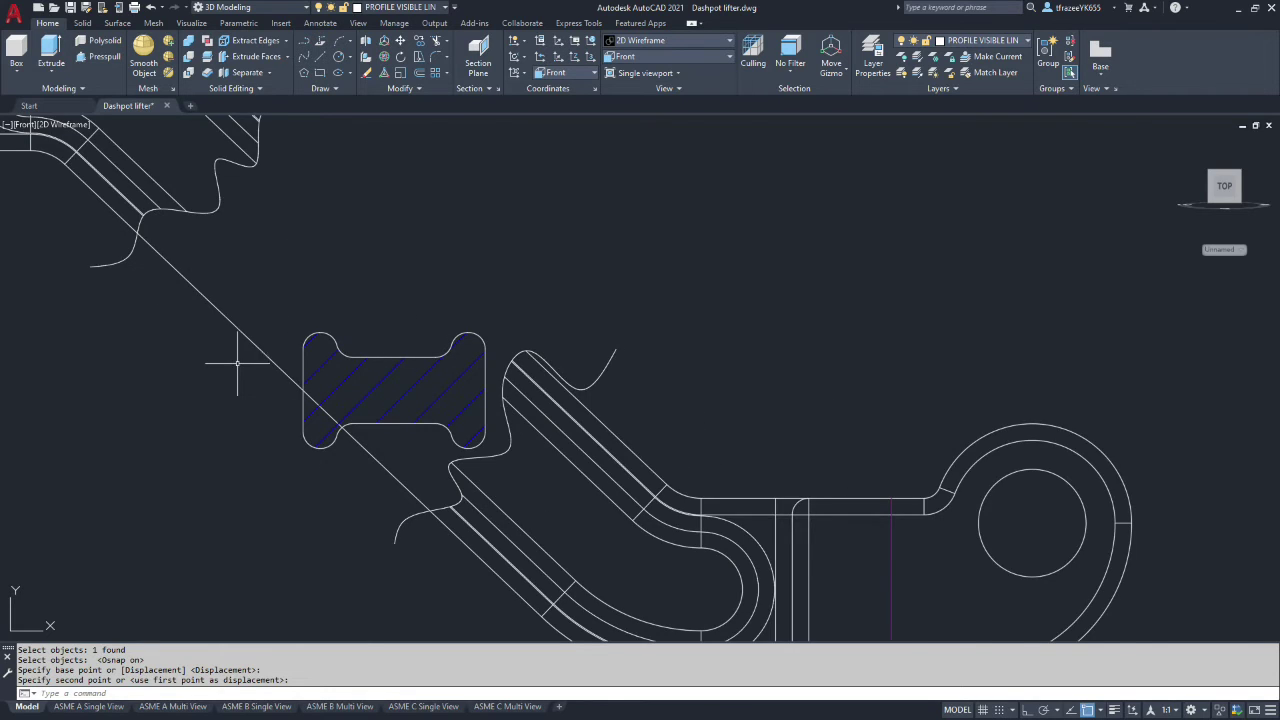
scroll(240, 366, up, 2)
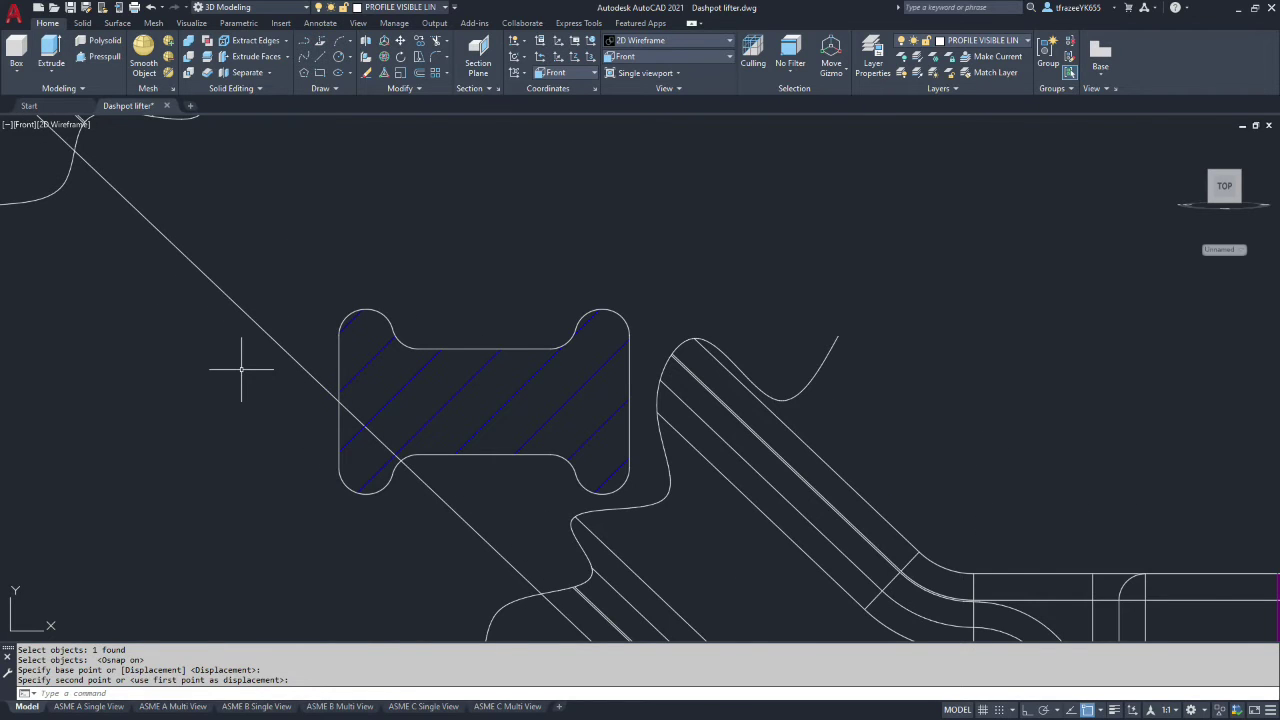
scroll(240, 369, down, 2)
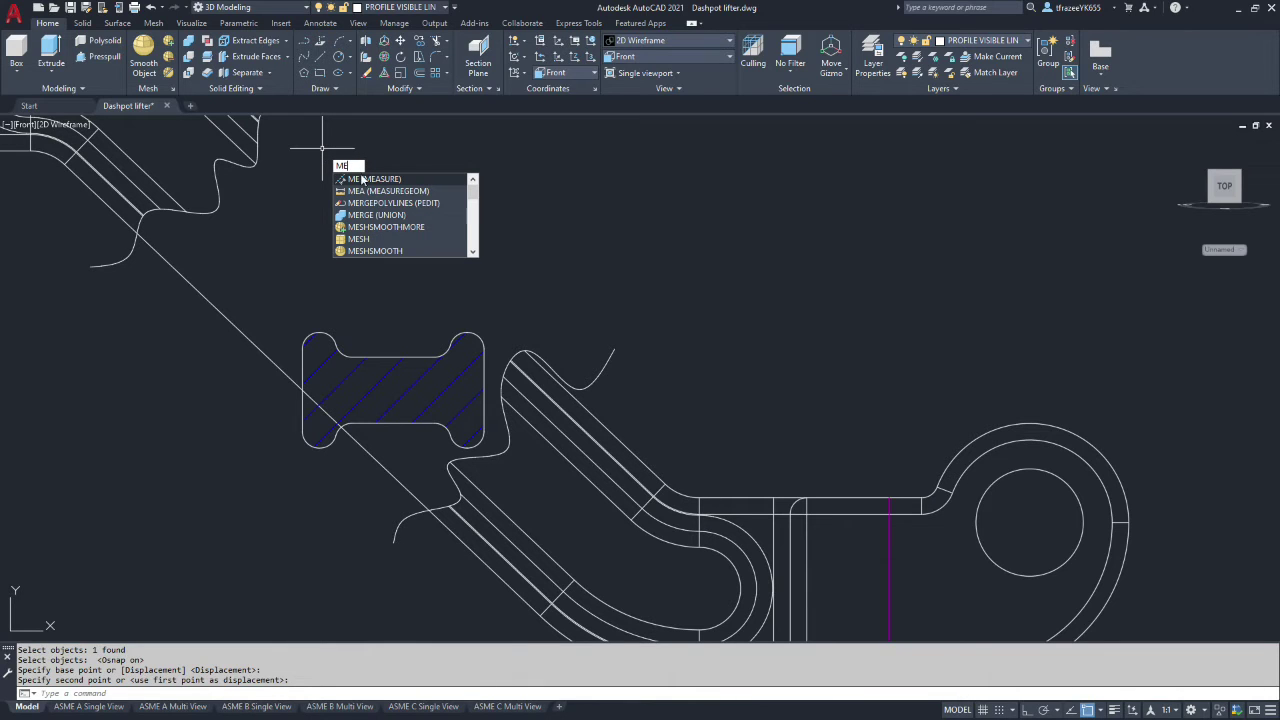
text(a)
key(Return)
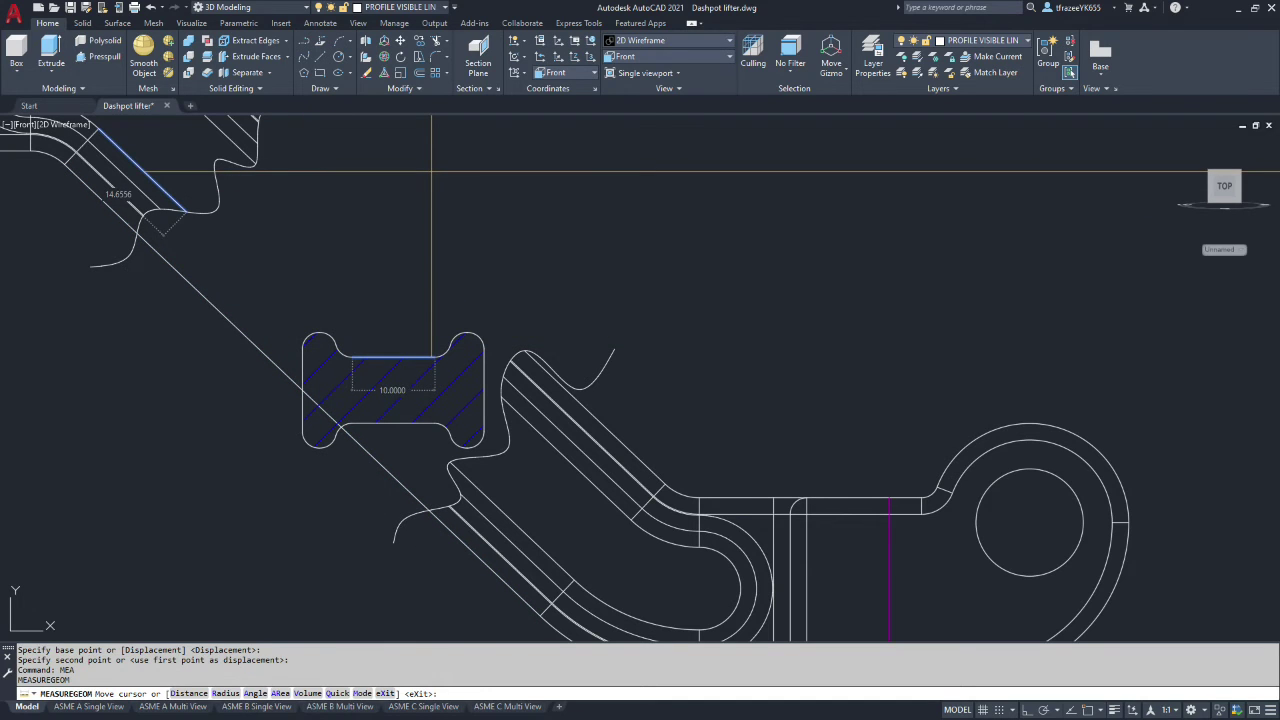
text(a)
key(Return)
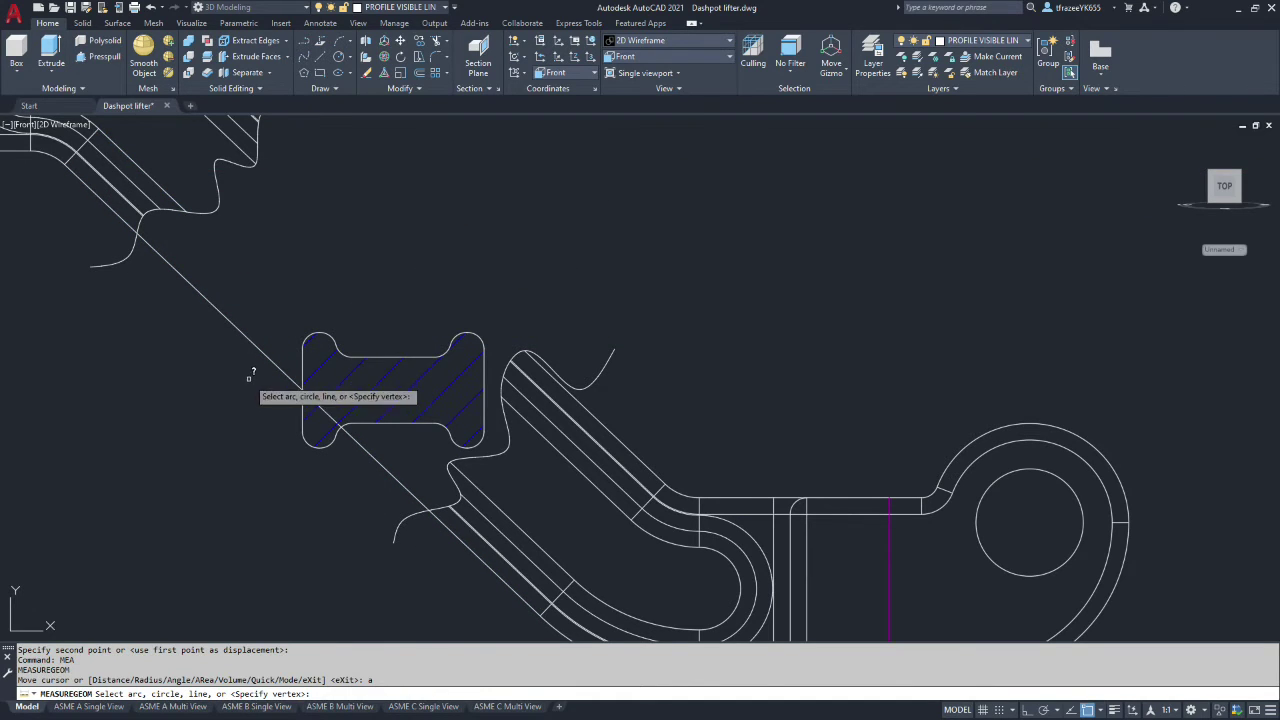
click(302, 362)
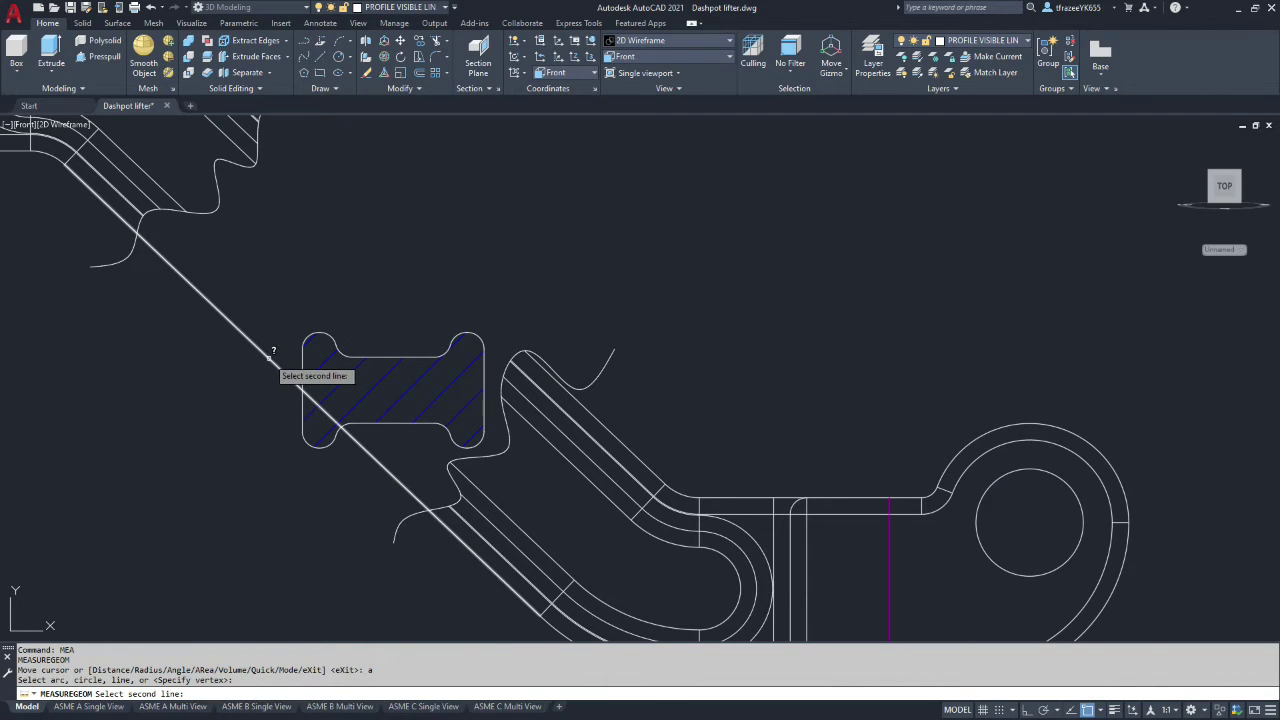
click(269, 357)
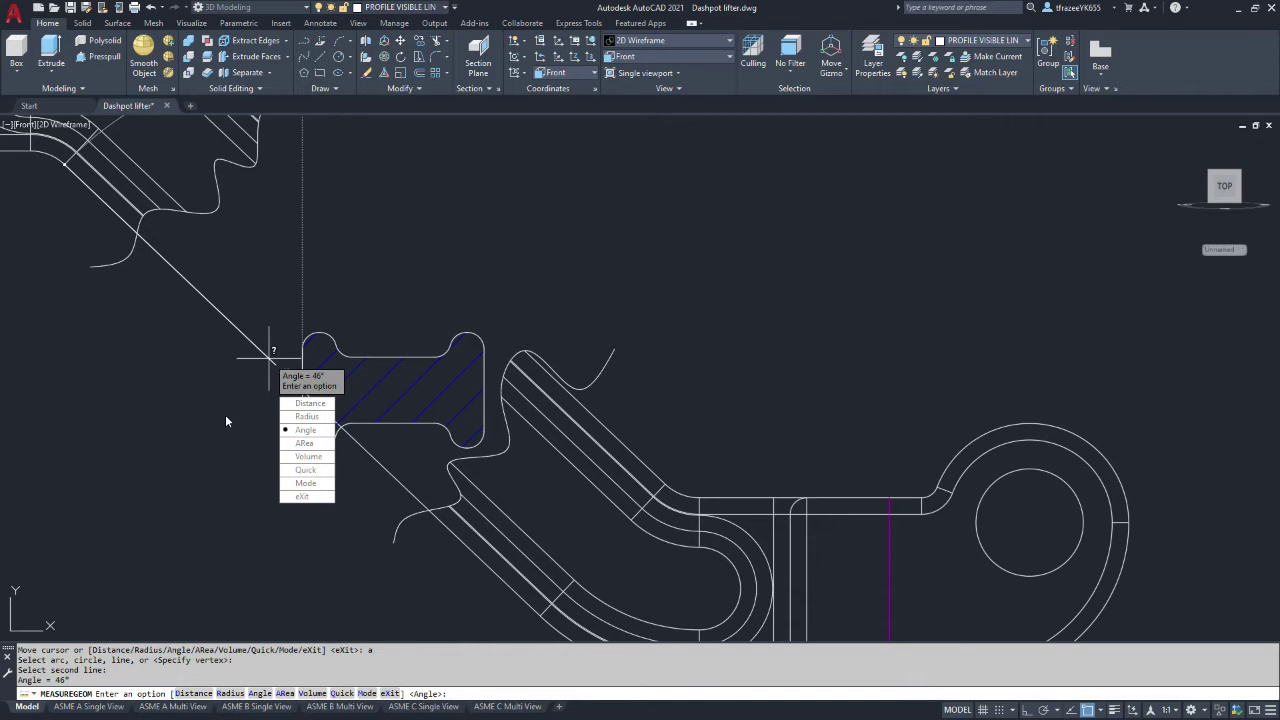
key(Return)
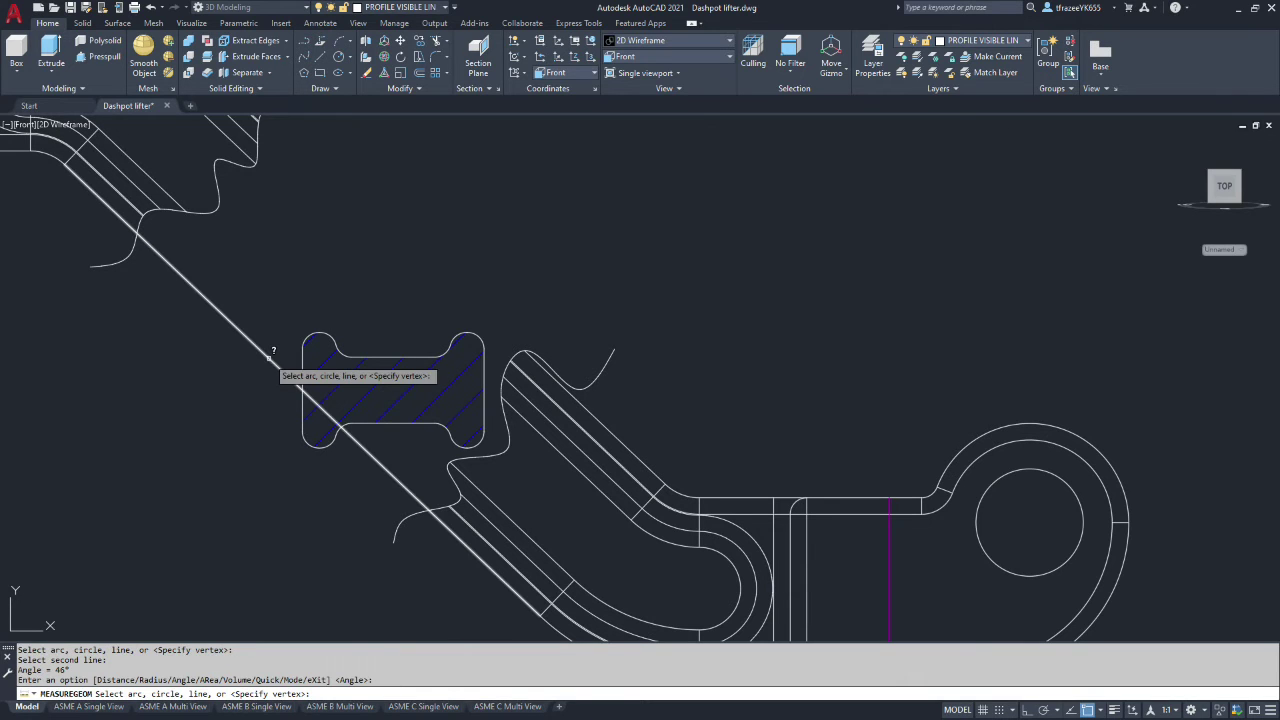
Rotate the hatched cross-section by 46 degrees about the midpoint of its left edge to align it with the diagonal arm
click(400, 57)
click(353, 371)
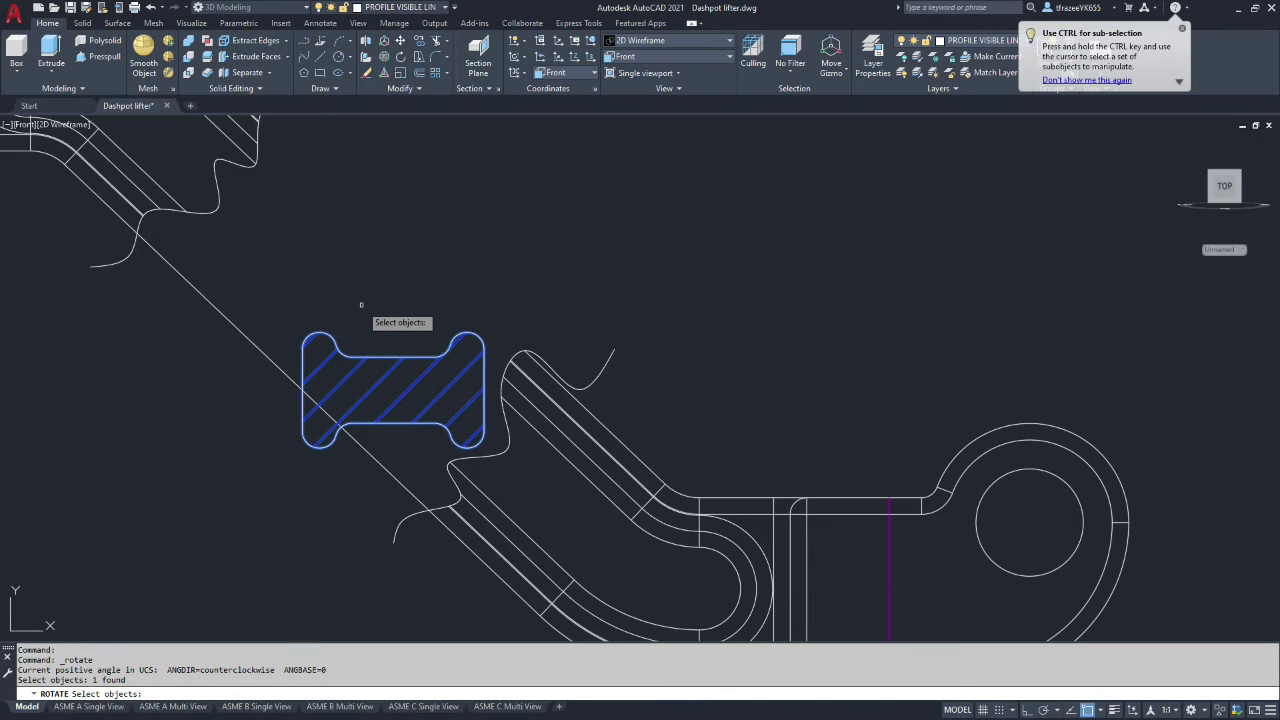
key(Return)
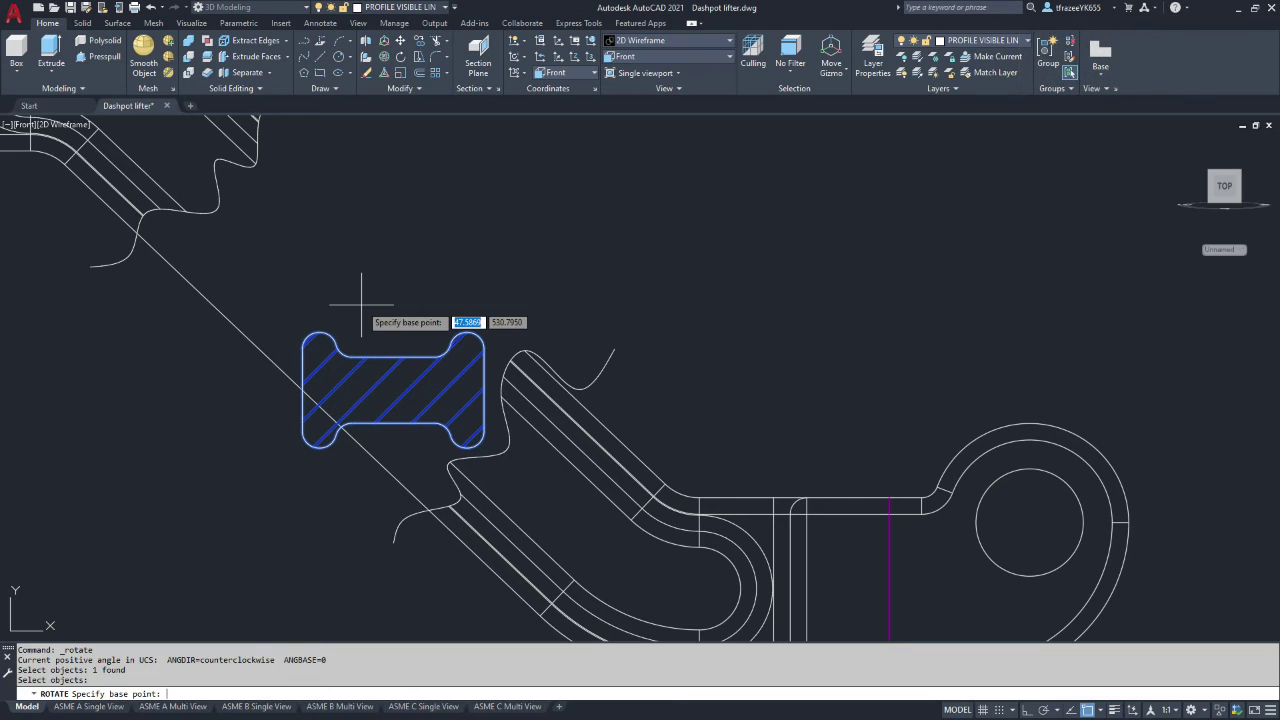
text(46)
key(Return)
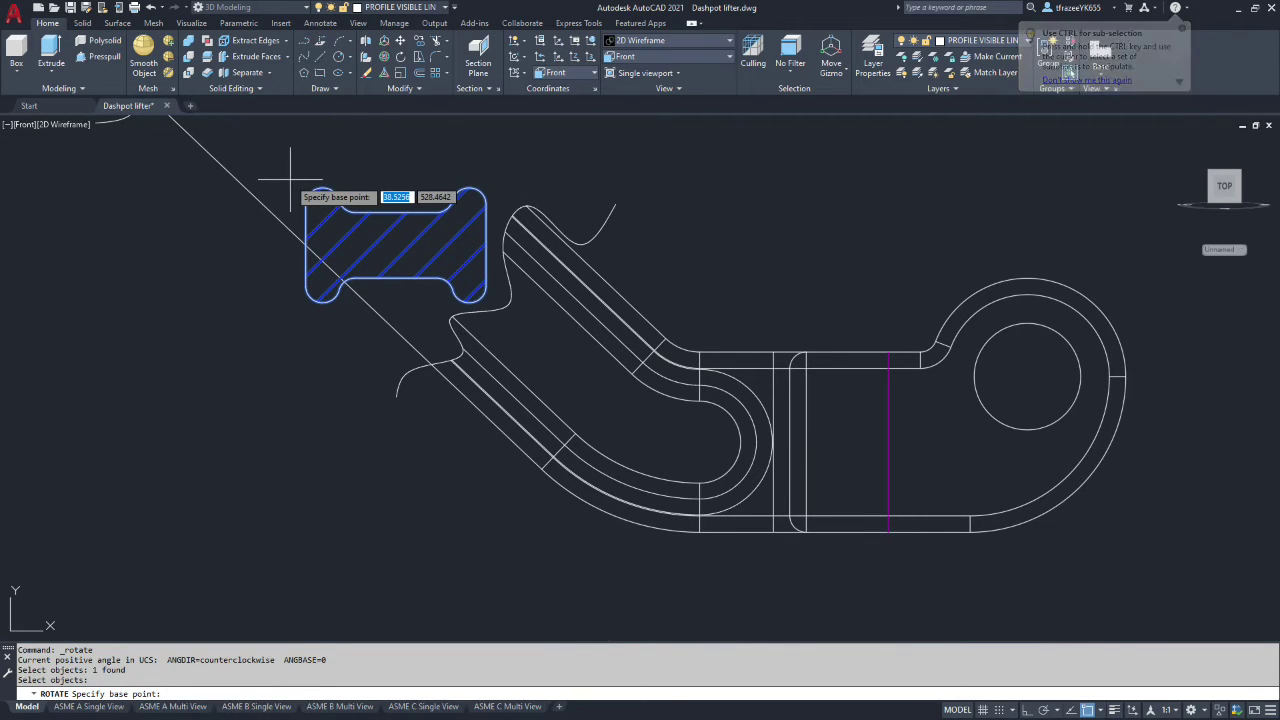
click(307, 220)
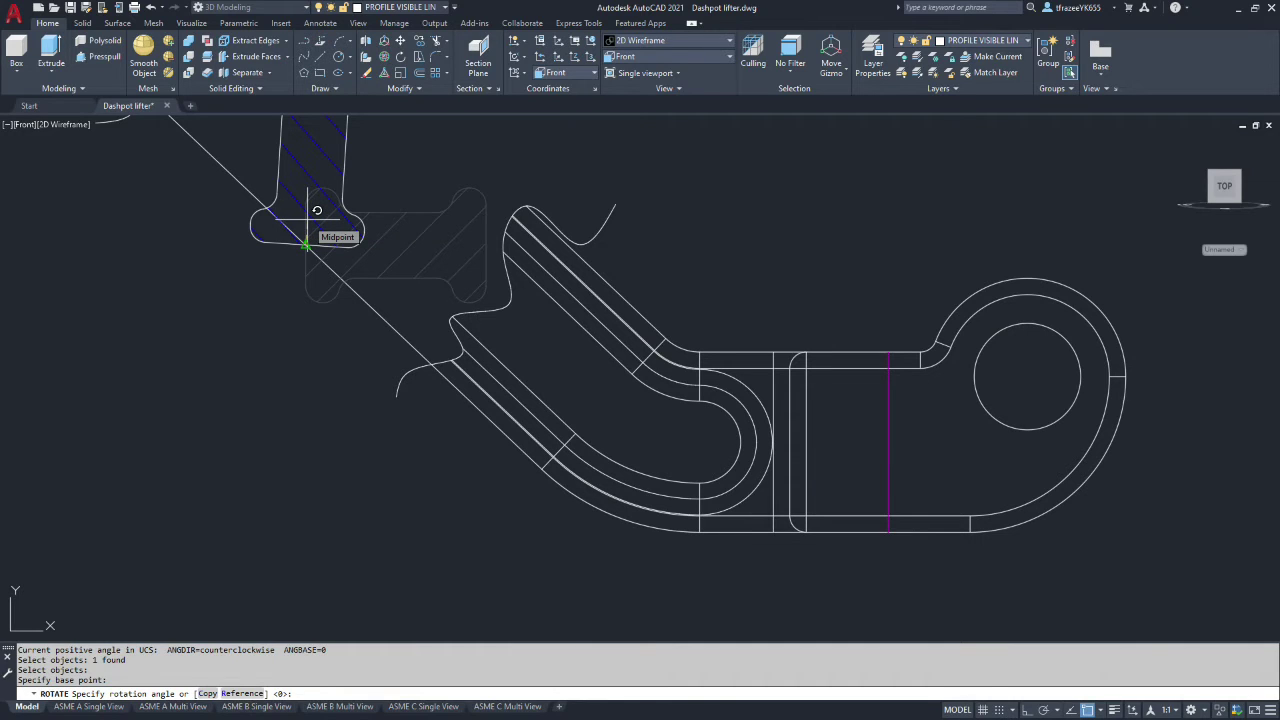
key(Return)
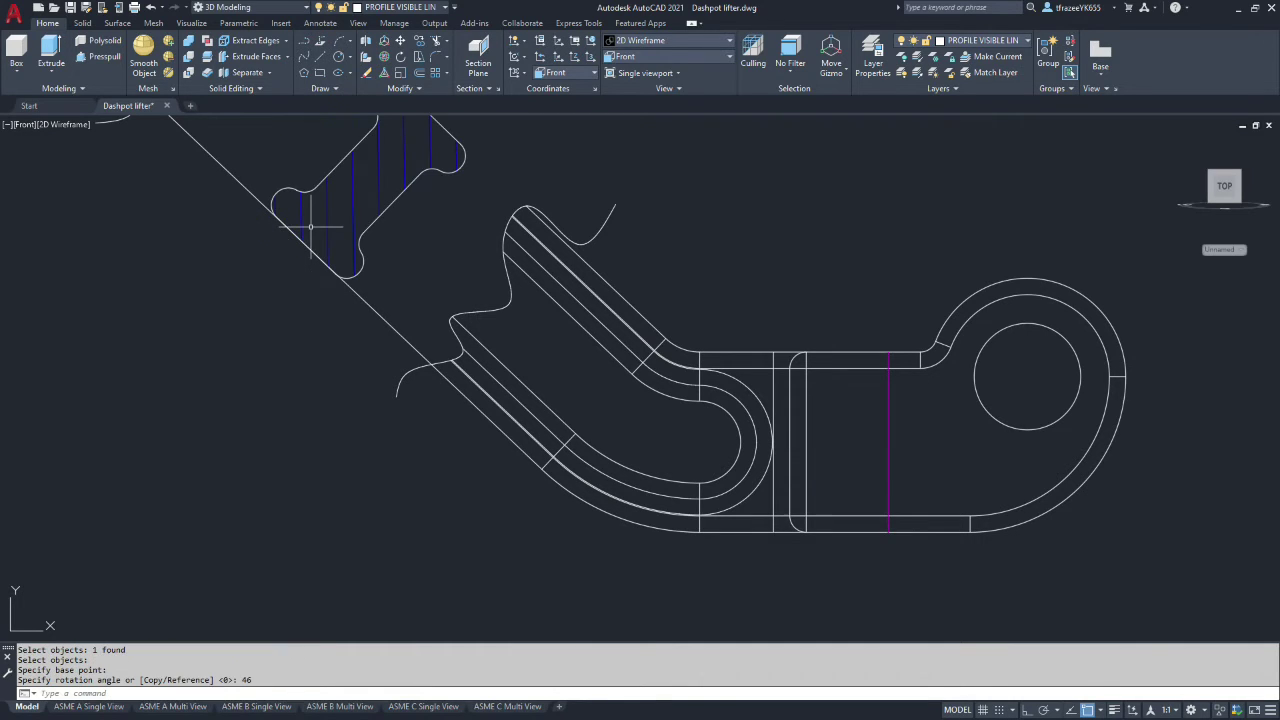
Examine how the rotated cross-section lines up with the arm's edge line and the two break lines
scroll(309, 227, down, 6)
scroll(307, 182, up, 6)
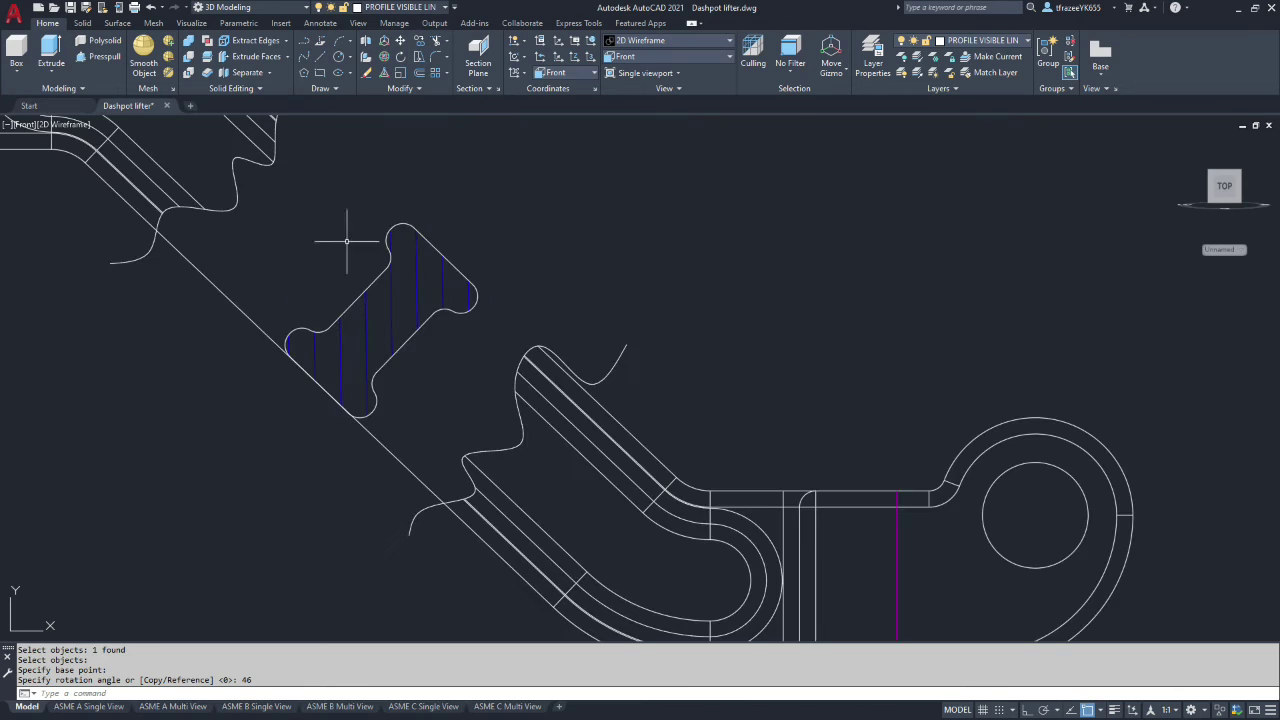
scroll(262, 330, down, 3)
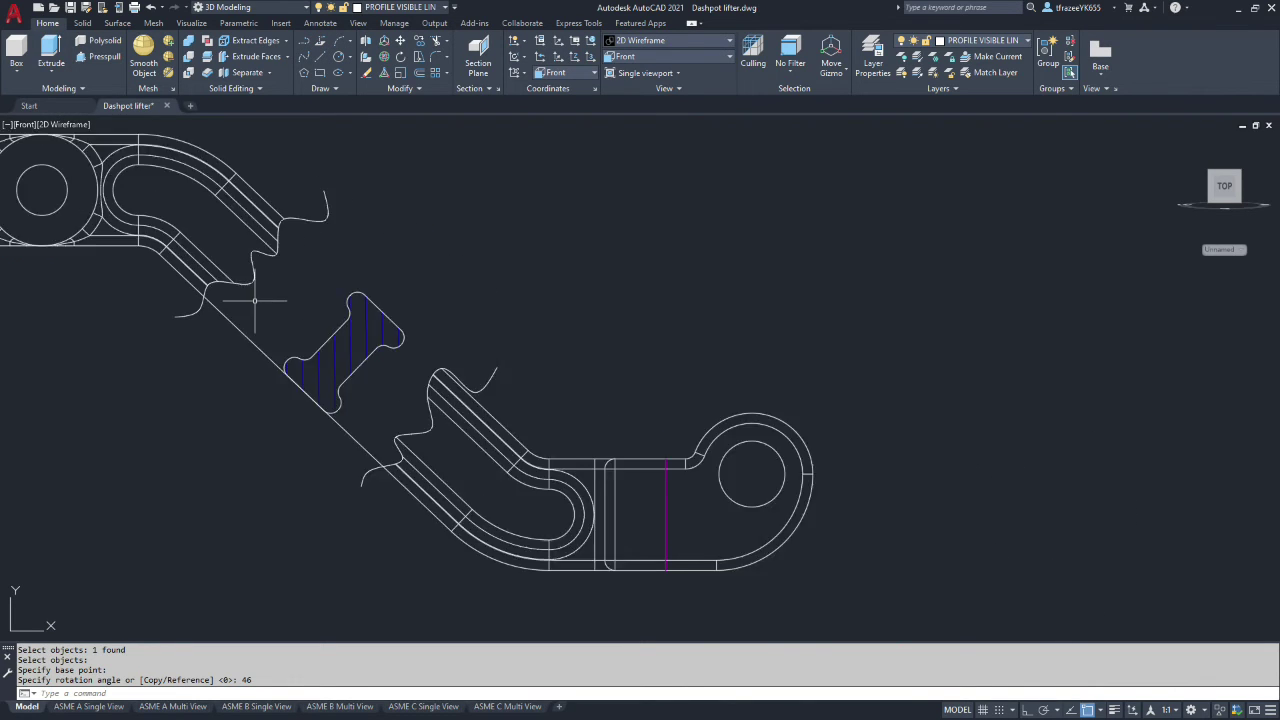
scroll(200, 329, up, 3)
scroll(245, 358, down, 1)
scroll(245, 358, down, 2)
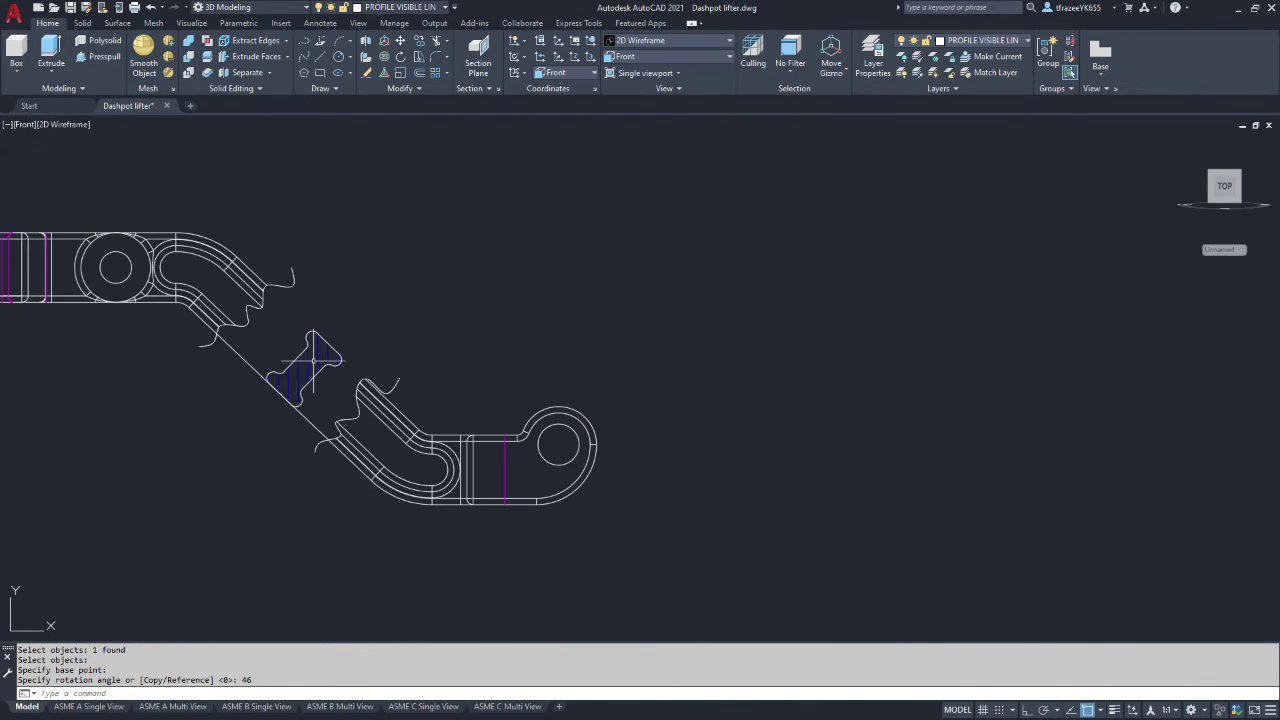
scroll(267, 350, up, 4)
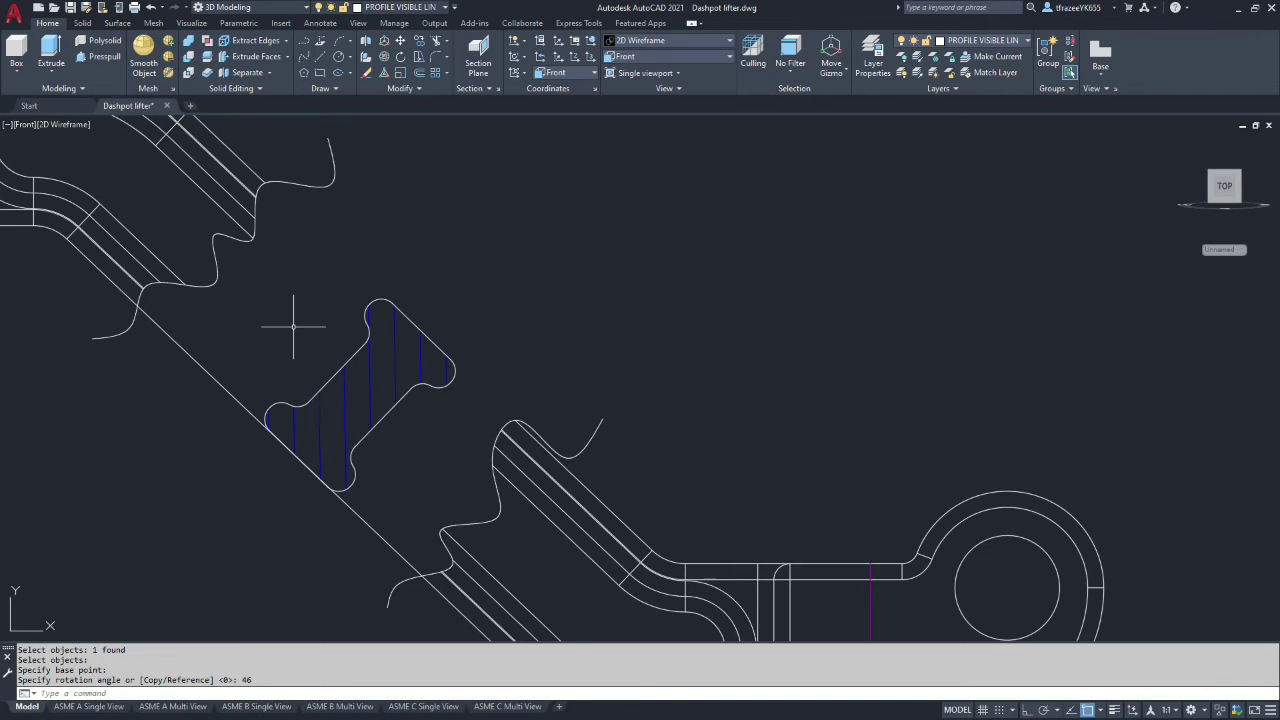
scroll(293, 327, down, 4)
scroll(270, 270, up, 1)
scroll(293, 233, up, 2)
scroll(285, 140, down, 1)
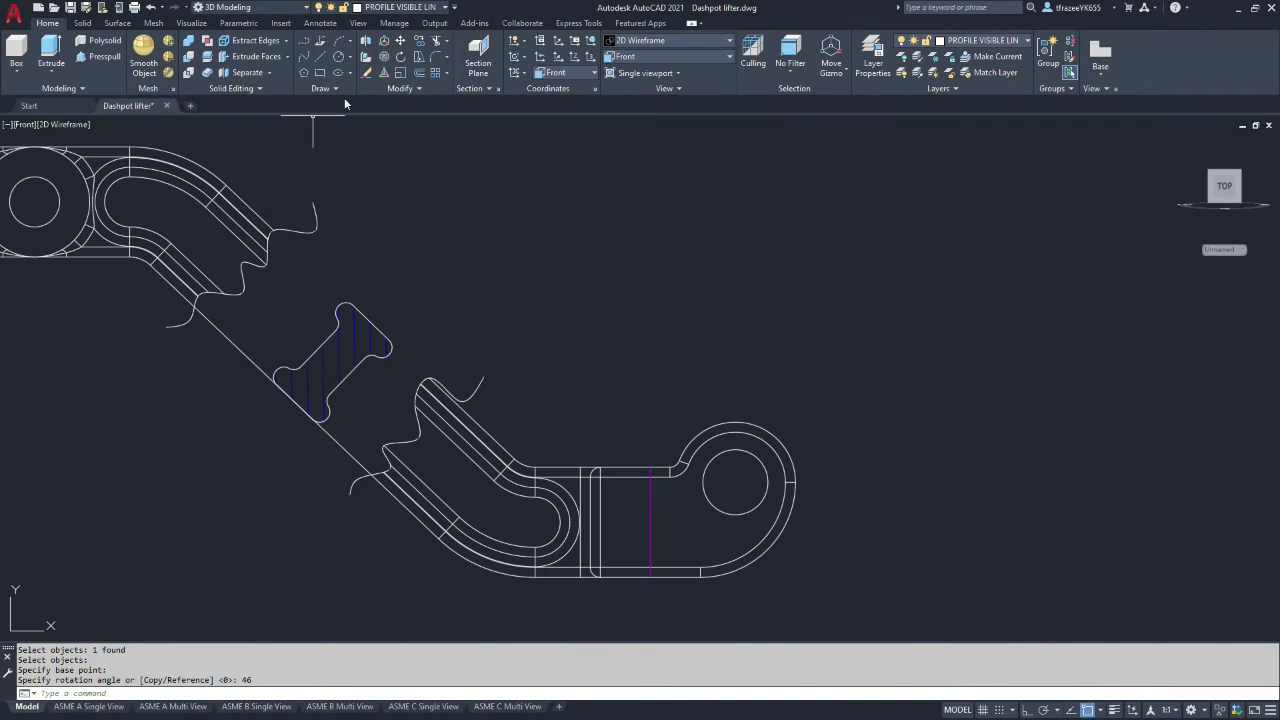
Trim the four break-line ends beyond the arm's outer edges and the leftover edge line on both sides of the cross-section
click(437, 40)
click(303, 229)
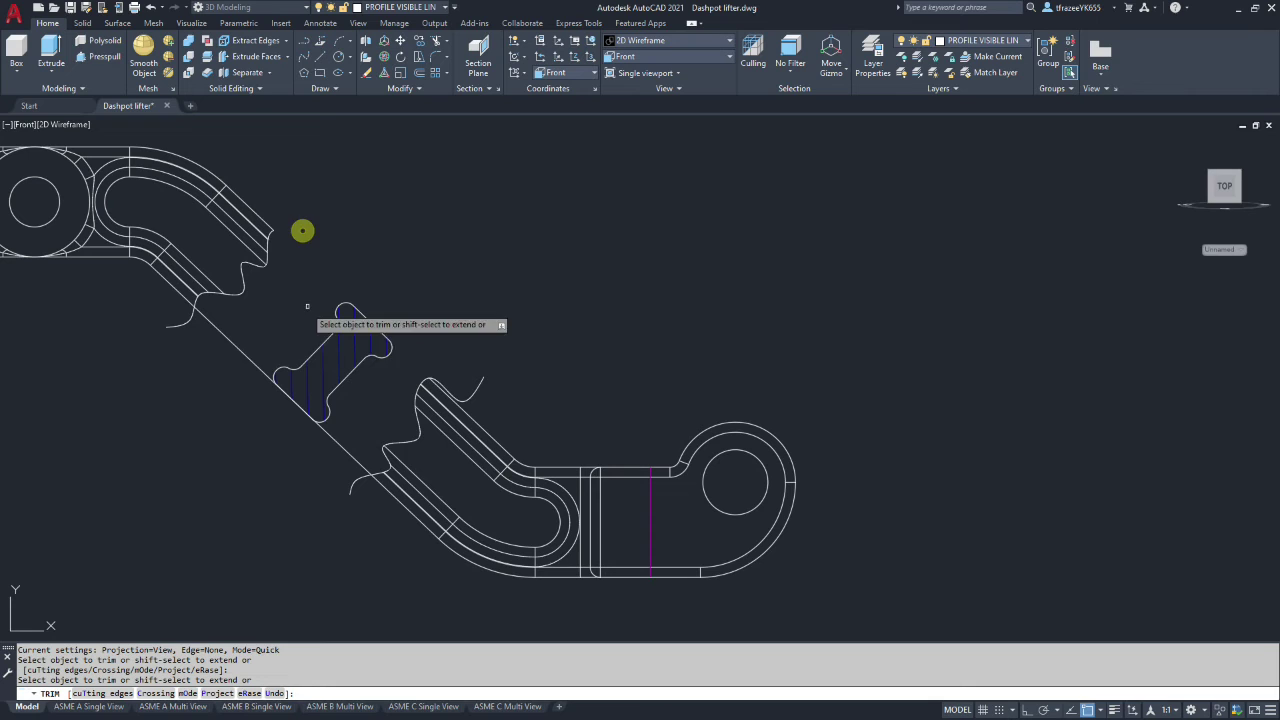
click(180, 322)
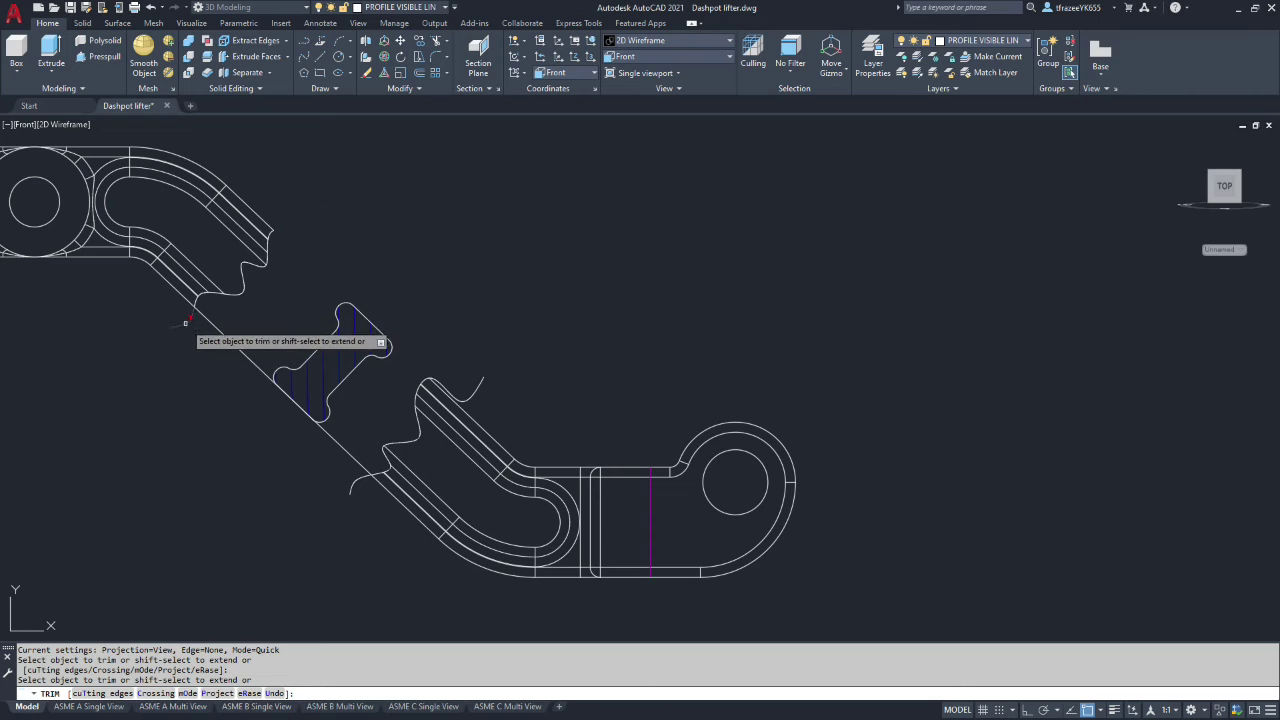
click(474, 384)
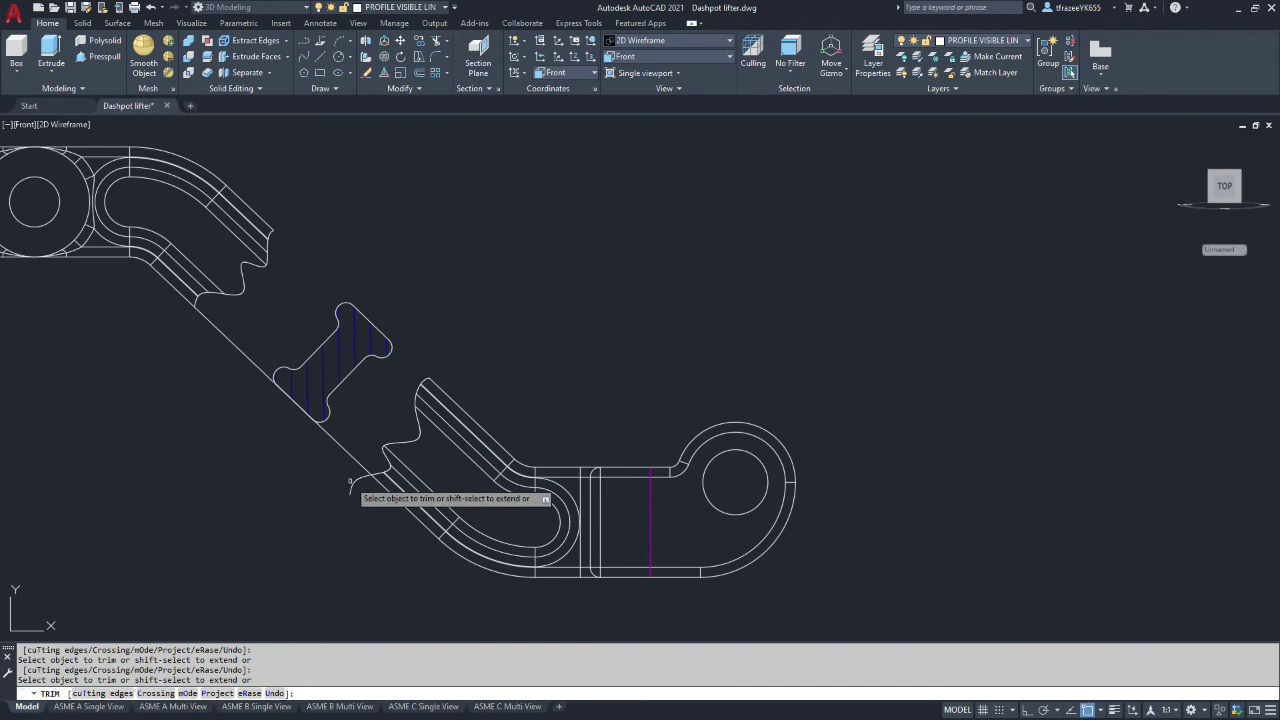
click(350, 482)
click(346, 451)
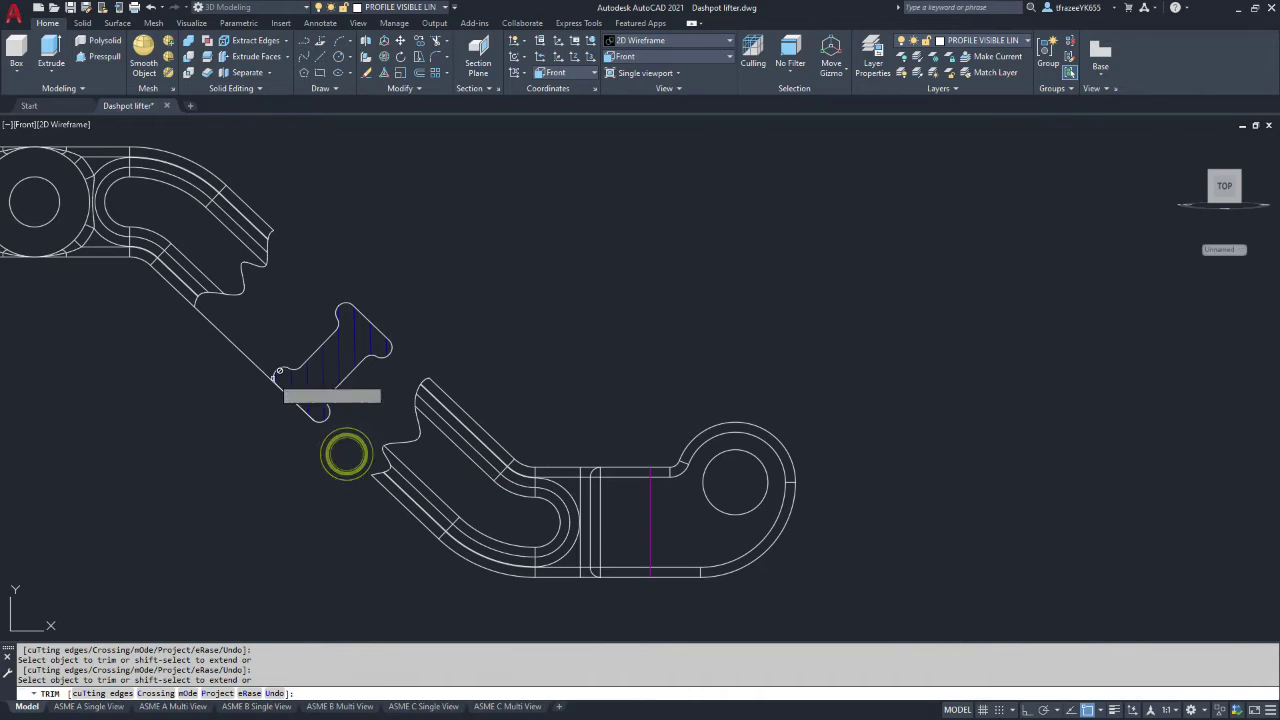
click(256, 368)
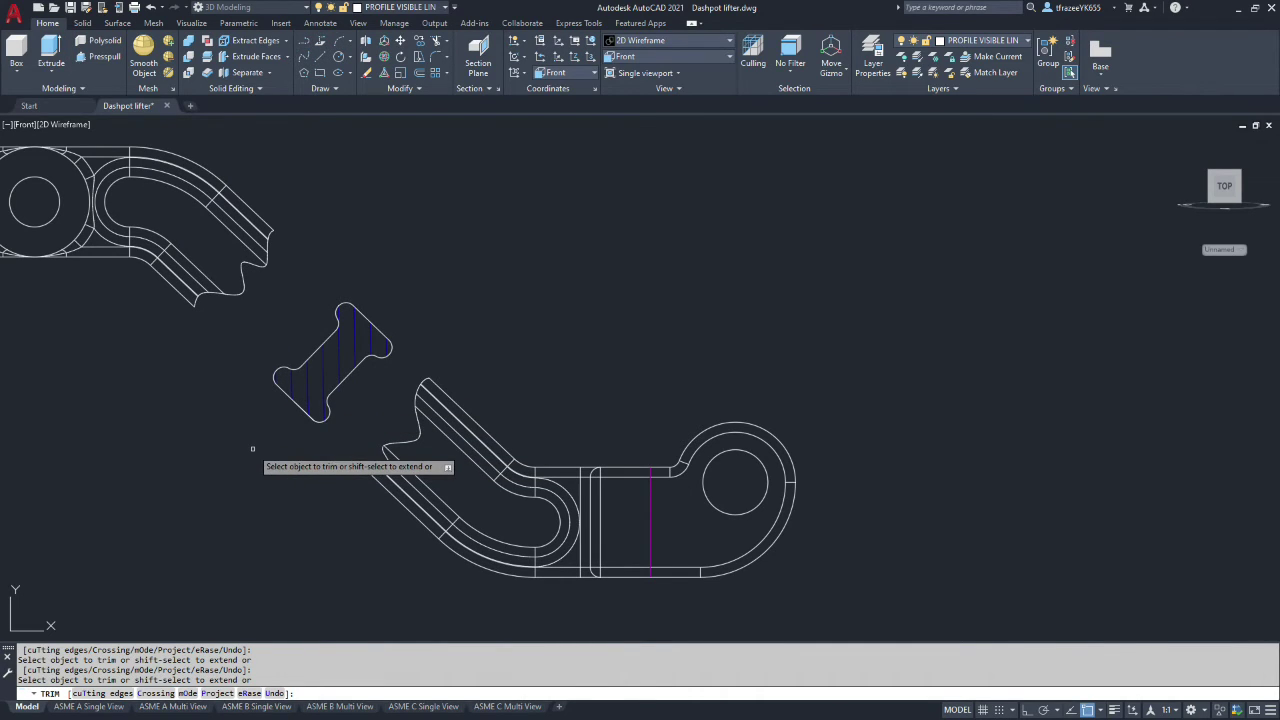
key(Escape)
key(Escape)
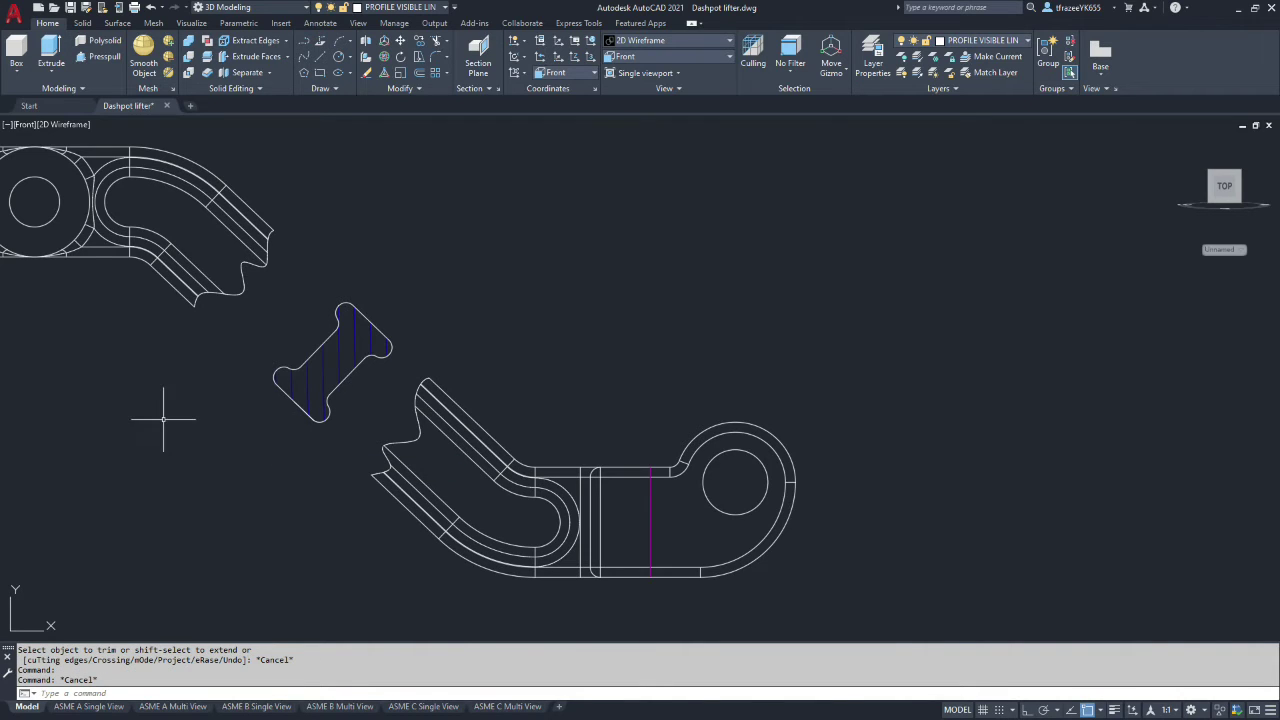
Look over the whole broken front view and orbit the model toward the lifter's top profile
scroll(163, 420, down, 8)
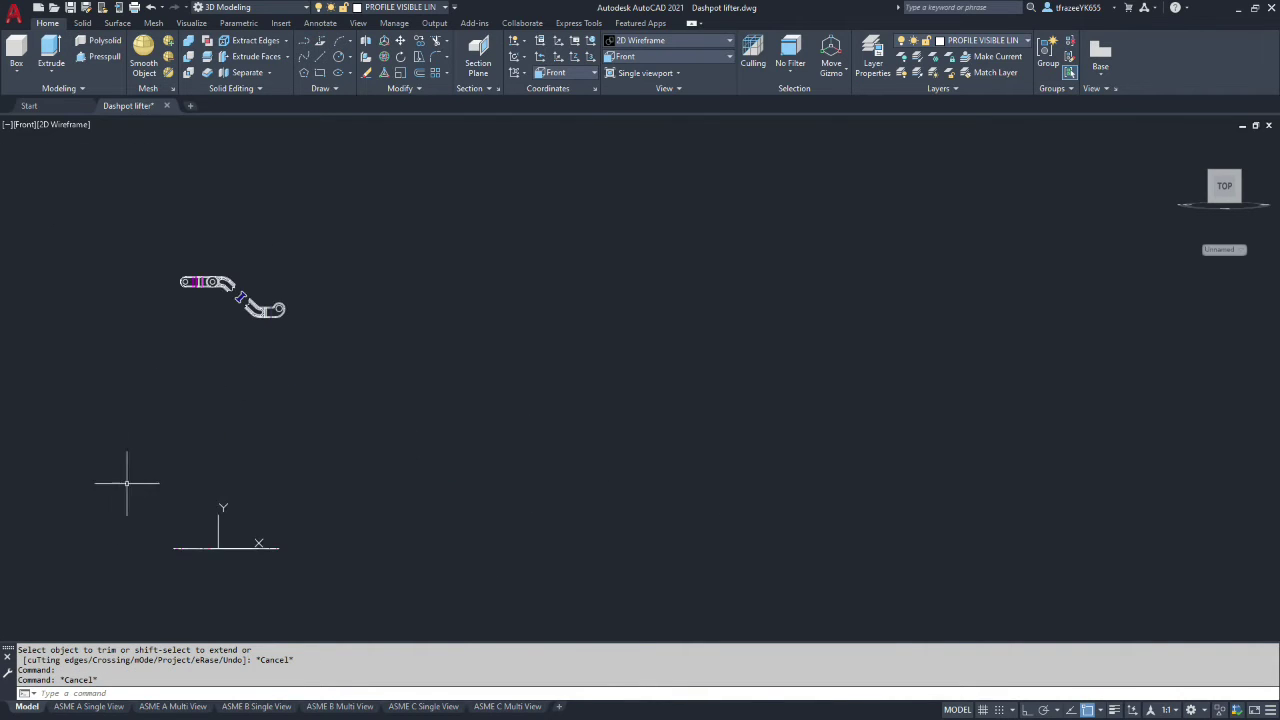
scroll(126, 483, up, 3)
scroll(189, 371, down, 3)
scroll(188, 278, up, 3)
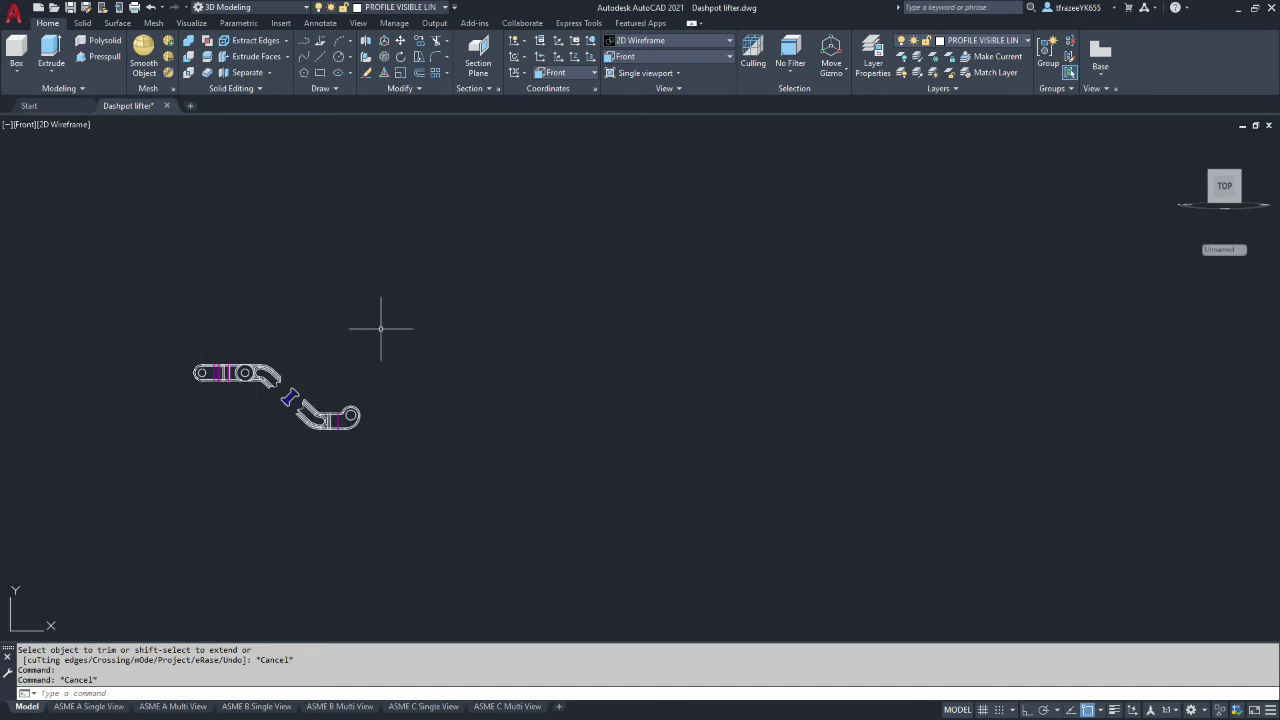
scroll(219, 388, up, 2)
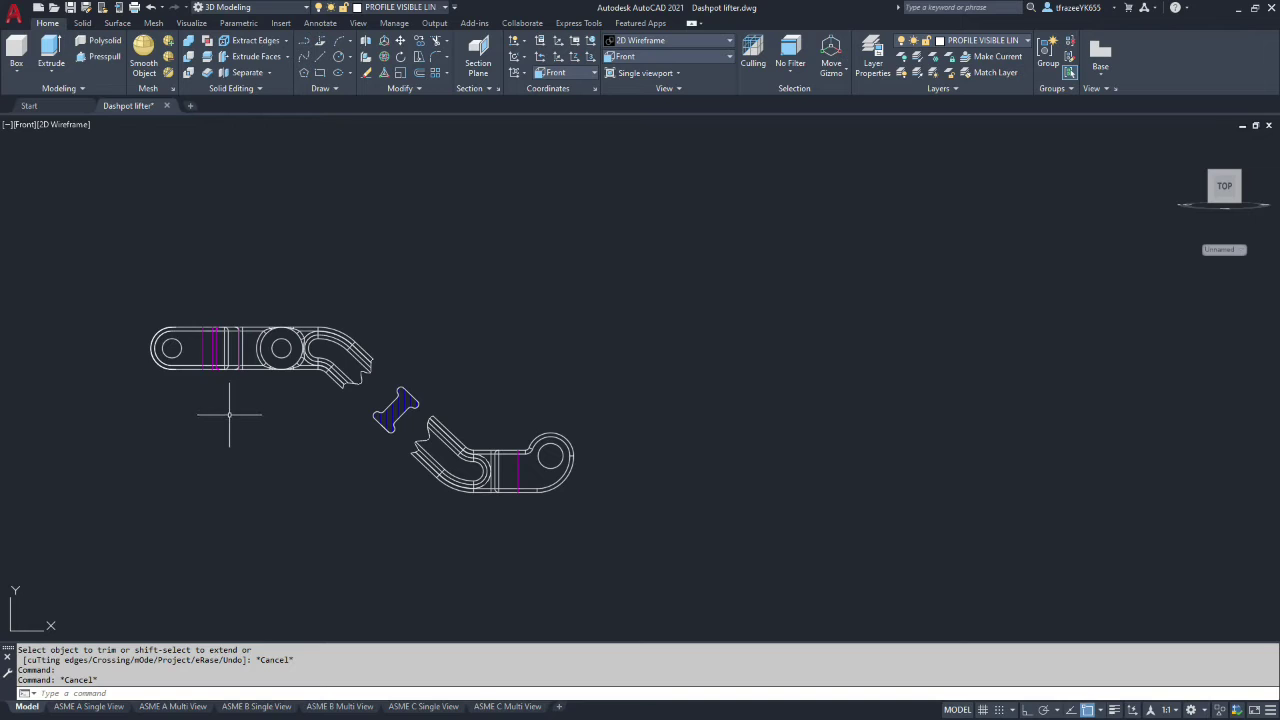
scroll(230, 422, down, 5)
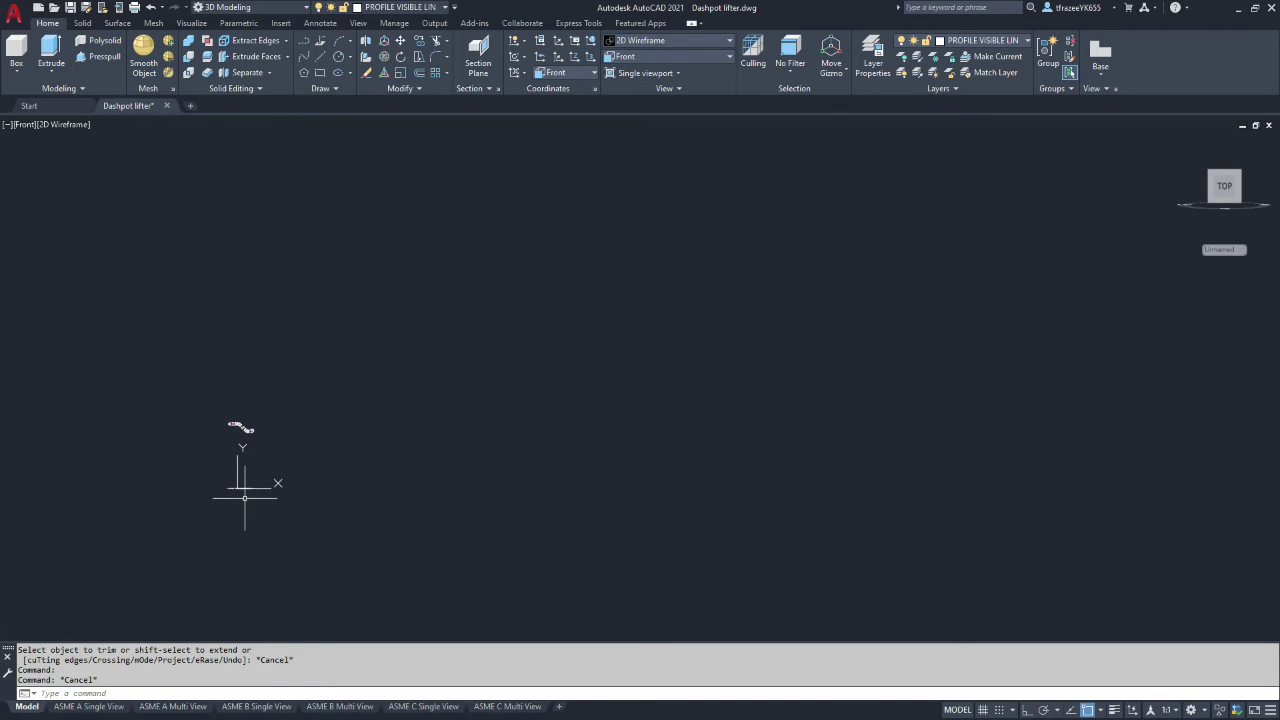
shift+middle_drag(315, 490, 271, 514)
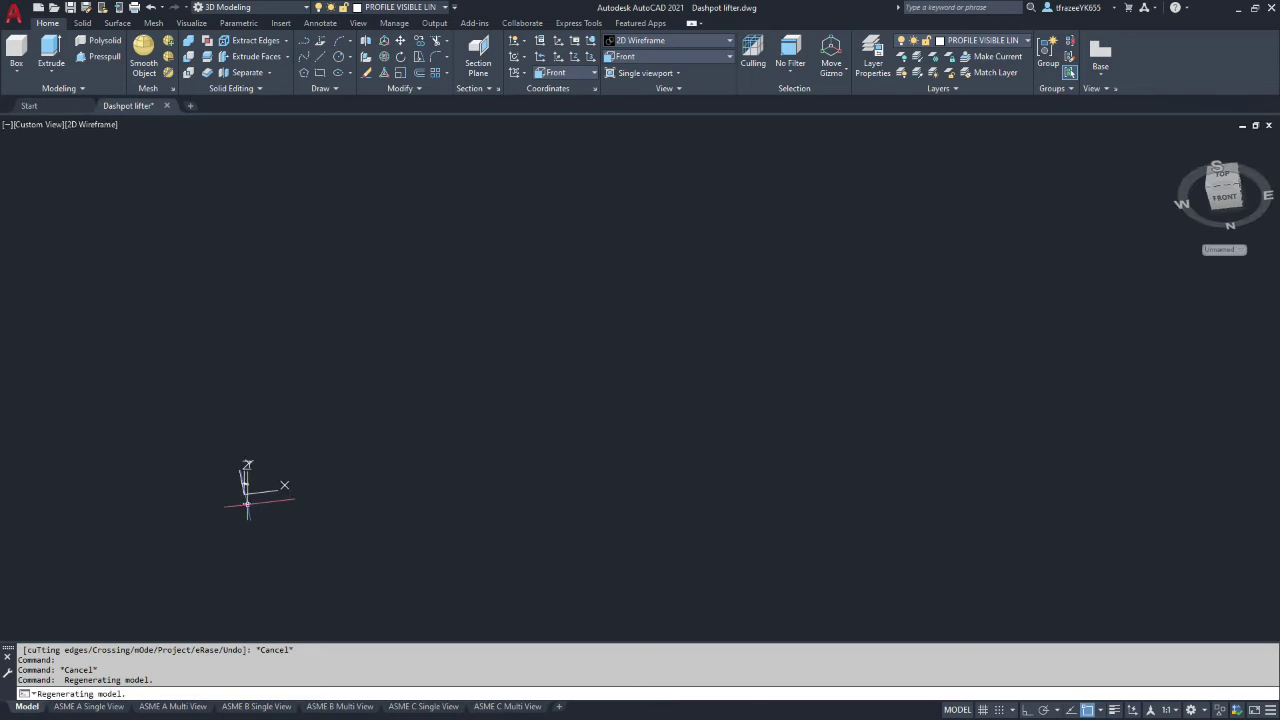
scroll(258, 532, up, 5)
shift+middle_drag(285, 540, 289, 406)
scroll(293, 416, up, 3)
scroll(253, 507, down, 6)
scroll(231, 557, up, 2)
shift+middle_drag(231, 557, 201, 440)
scroll(201, 440, up, 4)
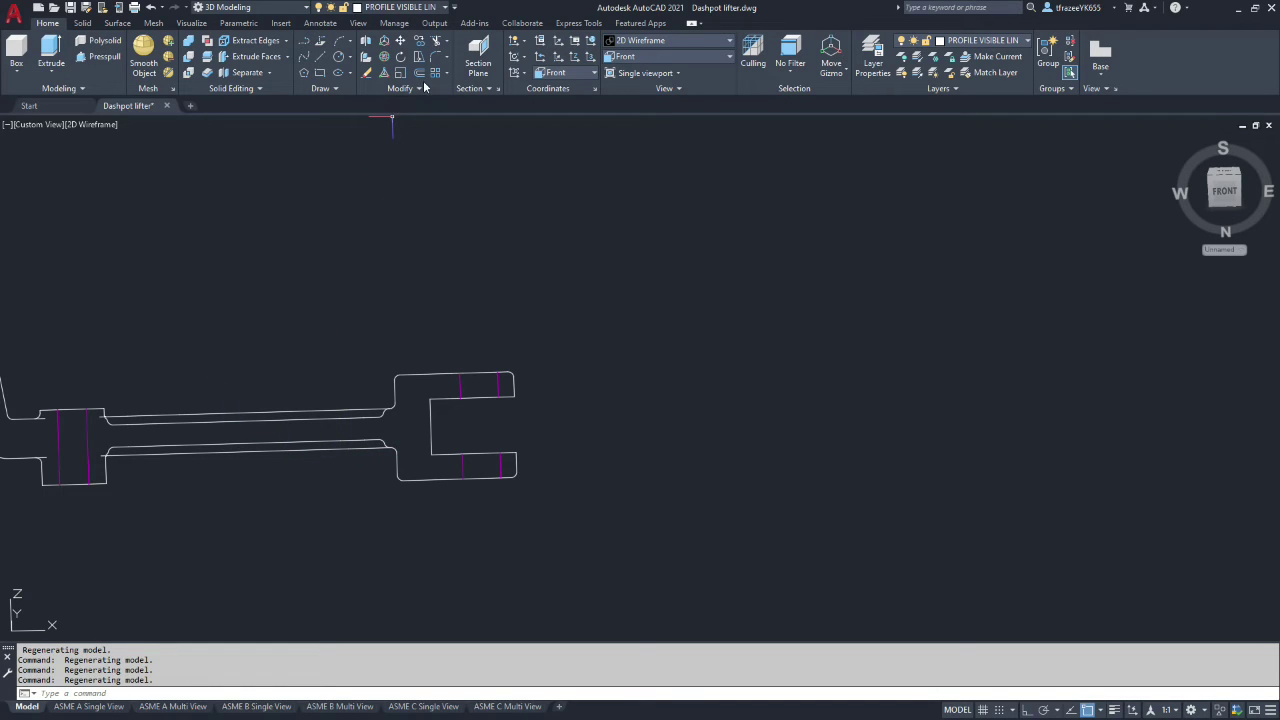
Set the coordinate system to World and switch to the Top view, framed on the lifter's profile
click(565, 73)
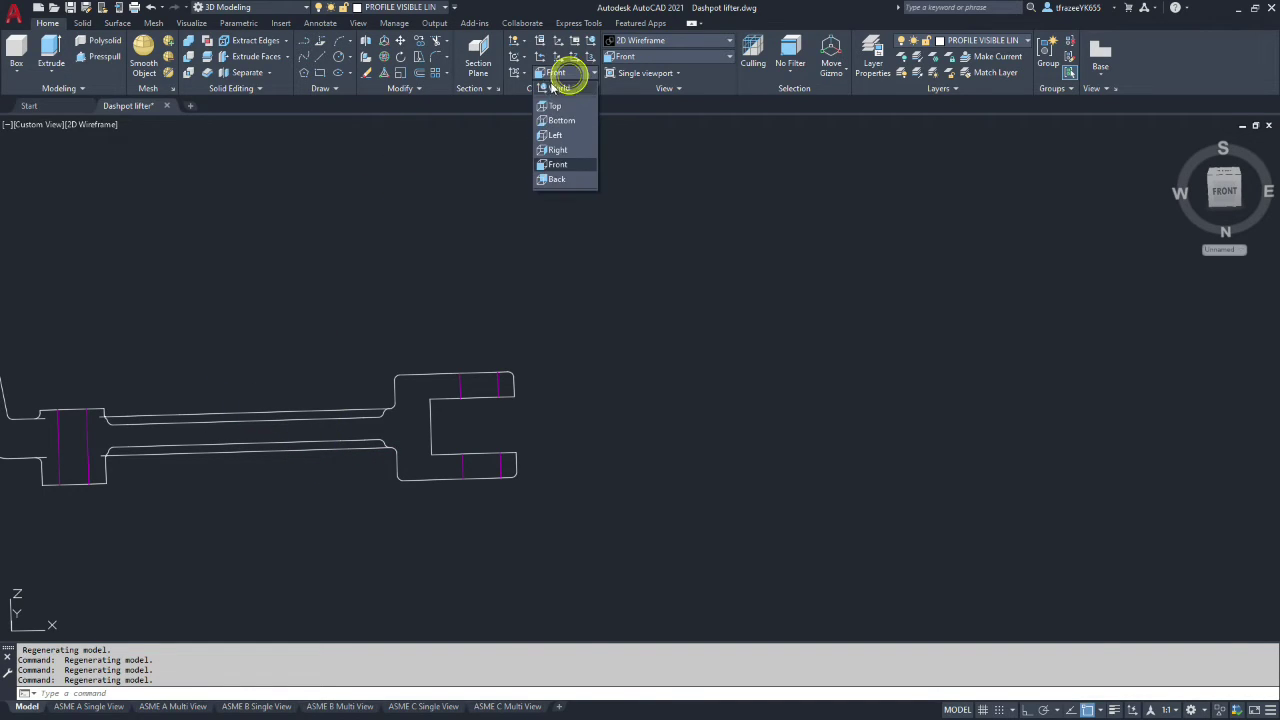
click(559, 89)
click(626, 57)
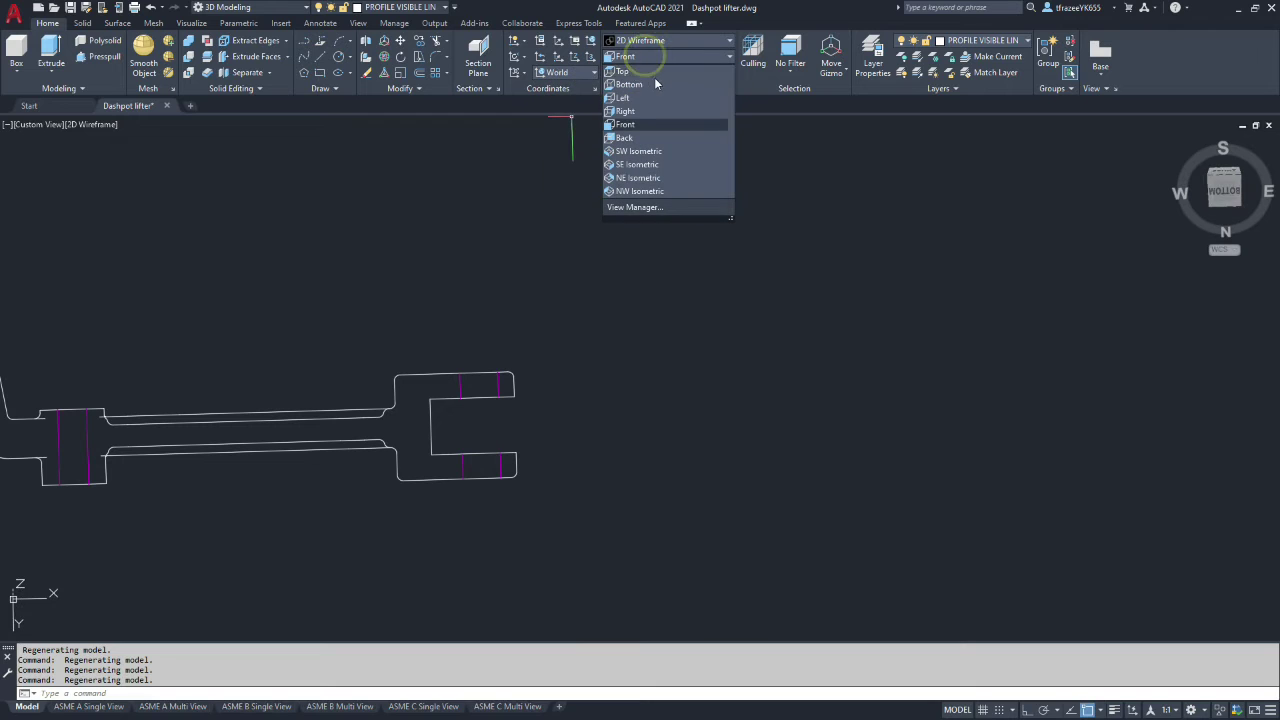
click(624, 72)
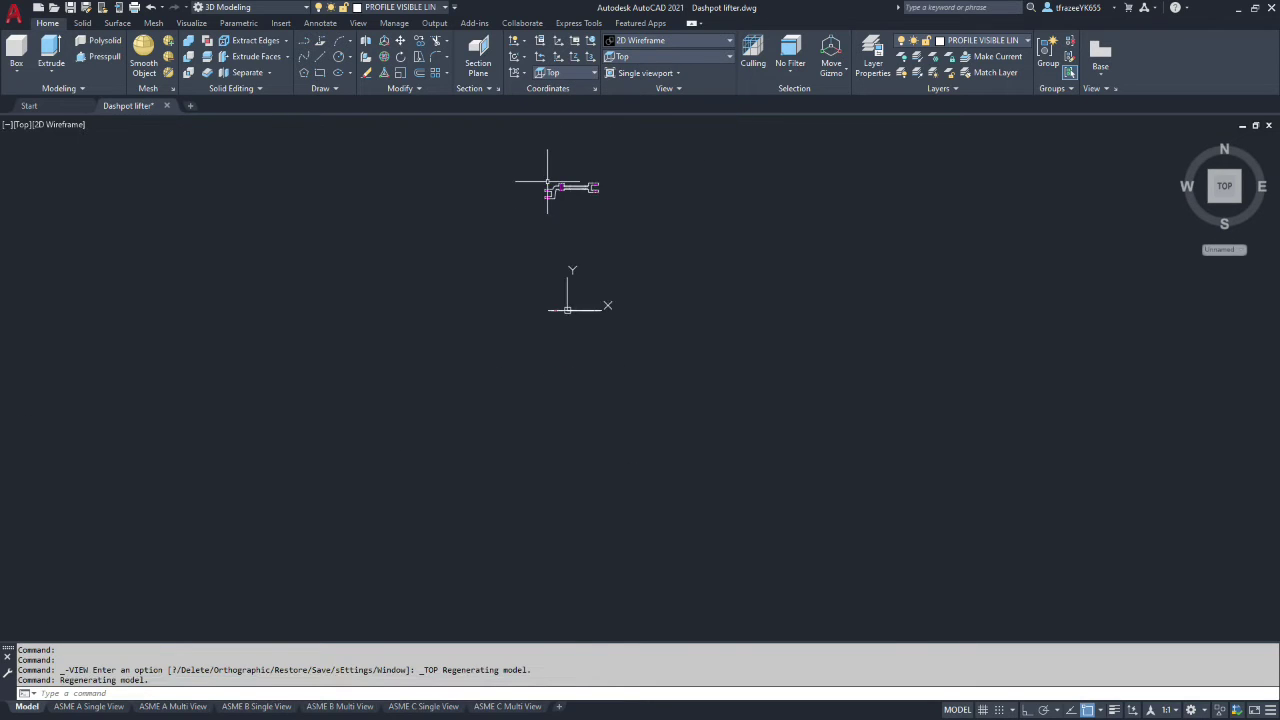
scroll(563, 175, up, 10)
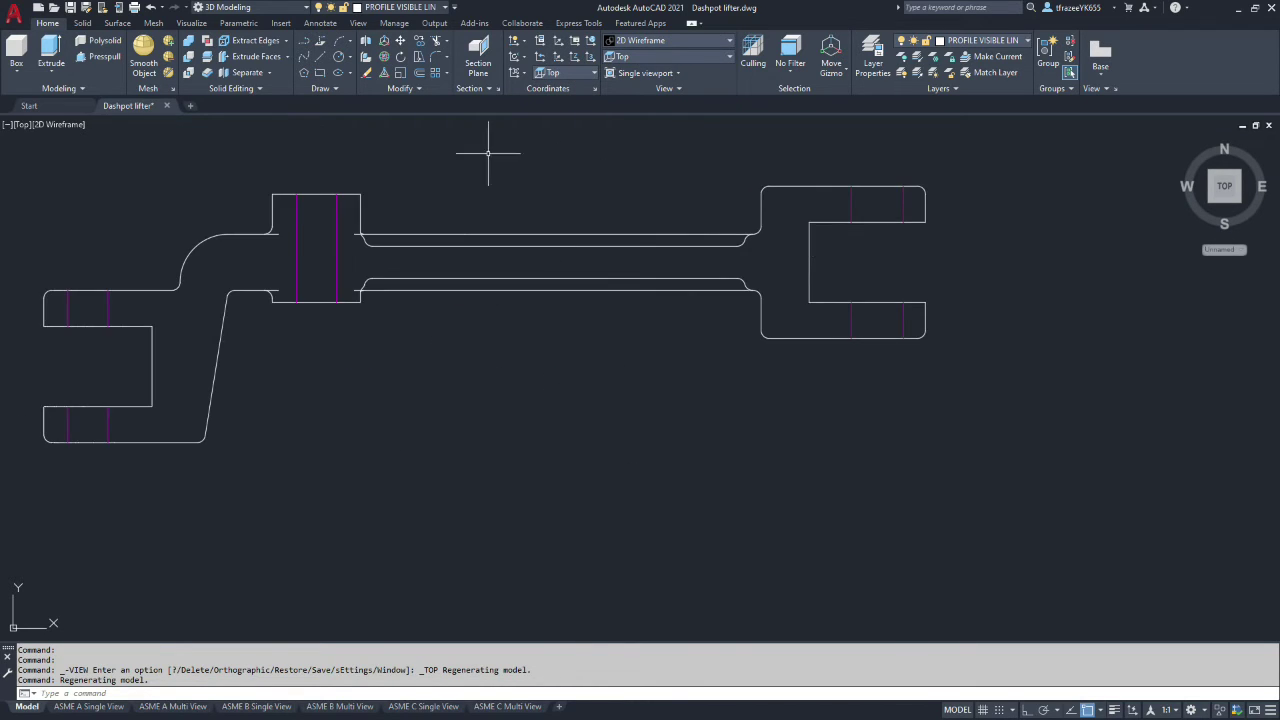
With object snap off, draw a wavy spline break line across the straight arm just right of the central boss
click(306, 56)
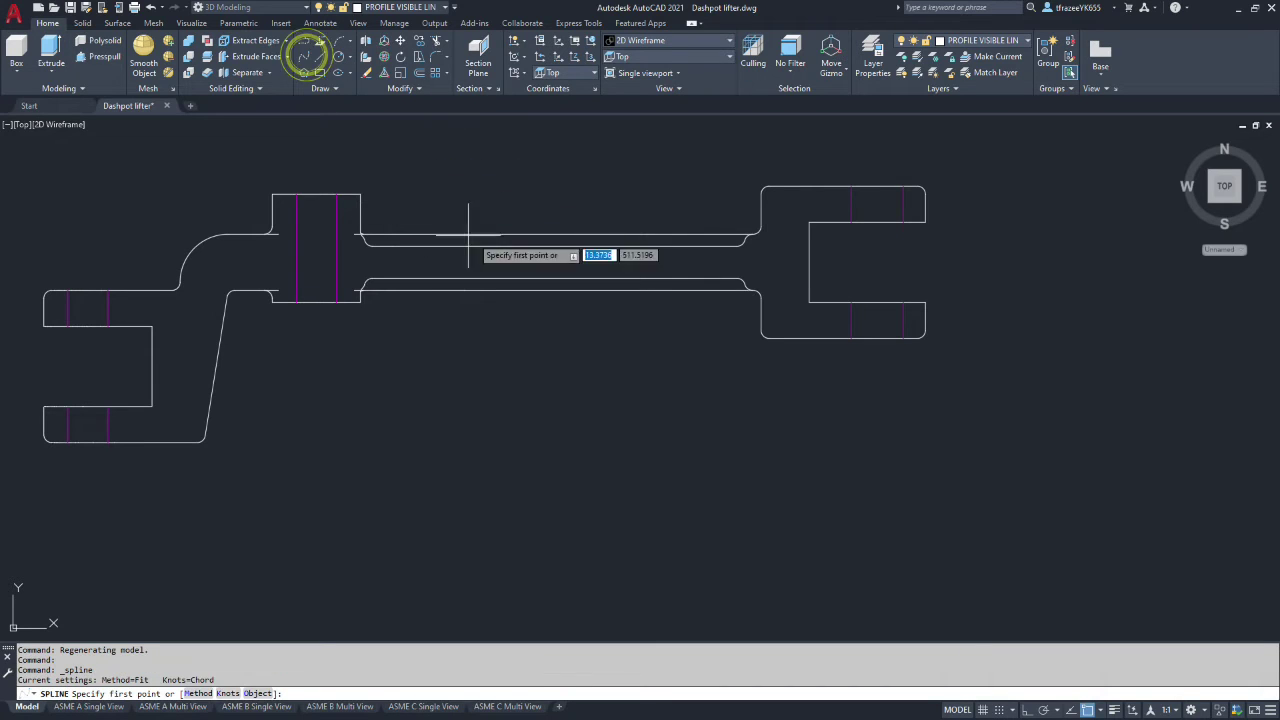
click(1087, 711)
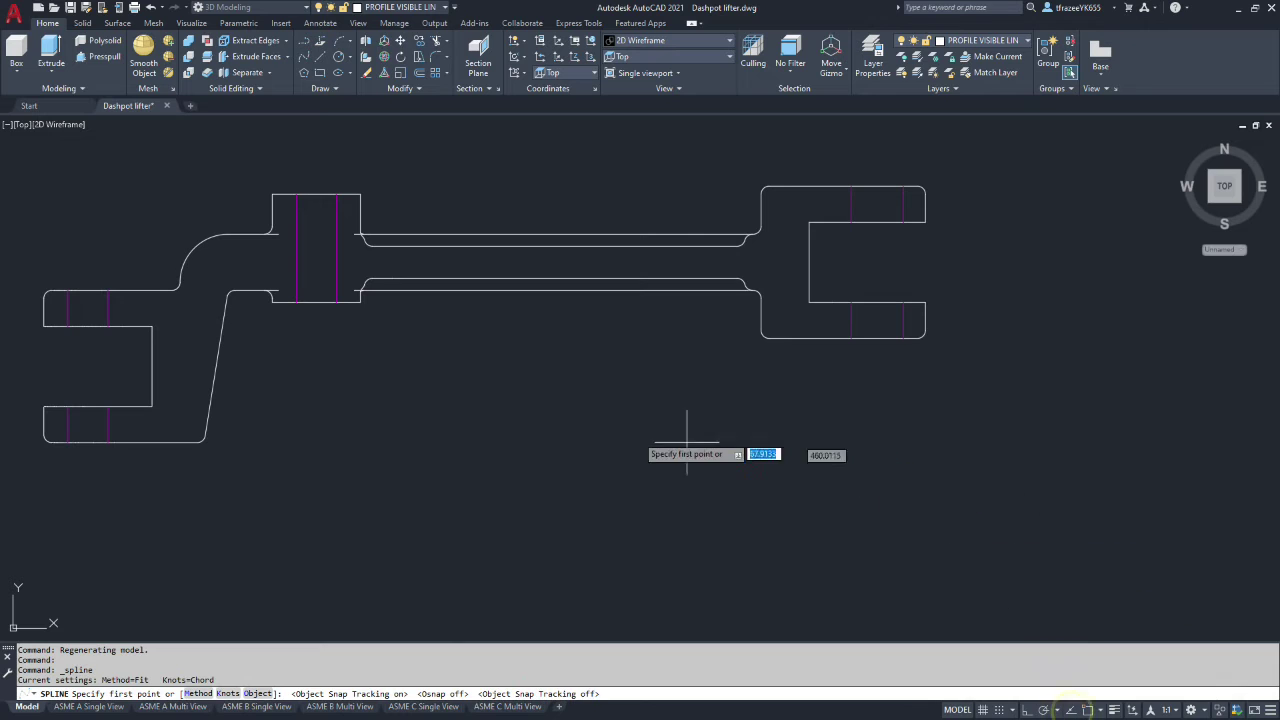
click(444, 208)
click(434, 222)
click(446, 238)
click(438, 251)
click(450, 265)
click(436, 279)
click(443, 288)
click(430, 297)
click(424, 305)
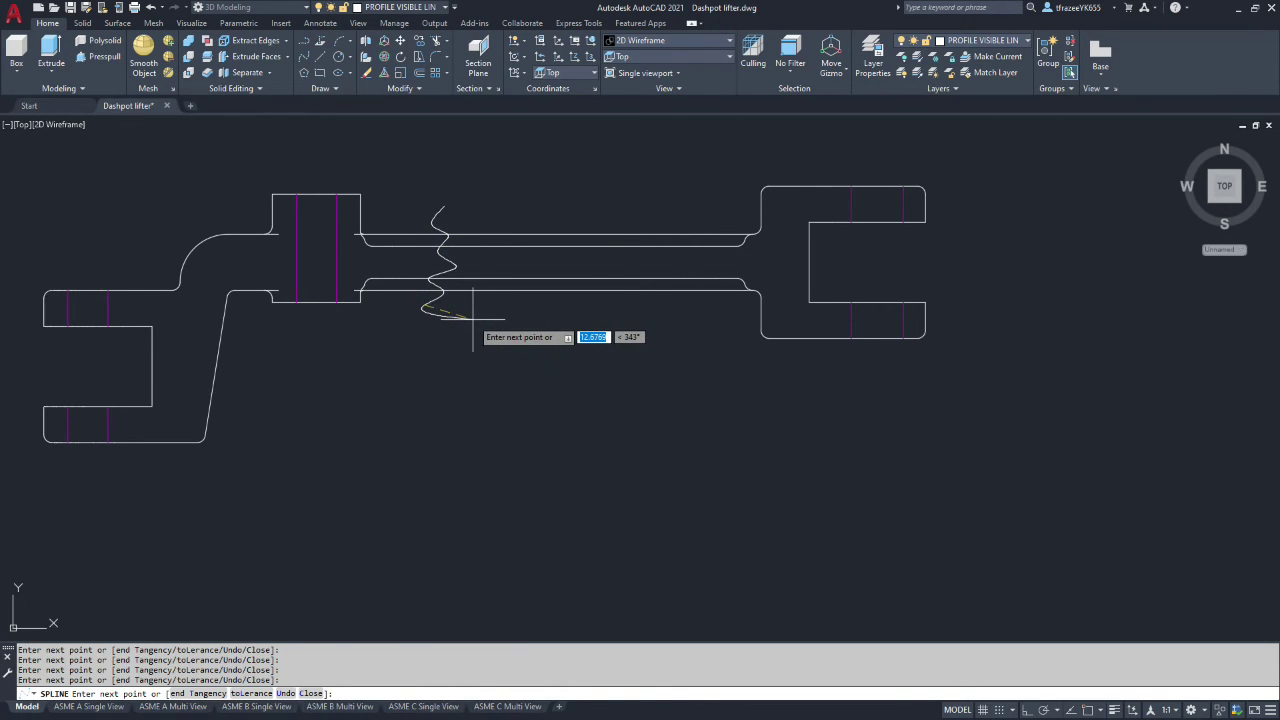
key(Return)
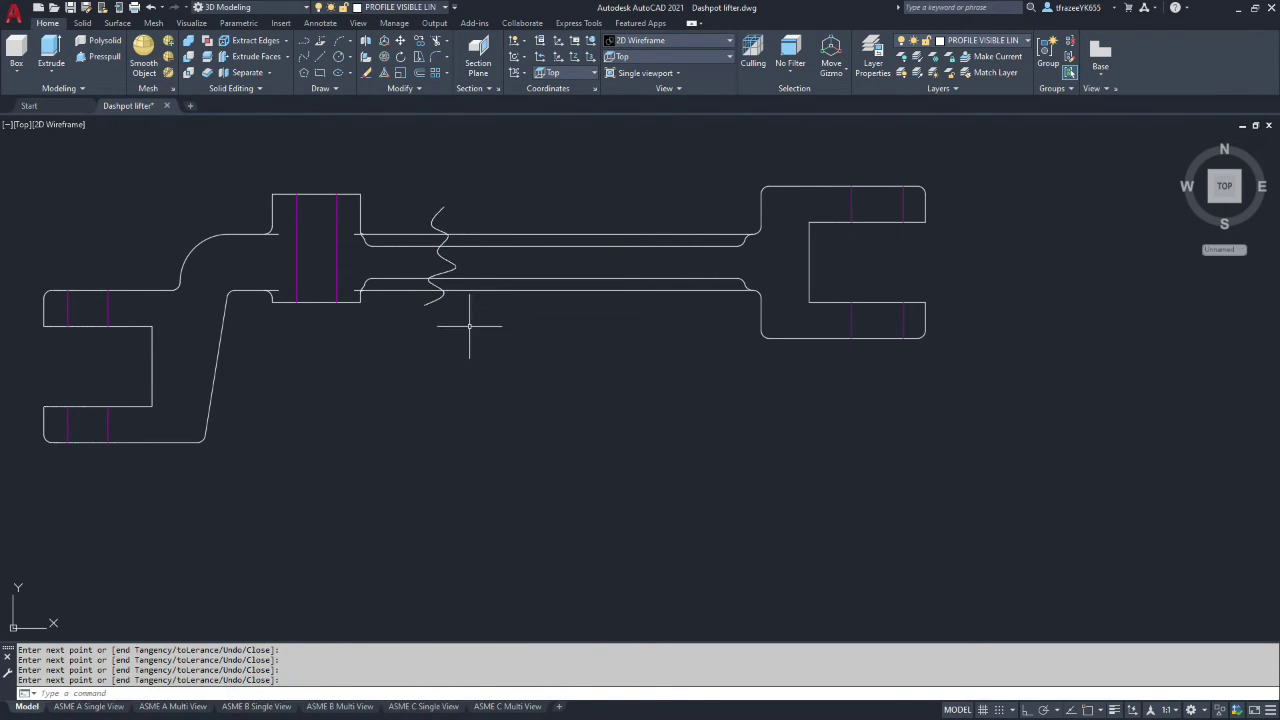
Draw a second wavy spline break line across the arm, between the first one and the right-hand fork
click(308, 57)
click(620, 205)
click(608, 221)
click(625, 230)
click(611, 243)
click(626, 256)
click(614, 266)
click(629, 281)
click(621, 300)
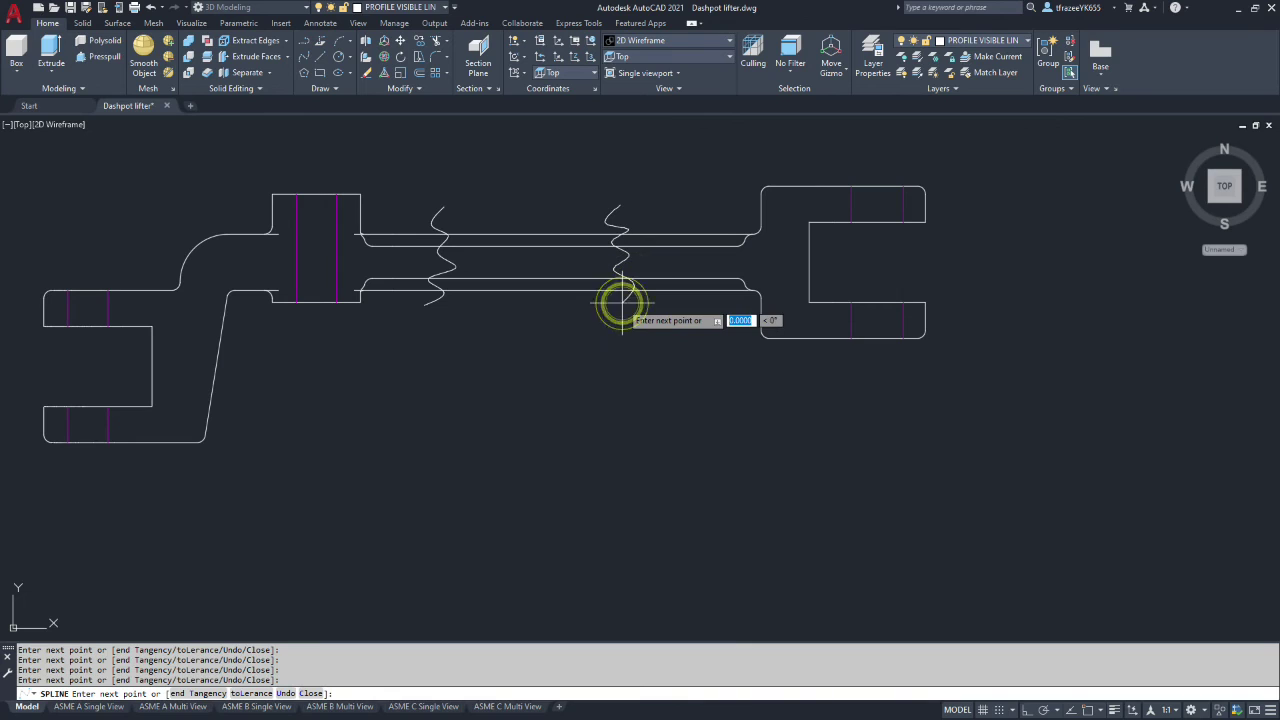
key(Return)
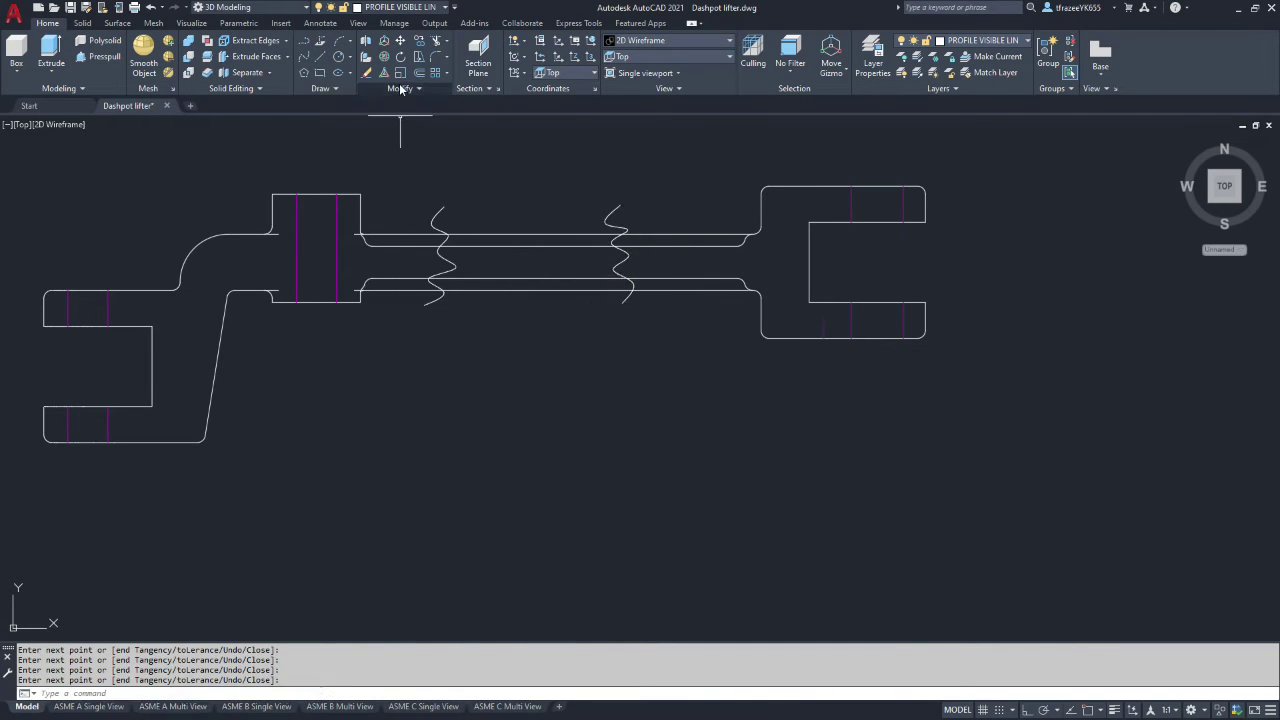
Trim away the four horizontal arm lines between the two break lines in the top view
click(437, 40)
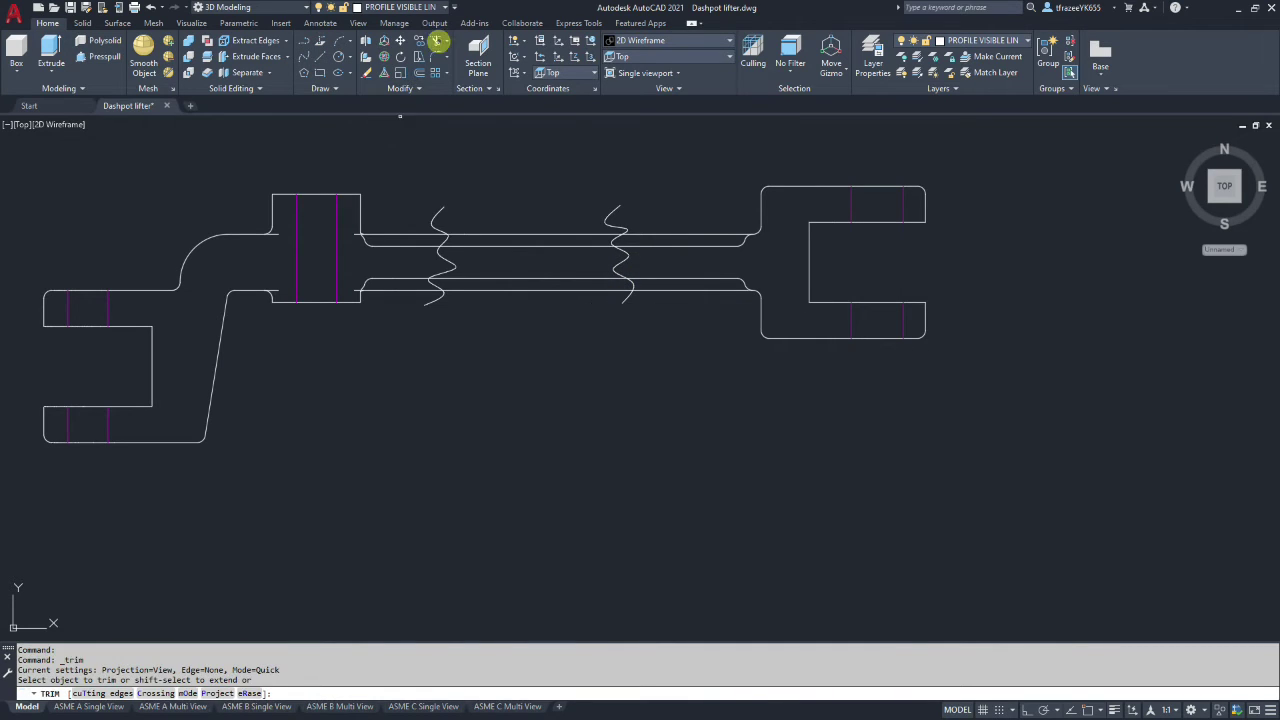
click(518, 240)
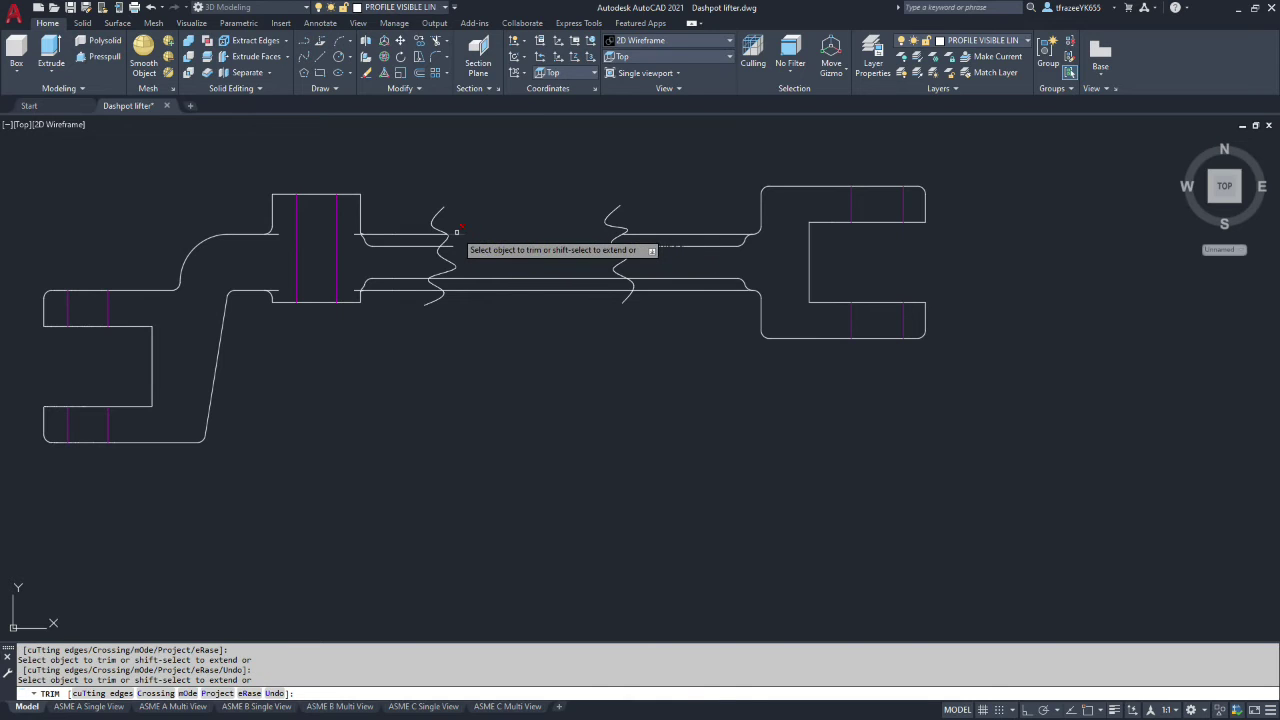
click(505, 277)
click(503, 291)
click(458, 292)
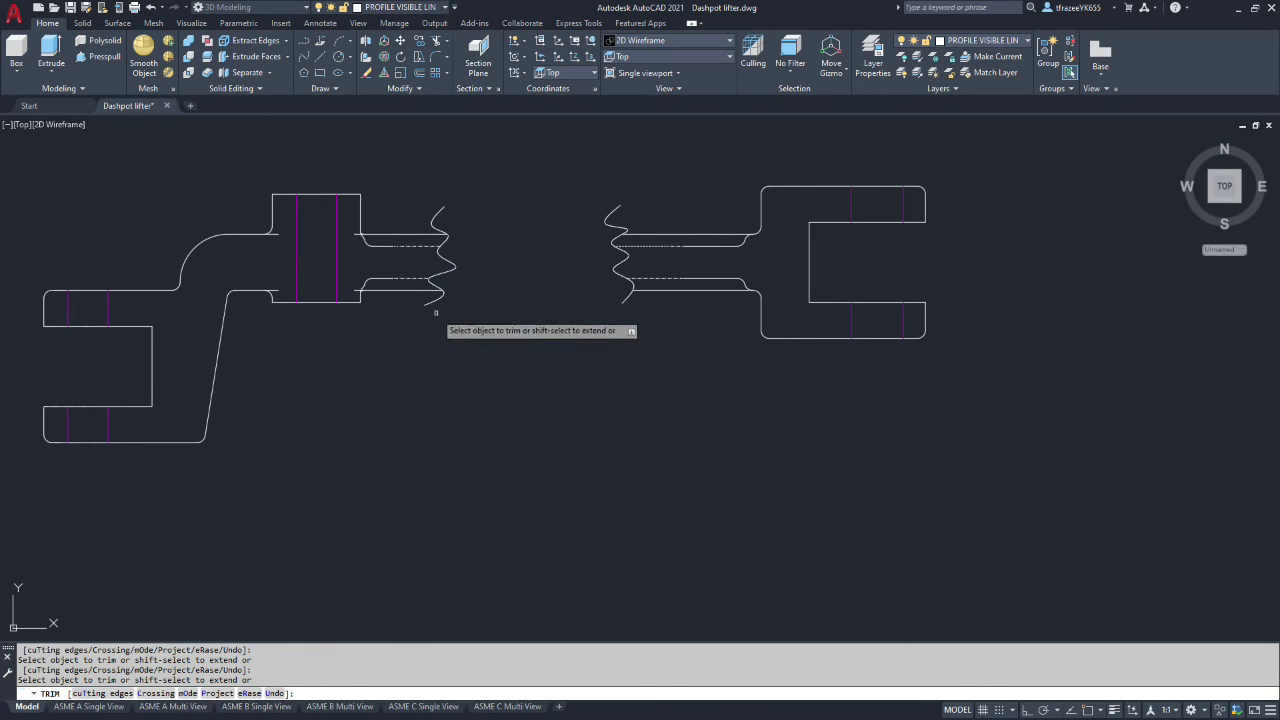
Trim the four spline ends of the break lines that stick out past the arm's outer edges in the top view
click(428, 300)
click(438, 211)
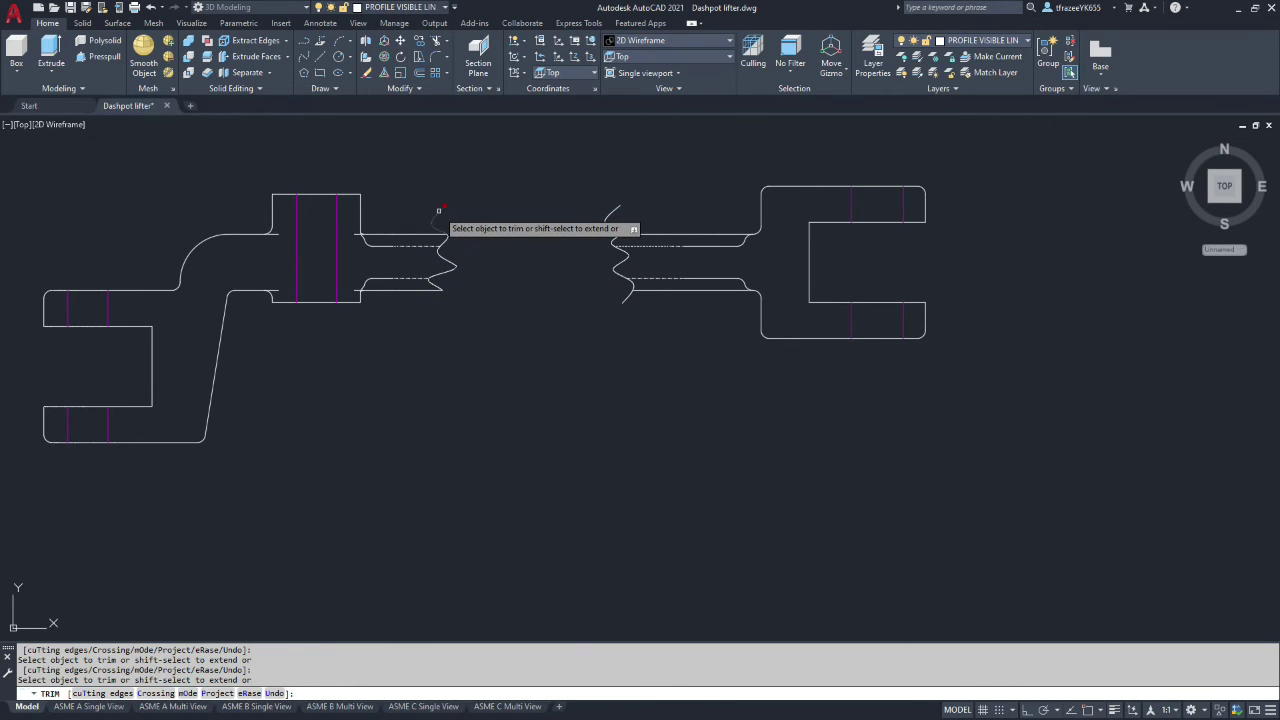
click(613, 209)
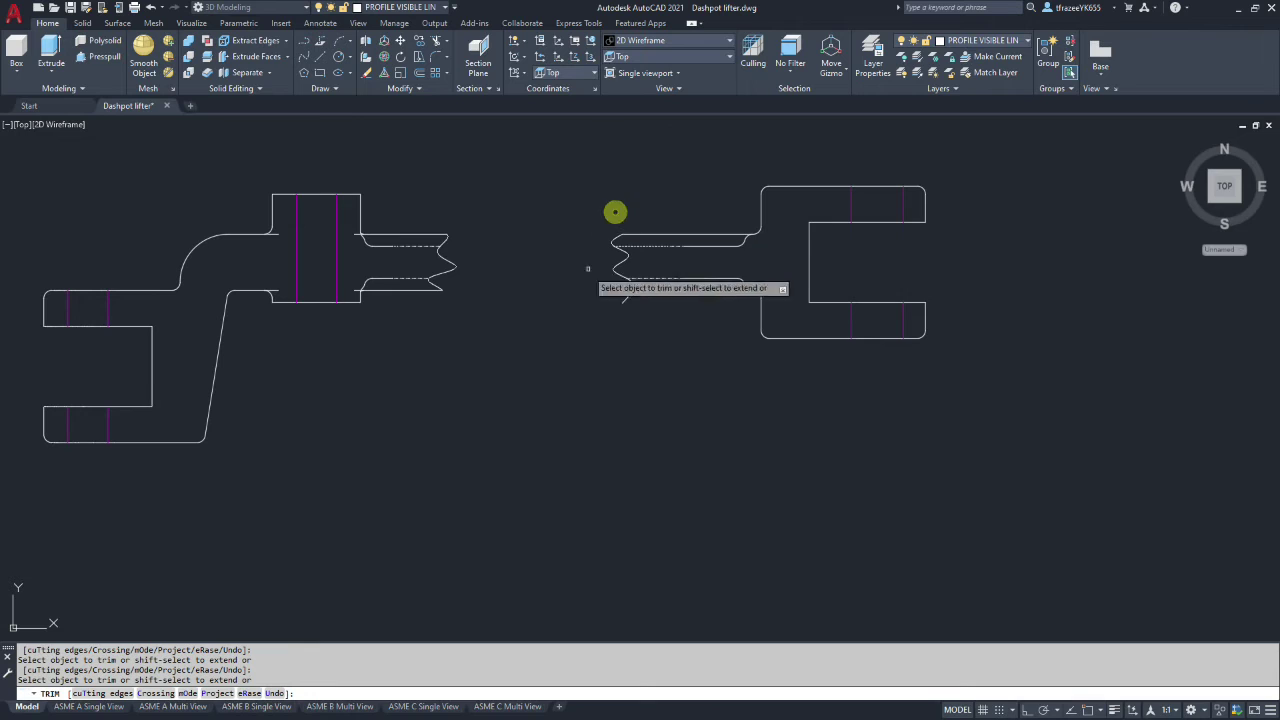
click(625, 298)
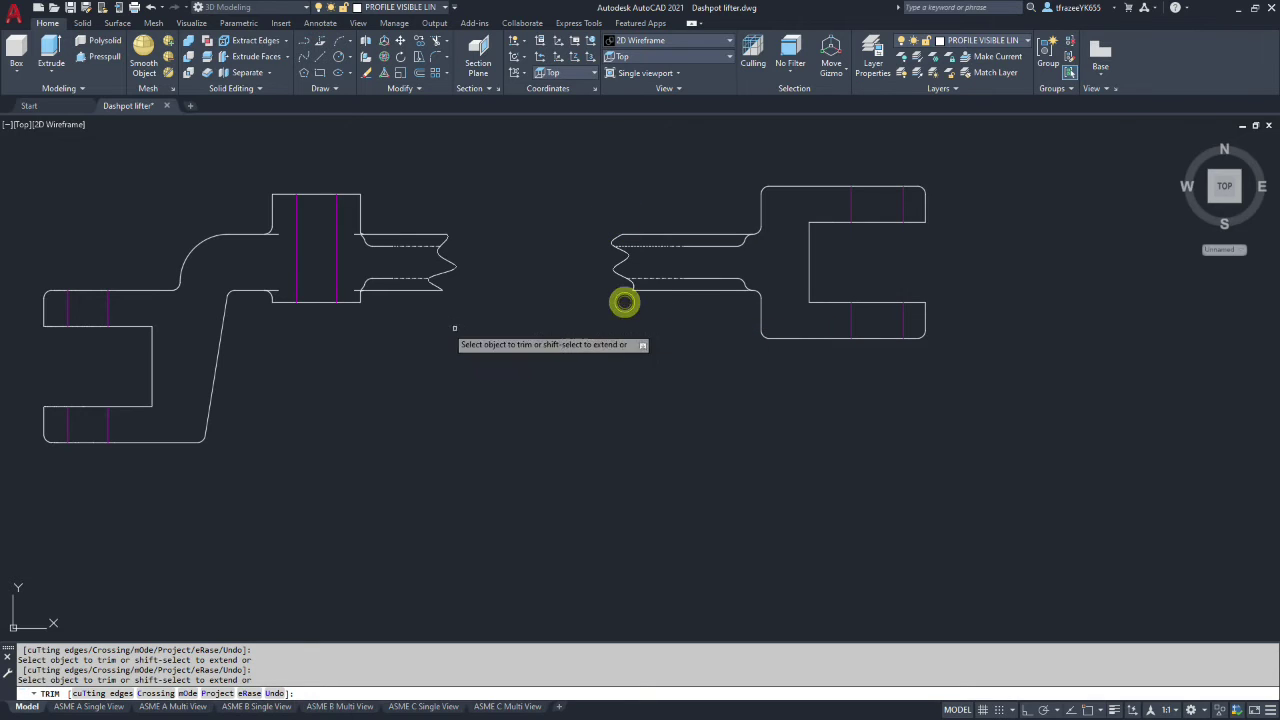
scroll(395, 288, up, 5)
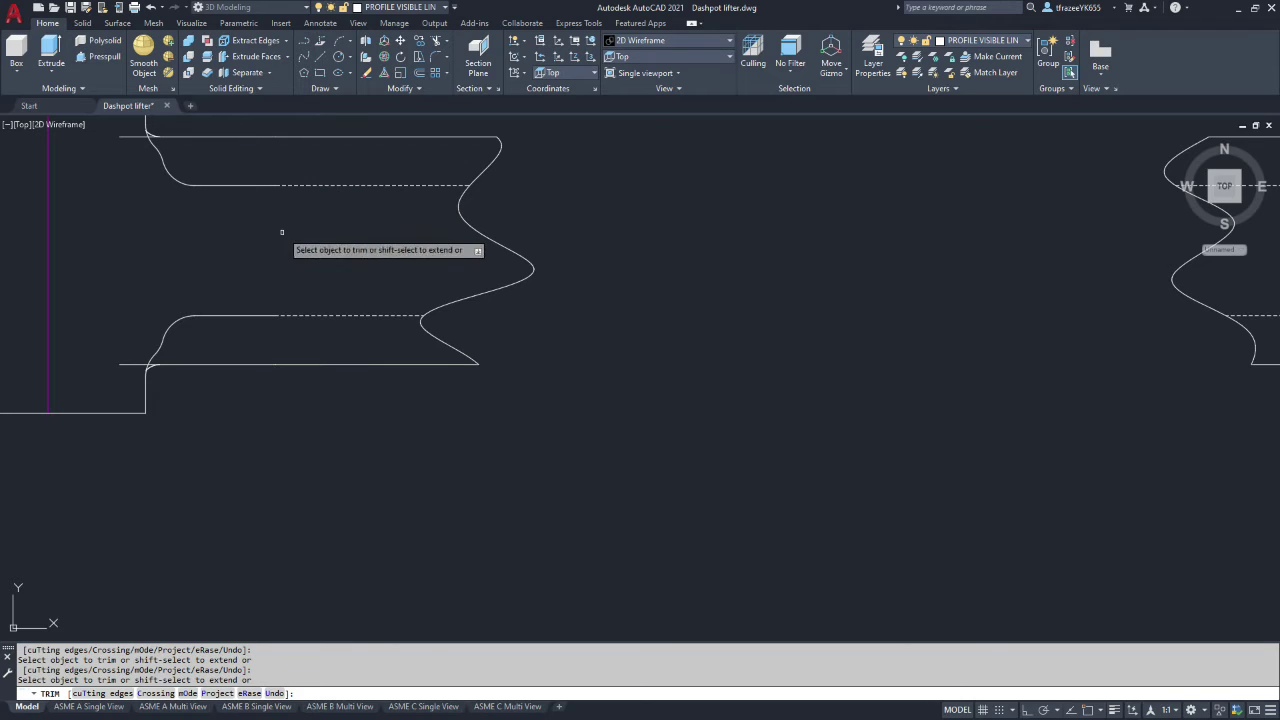
key(Escape)
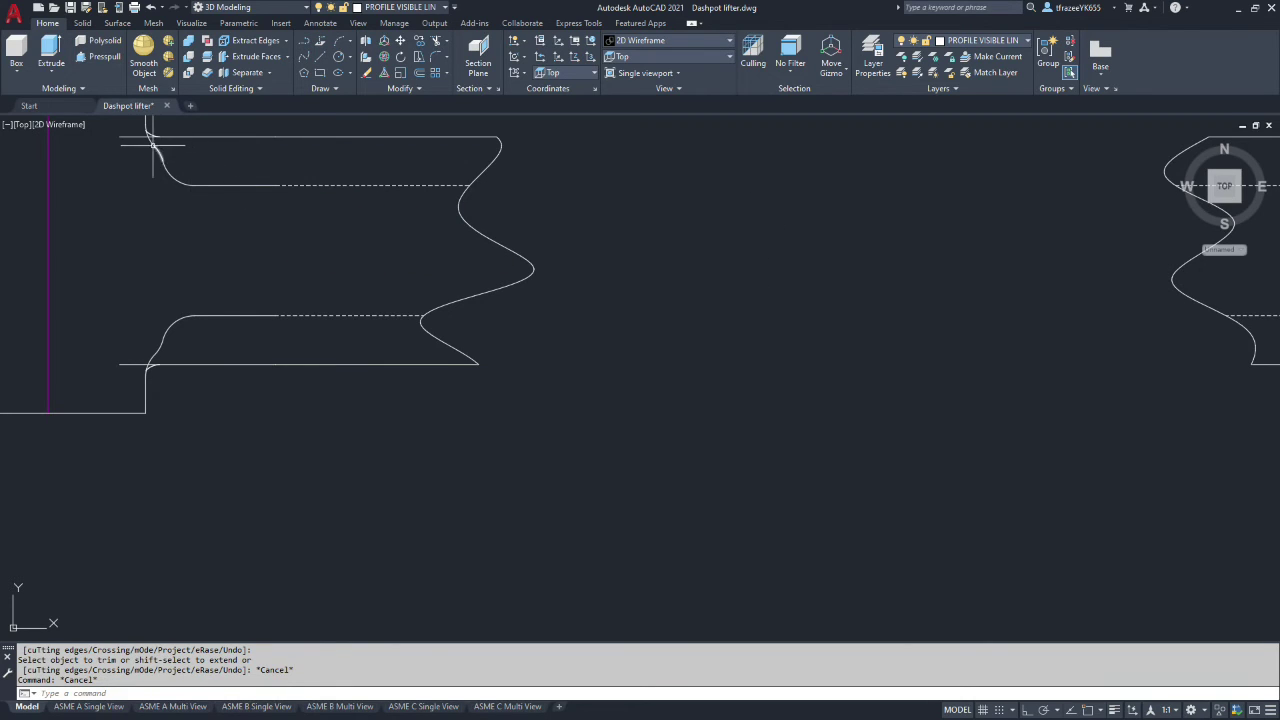
Move the inner horizontal lines and their end arcs on both broken arm pieces in the top view to the HIDDEN LINES layer
click(150, 143)
click(212, 222)
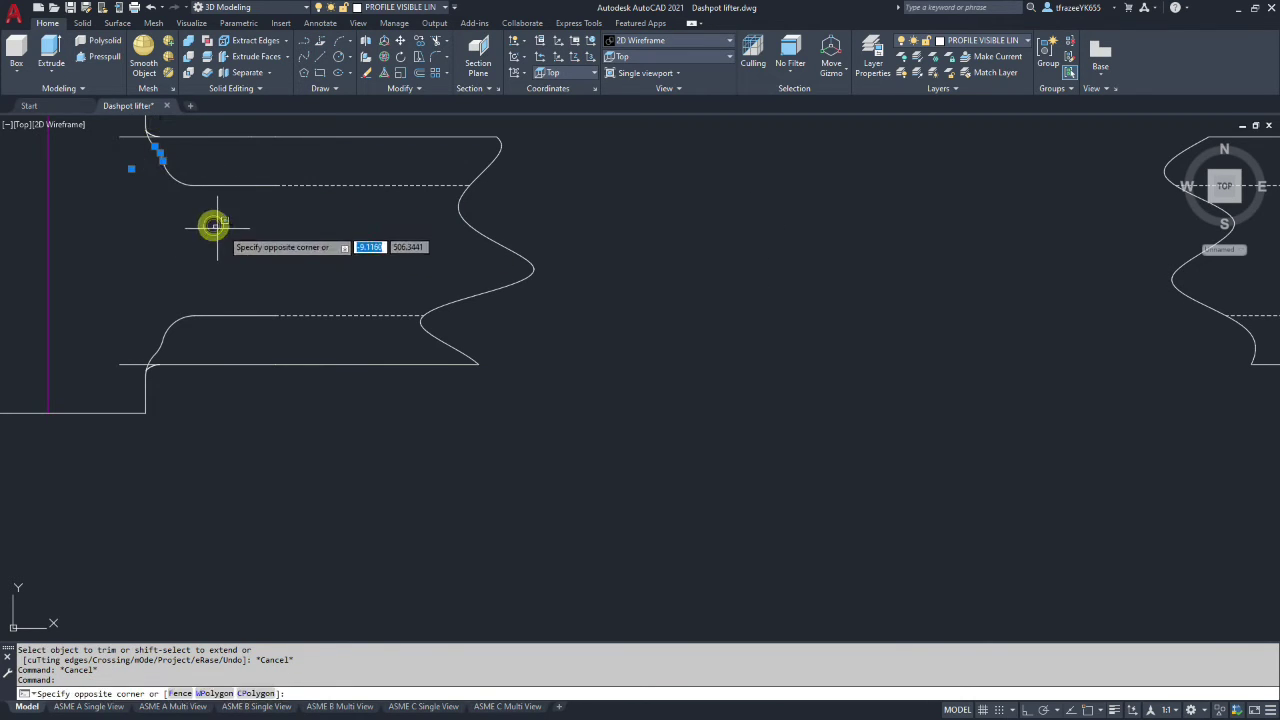
key(Escape)
click(381, 234)
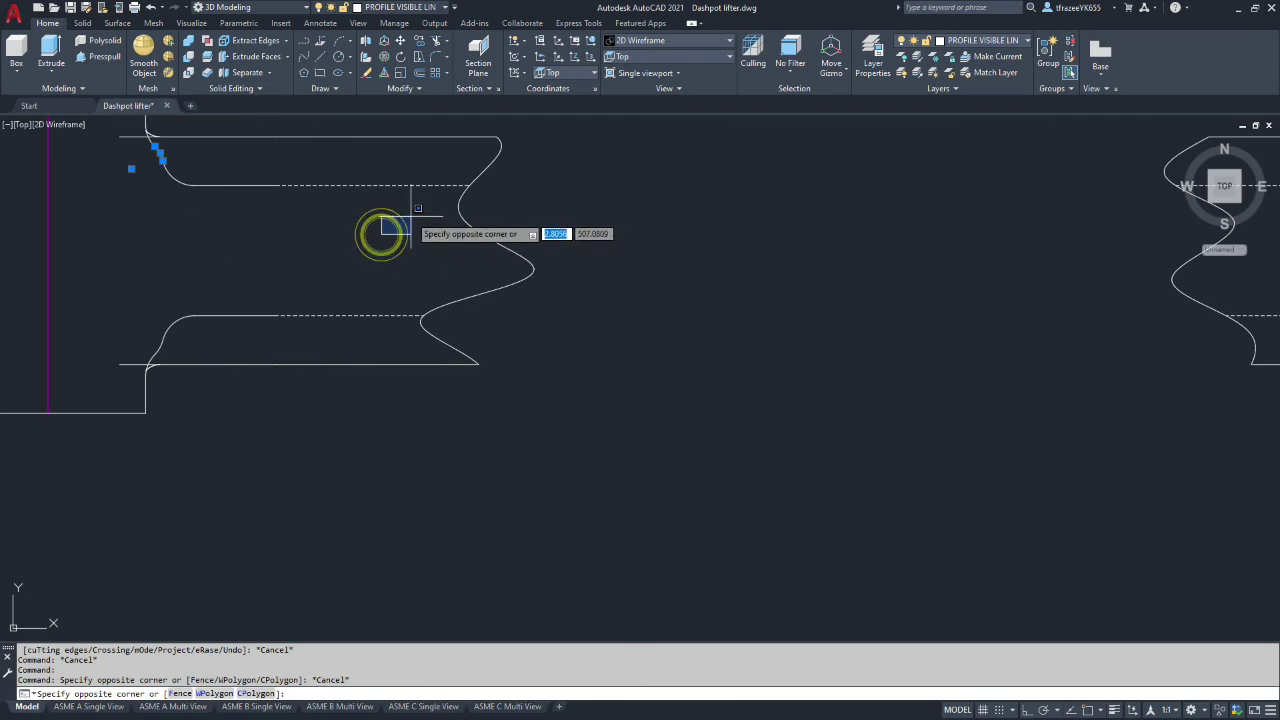
click(128, 146)
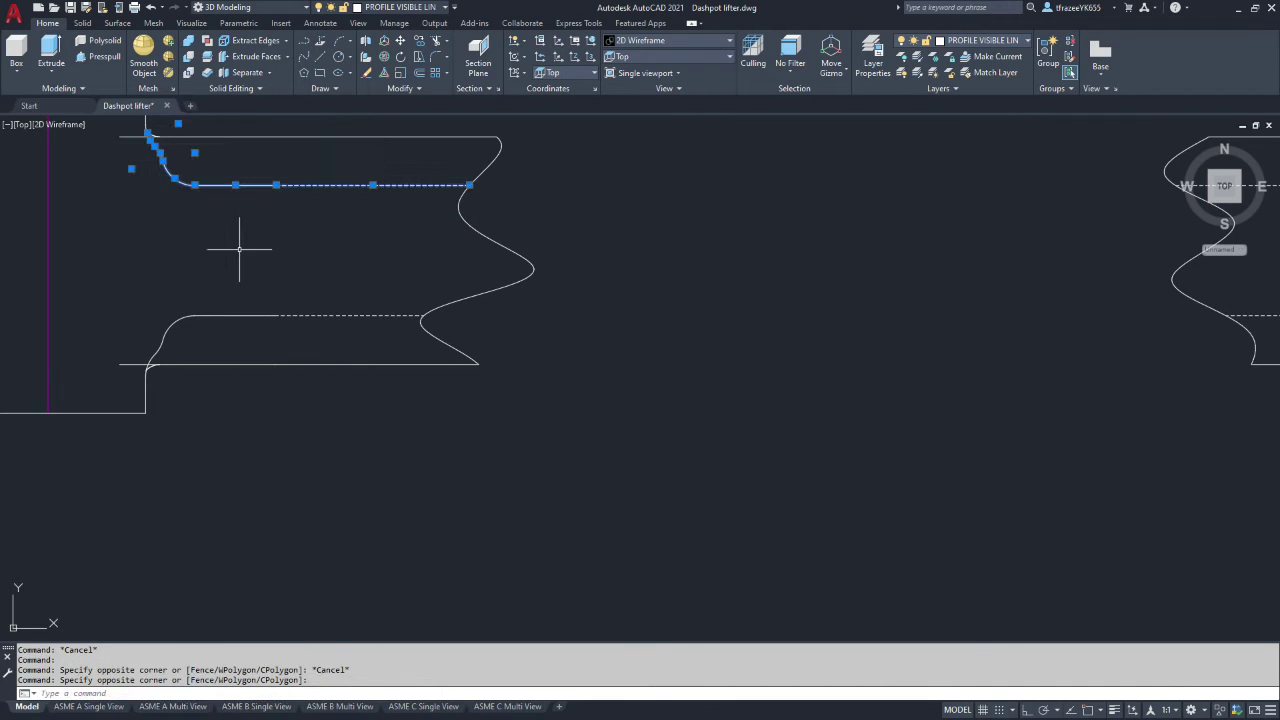
click(412, 325)
click(130, 307)
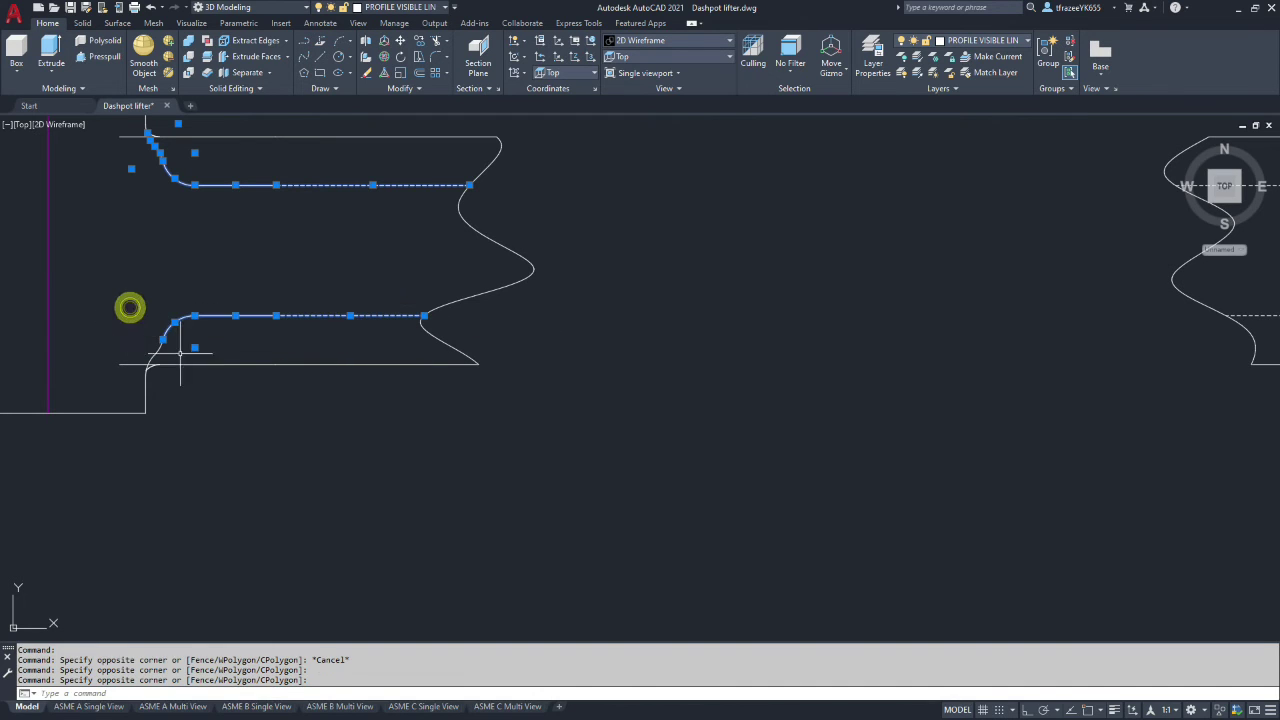
click(170, 356)
click(134, 347)
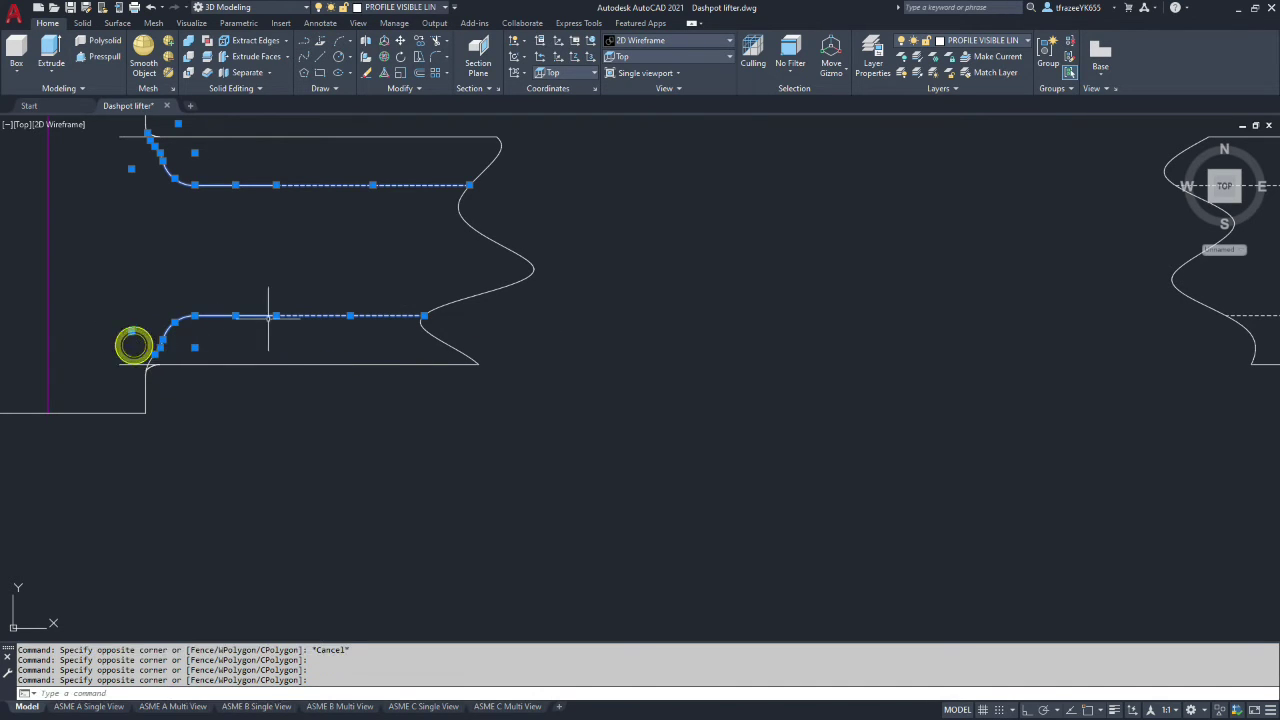
scroll(143, 349, up, 5)
click(134, 337)
click(91, 297)
scroll(206, 251, down, 5)
scroll(272, 220, down, 3)
scroll(669, 189, up, 5)
scroll(600, 277, up, 5)
click(545, 306)
click(251, 134)
scroll(223, 151, down, 5)
scroll(151, 152, up, 5)
scroll(543, 200, up, 2)
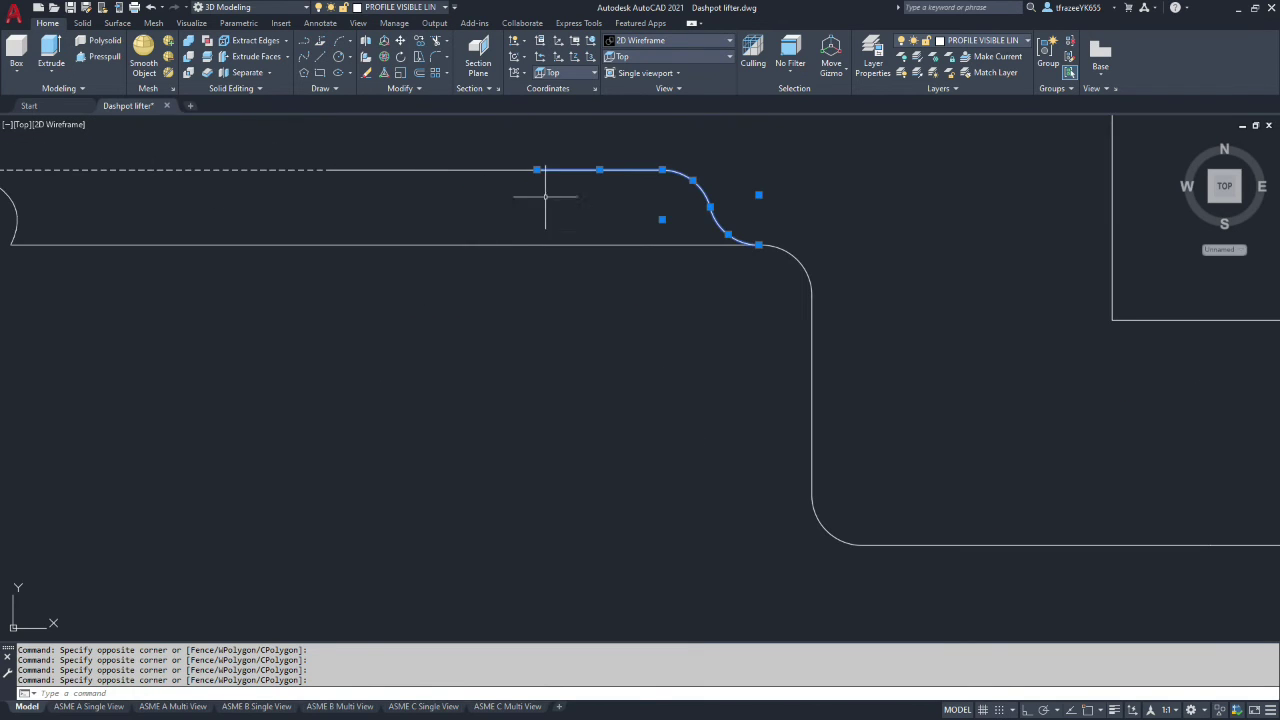
click(539, 201)
click(247, 152)
scroll(247, 152, down, 5)
scroll(339, 197, up, 4)
click(331, 183)
click(288, 168)
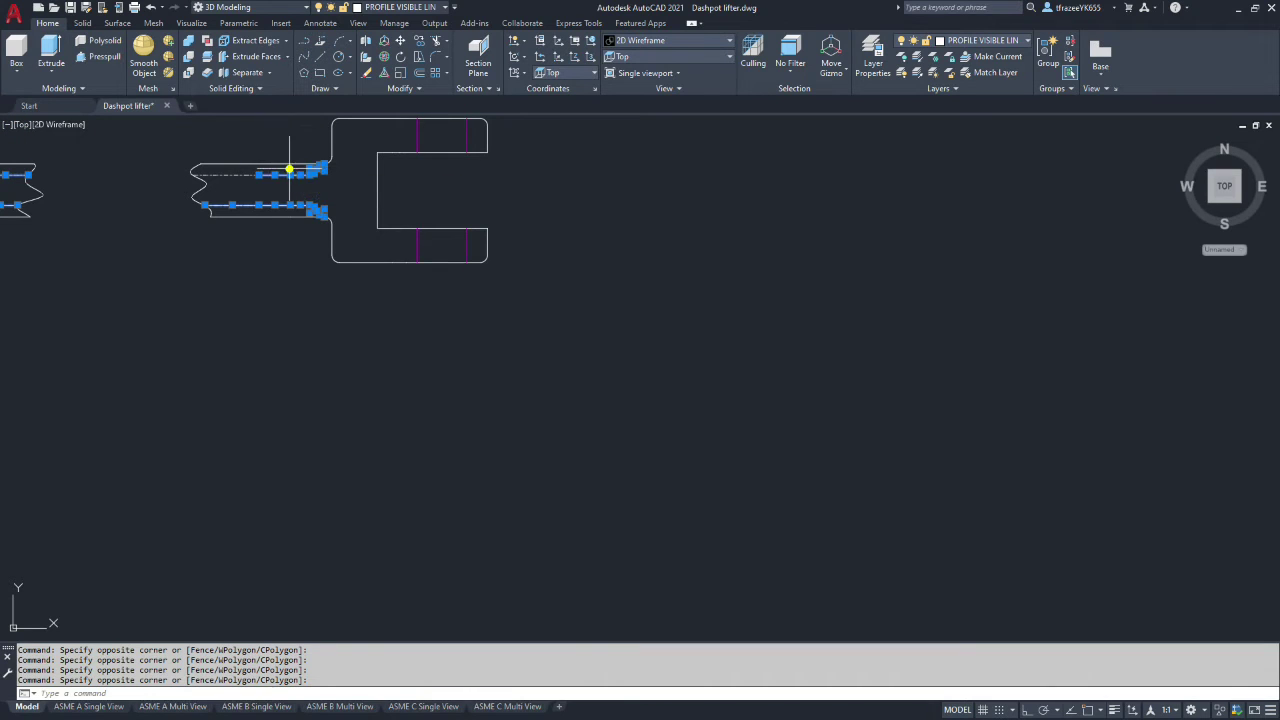
scroll(241, 182, up, 4)
click(258, 178)
click(232, 163)
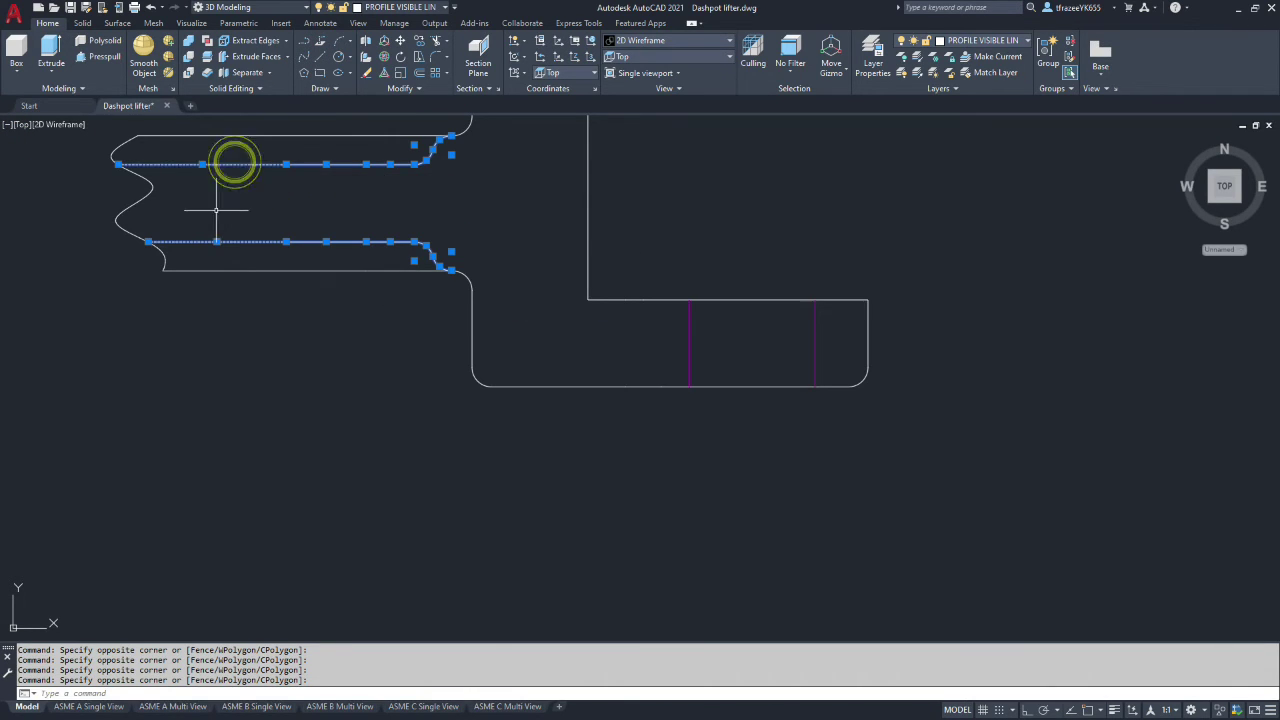
click(1029, 42)
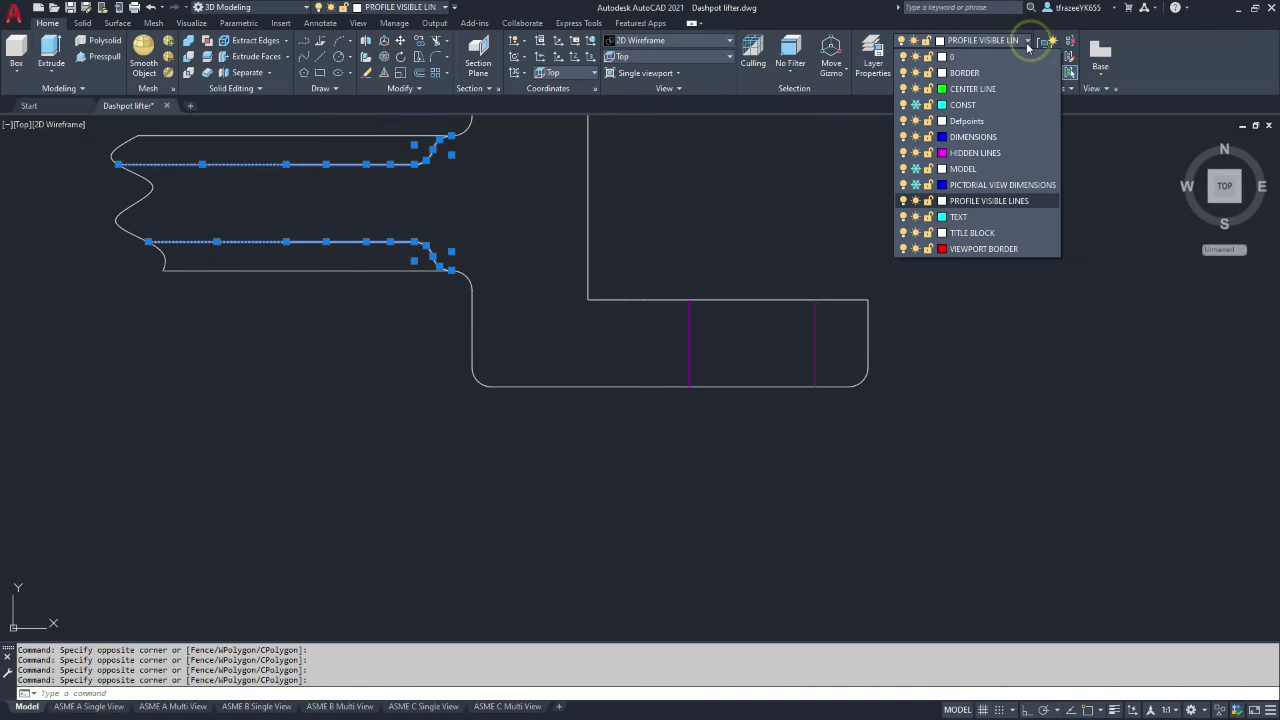
click(965, 156)
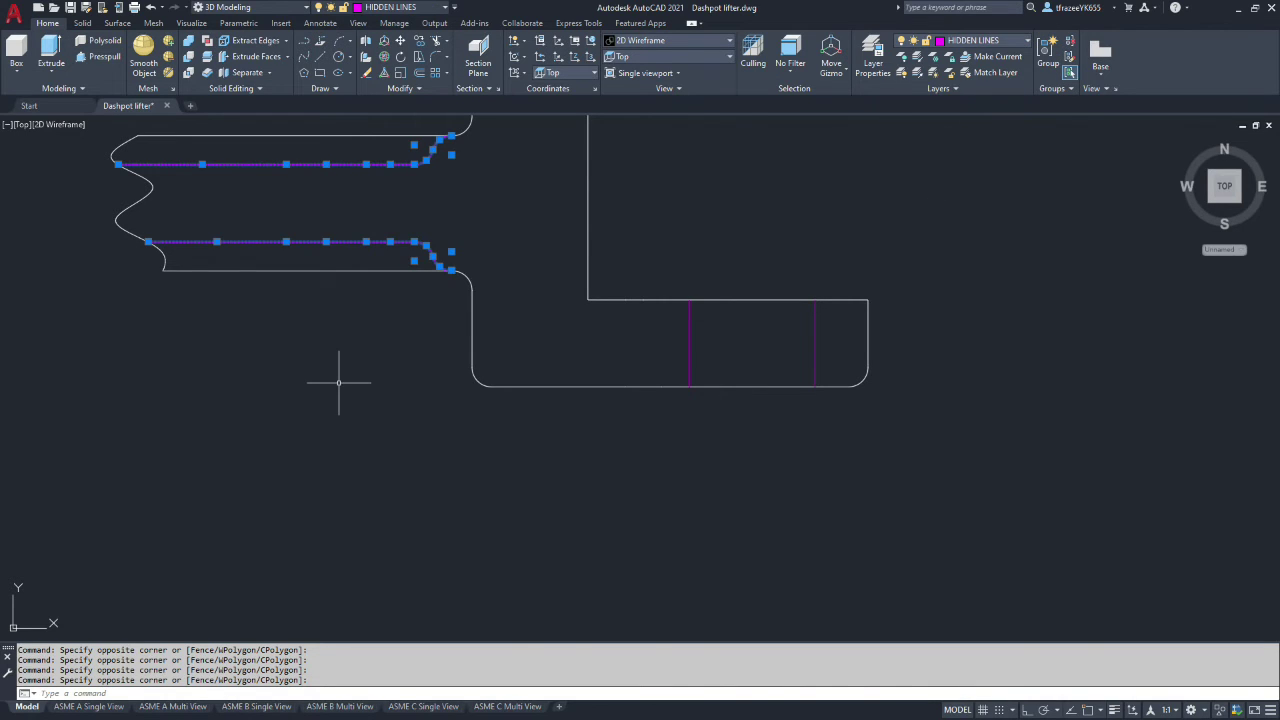
key(Escape)
scroll(185, 302, down, 6)
scroll(71, 334, up, 6)
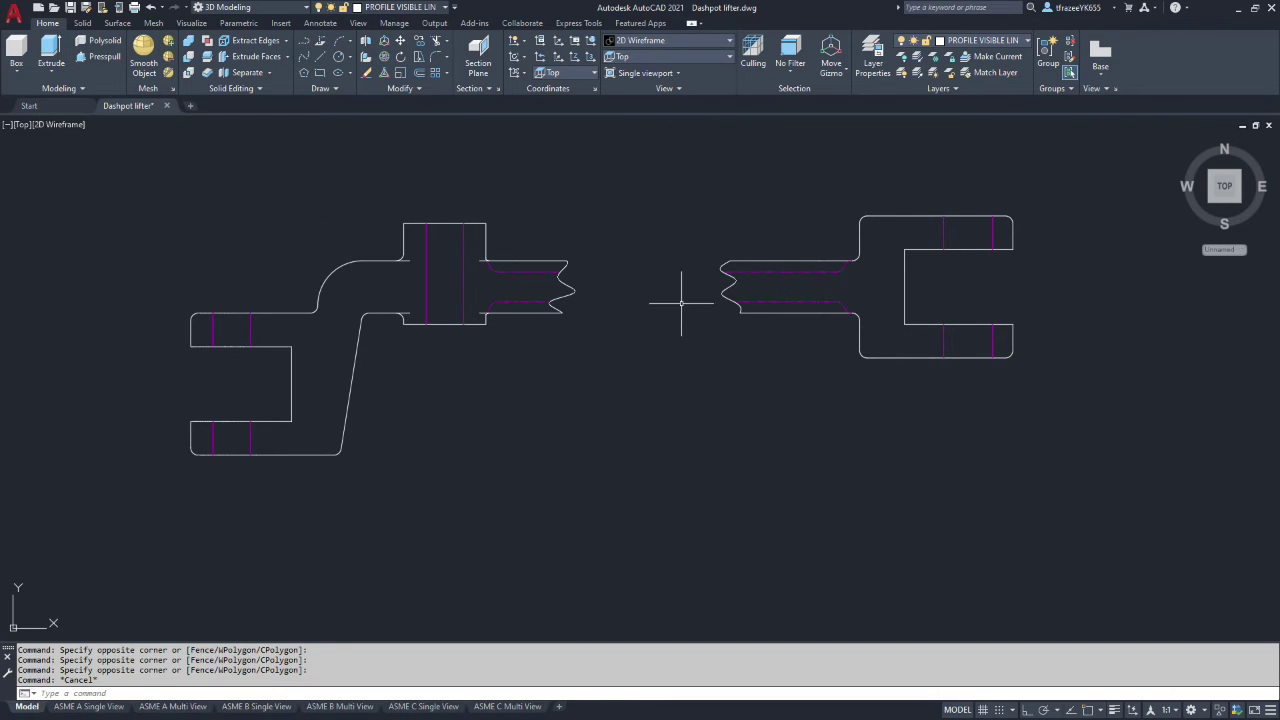
Save the drawing and switch to the ASME C Multi View layout
scroll(633, 297, down, 8)
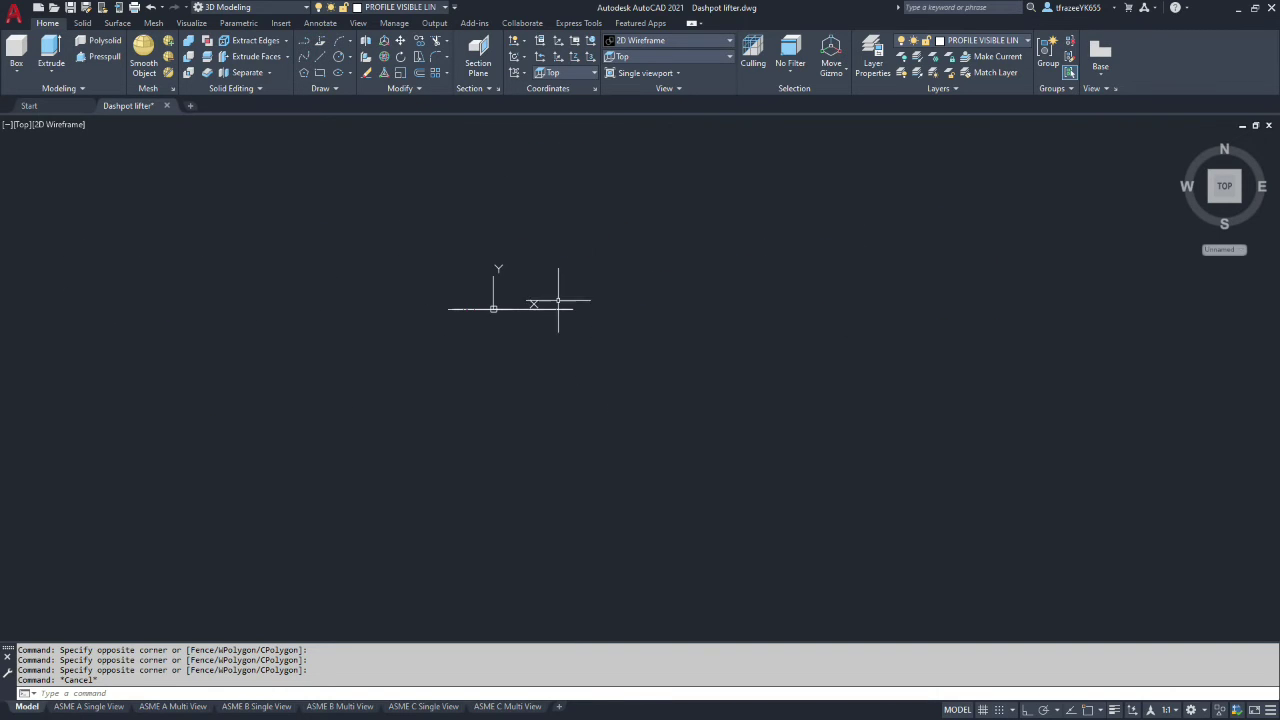
shift+middle_drag(493, 308, 490, 252)
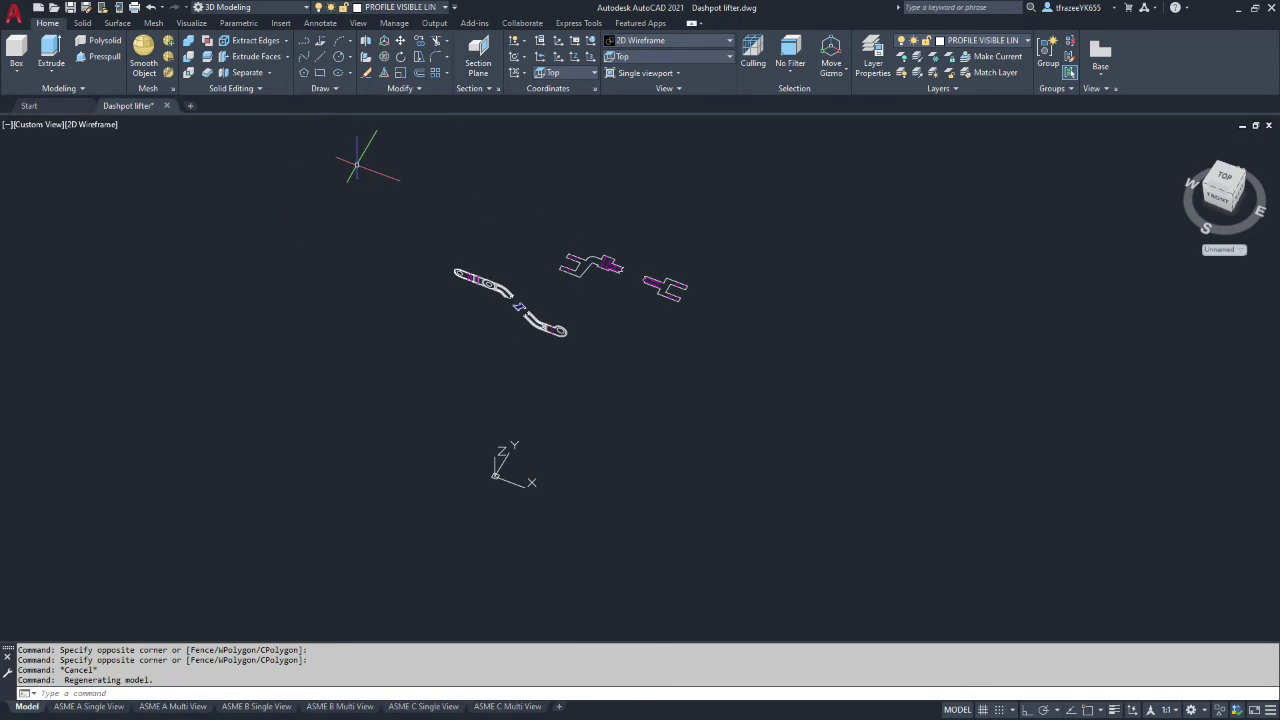
click(69, 8)
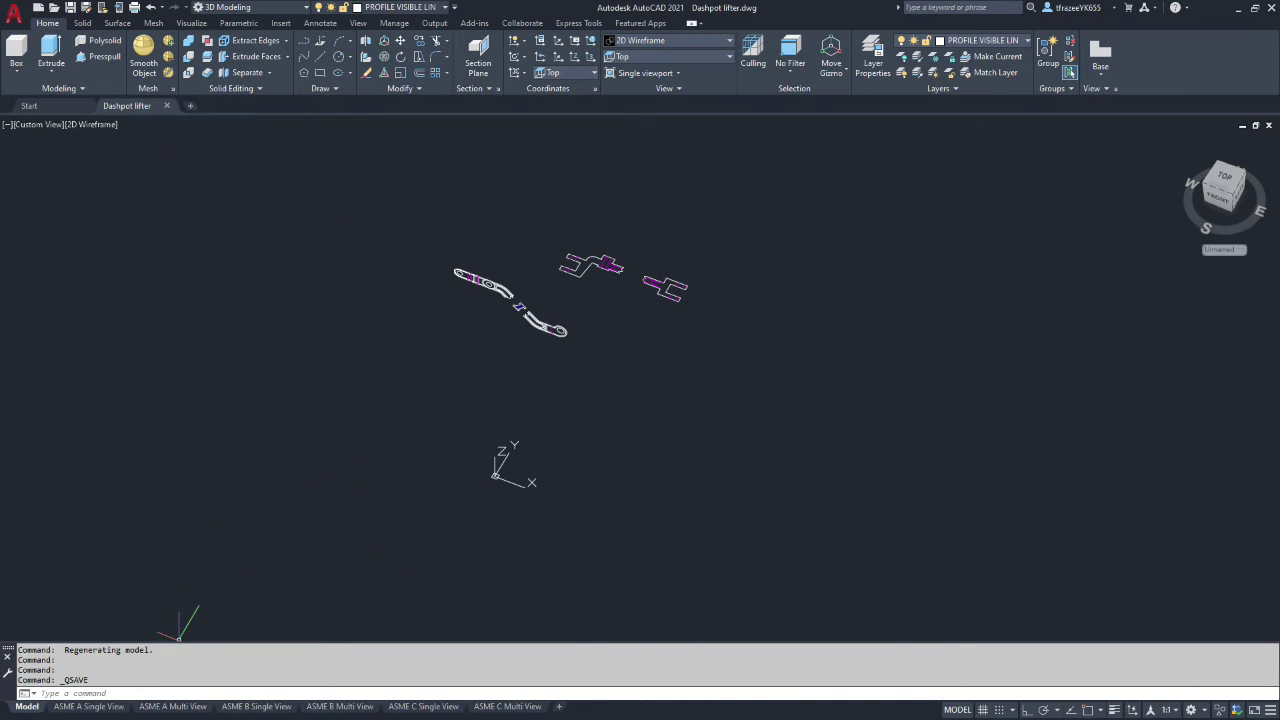
click(506, 707)
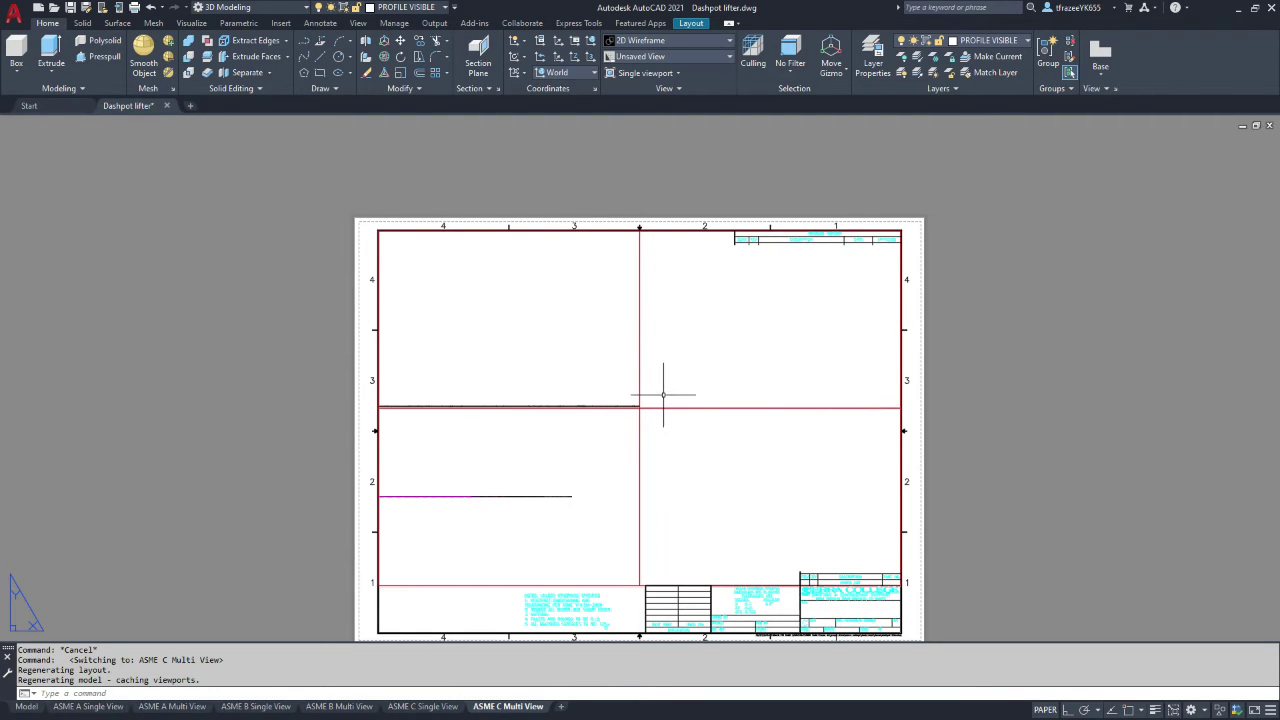
Widen the sheet's upper-left viewport past the centre line and narrow the upper-right viewport to meet its new edge
click(636, 350)
click(641, 348)
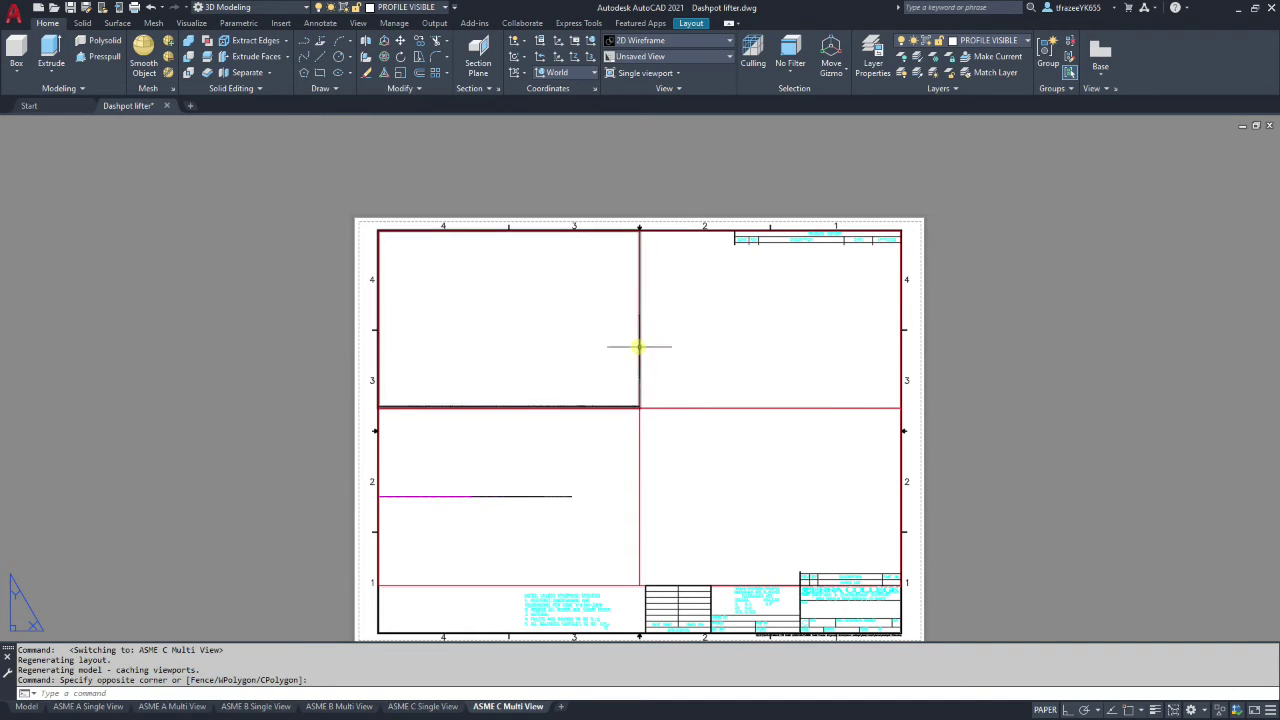
click(640, 407)
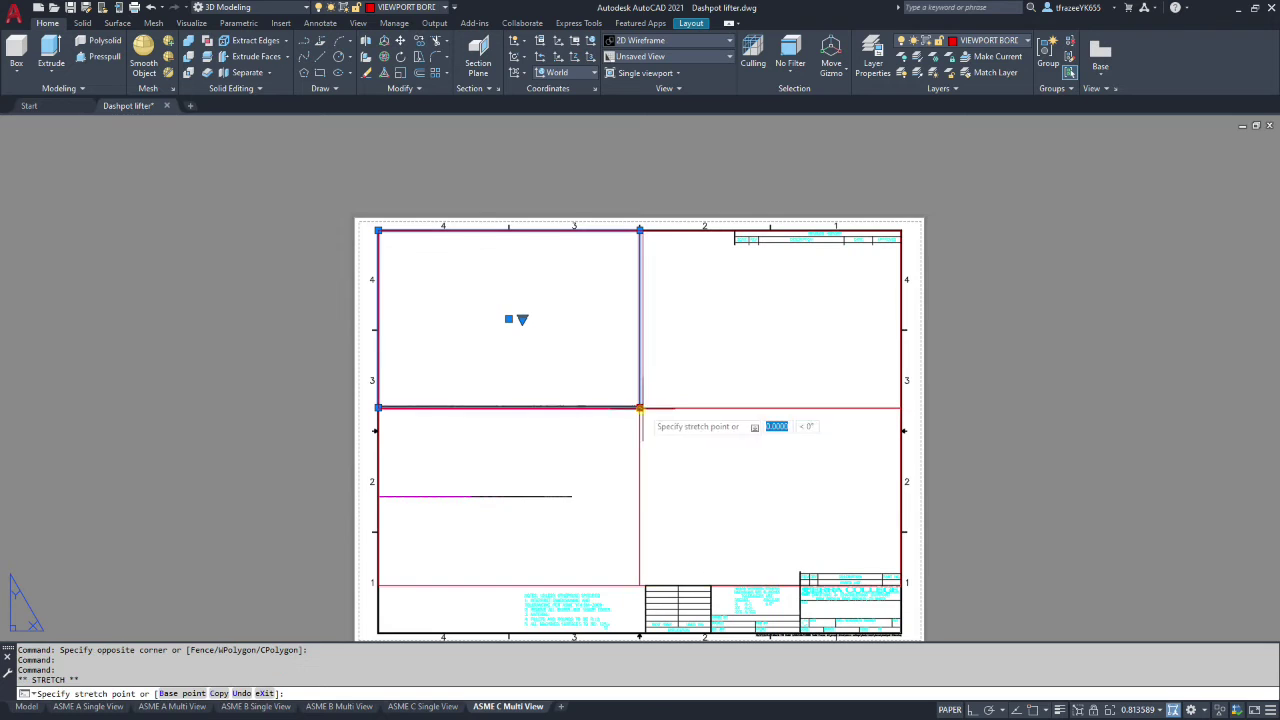
click(711, 407)
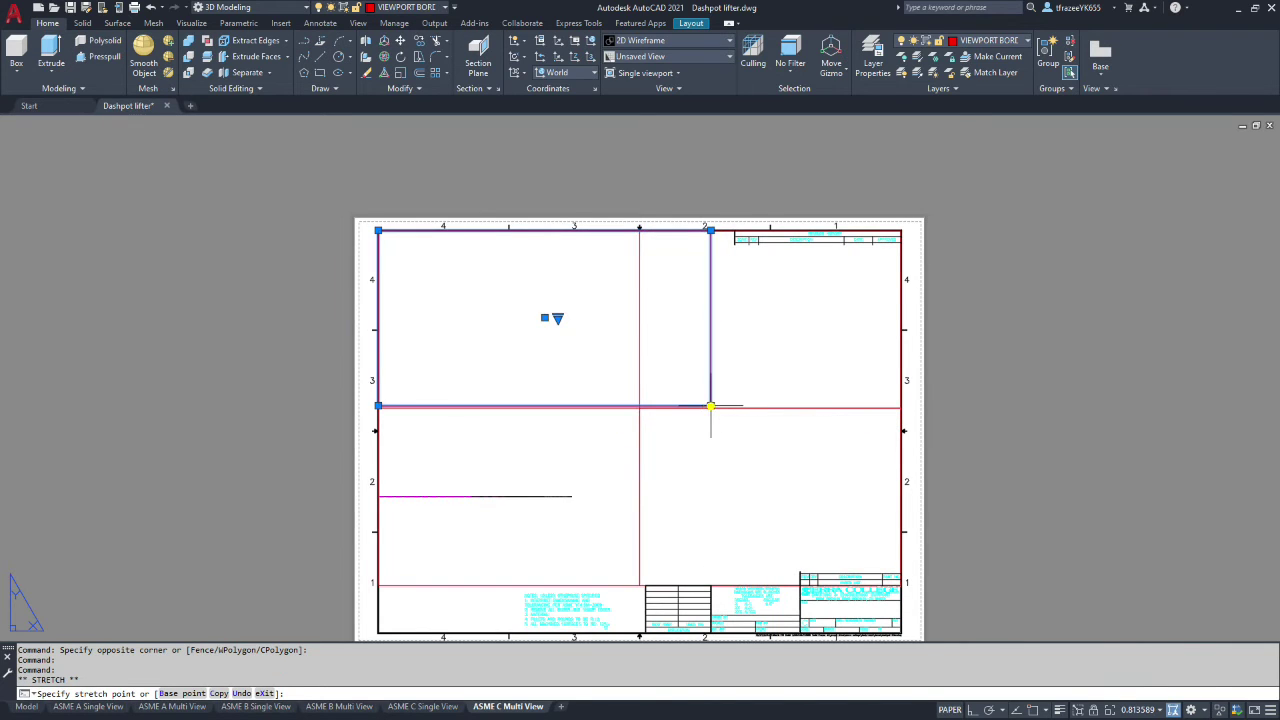
click(641, 406)
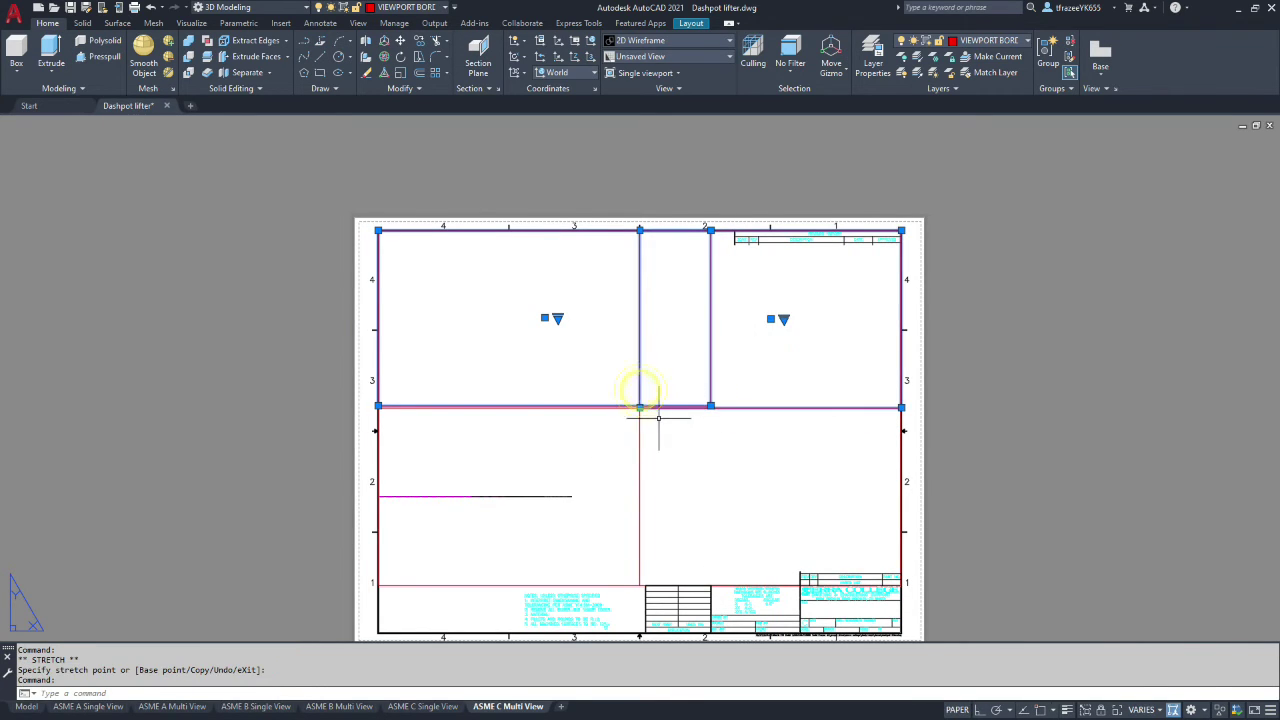
click(640, 406)
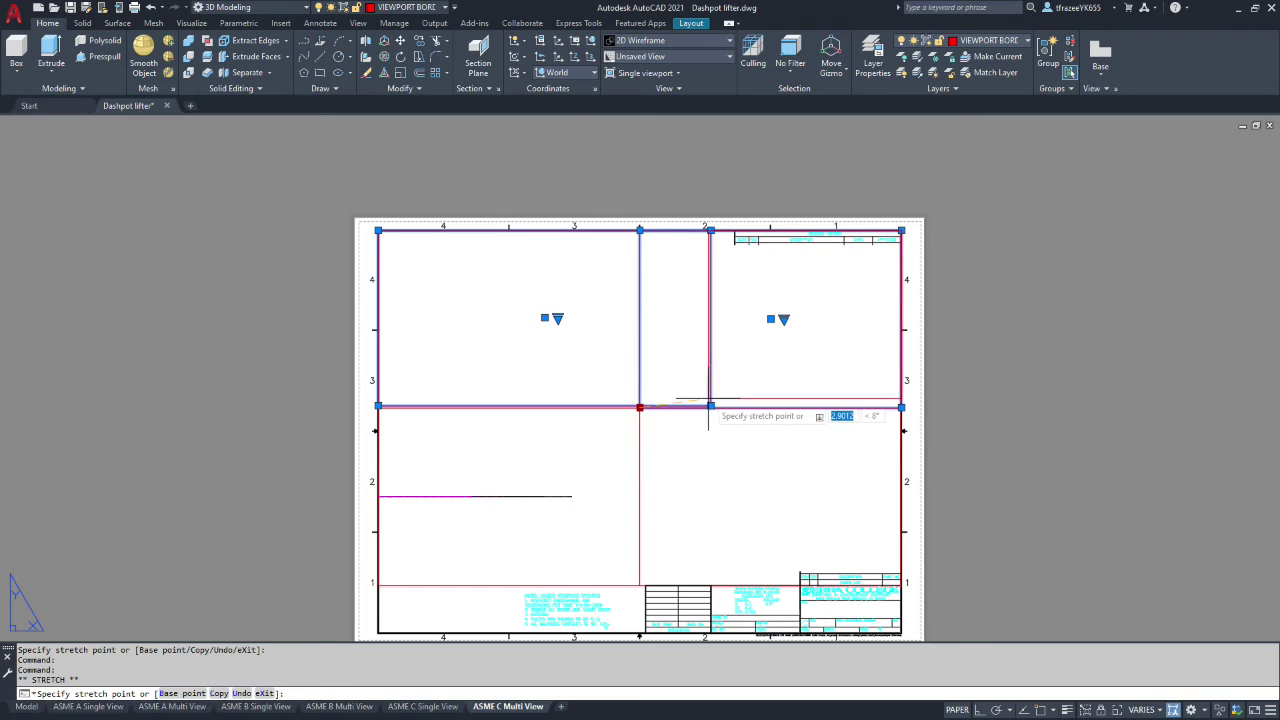
click(710, 406)
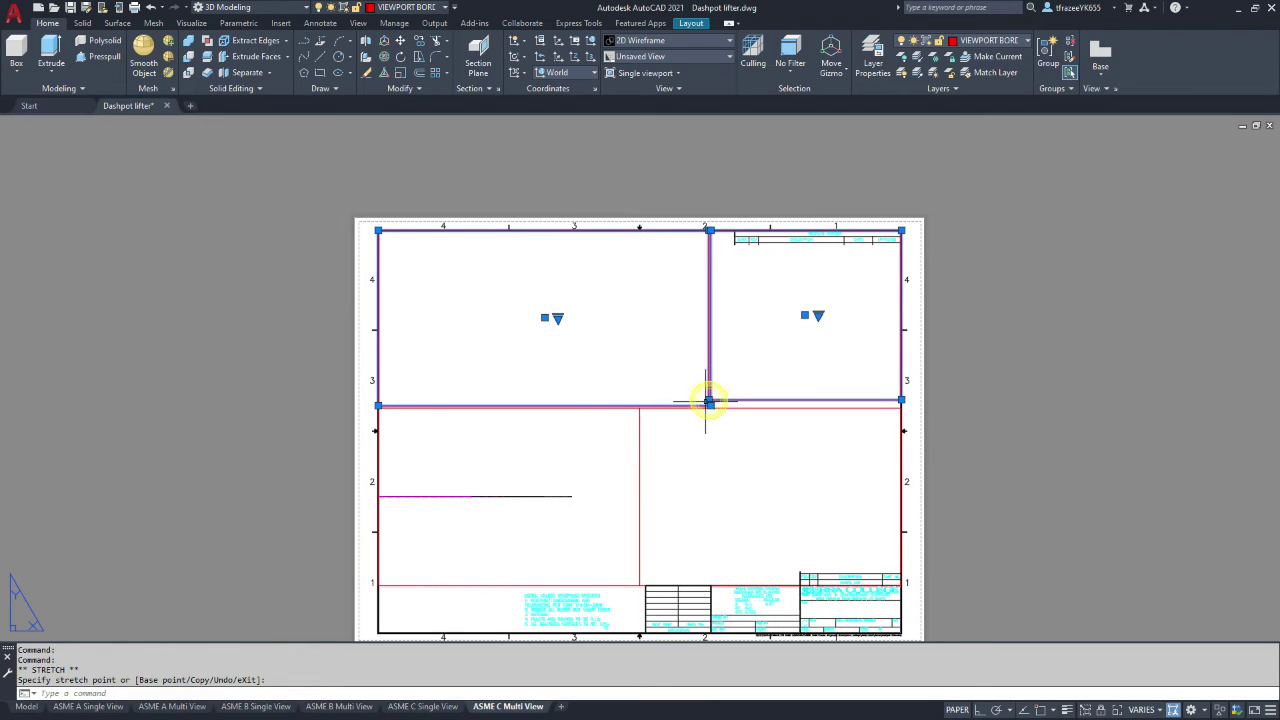
Stretch the upper-left viewport's lower-right corner inward and down so it overlaps the lower-left viewport, and clear the selection
click(555, 447)
click(601, 530)
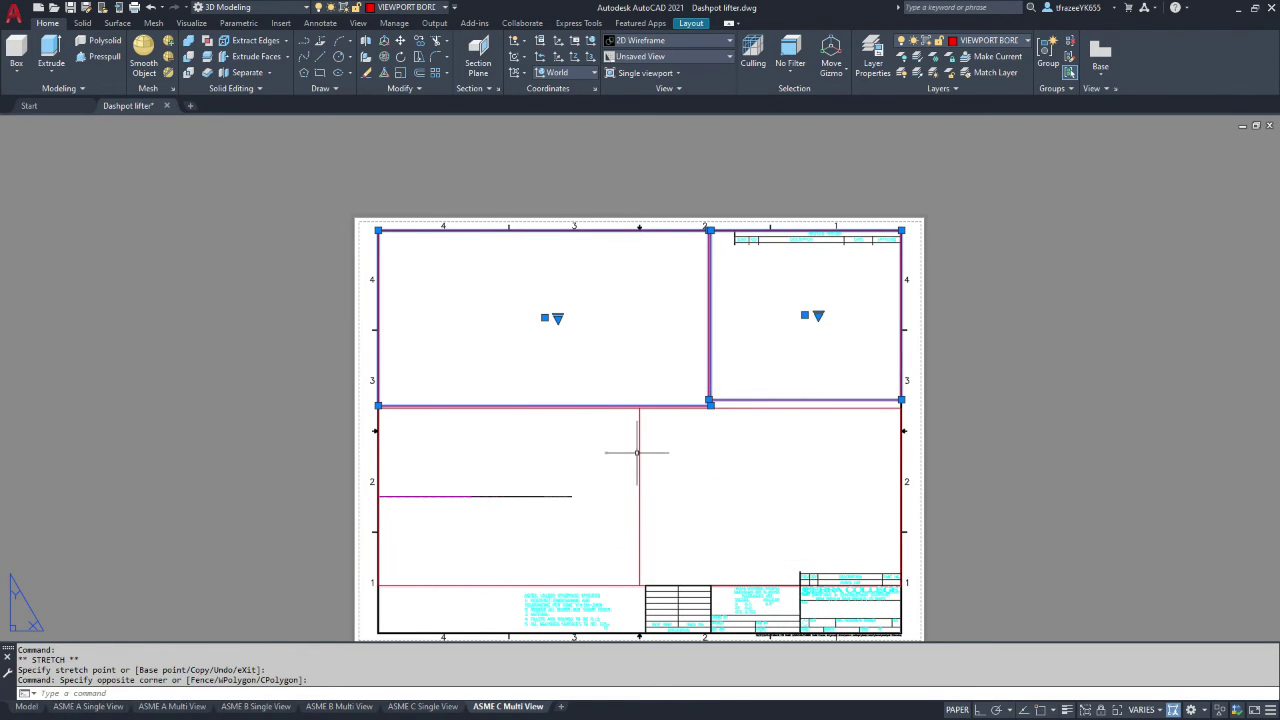
click(643, 432)
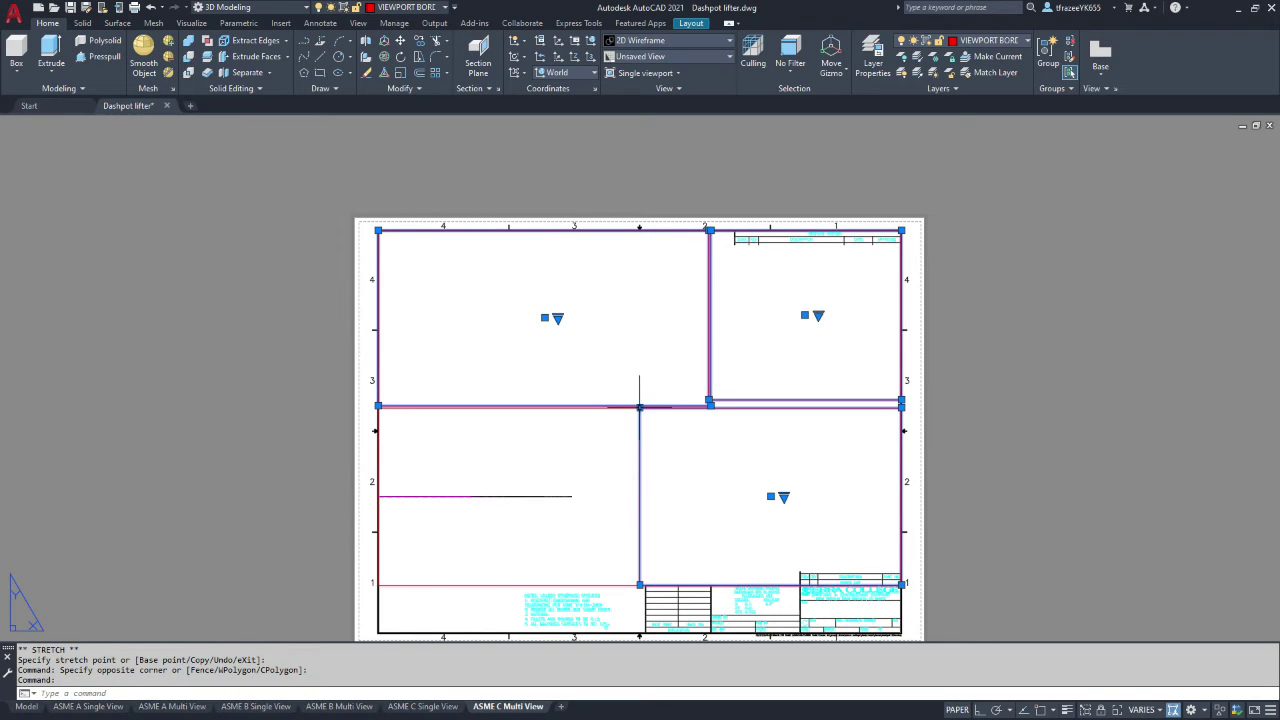
click(639, 407)
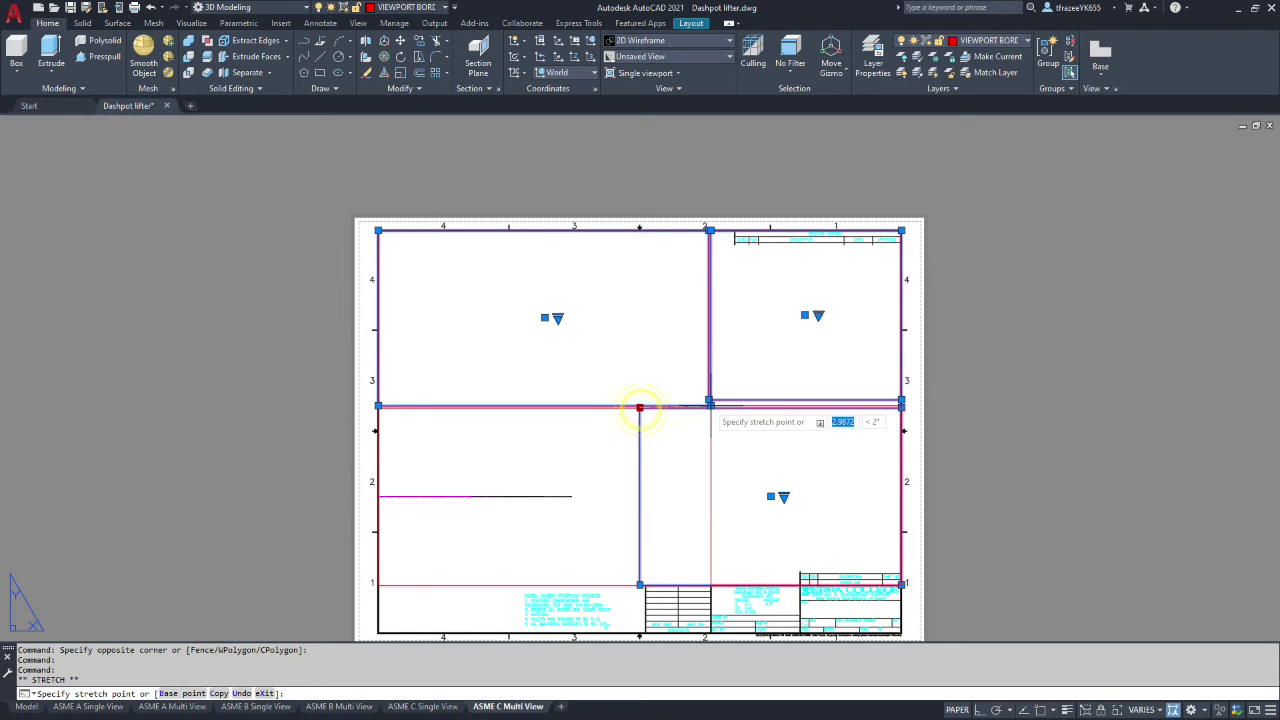
click(640, 408)
click(709, 404)
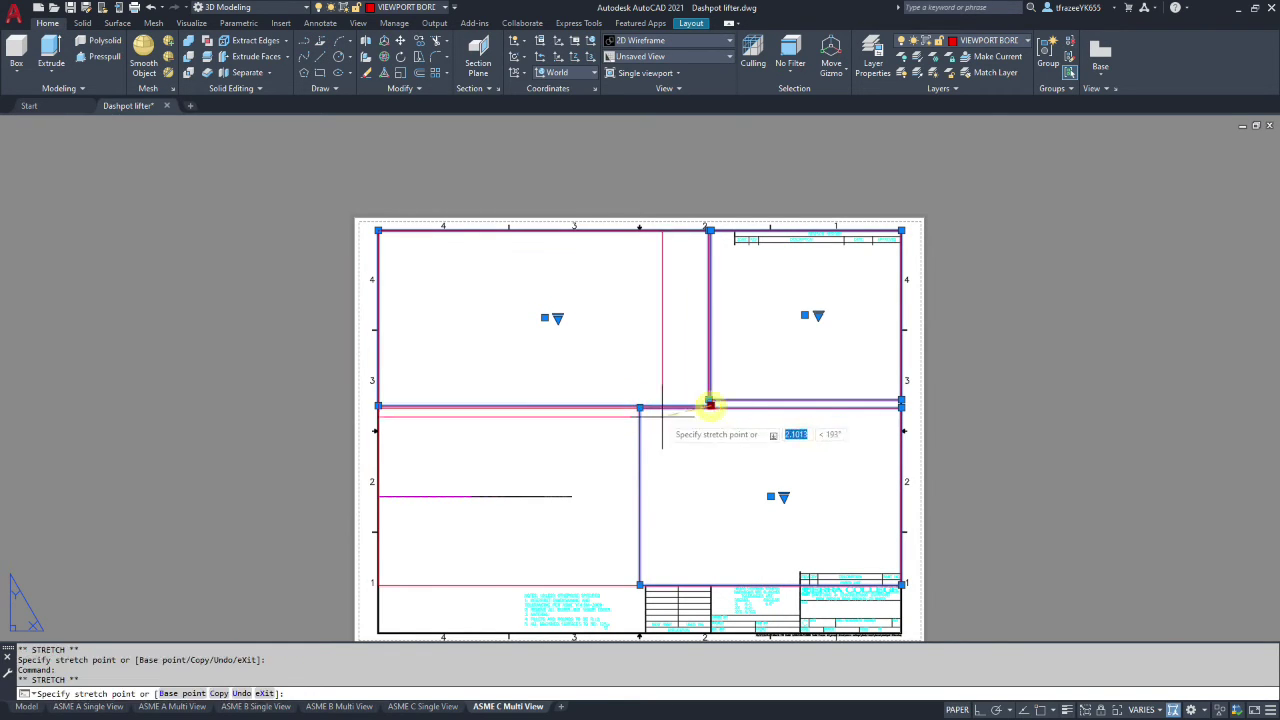
click(609, 444)
key(Escape)
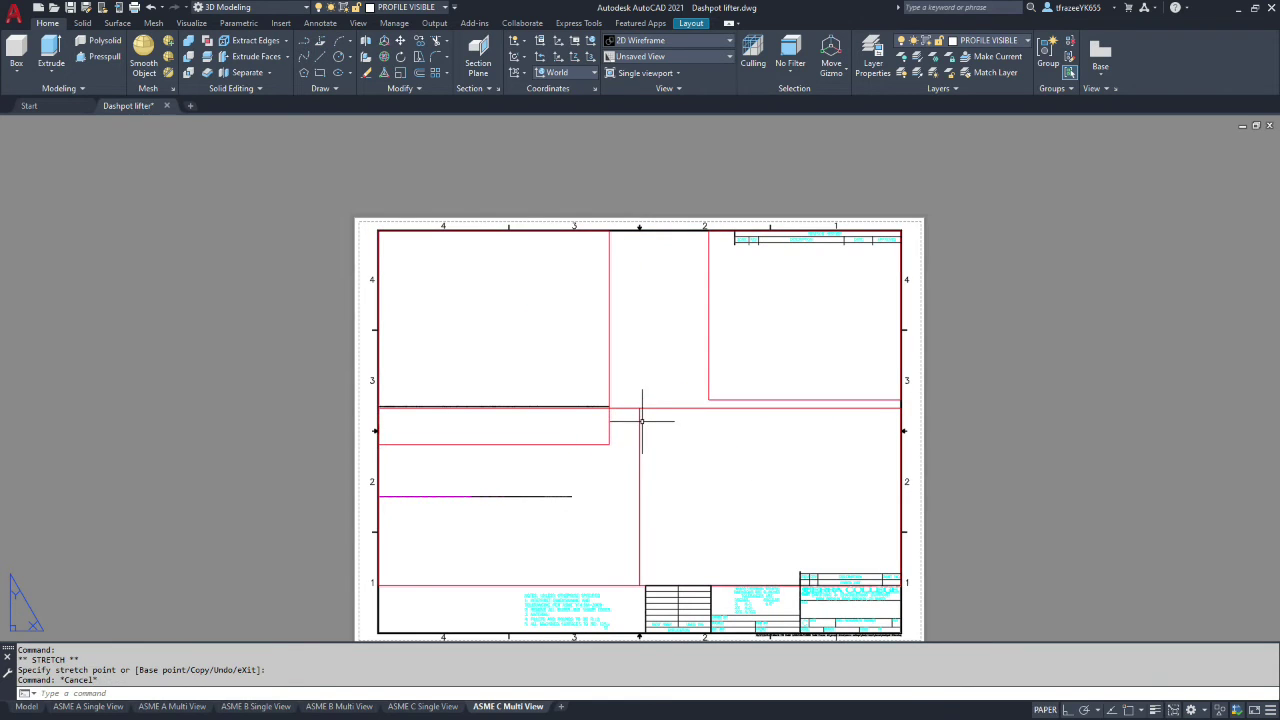
Narrow the lower-right viewport by stretching its inner upper corner to just below the upper-right viewport's lower-left corner
click(638, 421)
click(642, 418)
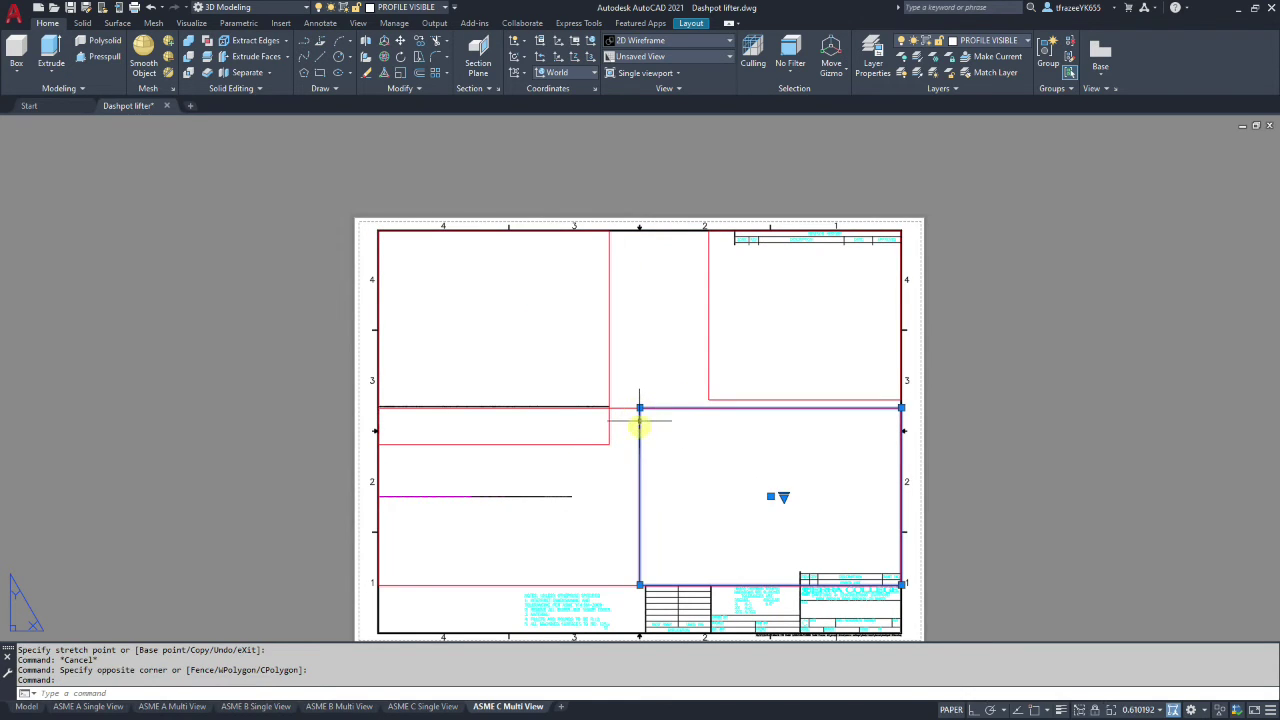
click(640, 408)
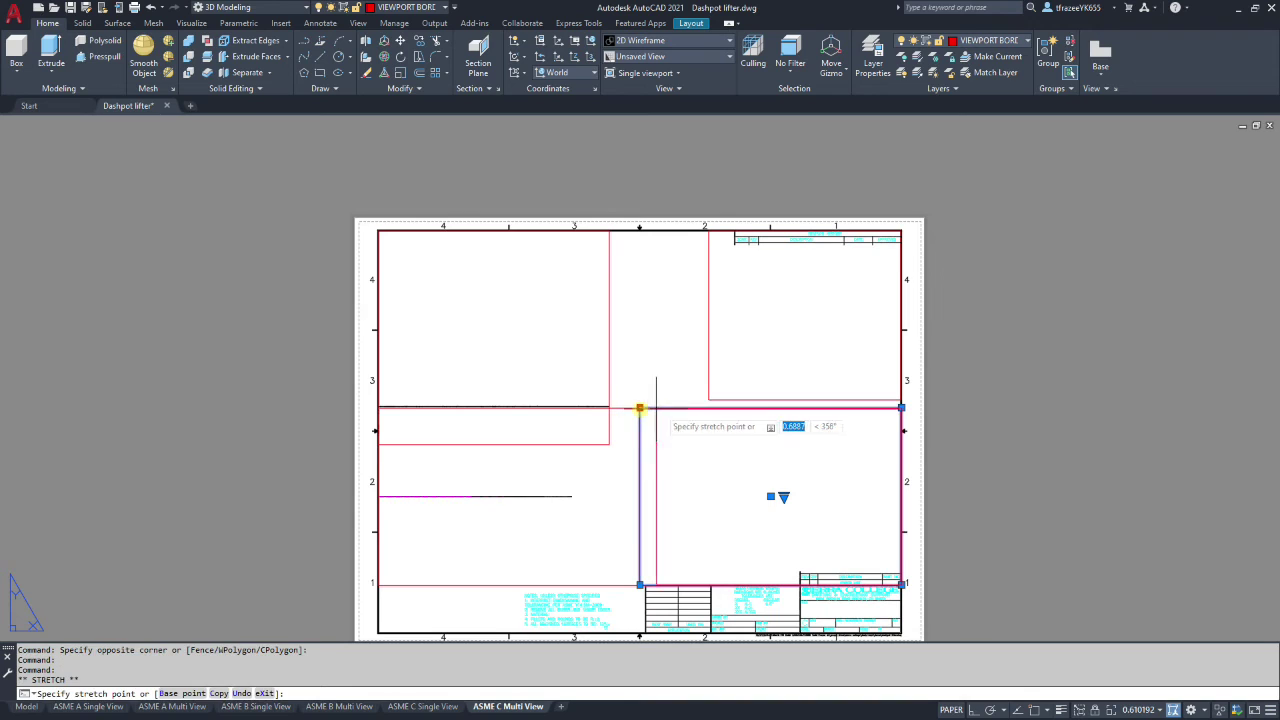
click(711, 407)
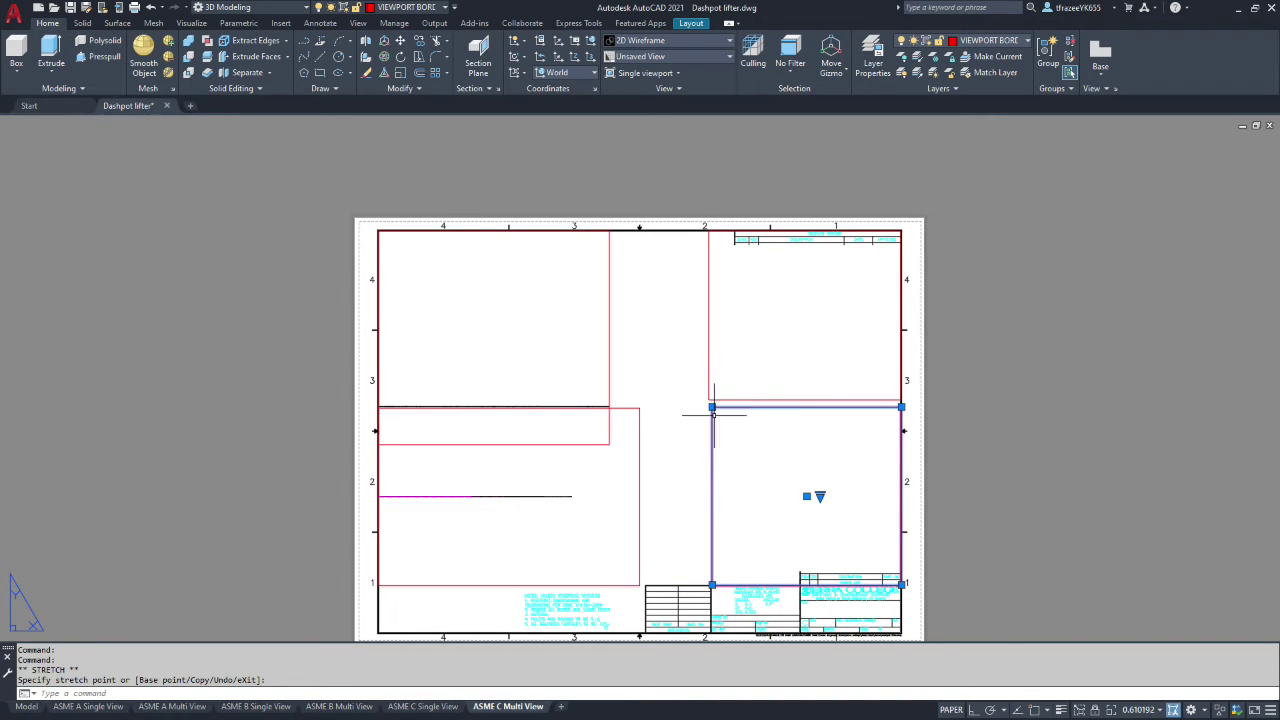
click(712, 407)
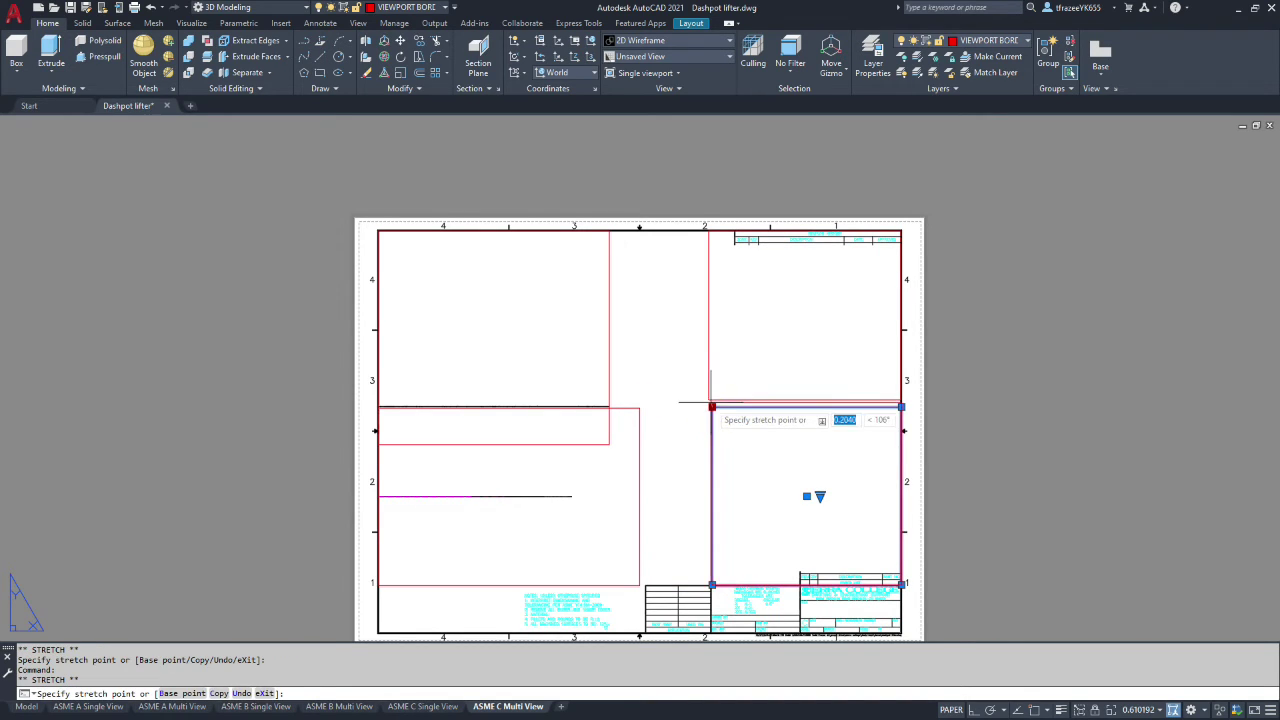
click(710, 403)
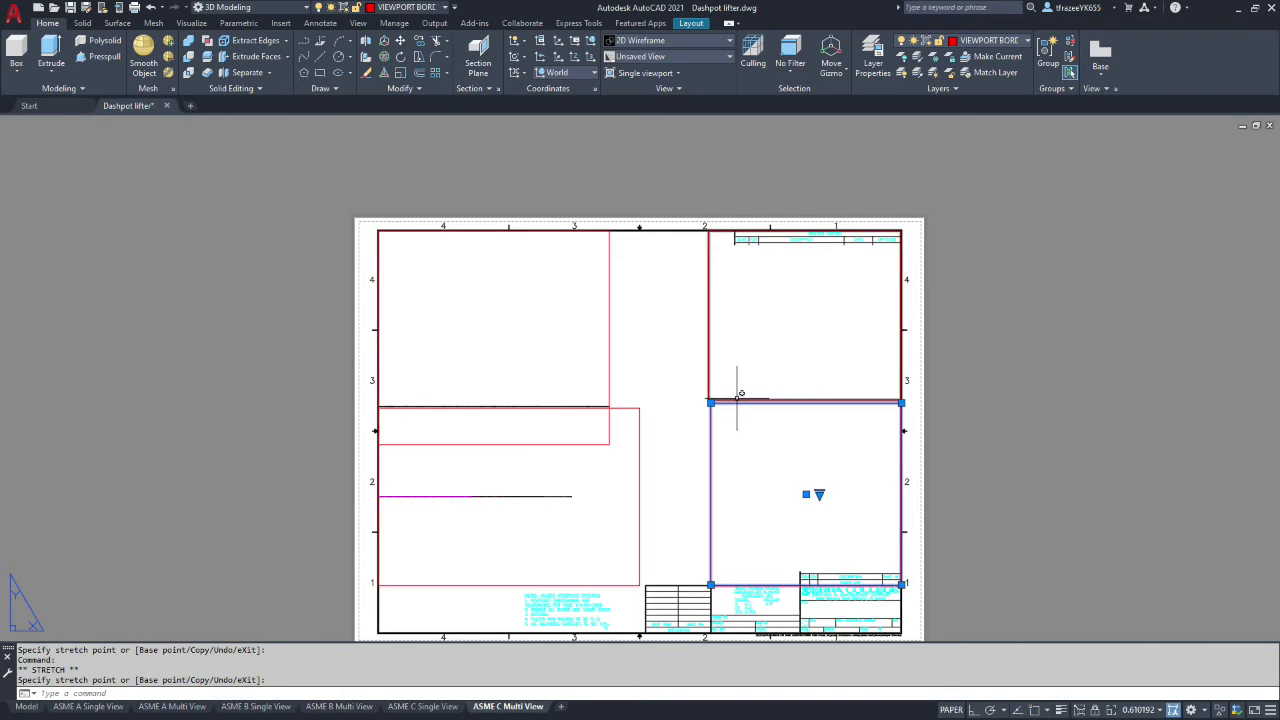
Stretch the adjoining inner corners of the upper-right and lower-right viewports to one common point so their edges line up
click(735, 401)
click(709, 401)
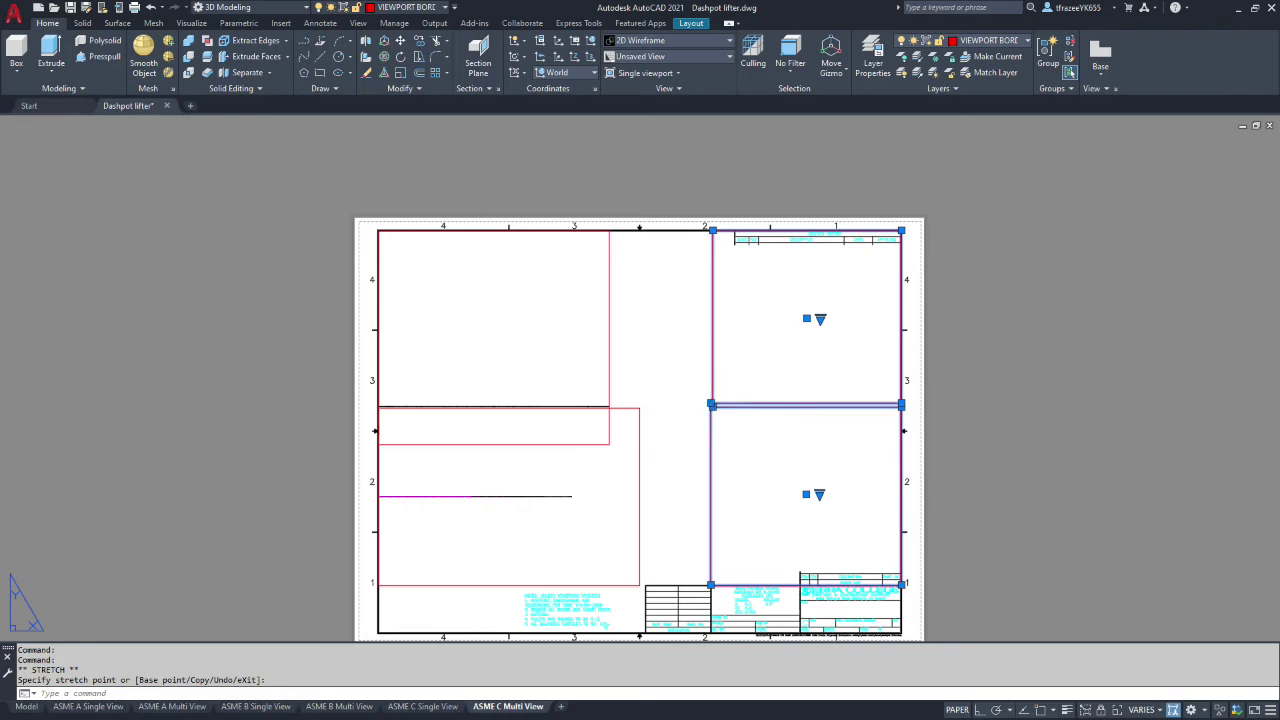
click(711, 403)
click(713, 407)
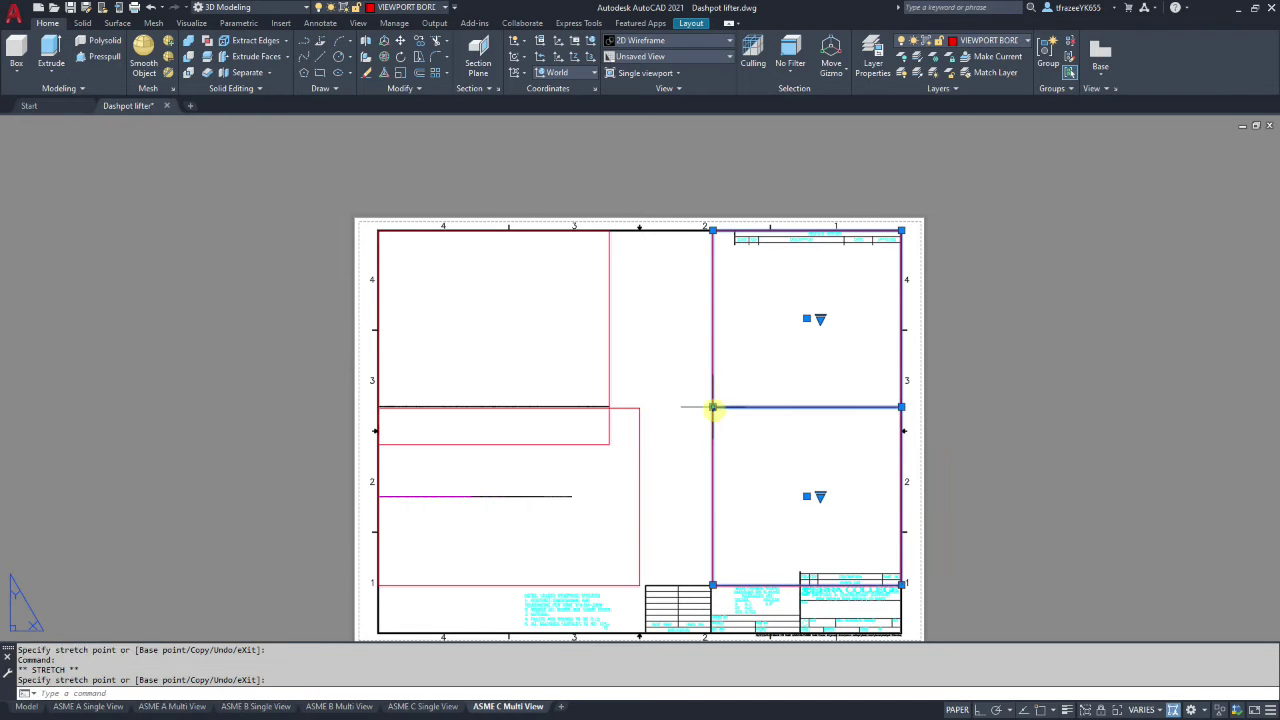
Stretch the upper-left viewport's lower-right corner to the common corner of the two right-hand viewports
click(613, 380)
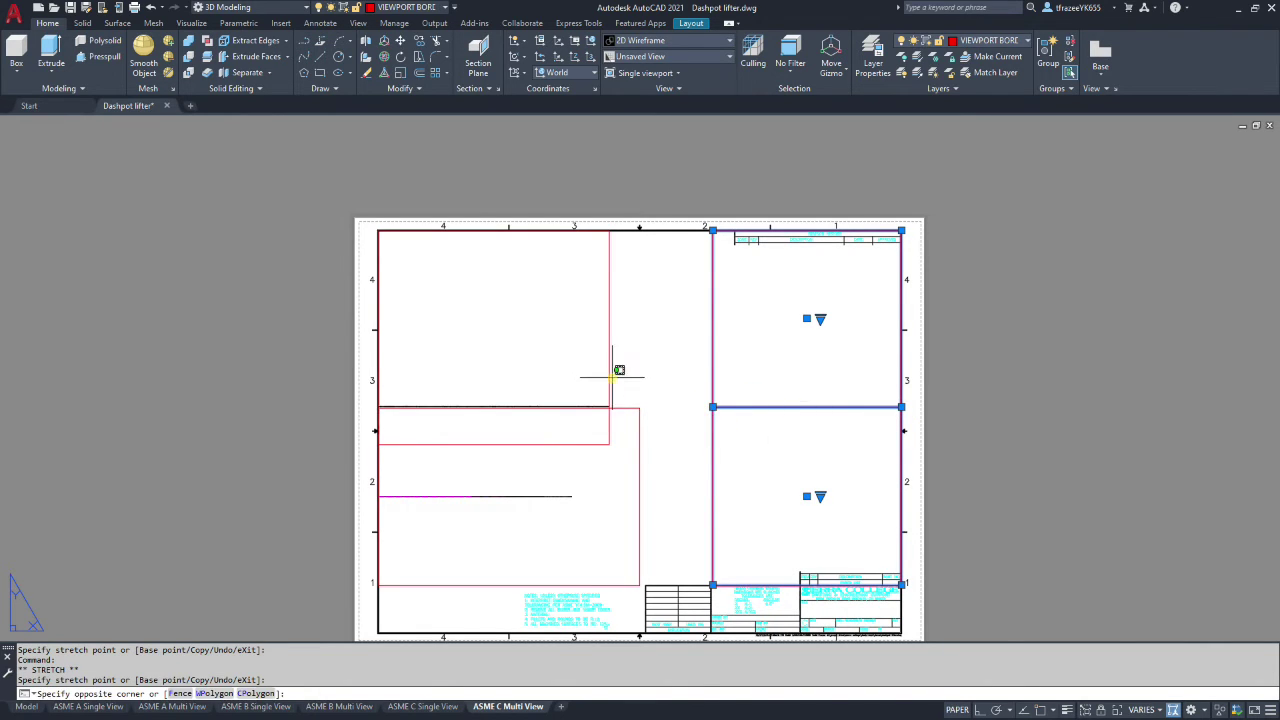
key(Escape)
click(609, 440)
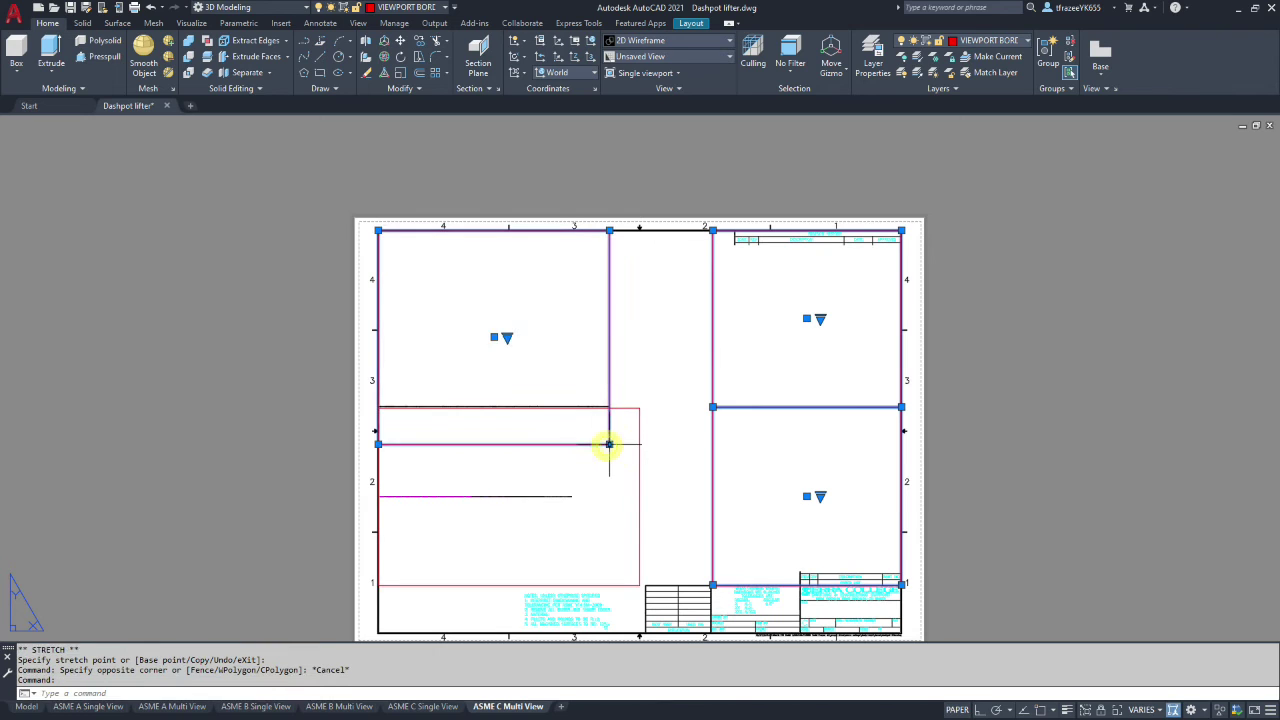
click(609, 443)
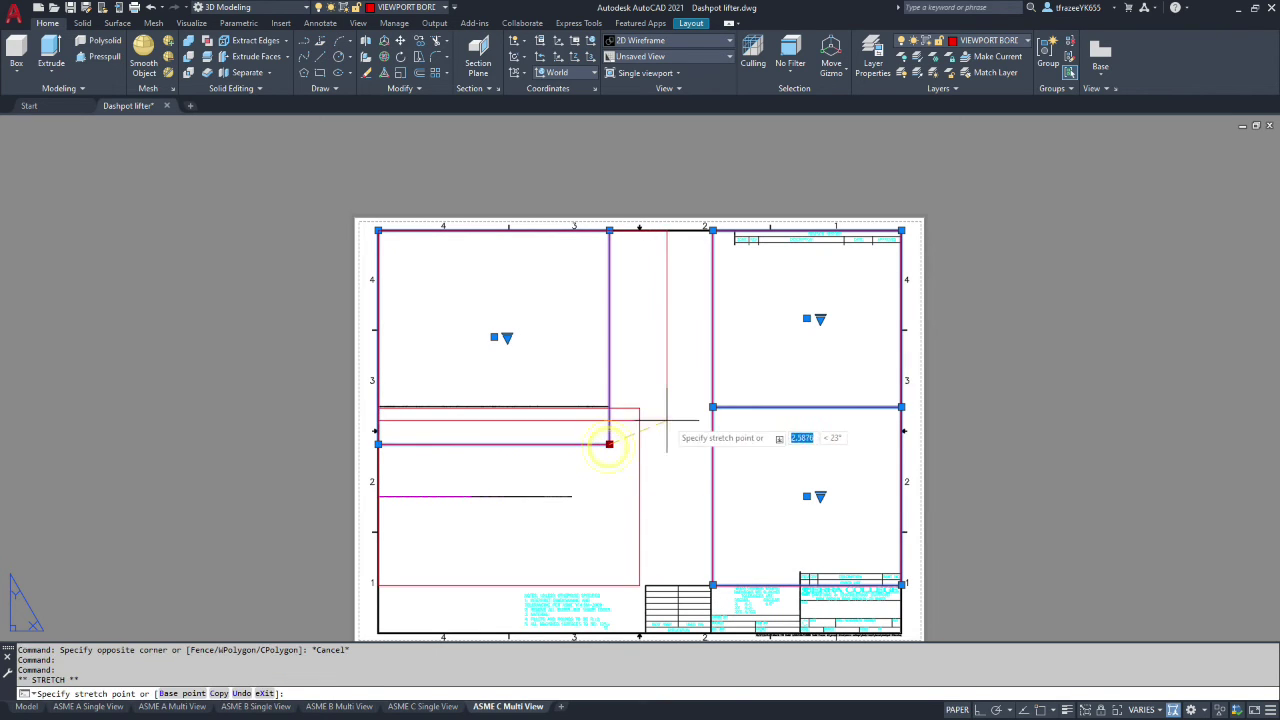
click(712, 407)
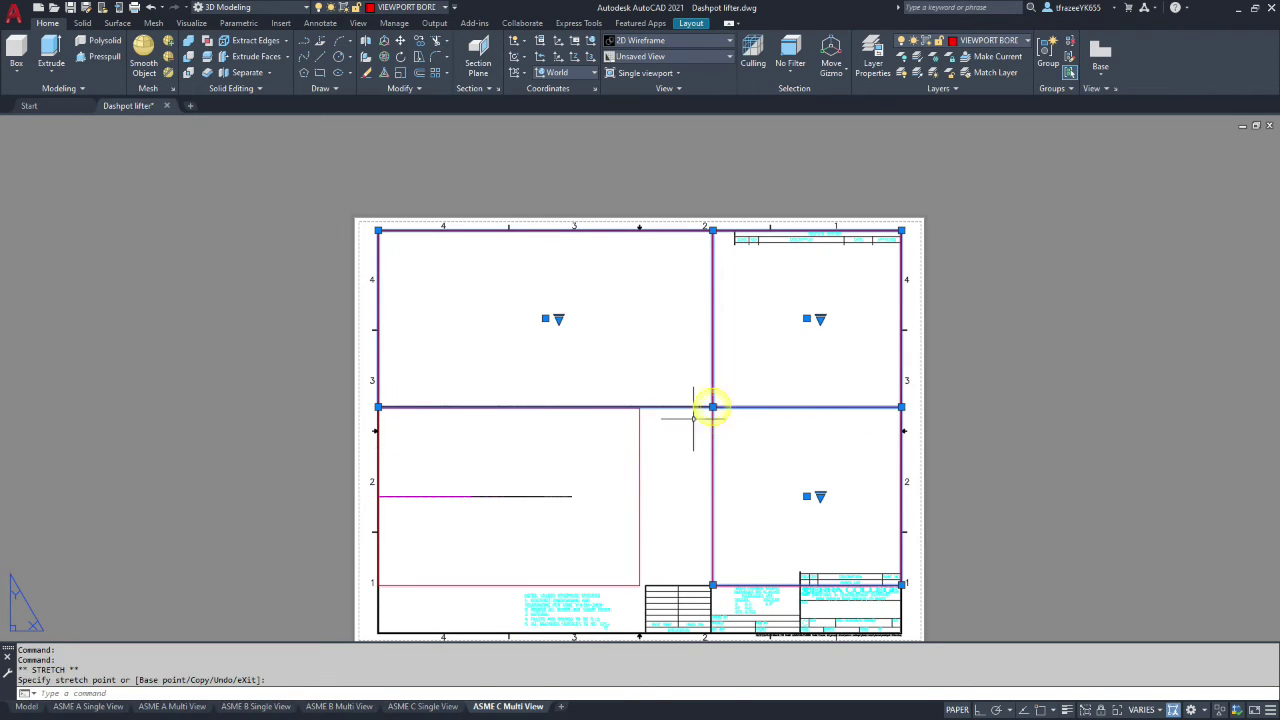
Stretch the lower-left viewport's upper-right corner to the corner shared by the other three viewports and clear the selection
click(639, 457)
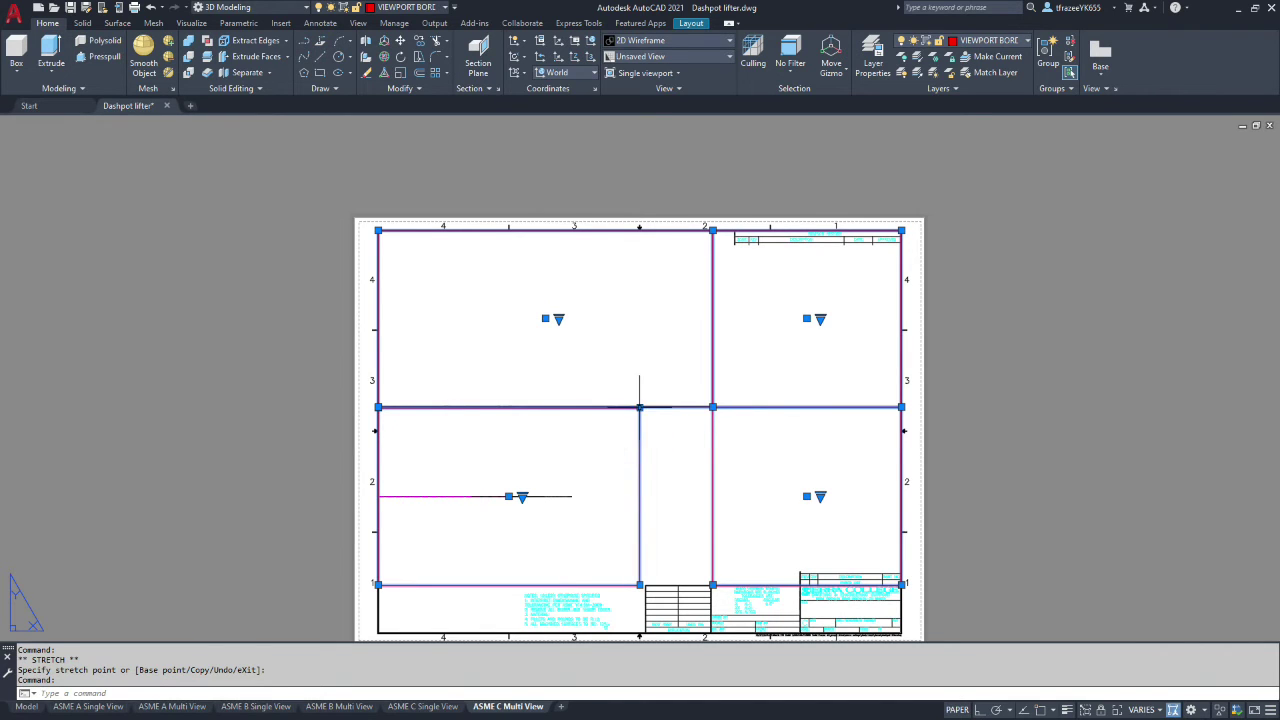
click(639, 407)
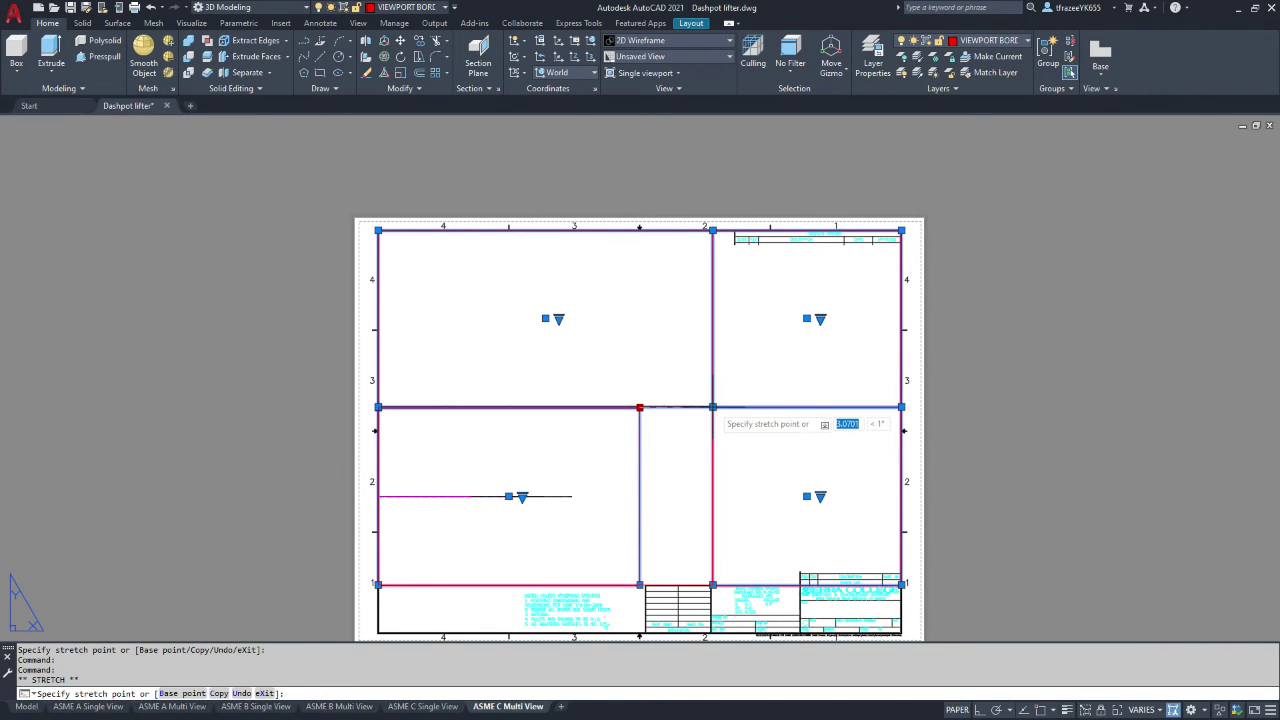
click(712, 407)
click(460, 320)
key(Escape)
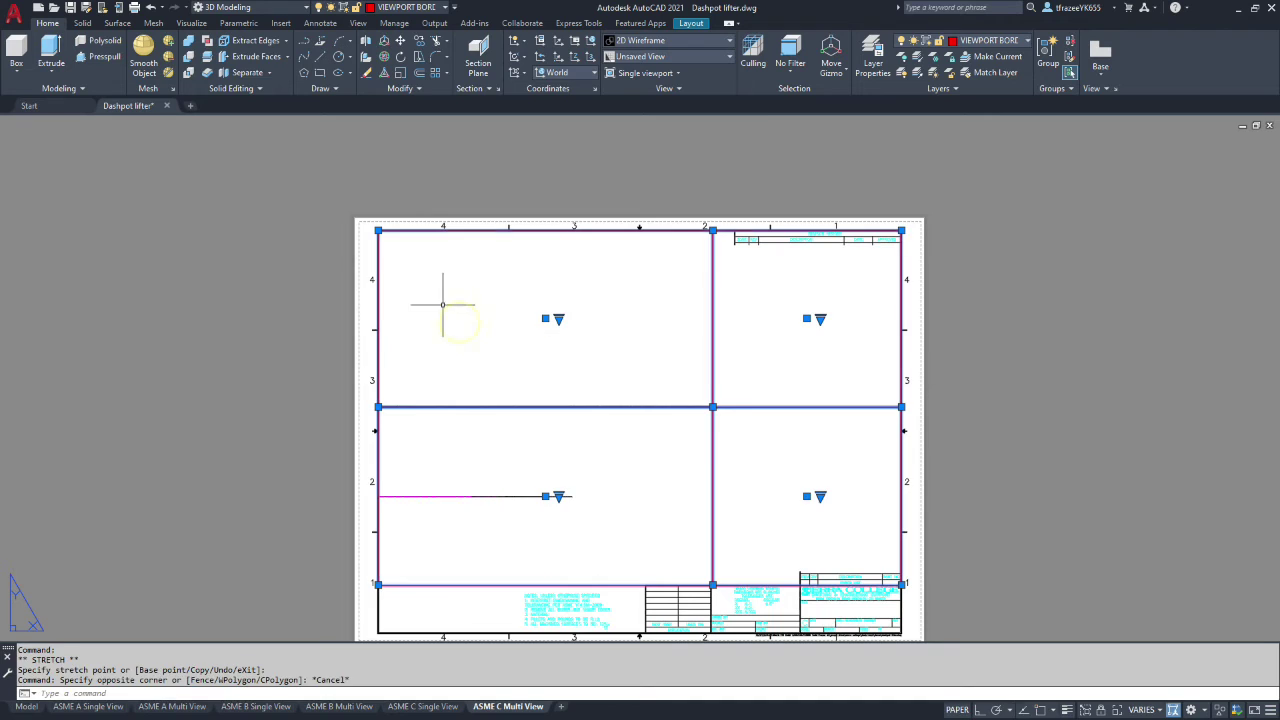
key(Escape)
Activate the upper-left and lower-left viewports in turn to check their view and visual style settings
double_click(410, 240)
click(450, 242)
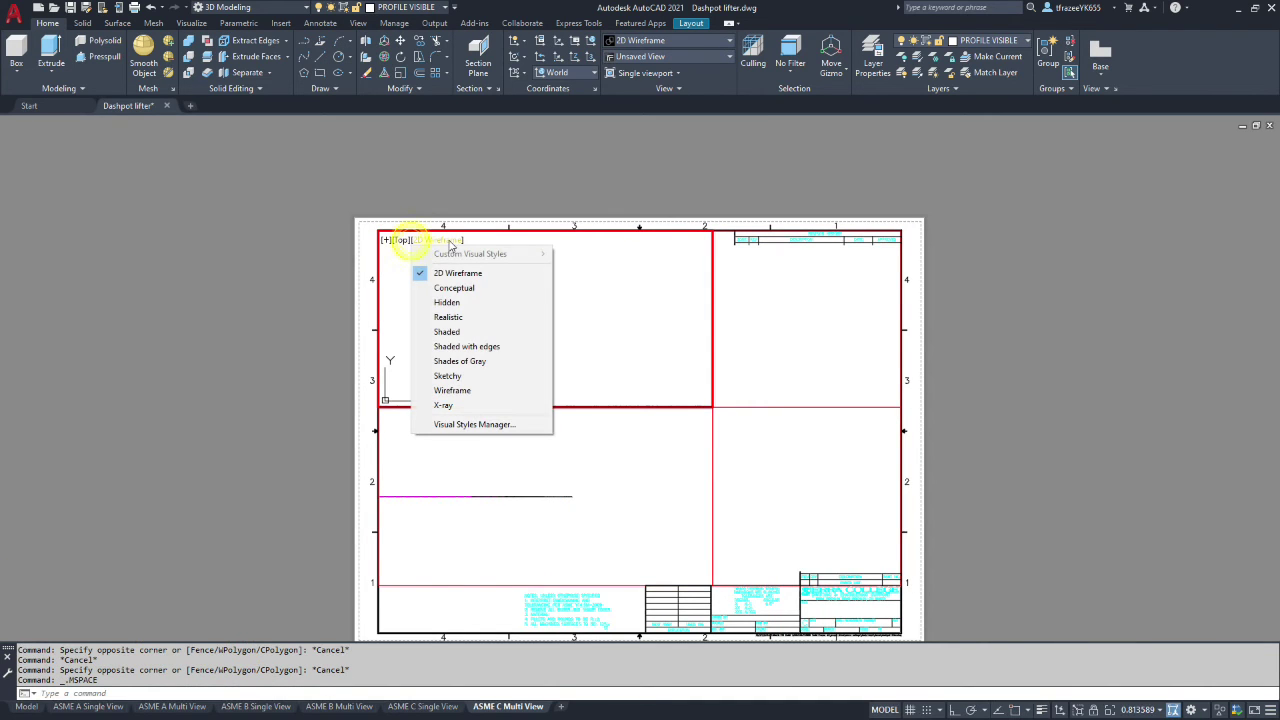
click(400, 270)
key(Escape)
click(486, 455)
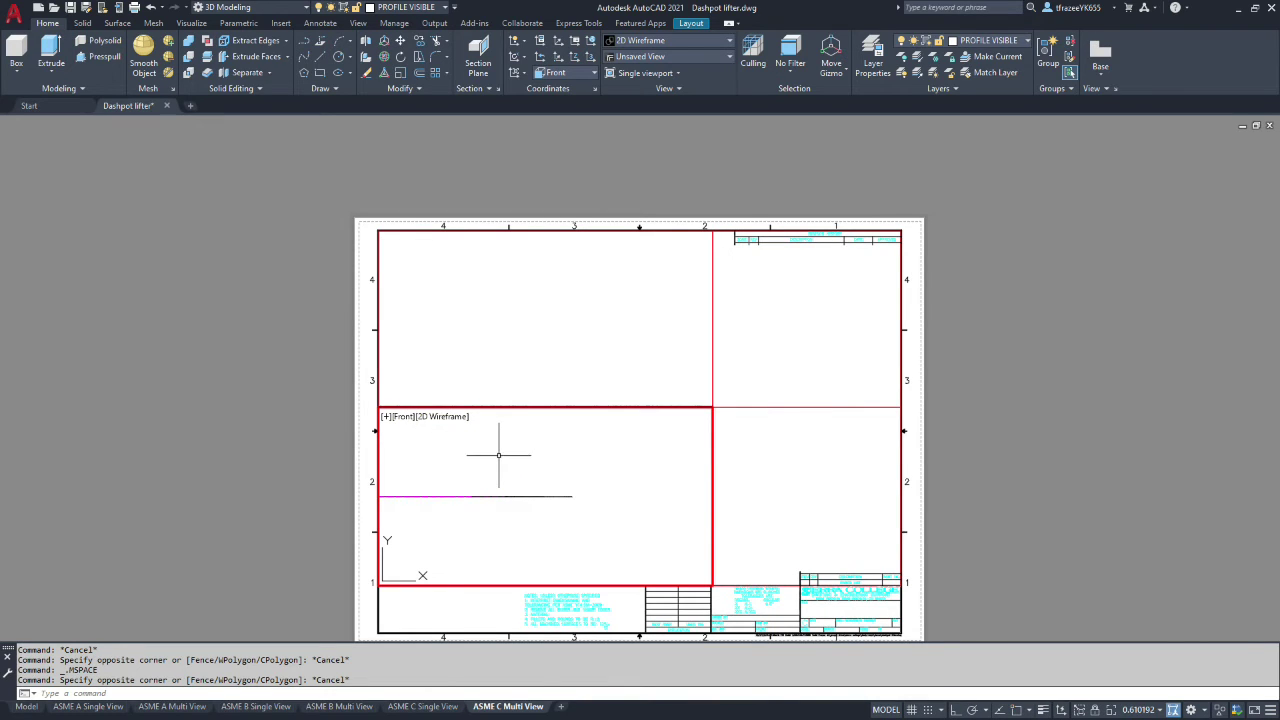
key(Escape)
Set the visual style of the upper-right isometric viewport to Conceptual
click(806, 311)
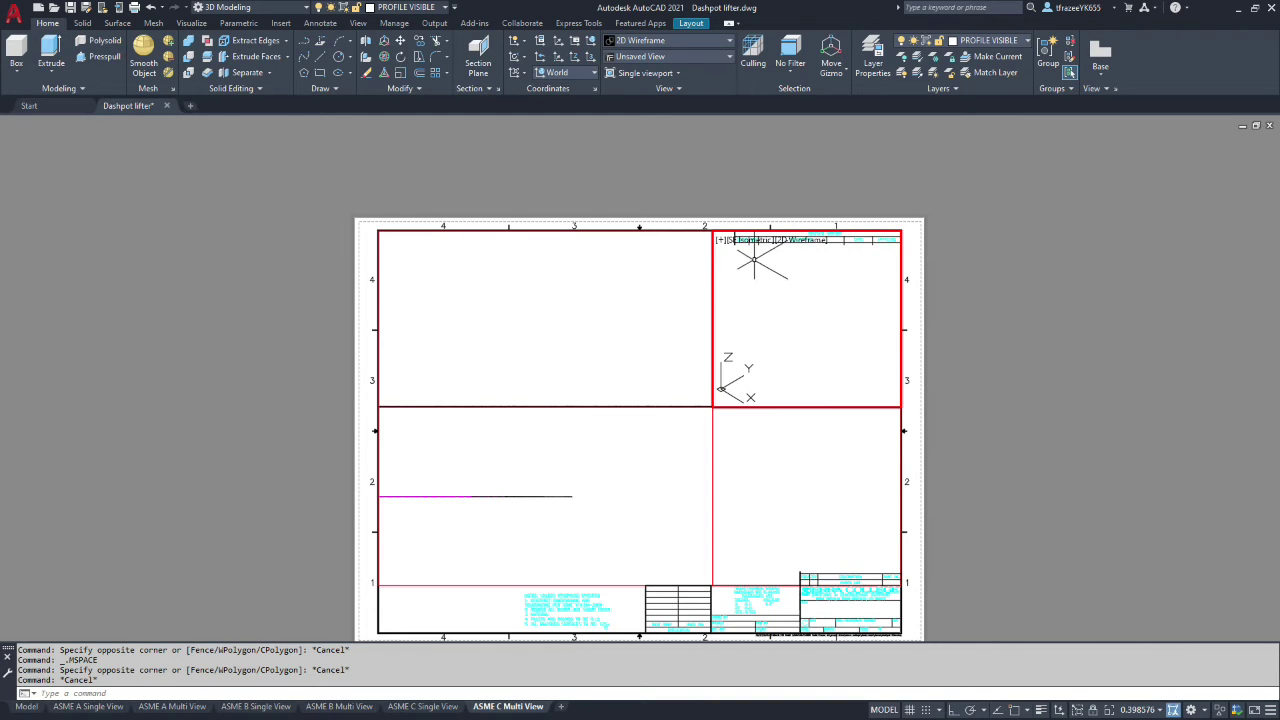
click(805, 241)
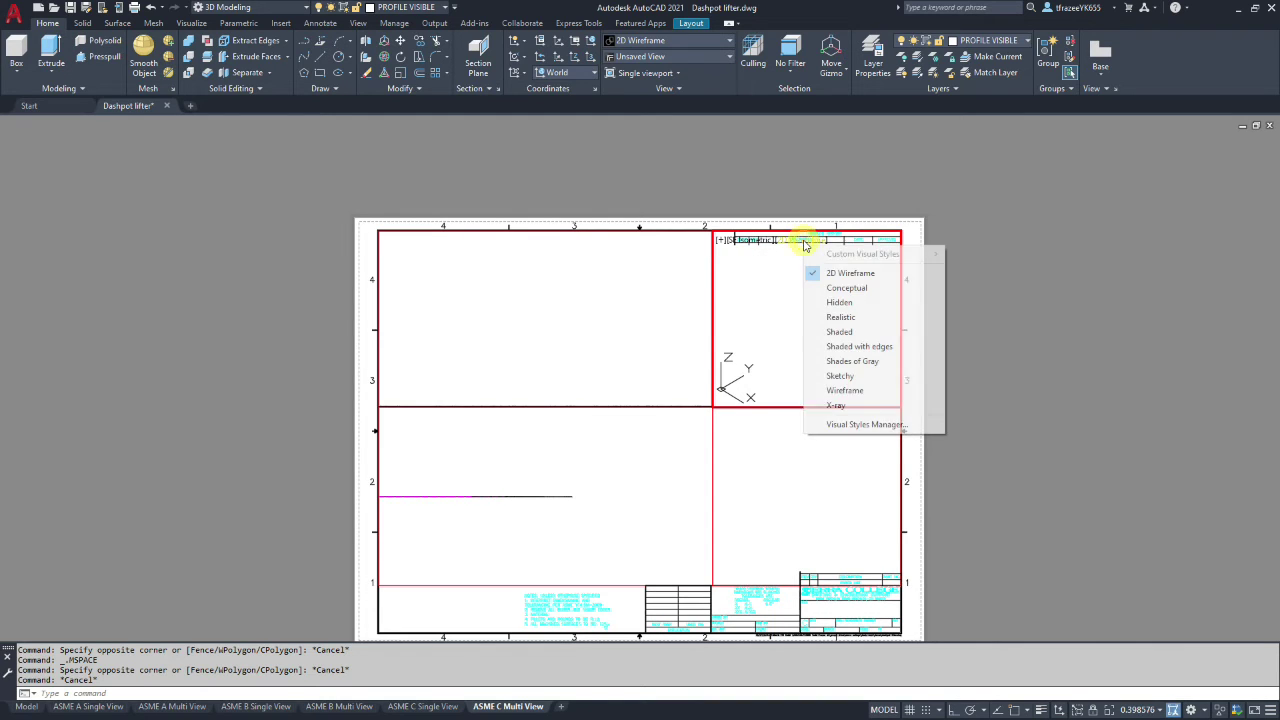
click(840, 288)
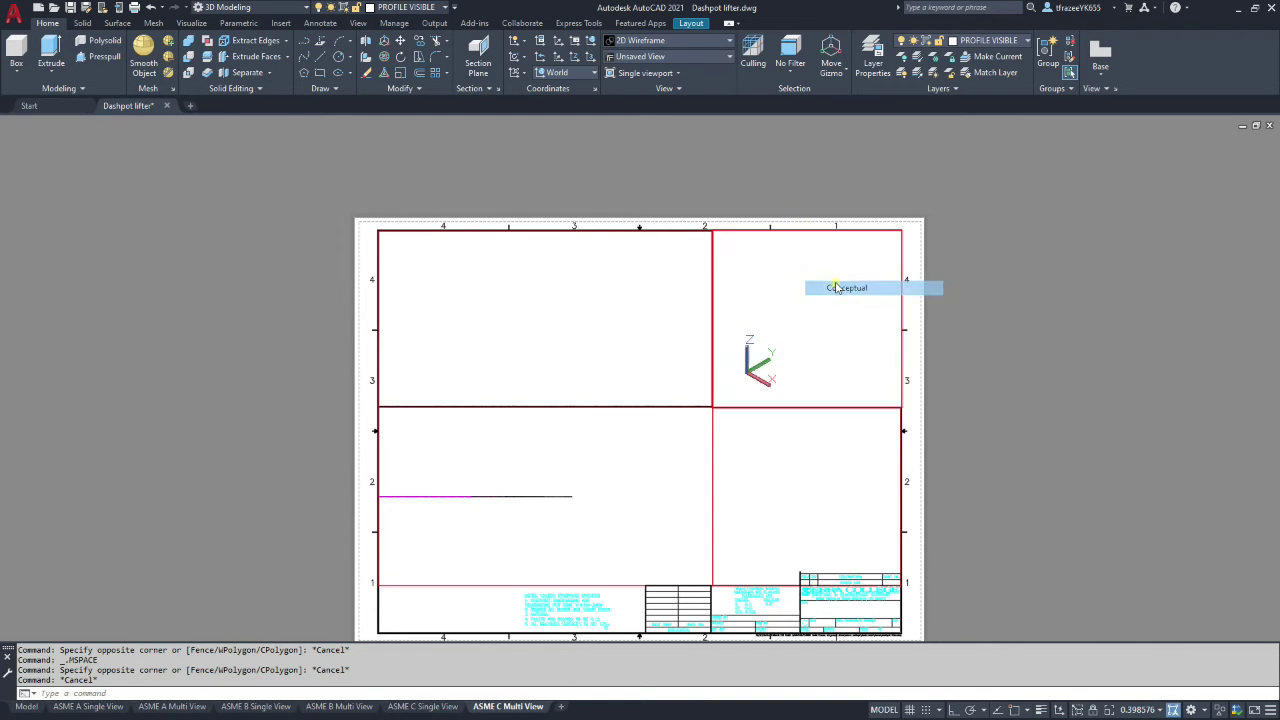
Change the lower-right viewport's view orientation to NW Isometric
click(817, 463)
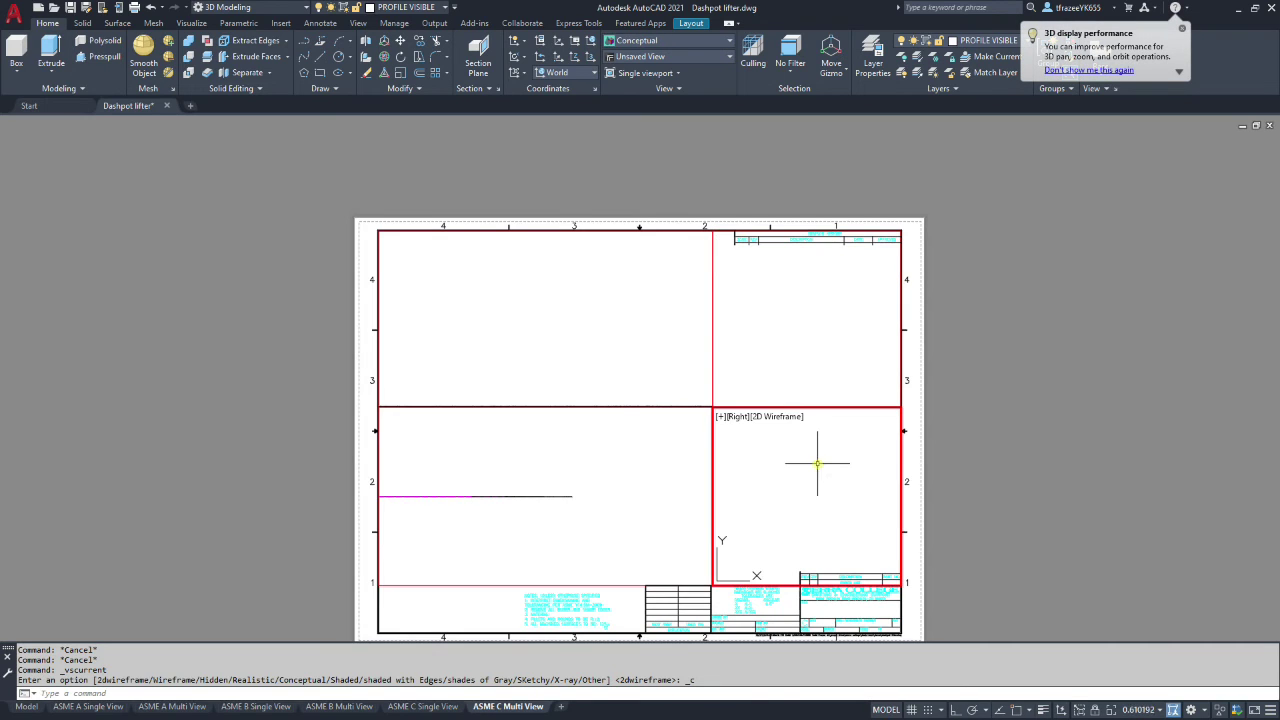
click(737, 417)
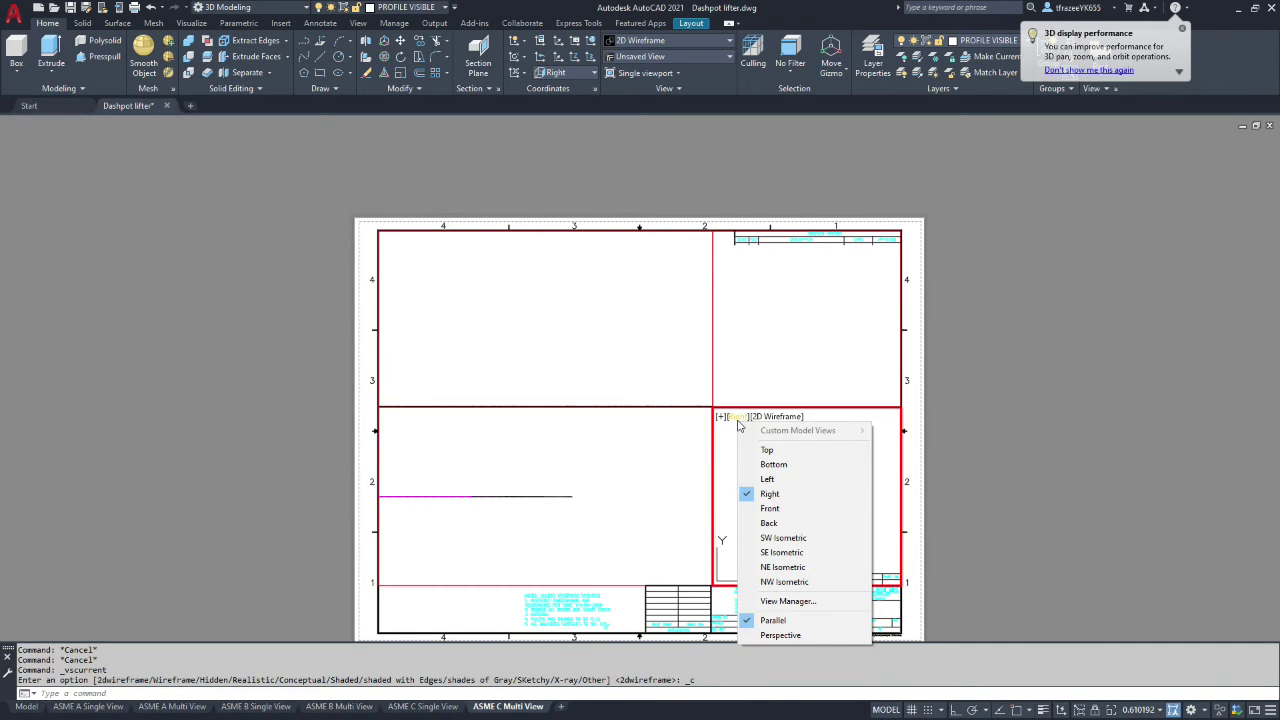
click(753, 353)
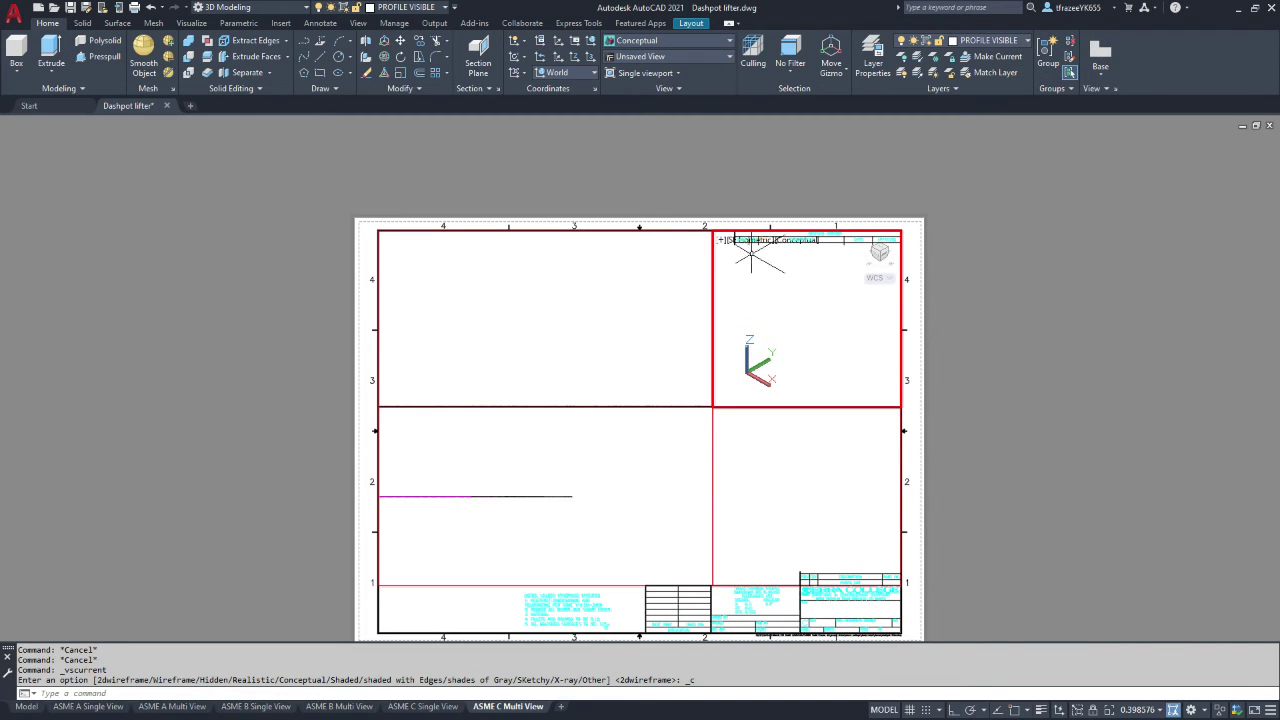
click(782, 430)
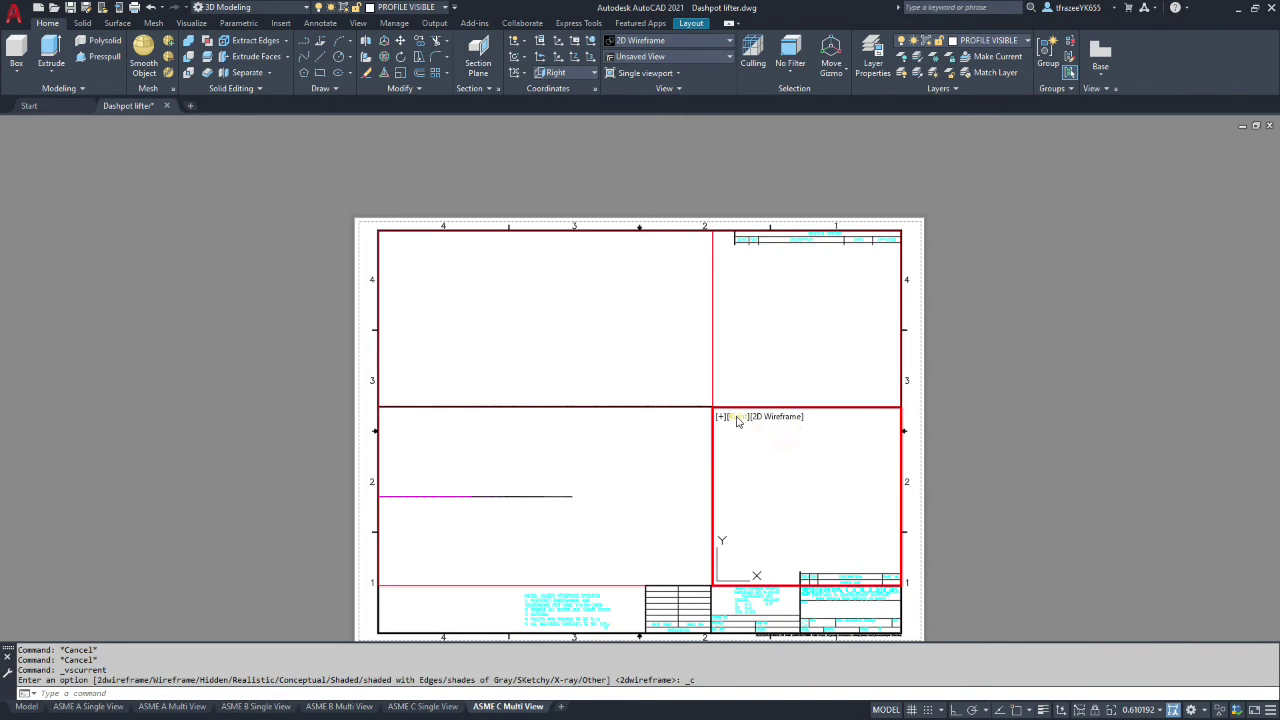
click(737, 419)
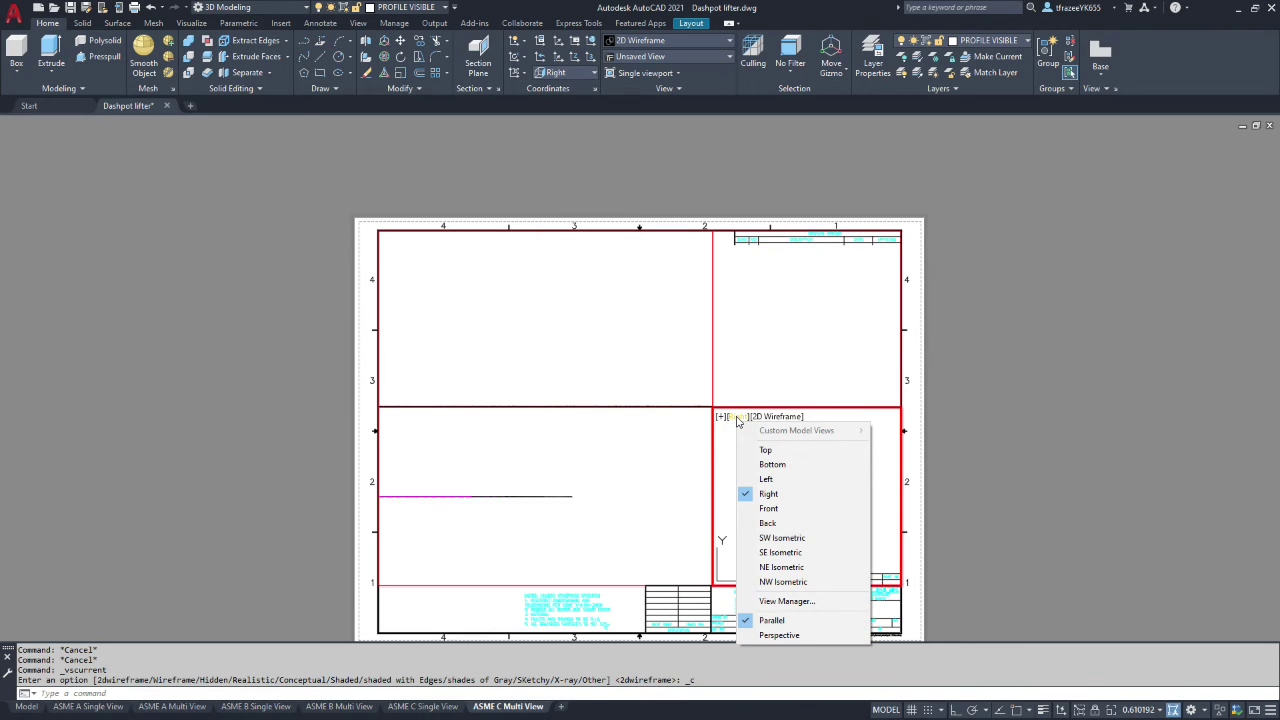
click(800, 582)
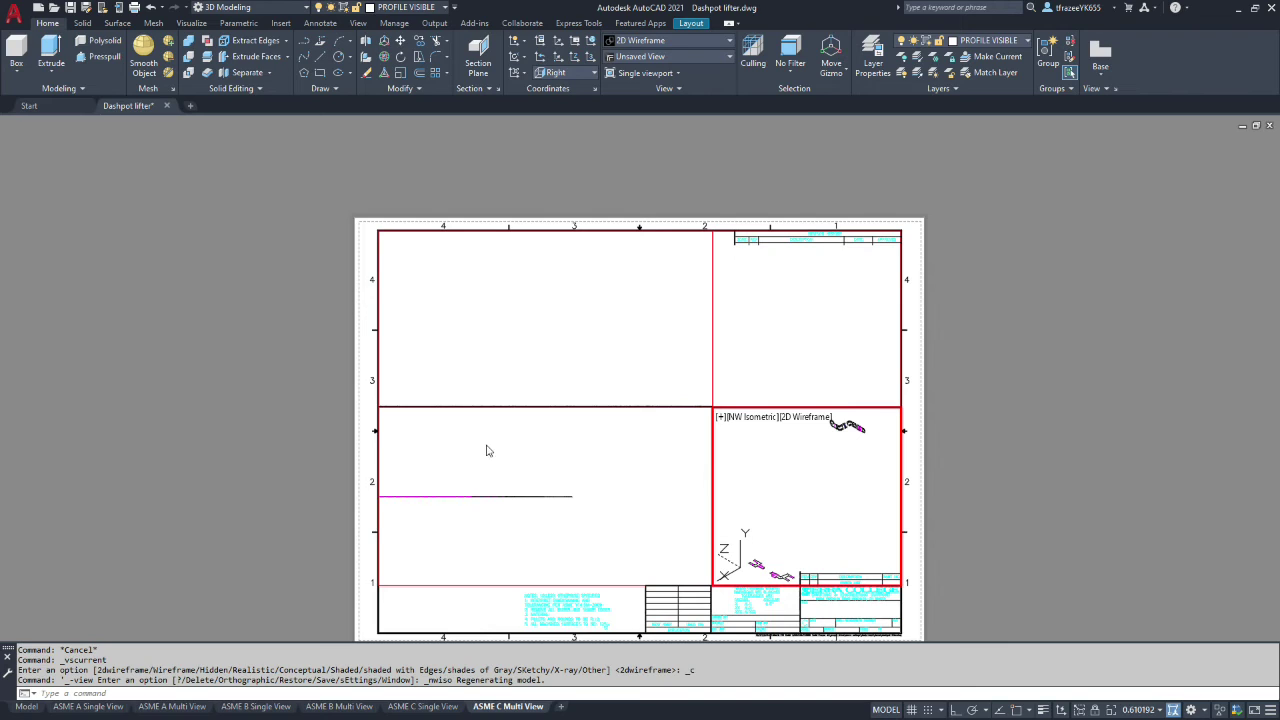
Zoom the upper-left viewport to the drawing extents, then enlarge the broken top view inside it
click(503, 349)
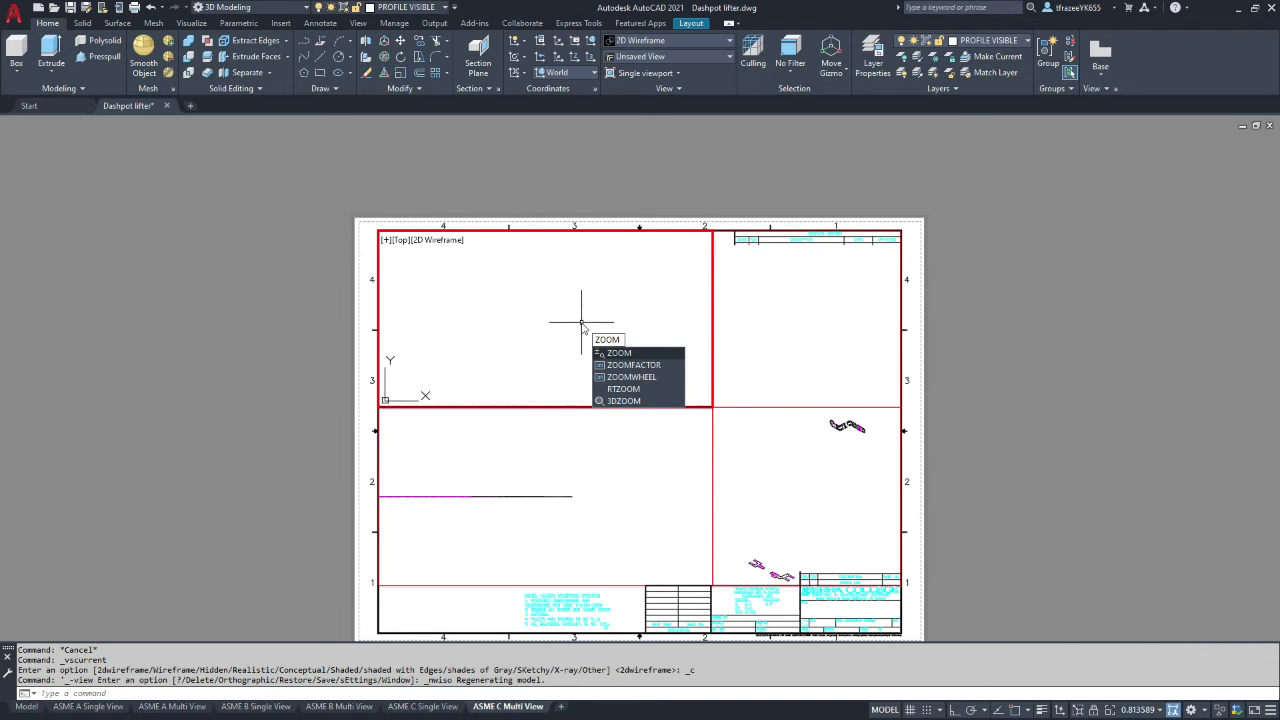
key(Return)
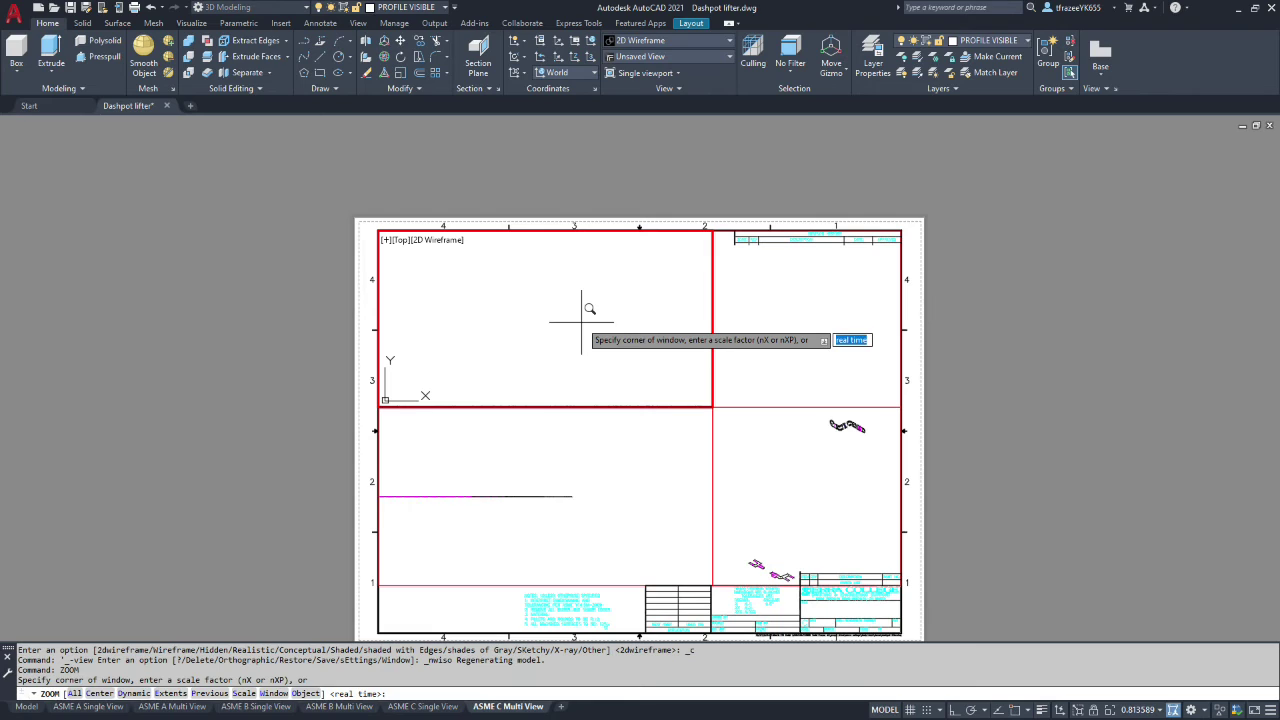
key(Return)
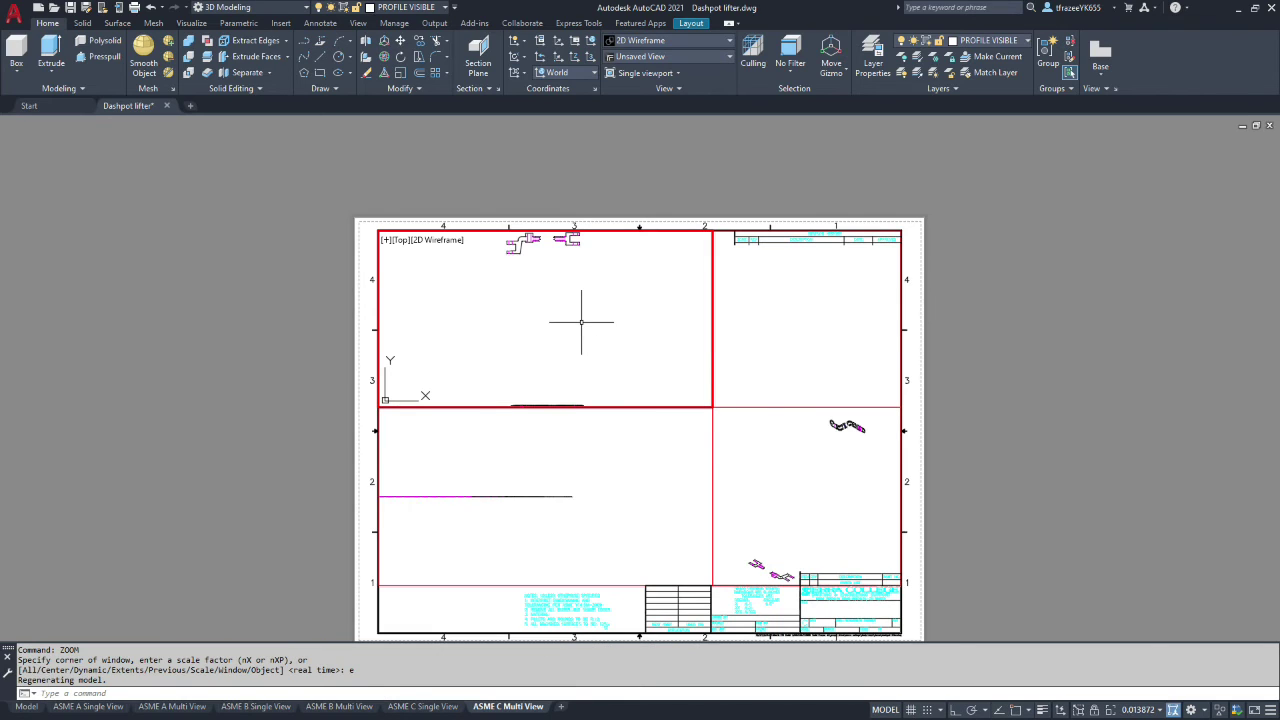
scroll(548, 240, up, 4)
scroll(505, 240, up, 2)
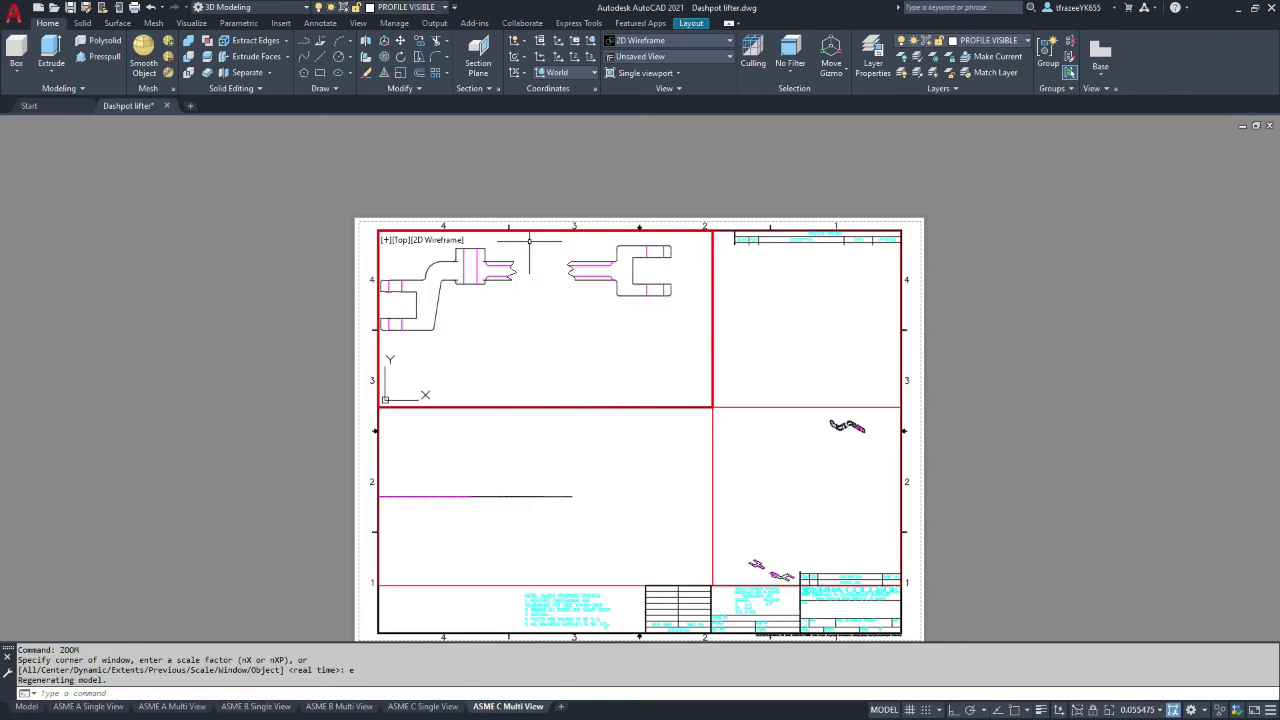
Rescale and reposition the broken top view to fit inside the upper-left viewport, and orbit it very slightly
scroll(544, 243, down, 2)
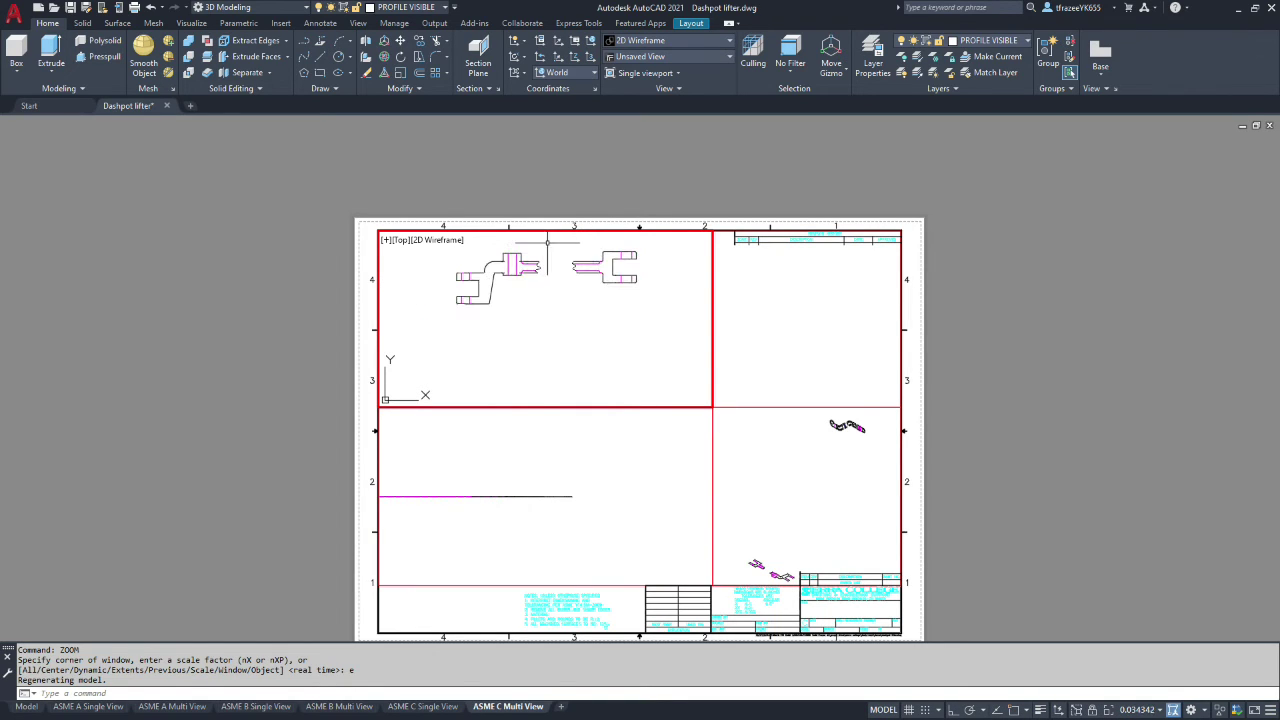
scroll(571, 240, up, 2)
scroll(574, 242, down, 2)
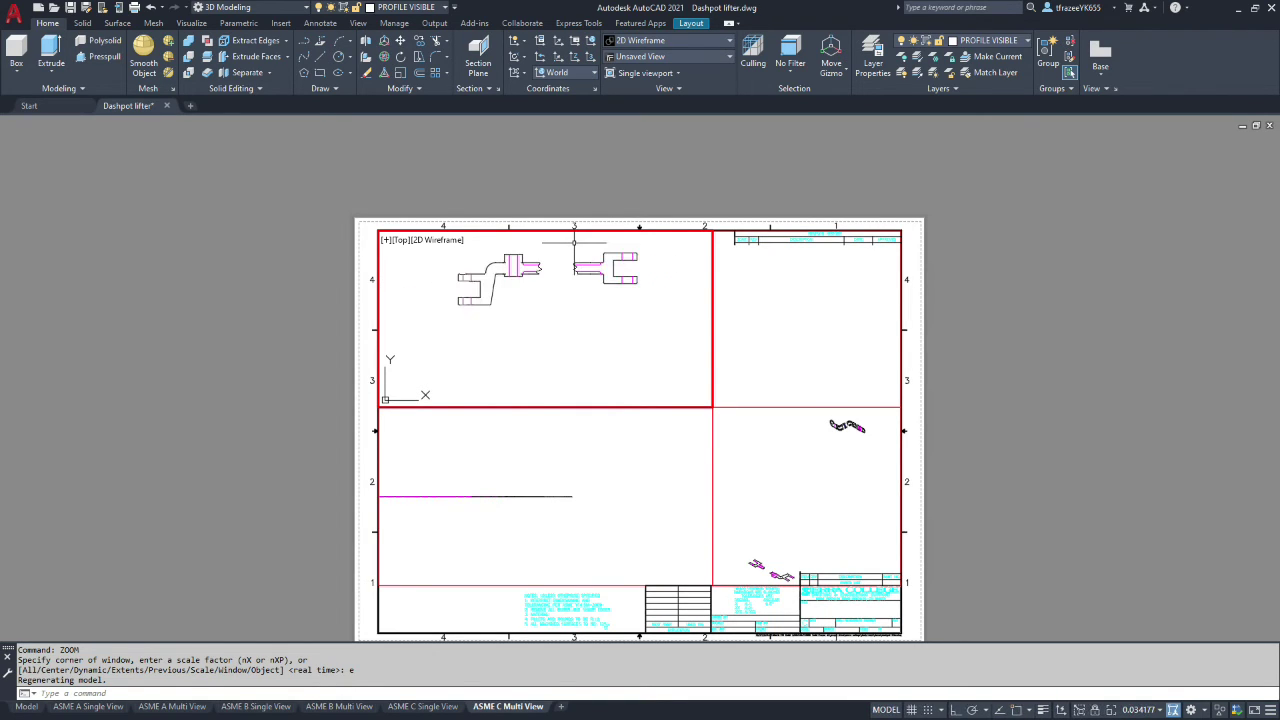
scroll(574, 243, up, 2)
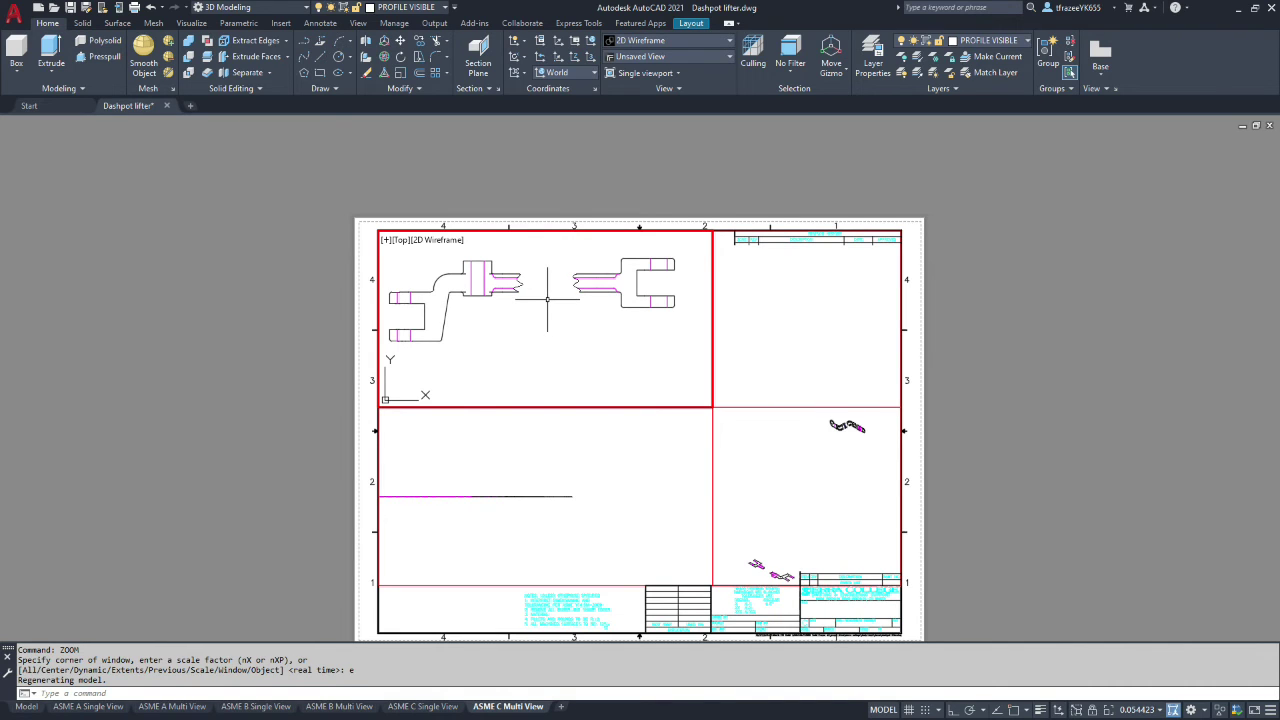
mouse_move(551, 306)
middle_down()
mouse_move(552, 289)
mouse_move(521, 284)
middle_up()
scroll(518, 284, down, 4)
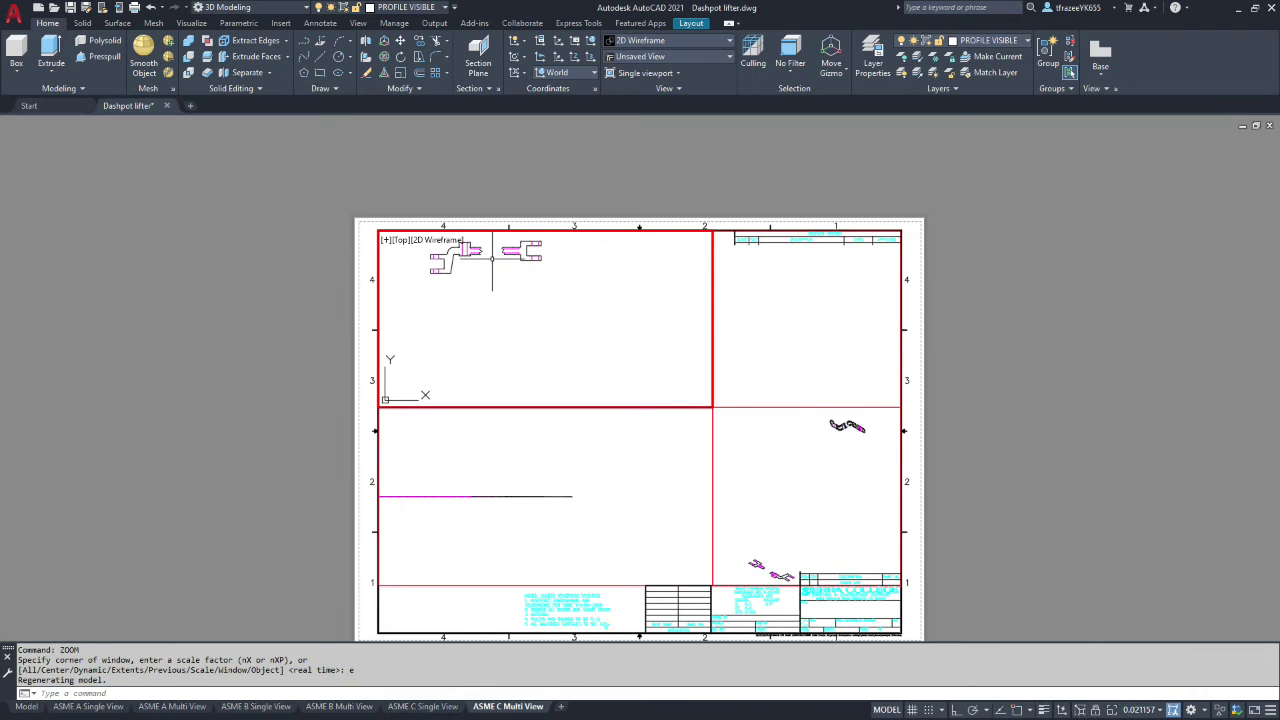
scroll(478, 255, down, 4)
scroll(465, 241, up, 8)
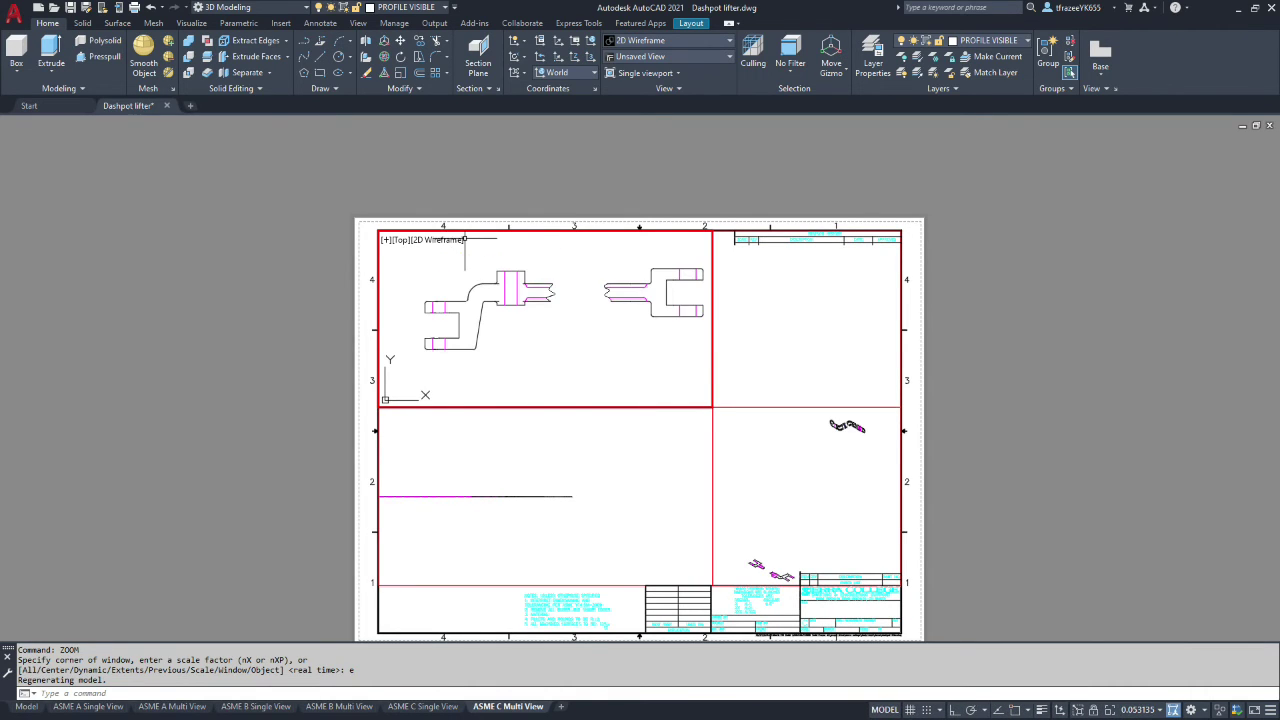
shift+middle_drag(584, 281, 587, 278)
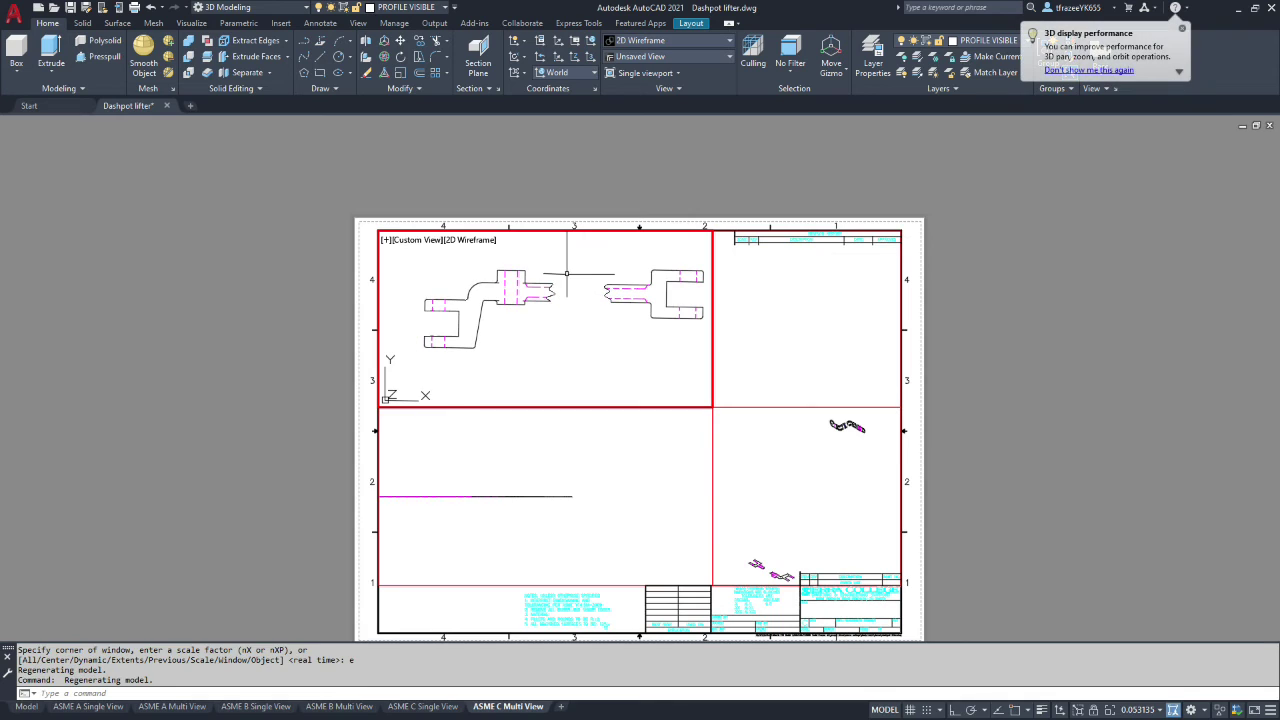
Undo the last view change in the upper-left viewport and shift the broken top view slightly down and left
click(152, 8)
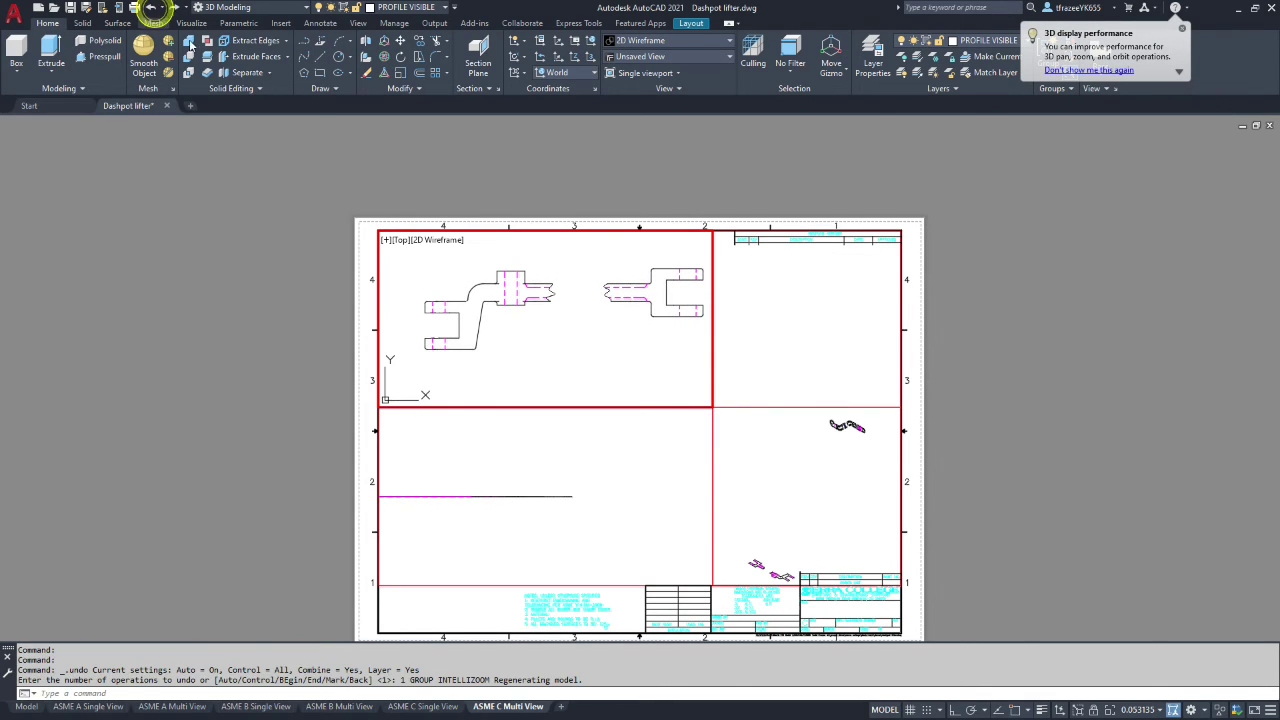
mouse_move(550, 305)
middle_down()
mouse_move(560, 314)
mouse_move(548, 321)
middle_up()
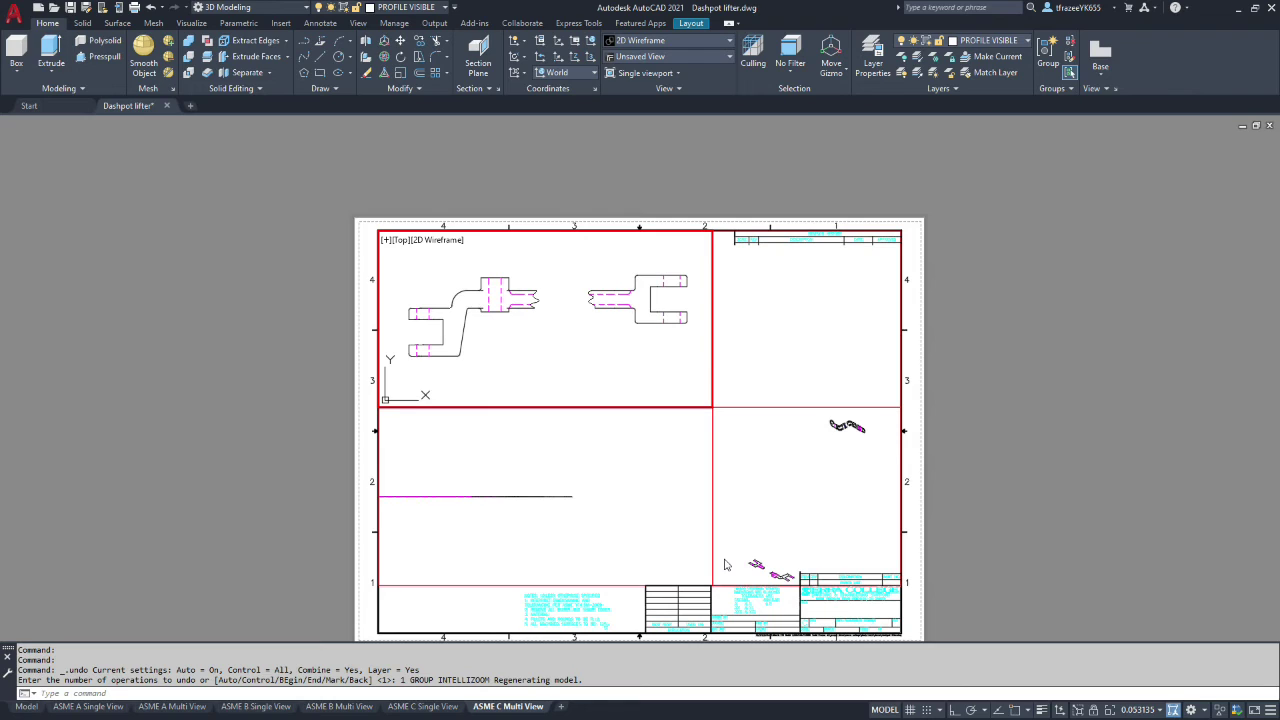
Zoom the lower-left Front viewport to the drawing extents, then enlarge and position the broken front view inside it
click(500, 447)
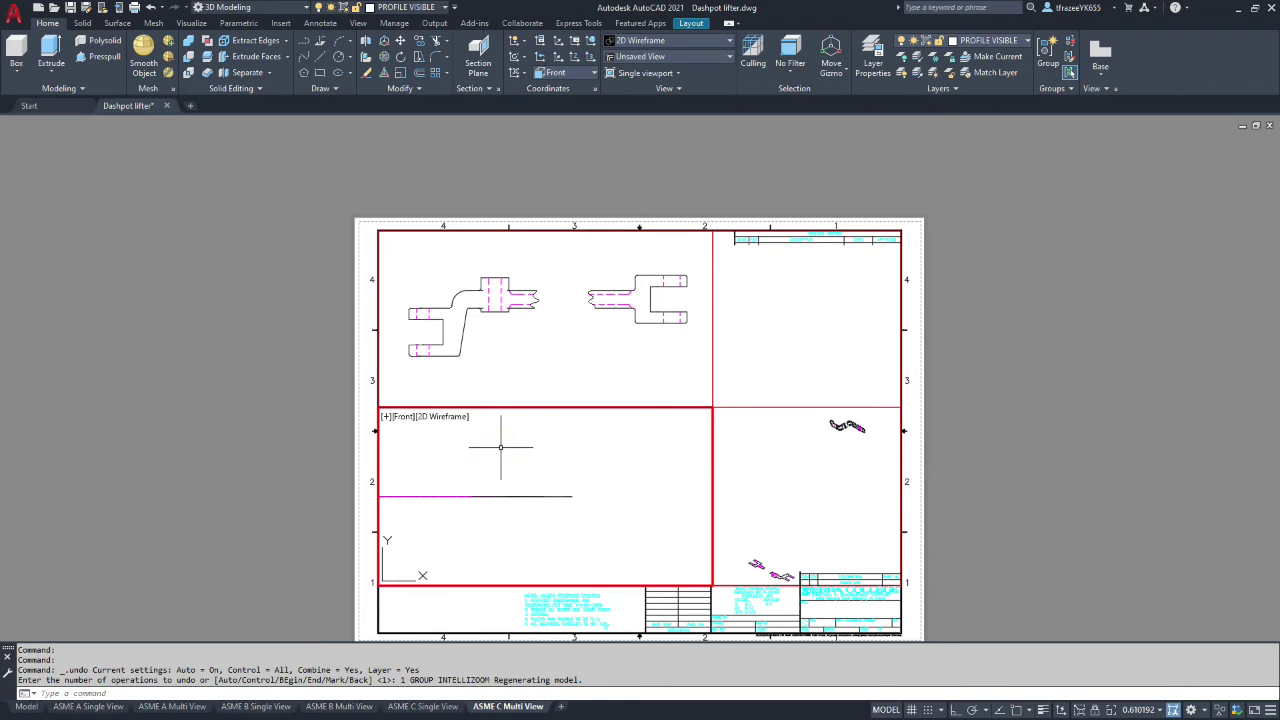
text(zoom)
key(Return)
text(a)
key(Return)
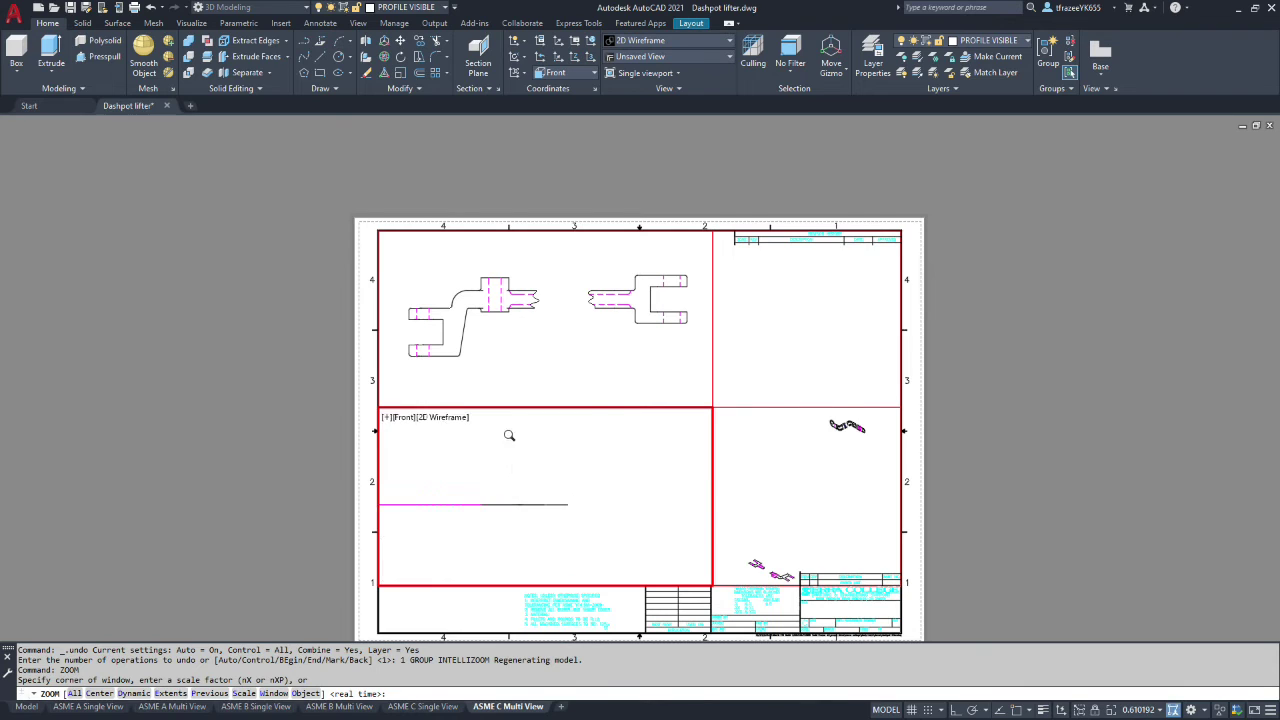
middle_drag(533, 453, 526, 518)
scroll(530, 505, up, 6)
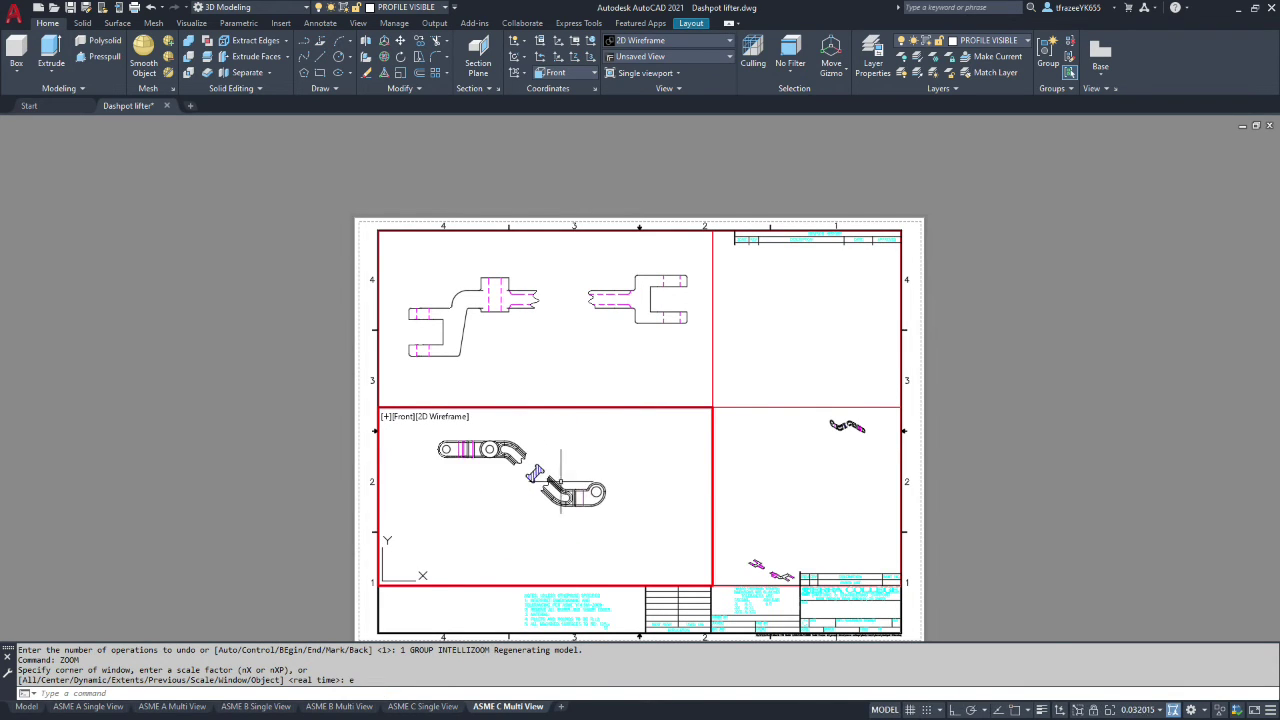
scroll(533, 475, down, 2)
scroll(442, 463, up, 2)
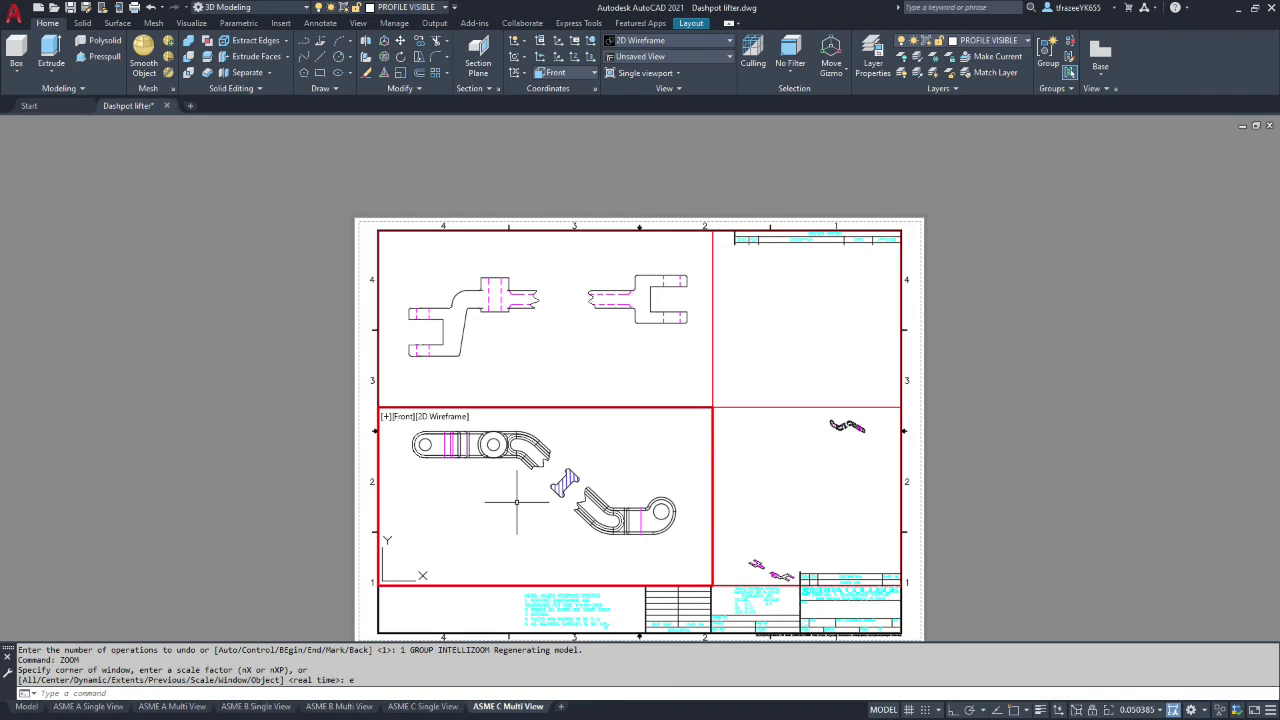
key(ctrl+z)
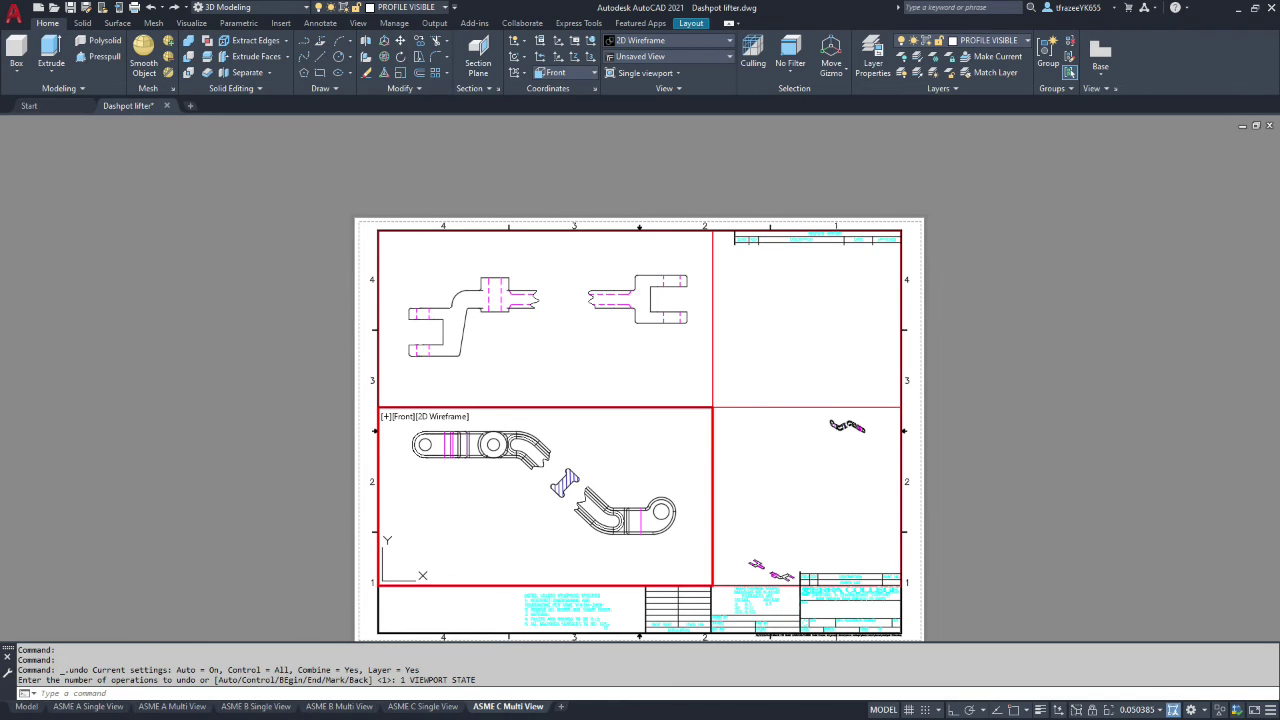
Add a custom drawing scale named "1:1 mm" with 1 paper unit equal to 25.4 drawing units
click(1157, 710)
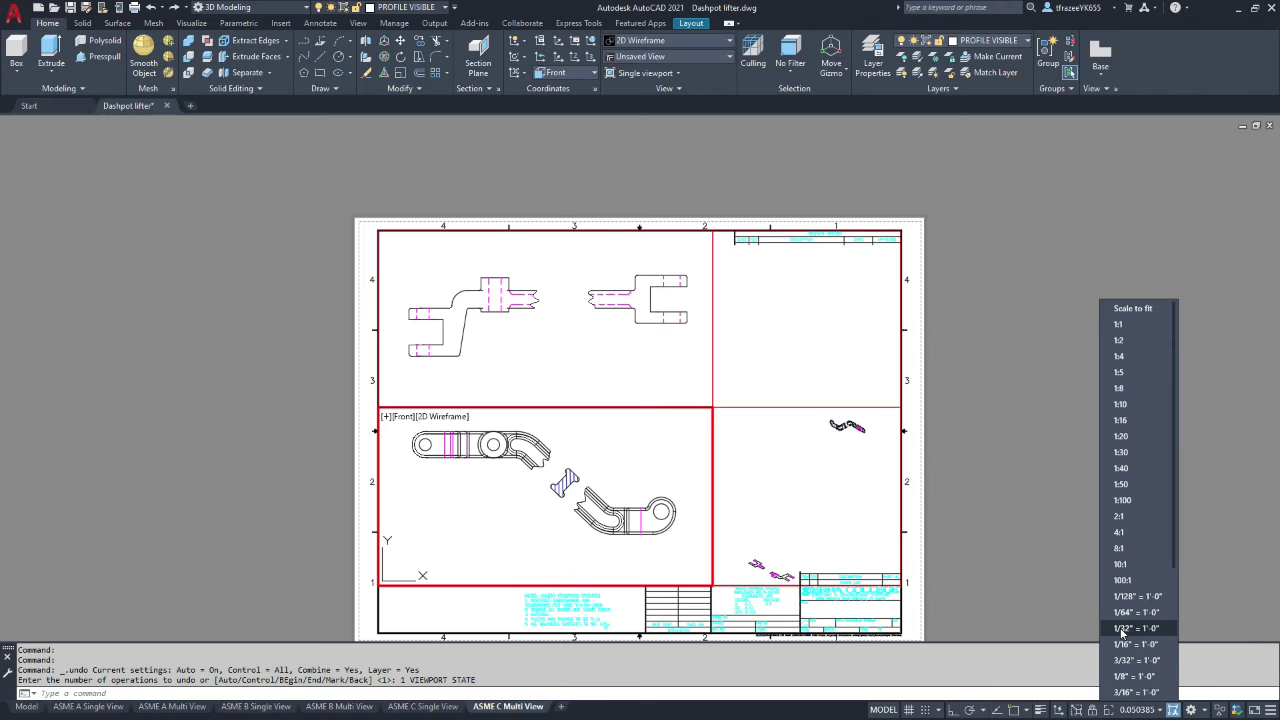
drag(1173, 545, 1190, 694)
click(1130, 660)
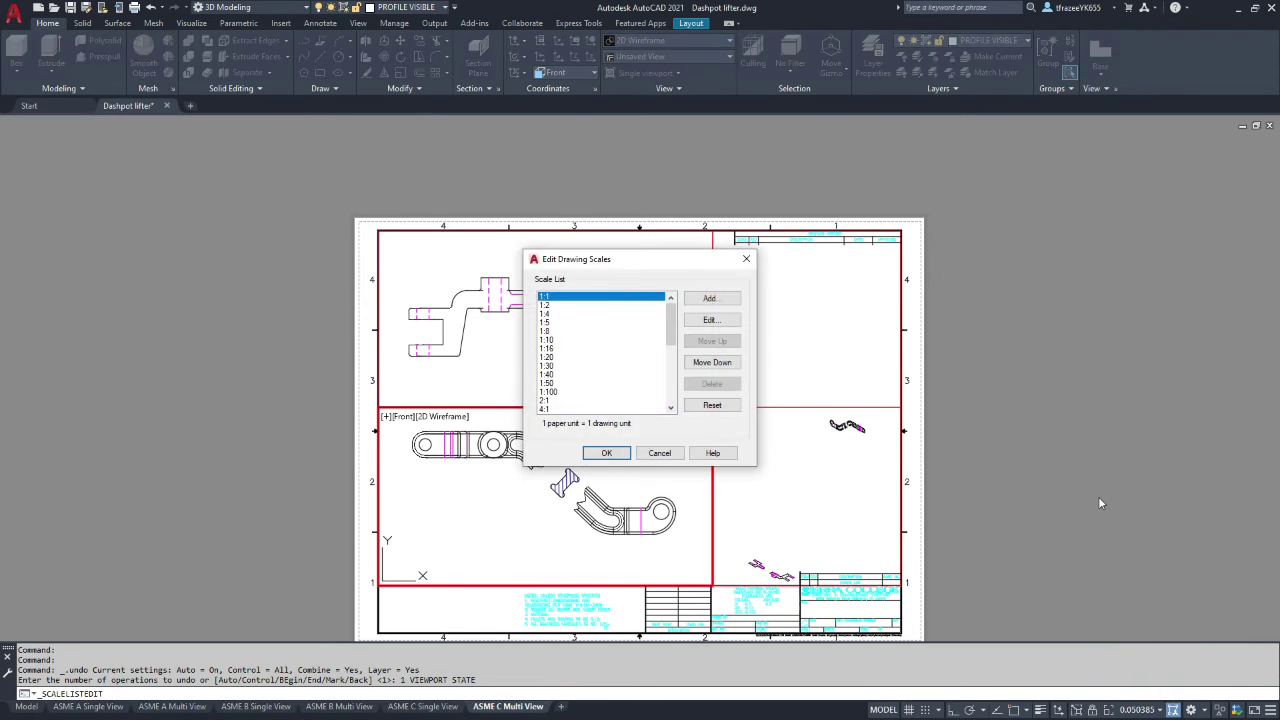
click(709, 298)
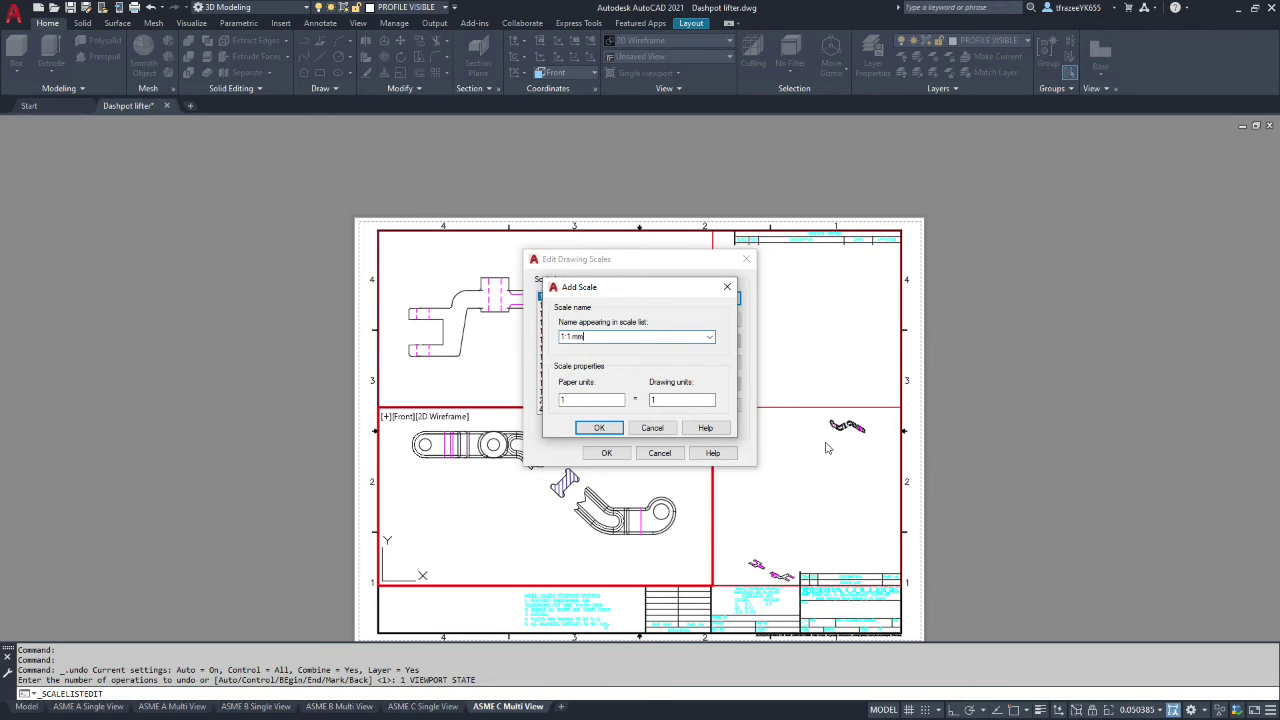
double_click(586, 400)
double_click(662, 400)
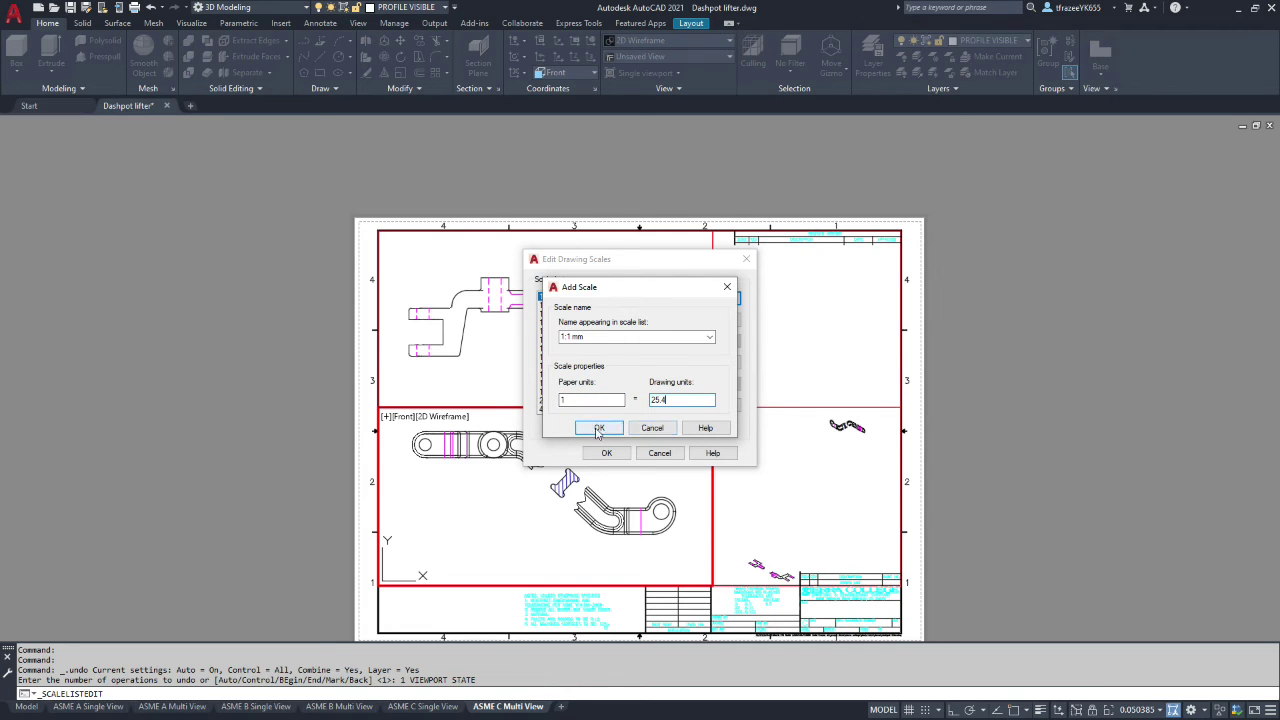
click(599, 427)
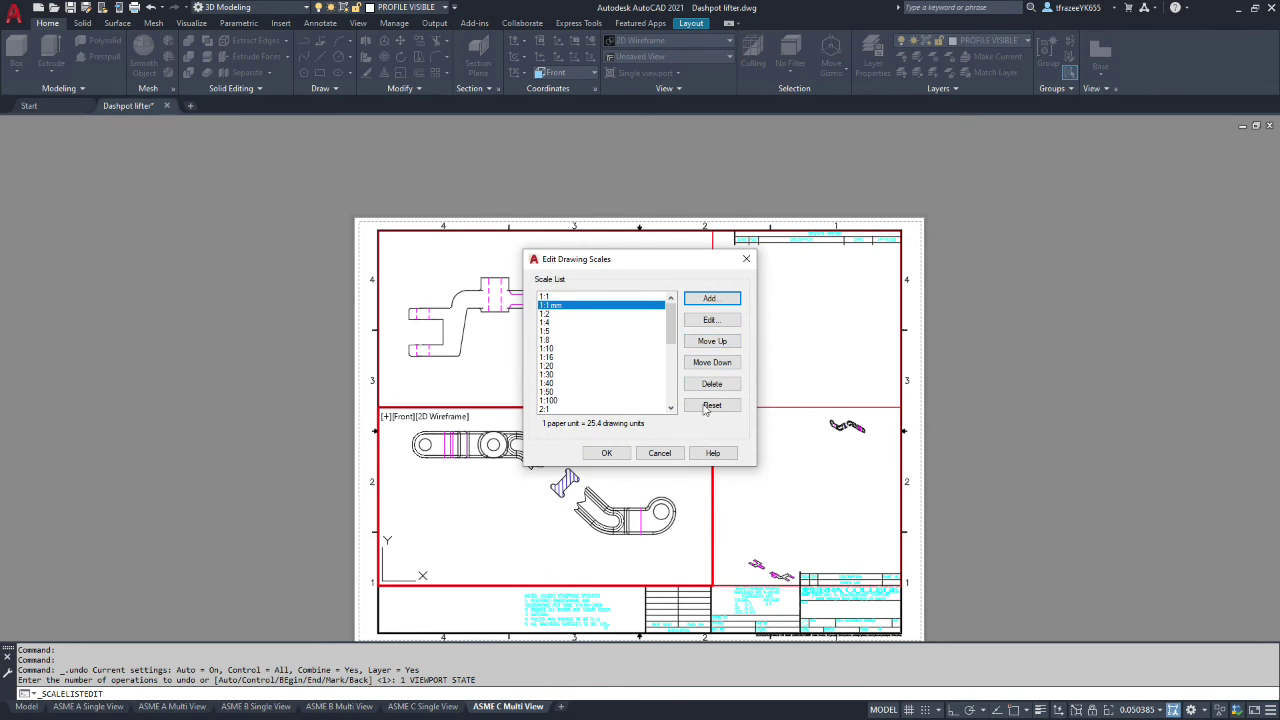
click(606, 453)
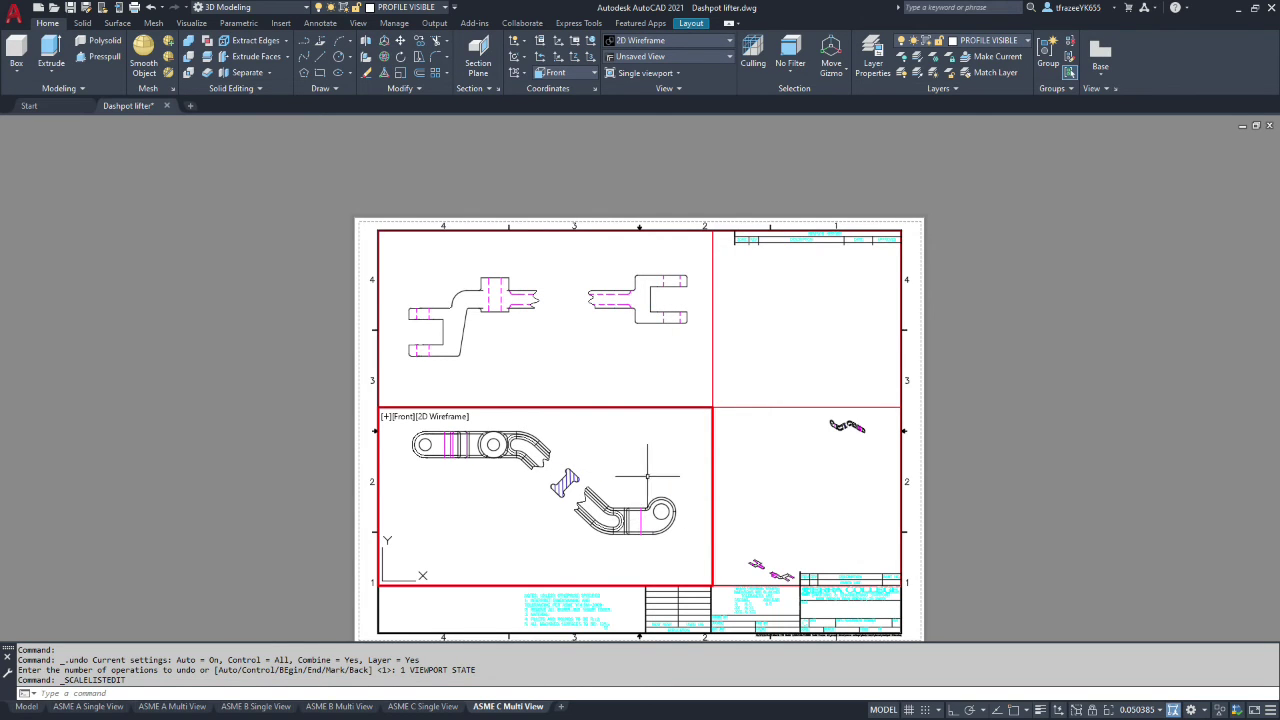
Set the scale of both the lower-left front viewport and the upper-left top viewport to 1:1 mm
click(1160, 709)
click(1126, 341)
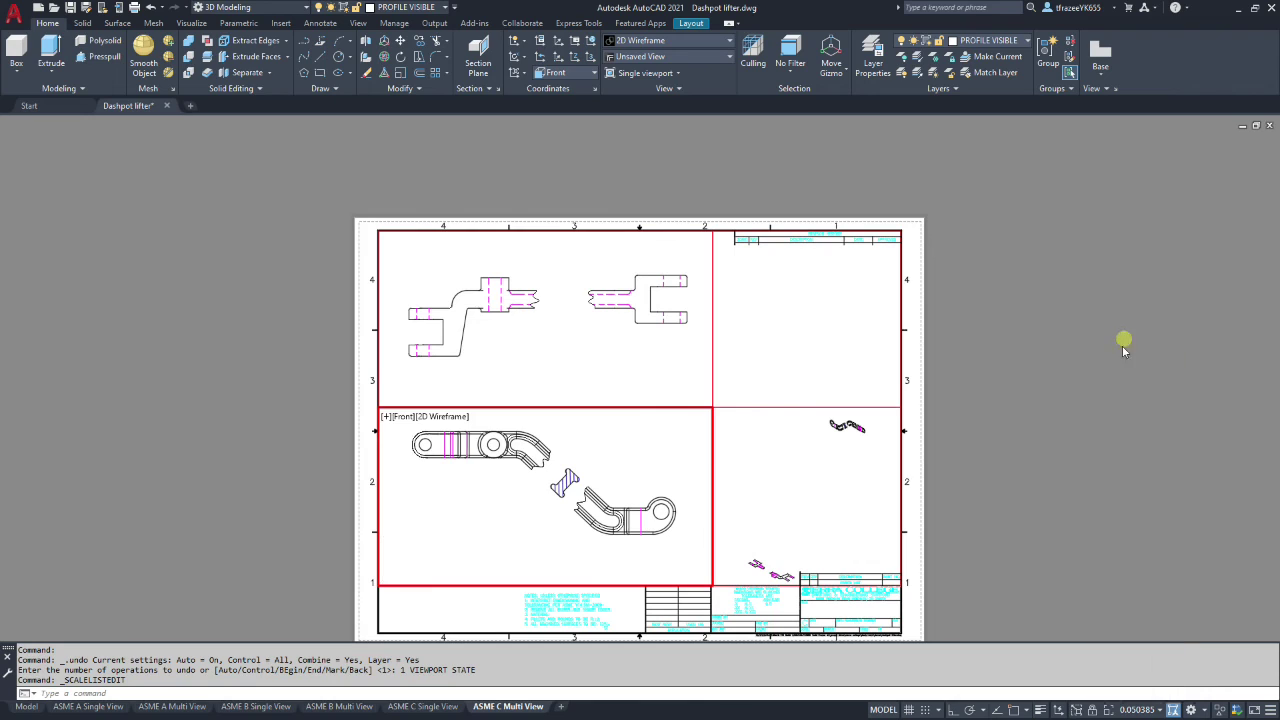
click(545, 363)
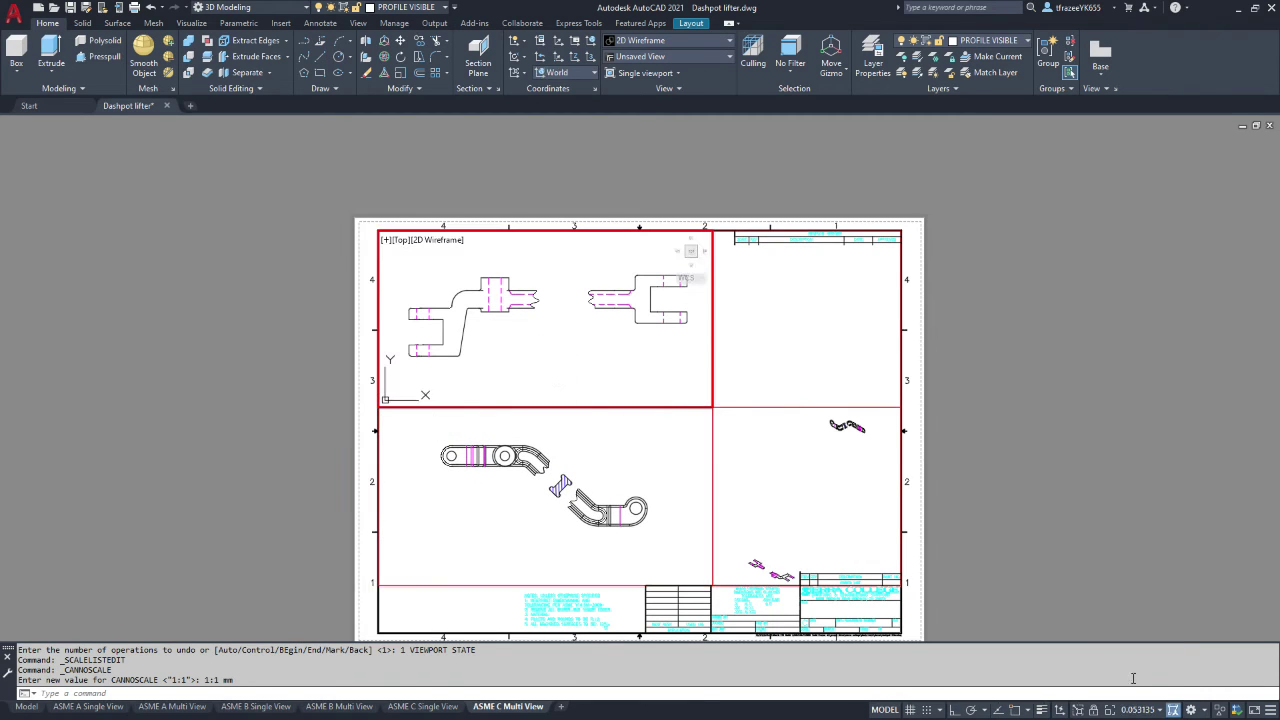
click(1156, 710)
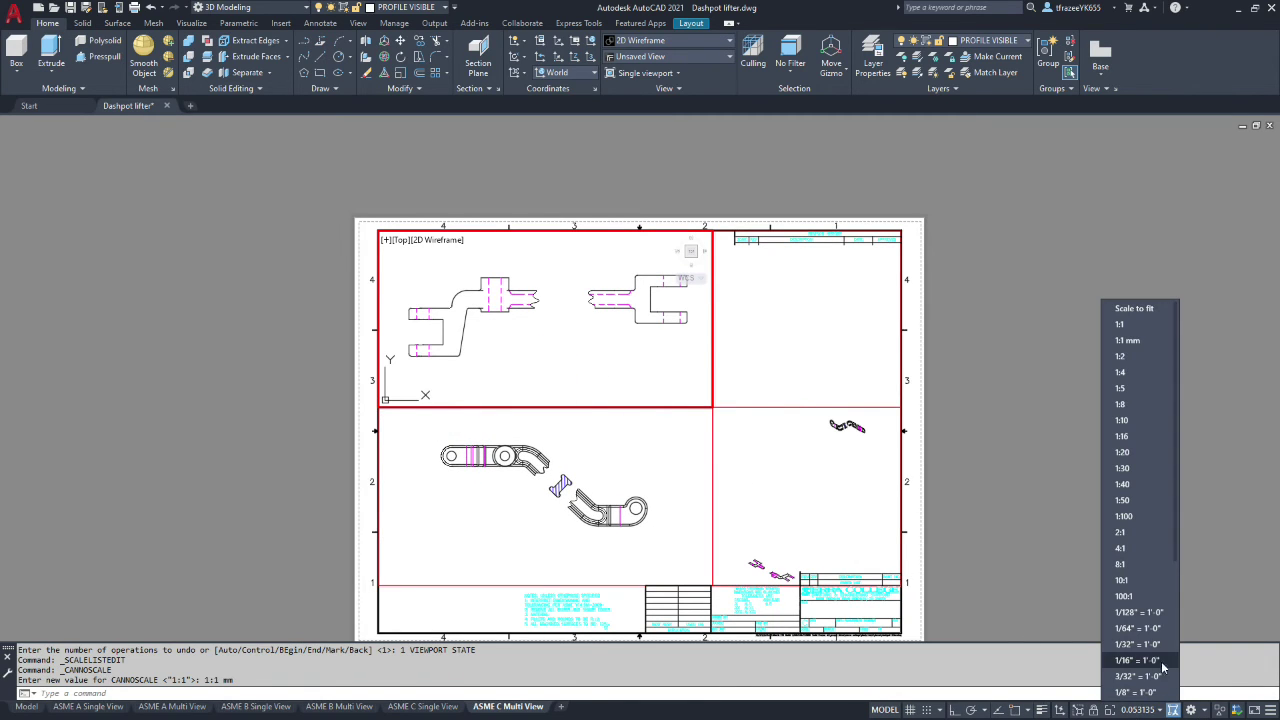
click(1122, 341)
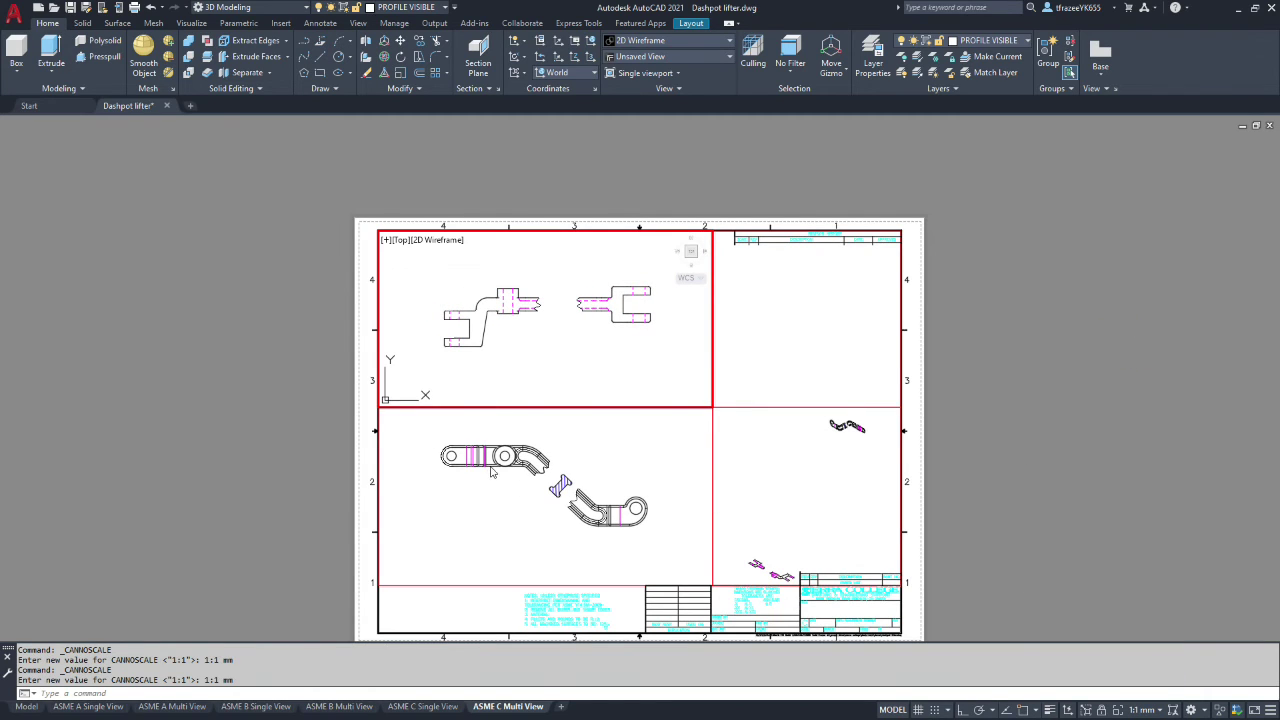
Check the PSLTSCALE setting with the top viewport active and accept its current value
click(431, 422)
click(520, 386)
text(PS)
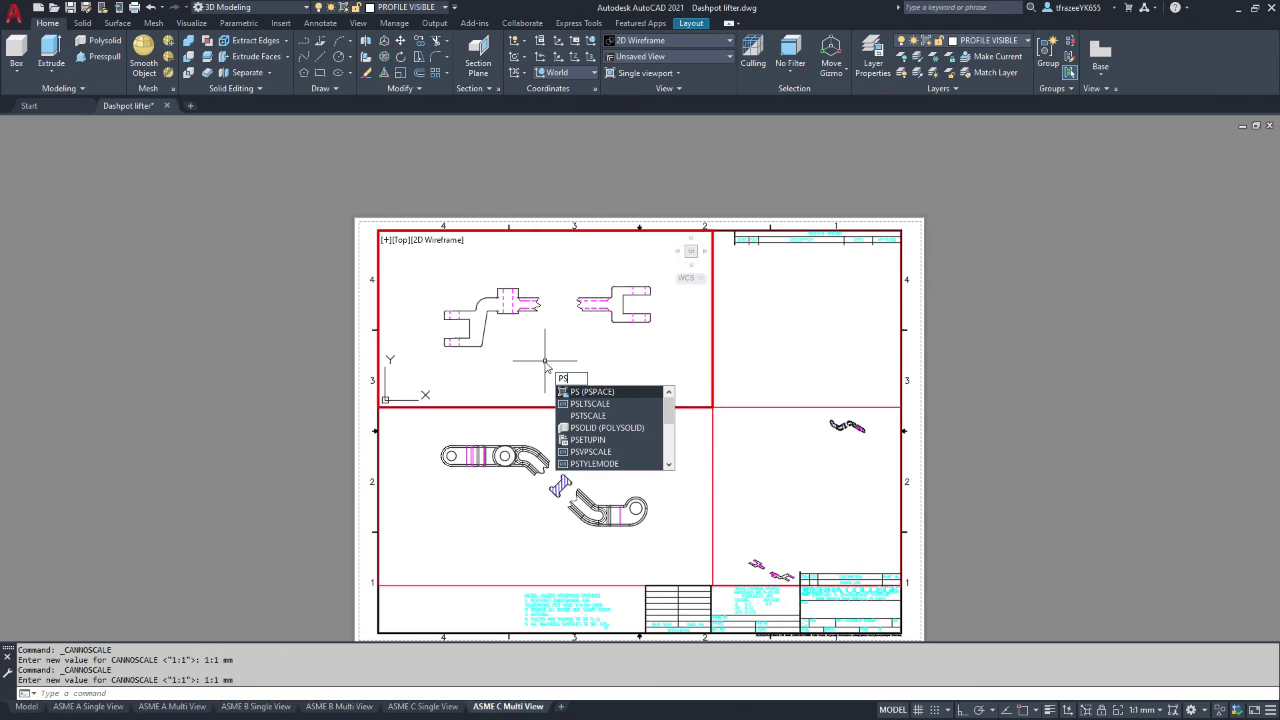
text(LTSCALE)
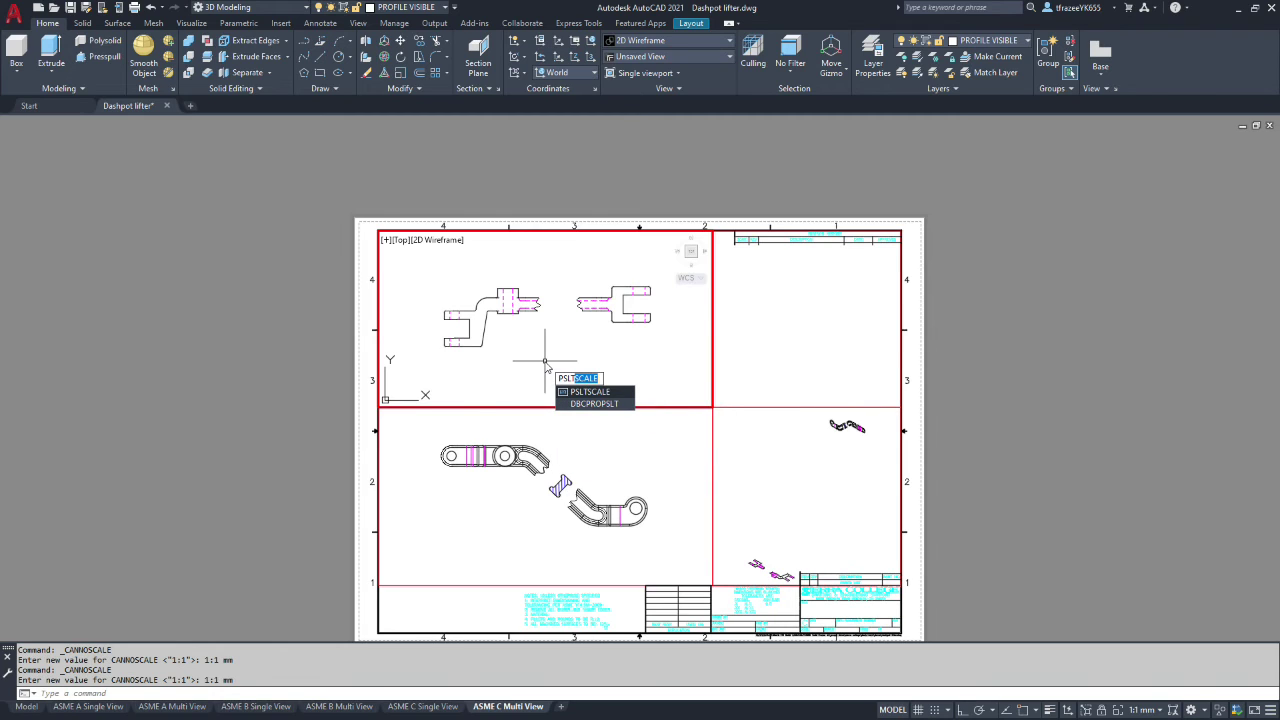
key(Return)
key(Return)
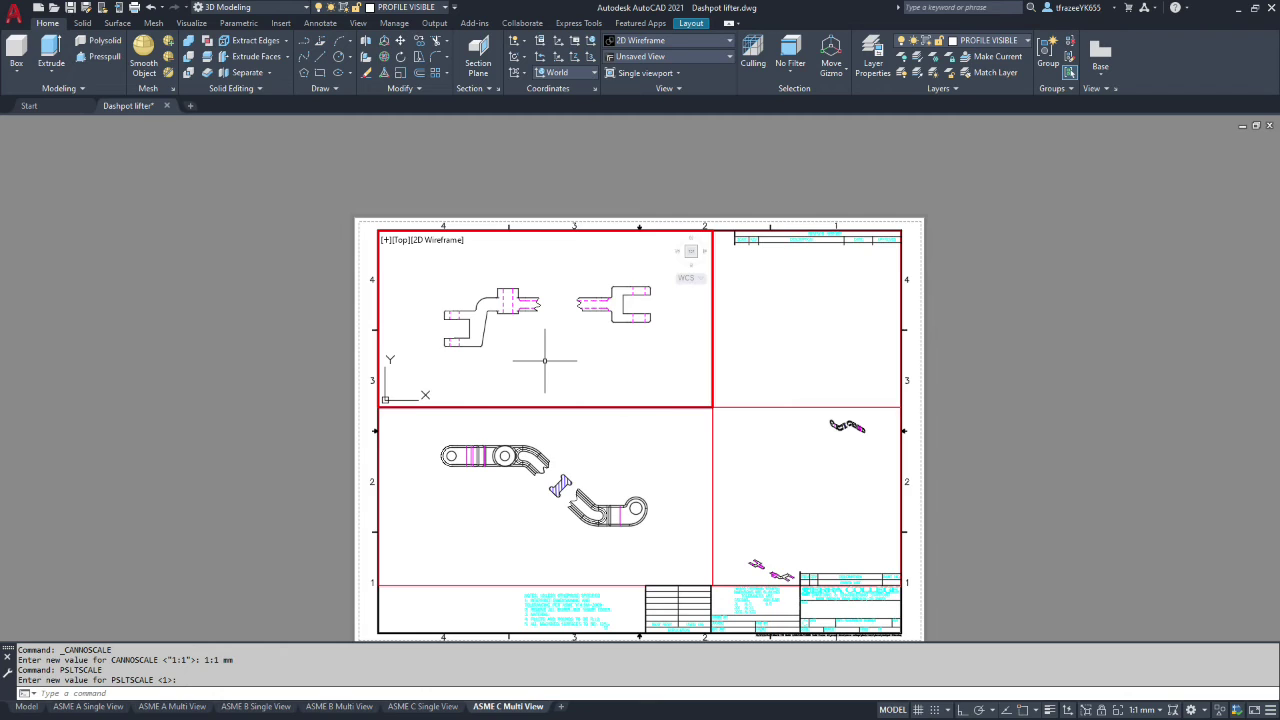
Set the linetype scale factor to .5 with LTSCALE and regenerate all viewports
text(lt)
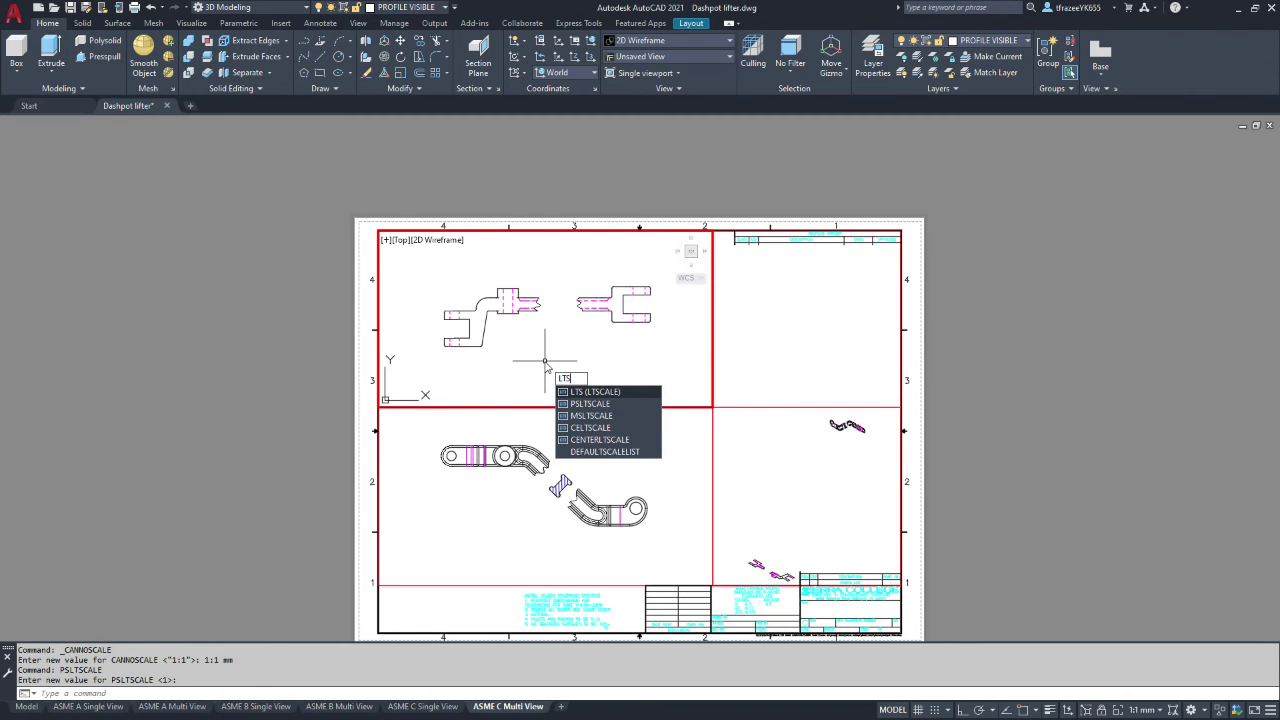
key(Return)
text(.5)
key(Return)
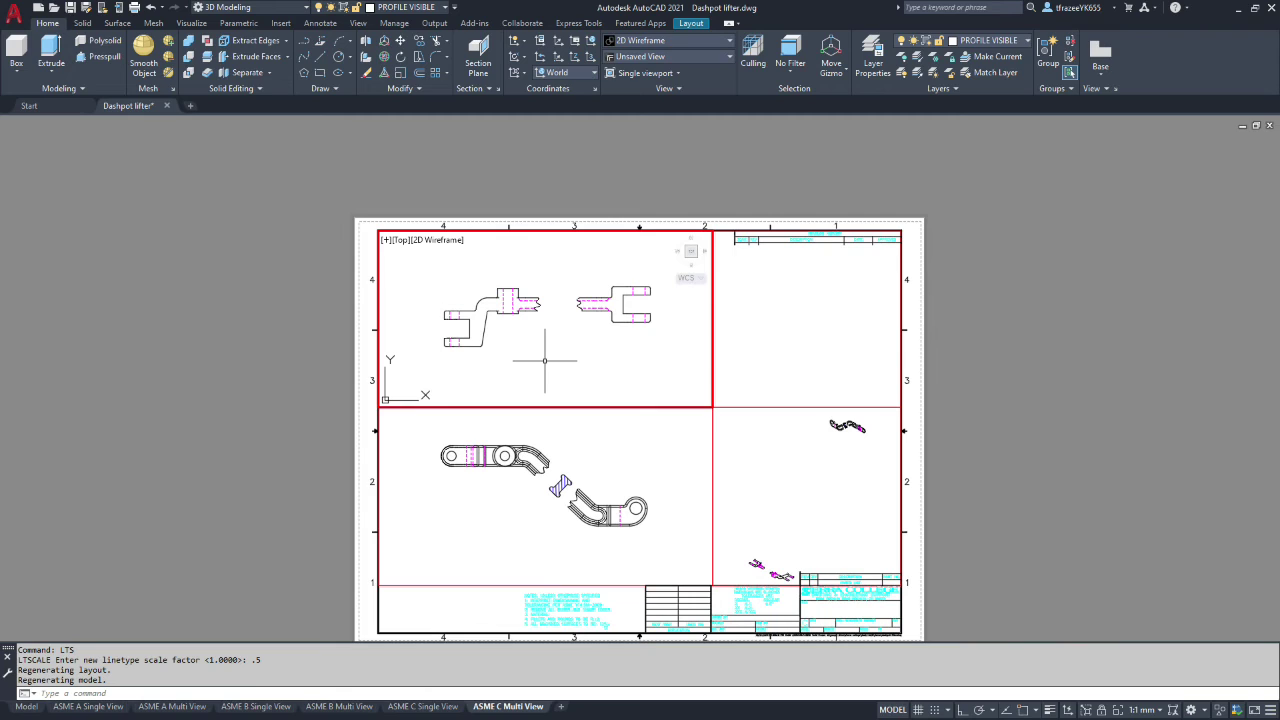
text(rea)
key(Return)
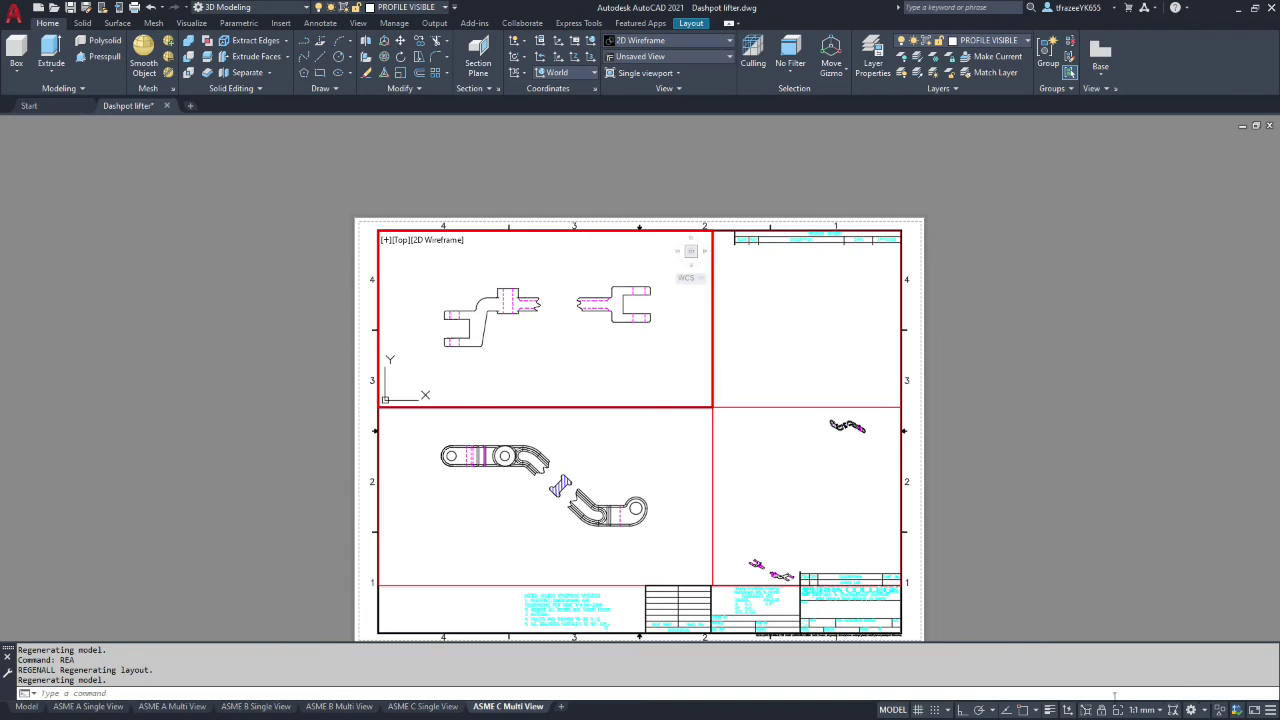
Add Center to the running object snaps and turn object snap on
click(1036, 710)
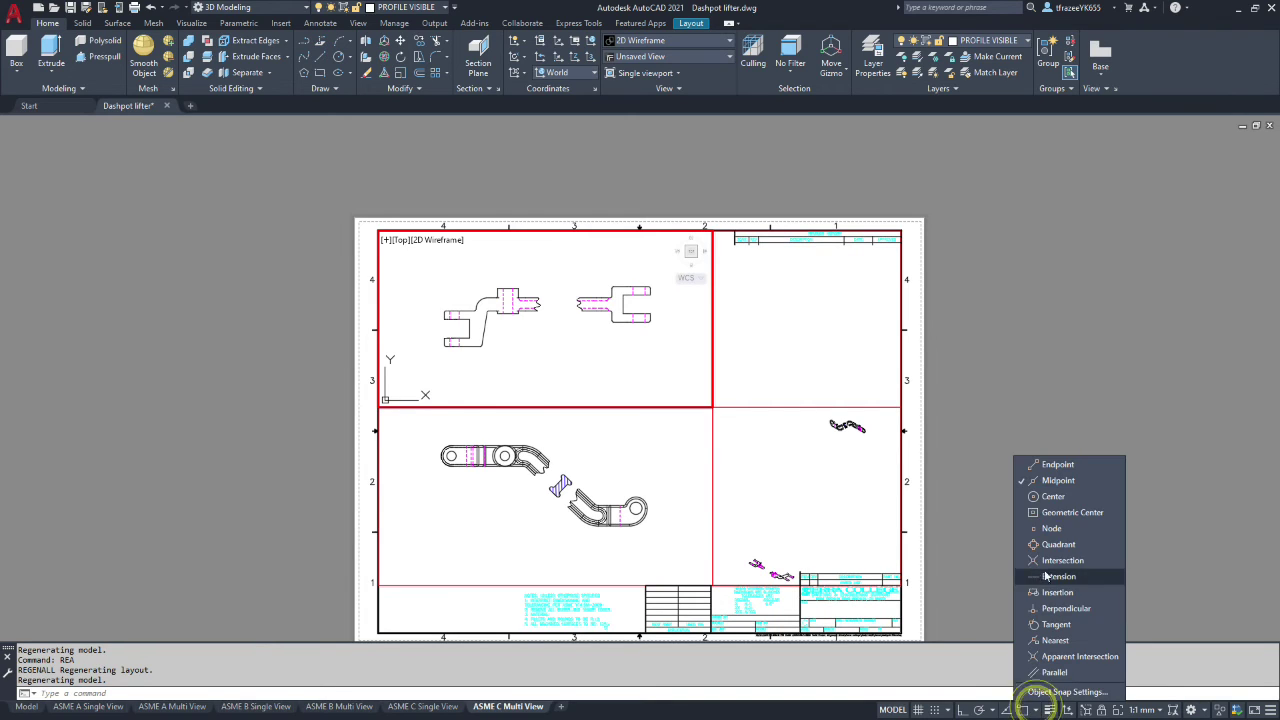
click(1045, 496)
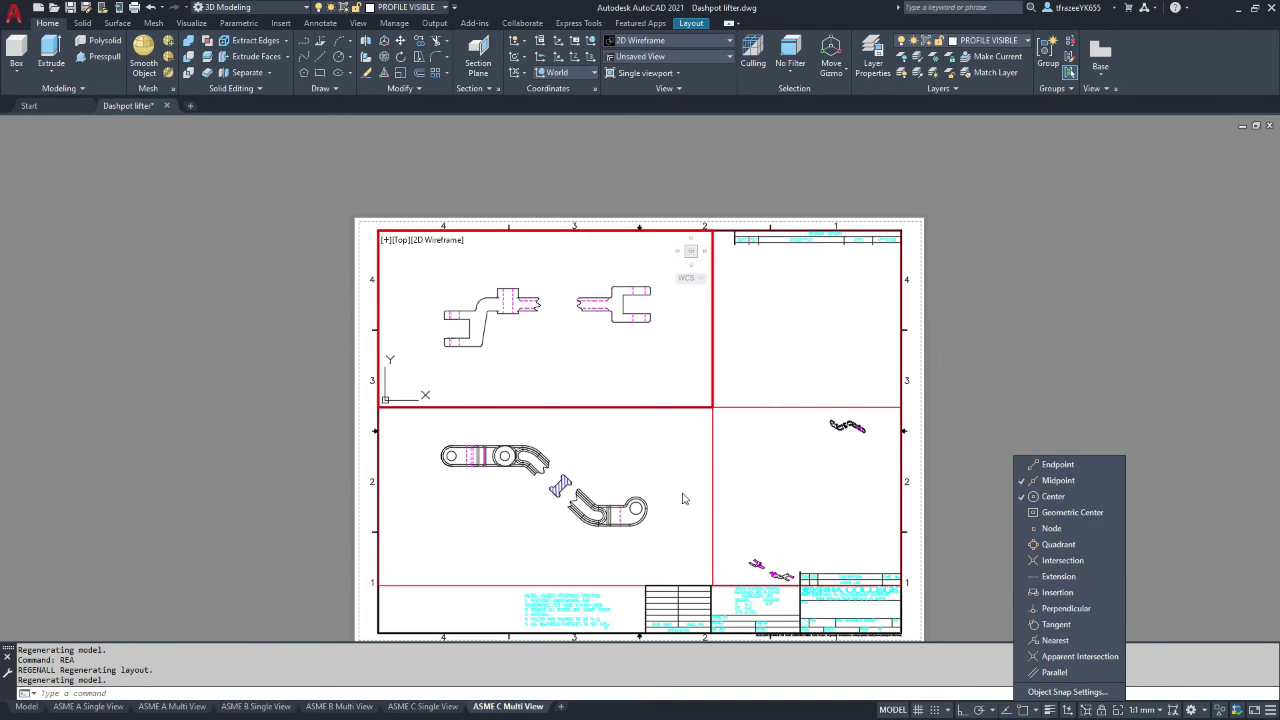
click(735, 478)
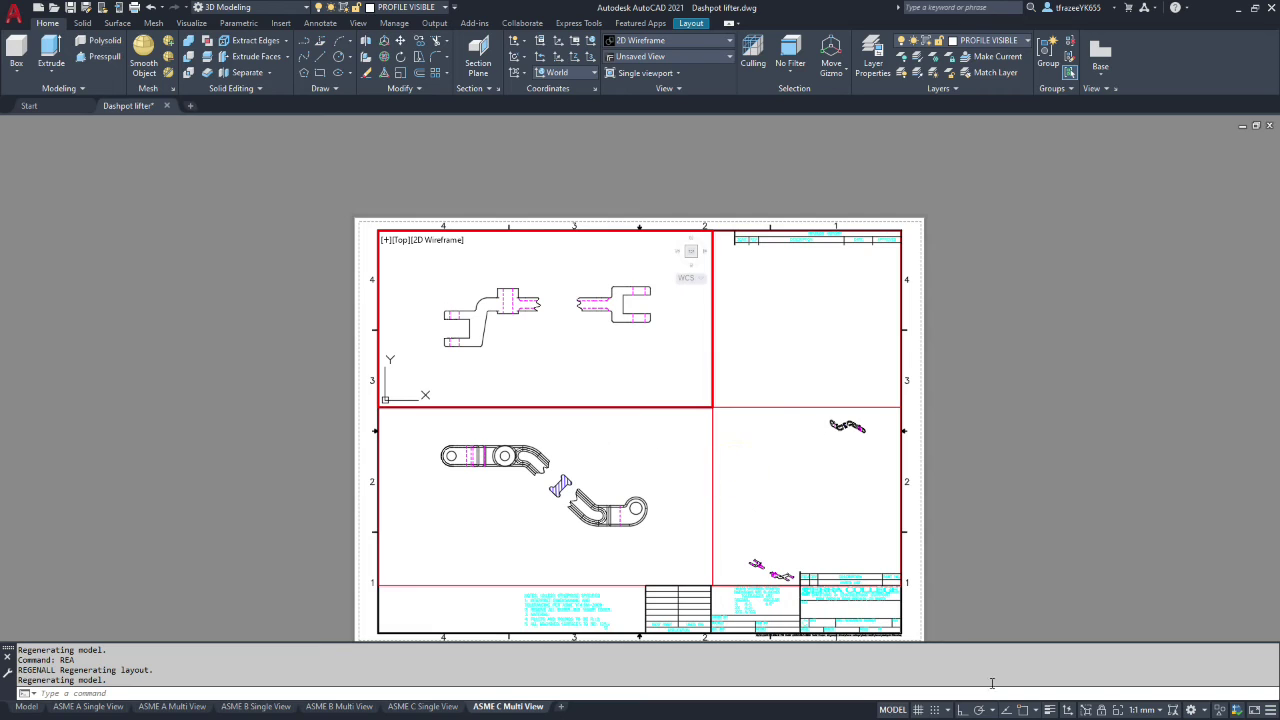
click(1024, 710)
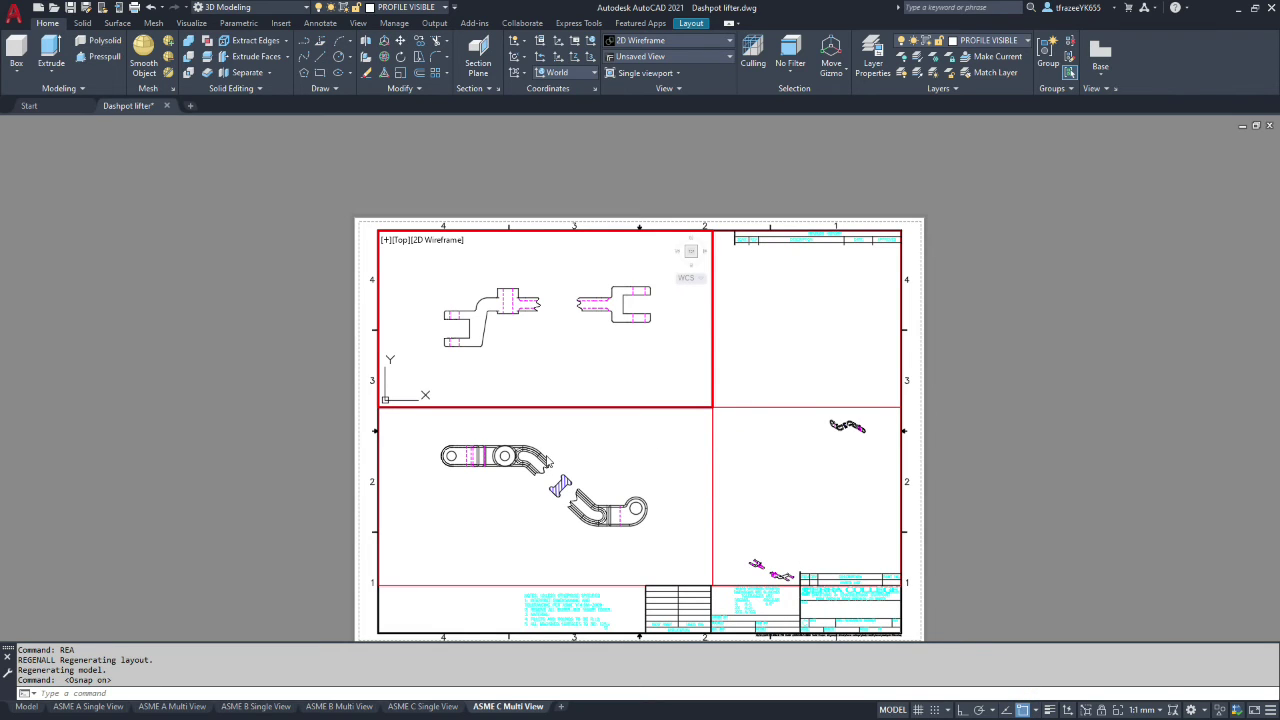
Start a vertical alignment with MVSETUP and activate the front-view viewport for picking the basepoint
text(mvset)
key(Return)
click(578, 489)
click(600, 515)
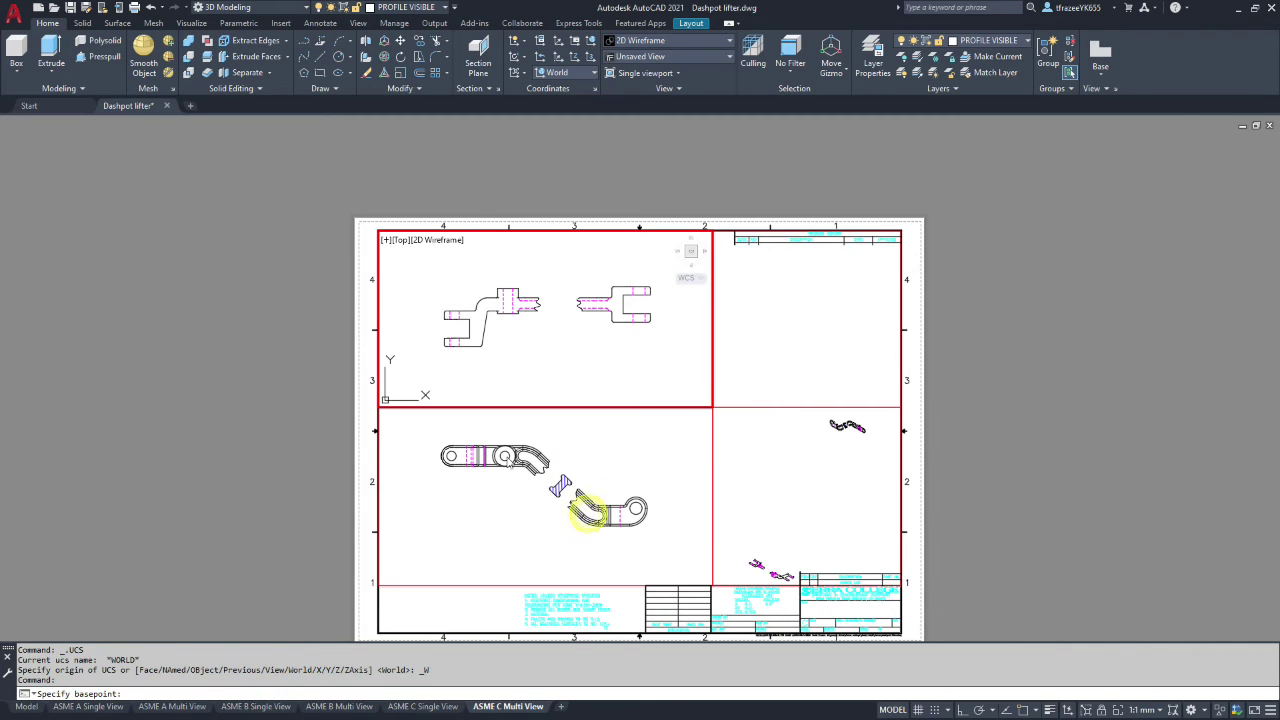
click(462, 465)
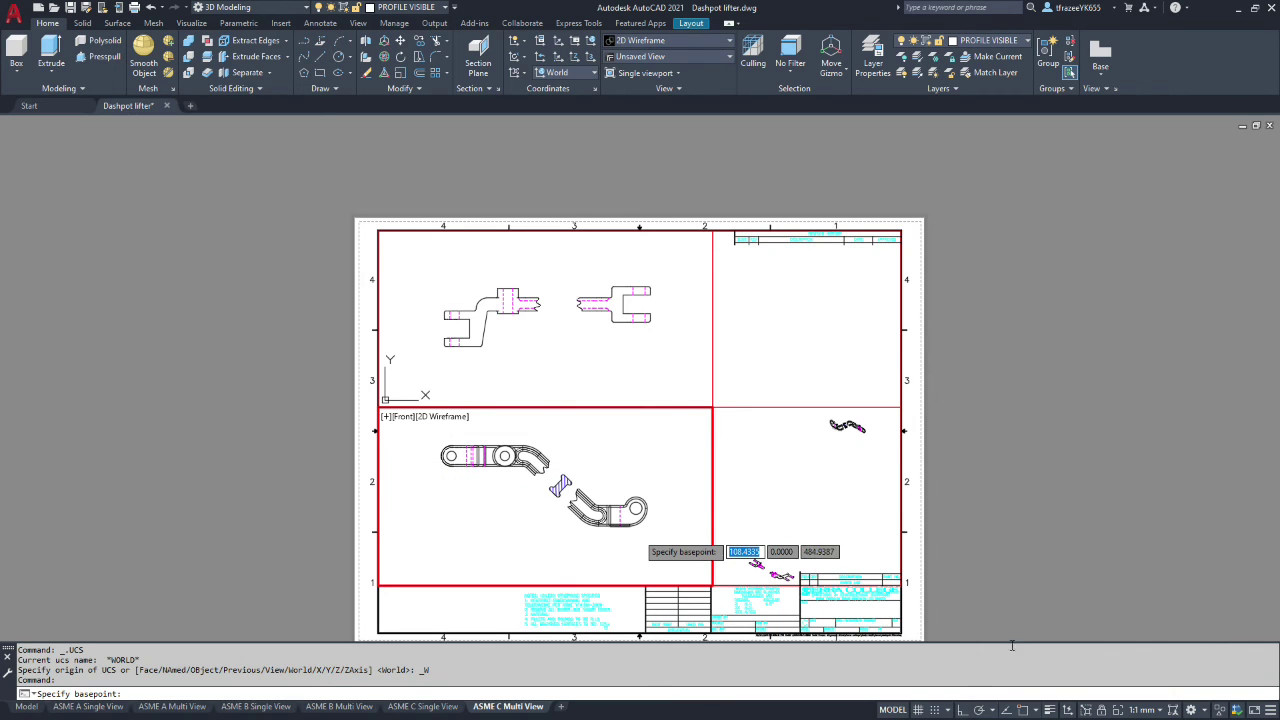
Enable the Midpoint and Center object snaps in the drafting settings while the alignment command is running
right_click(1022, 708)
click(1020, 682)
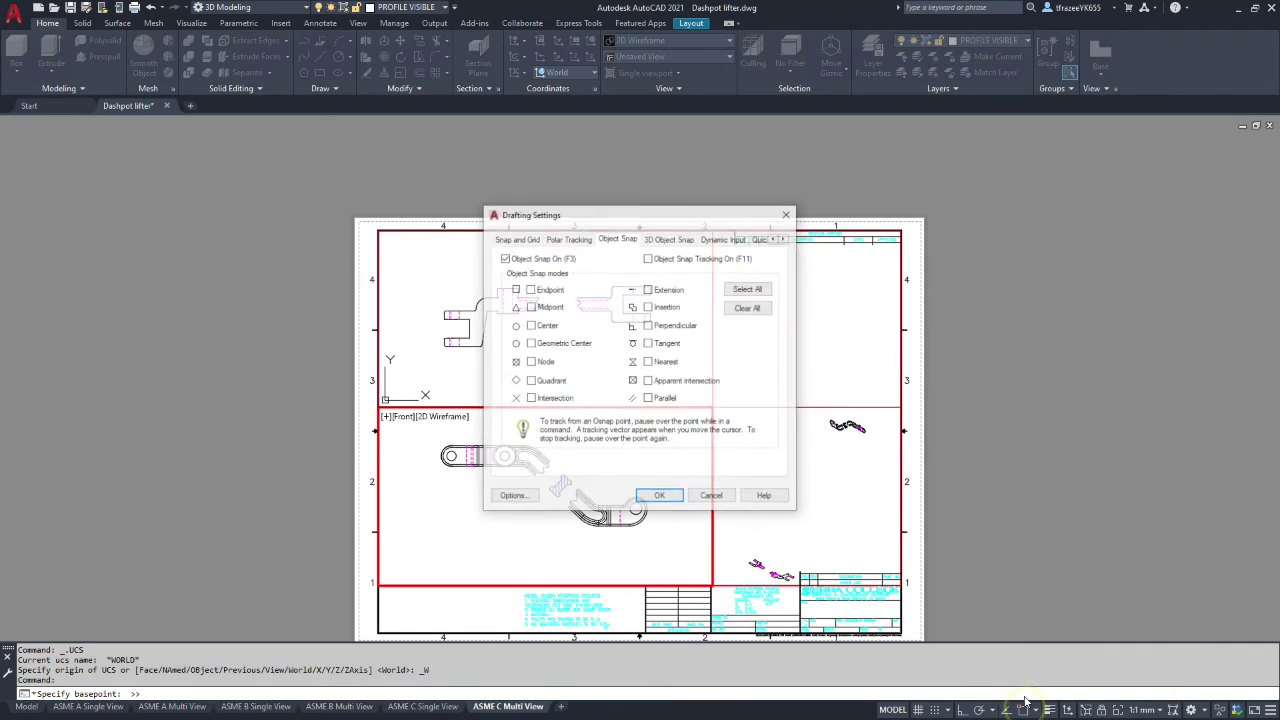
click(530, 306)
click(530, 325)
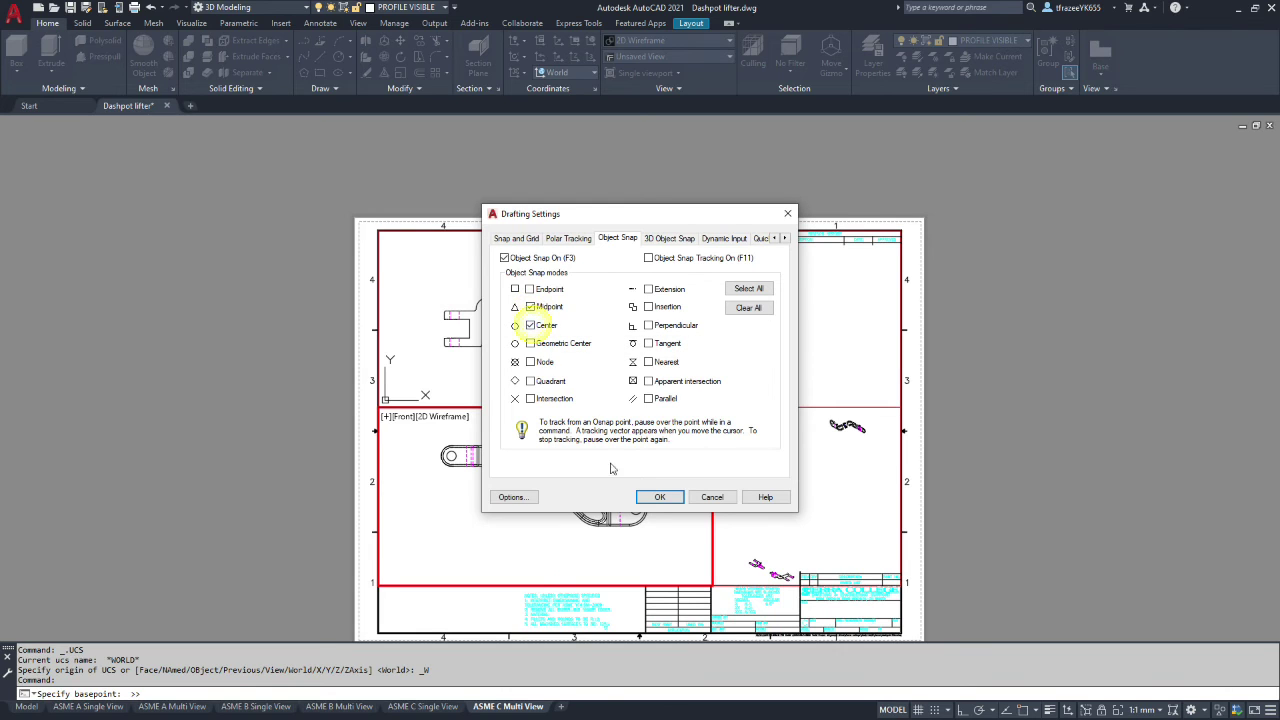
click(662, 503)
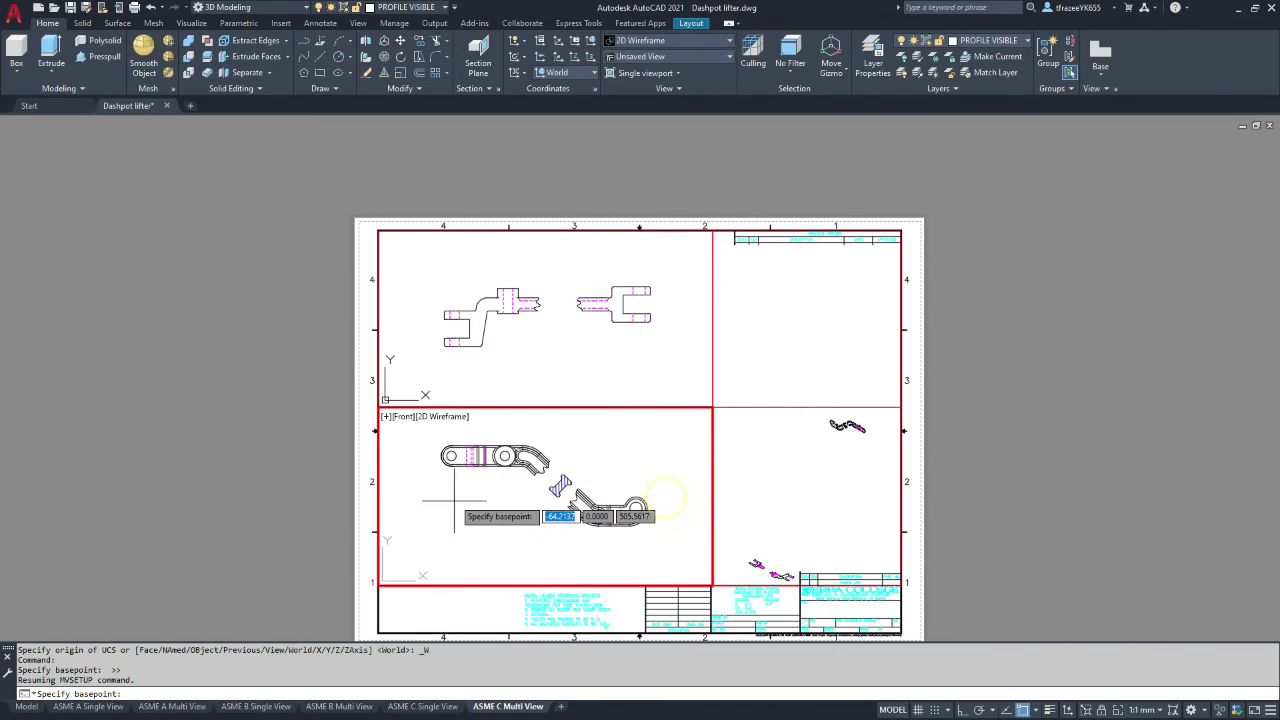
Align the top view vertically to the front view, from the large boss circle's center to the midpoint of the top-view boss's lower edge
click(504, 456)
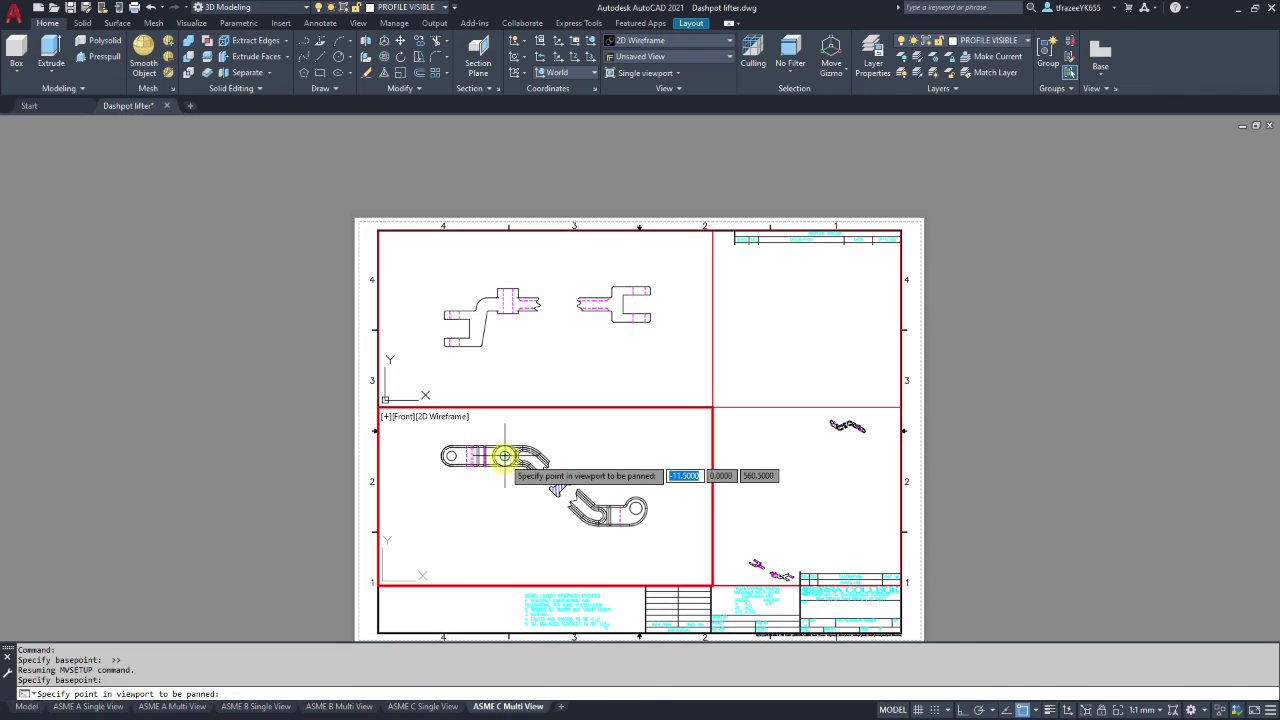
click(531, 352)
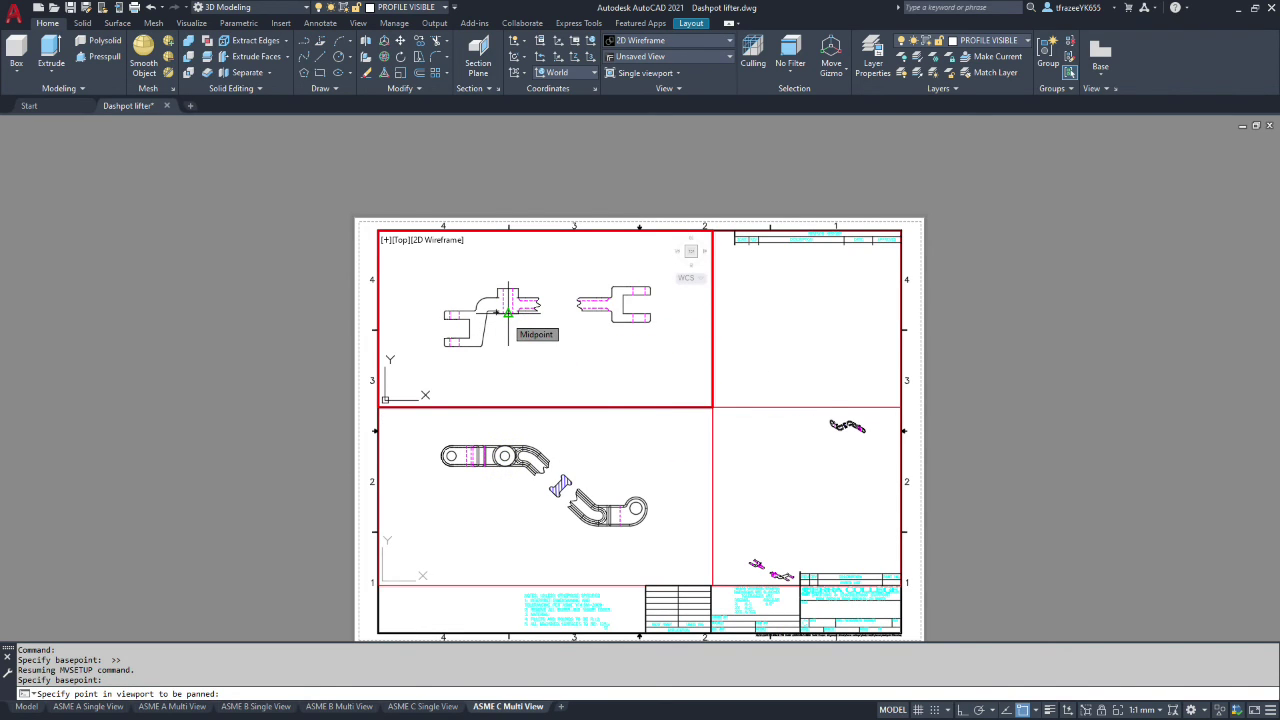
click(508, 313)
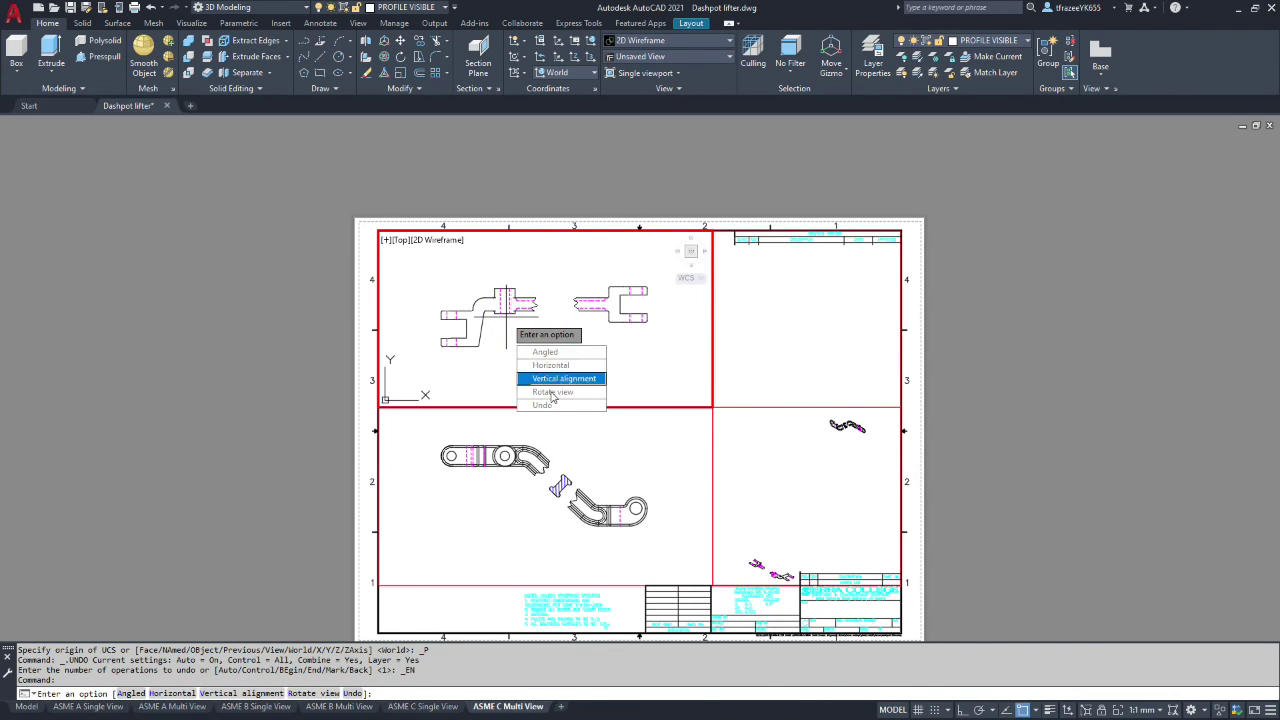
End the viewport alignment and lock the top-view and front-view viewports
key(Return)
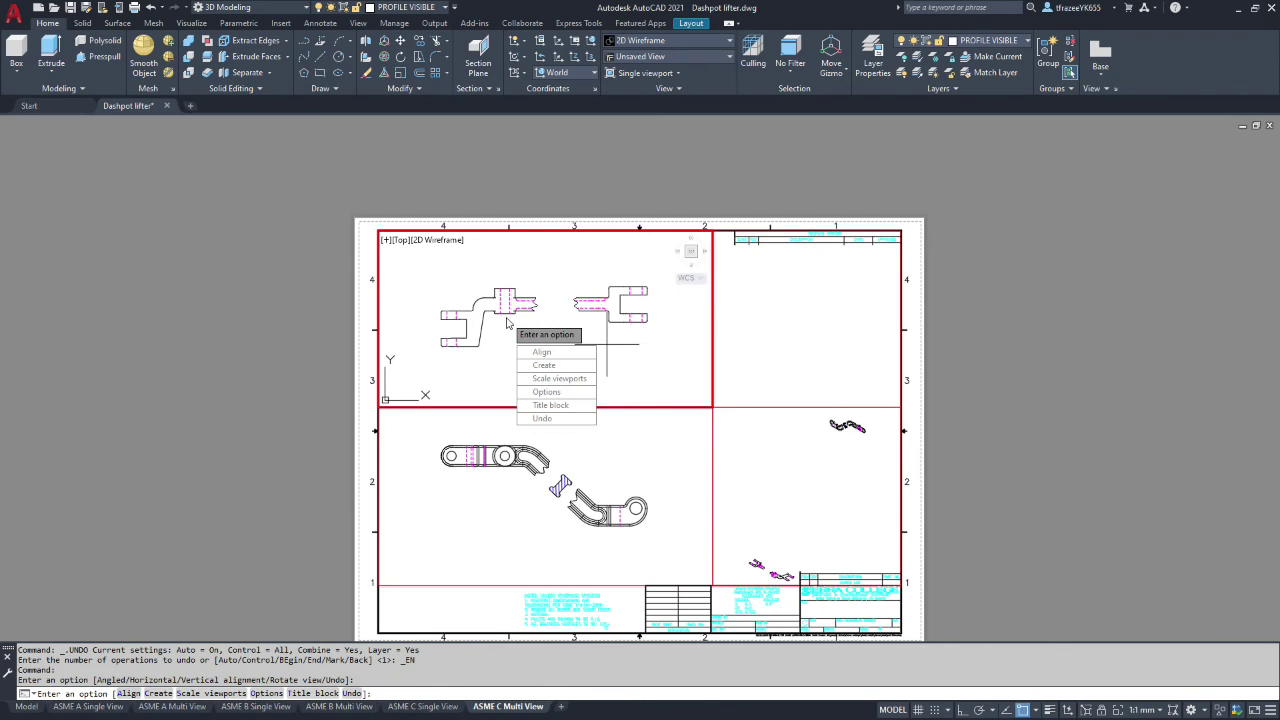
key(Return)
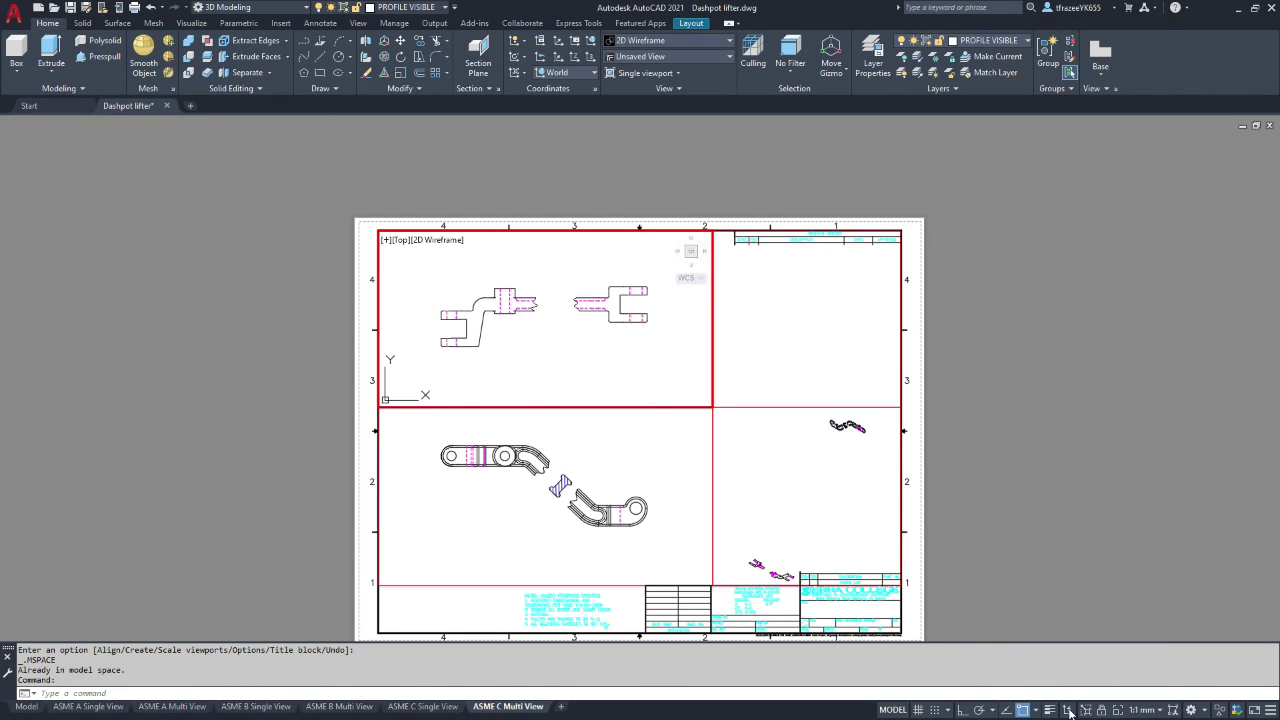
click(1102, 710)
click(646, 450)
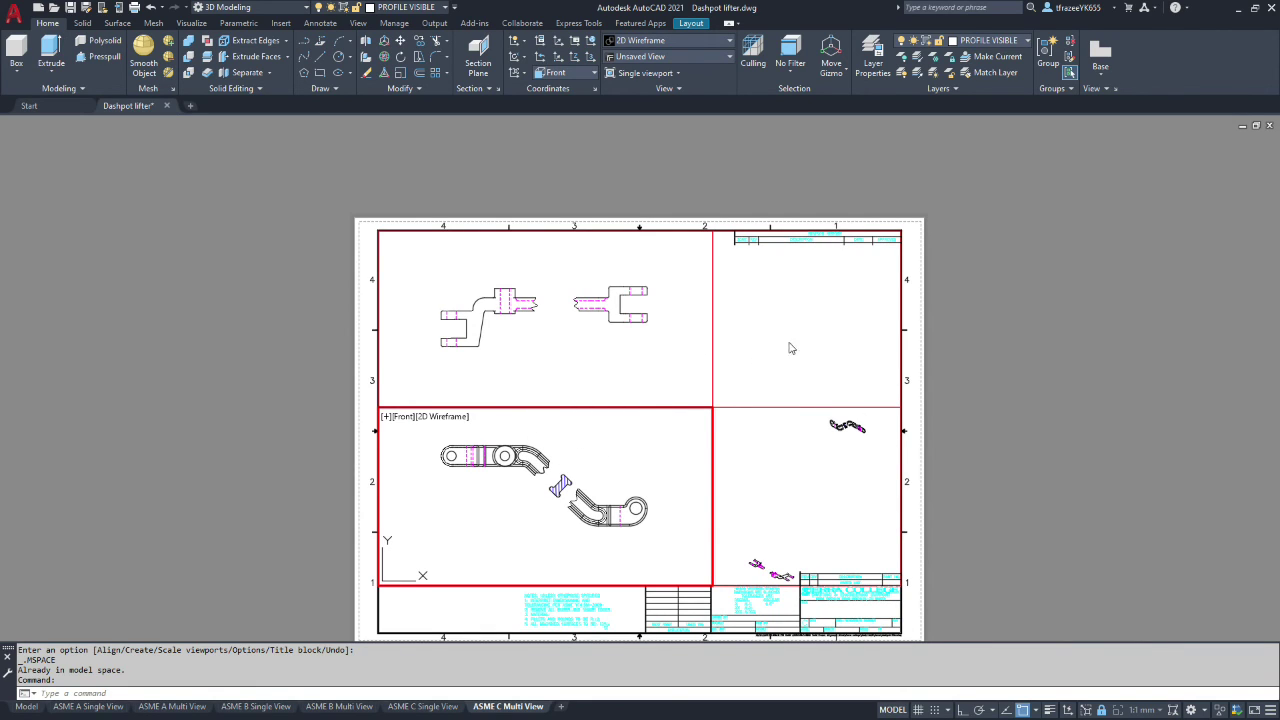
Thaw the MODEL layer so the solid lifter displays in the isometric viewports
click(1025, 42)
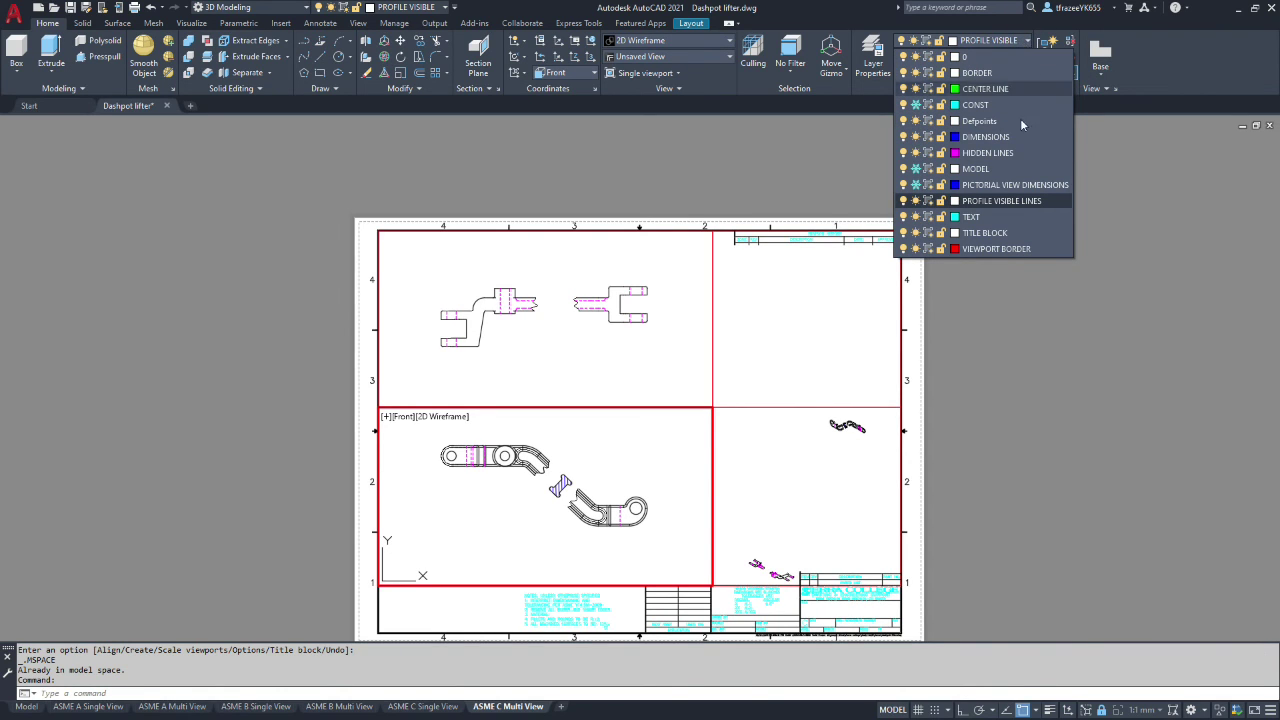
click(916, 169)
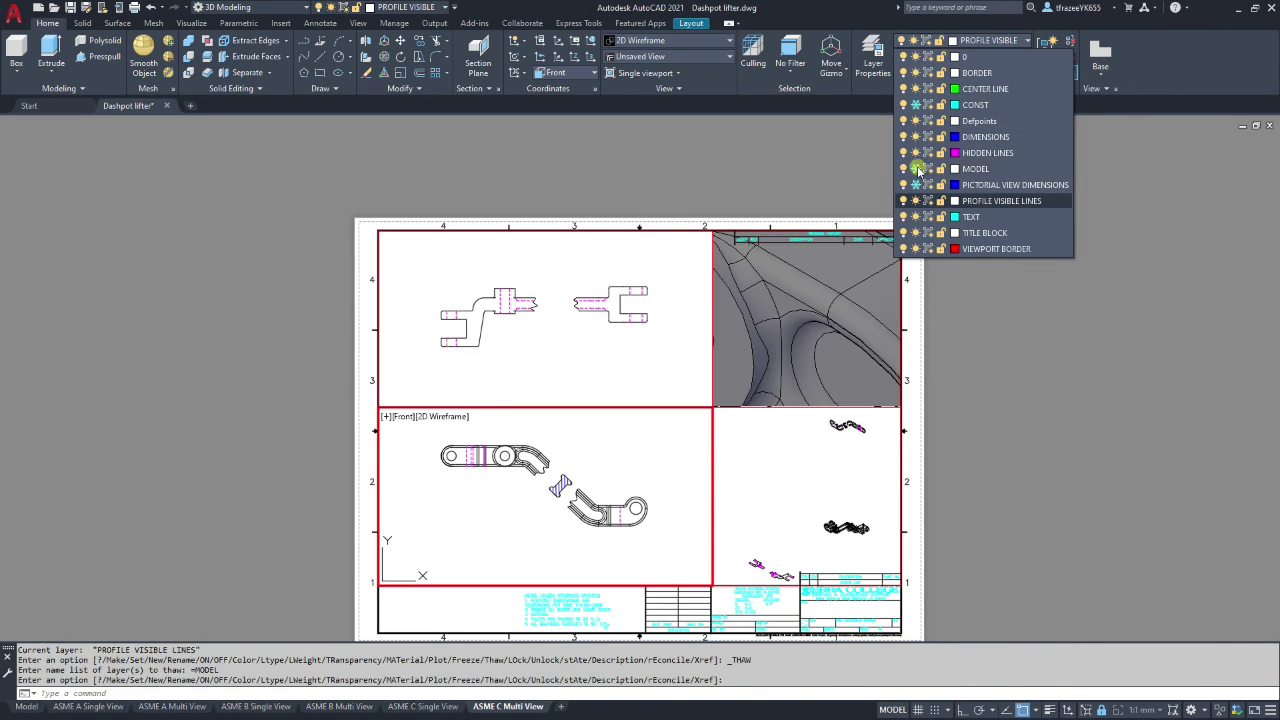
click(744, 149)
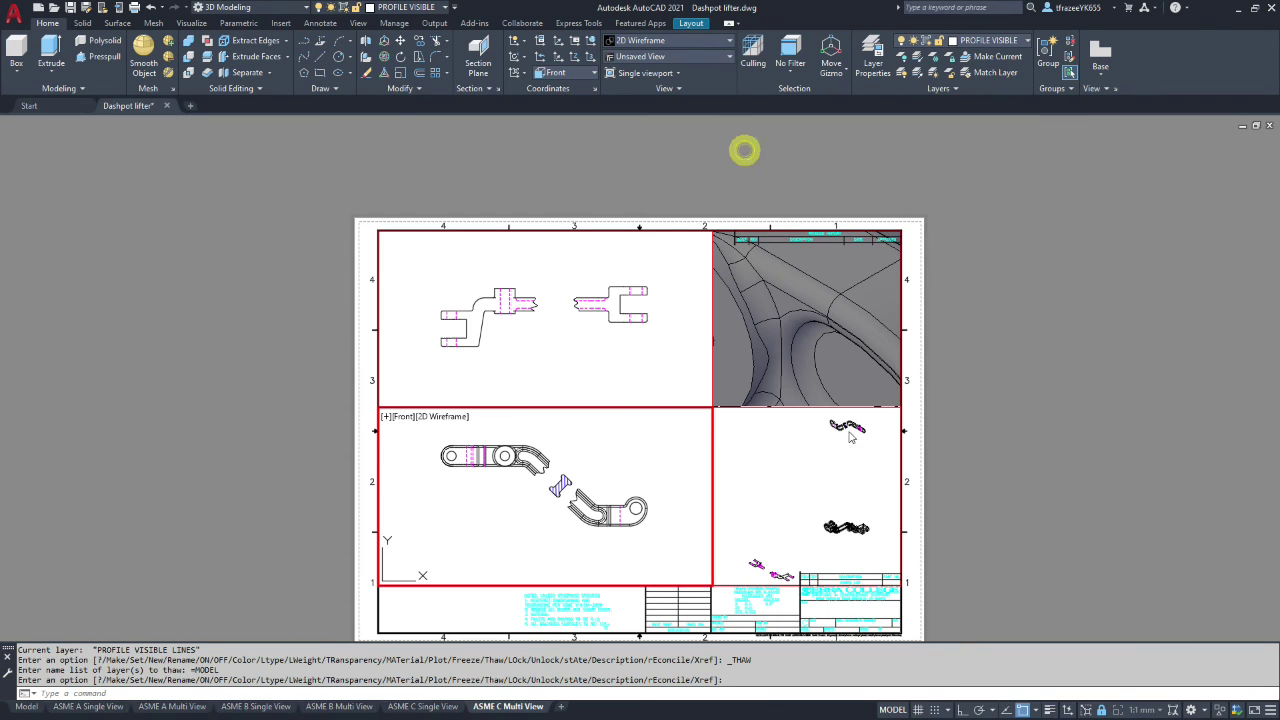
Activate the NW Isometric viewport and set its visual style to Conceptual
click(808, 459)
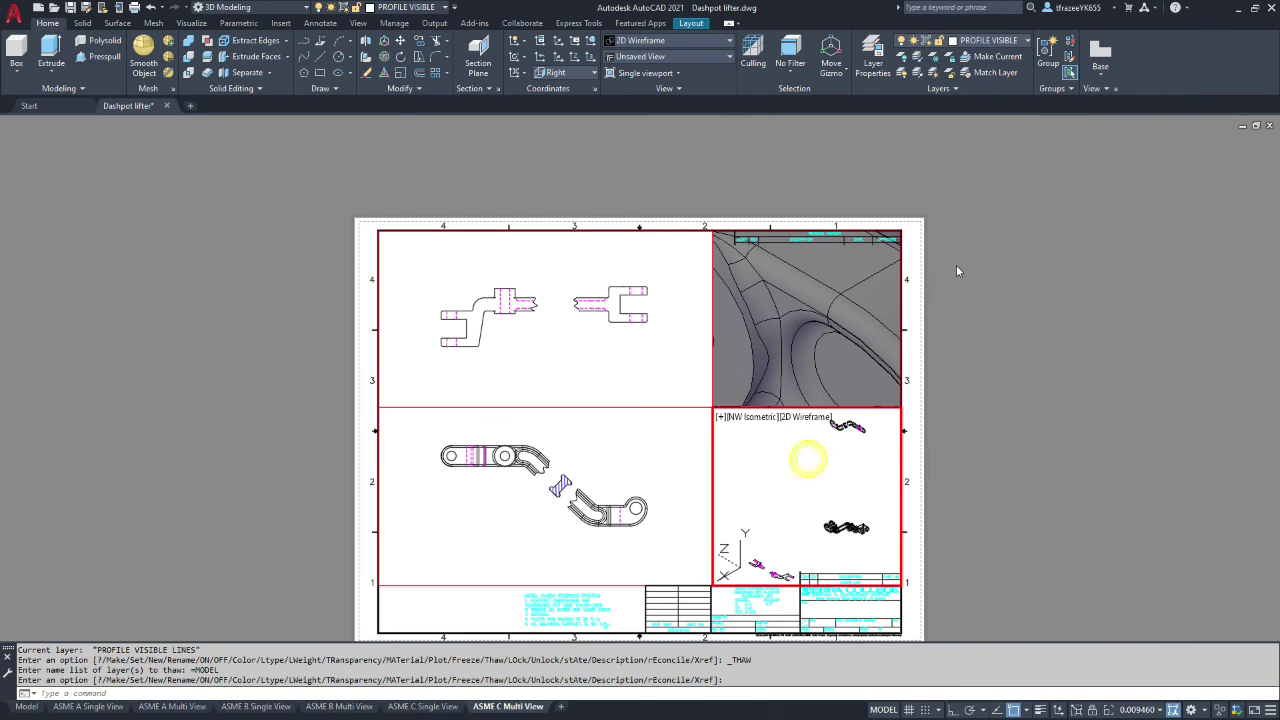
click(1024, 41)
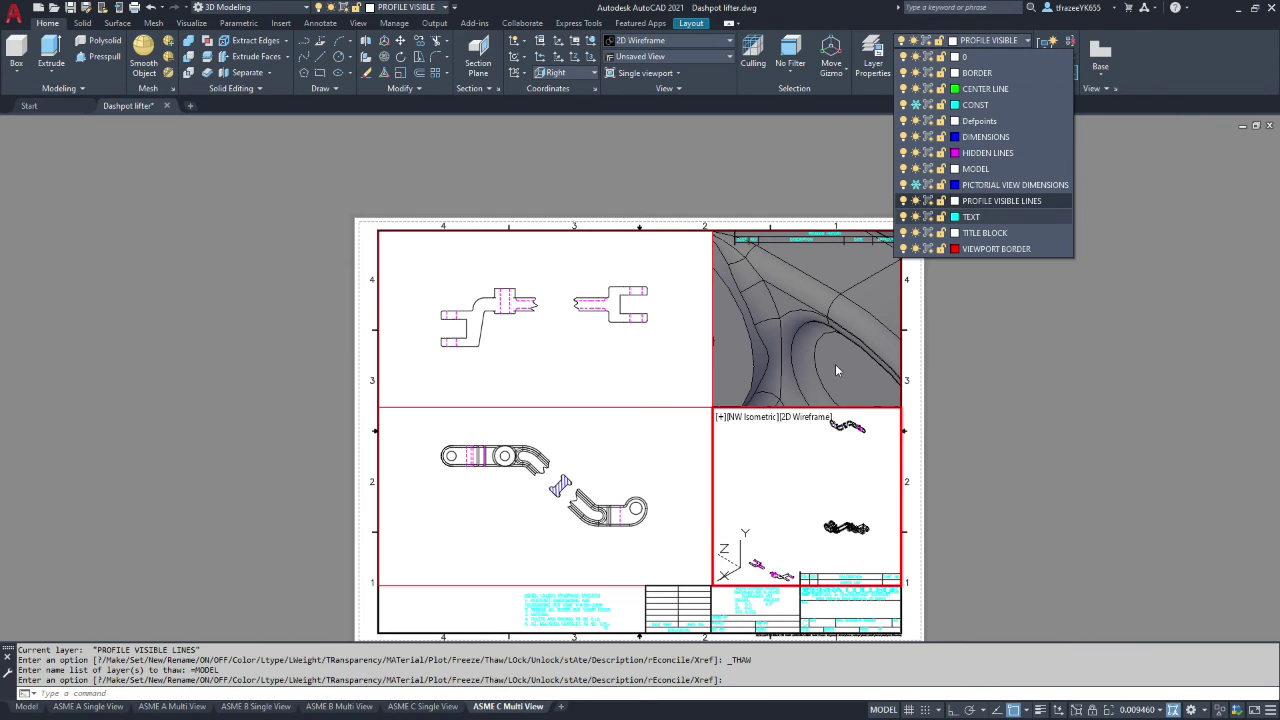
click(817, 487)
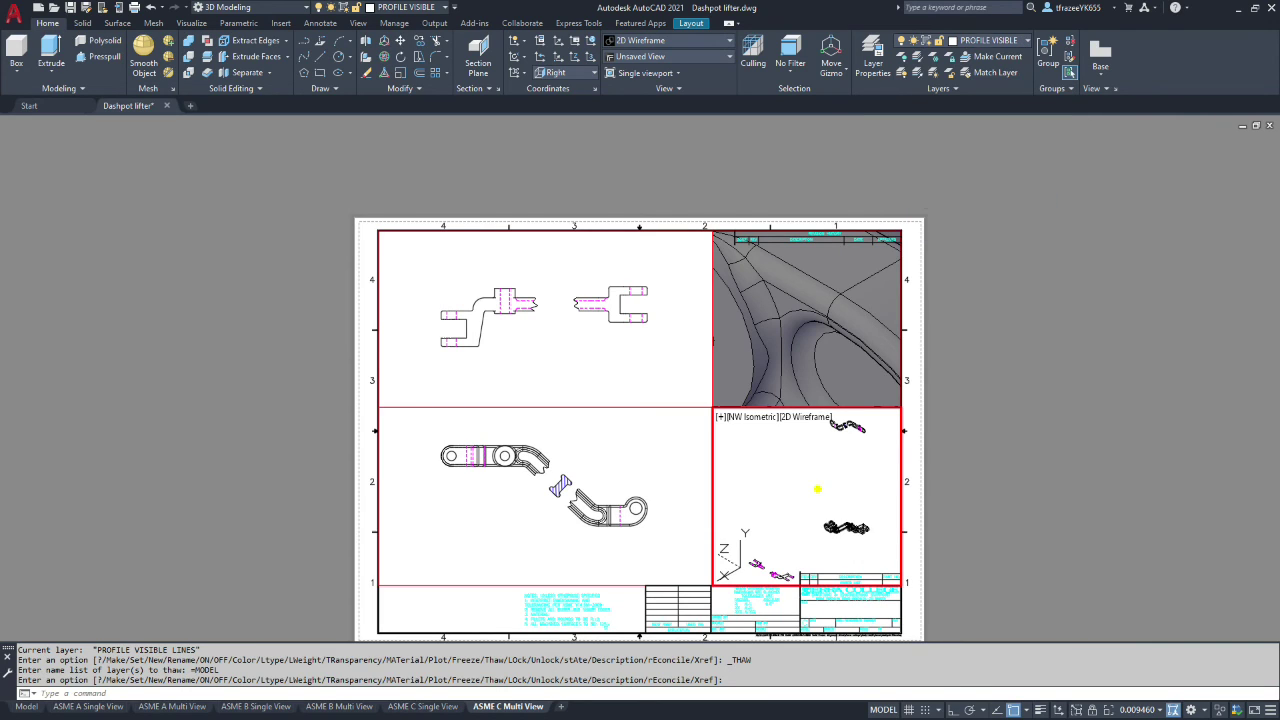
click(795, 418)
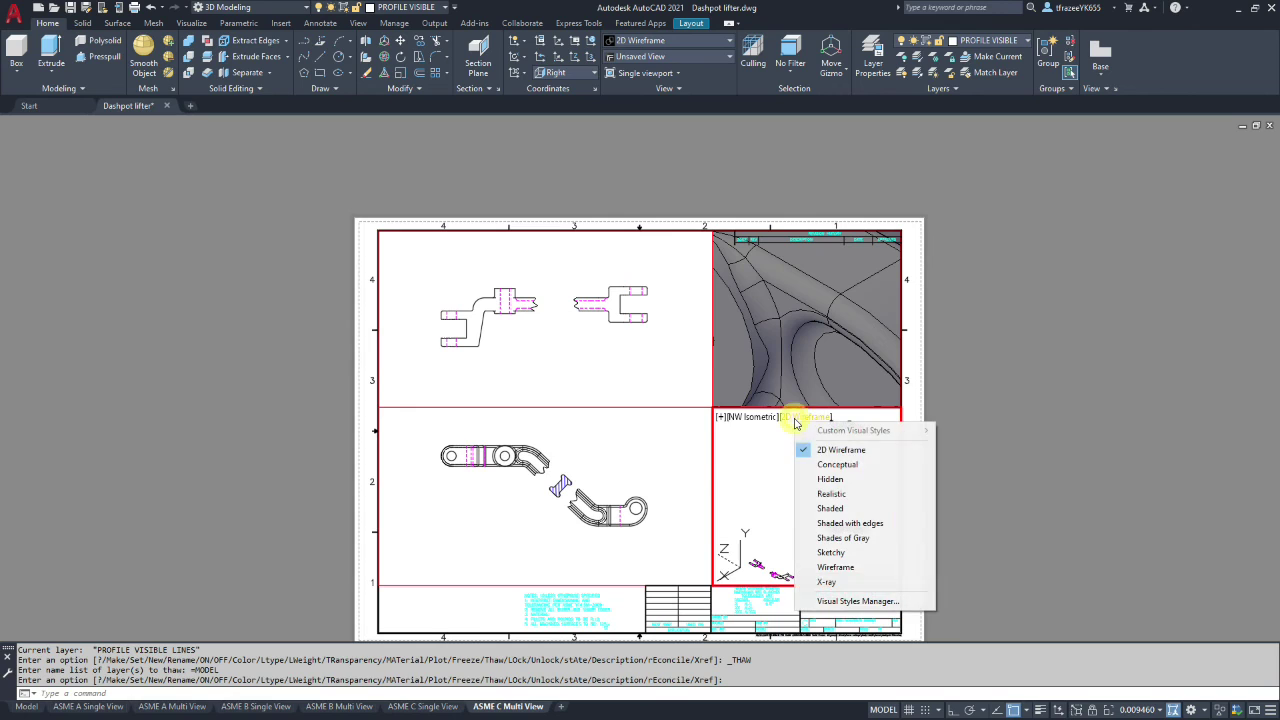
click(837, 465)
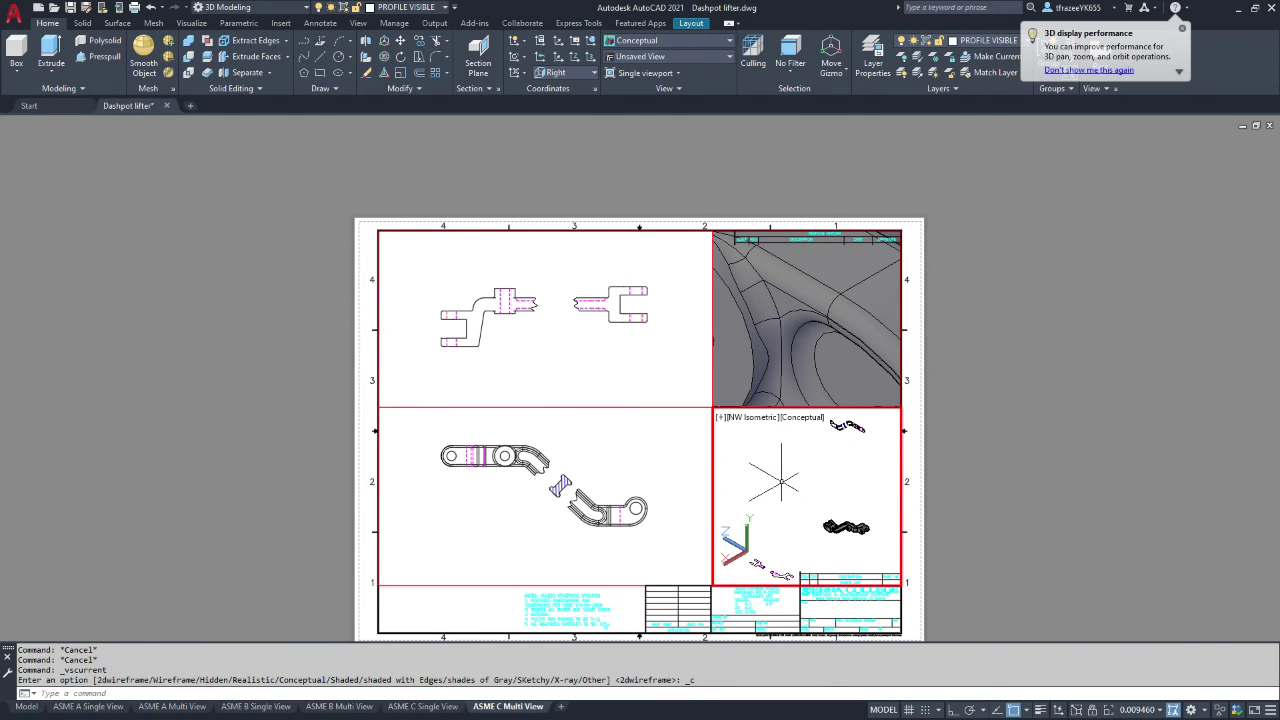
Try the 1:1 mm scale on the NW Isometric viewport and undo it
click(1159, 710)
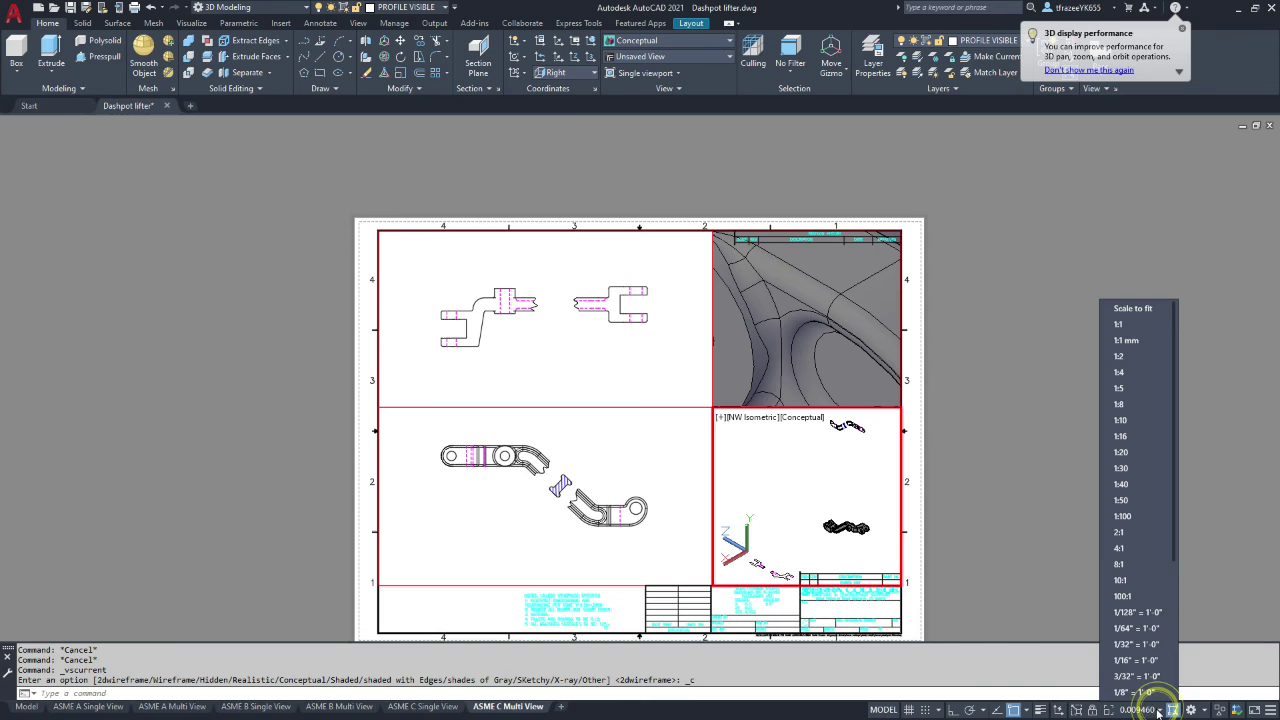
click(1146, 342)
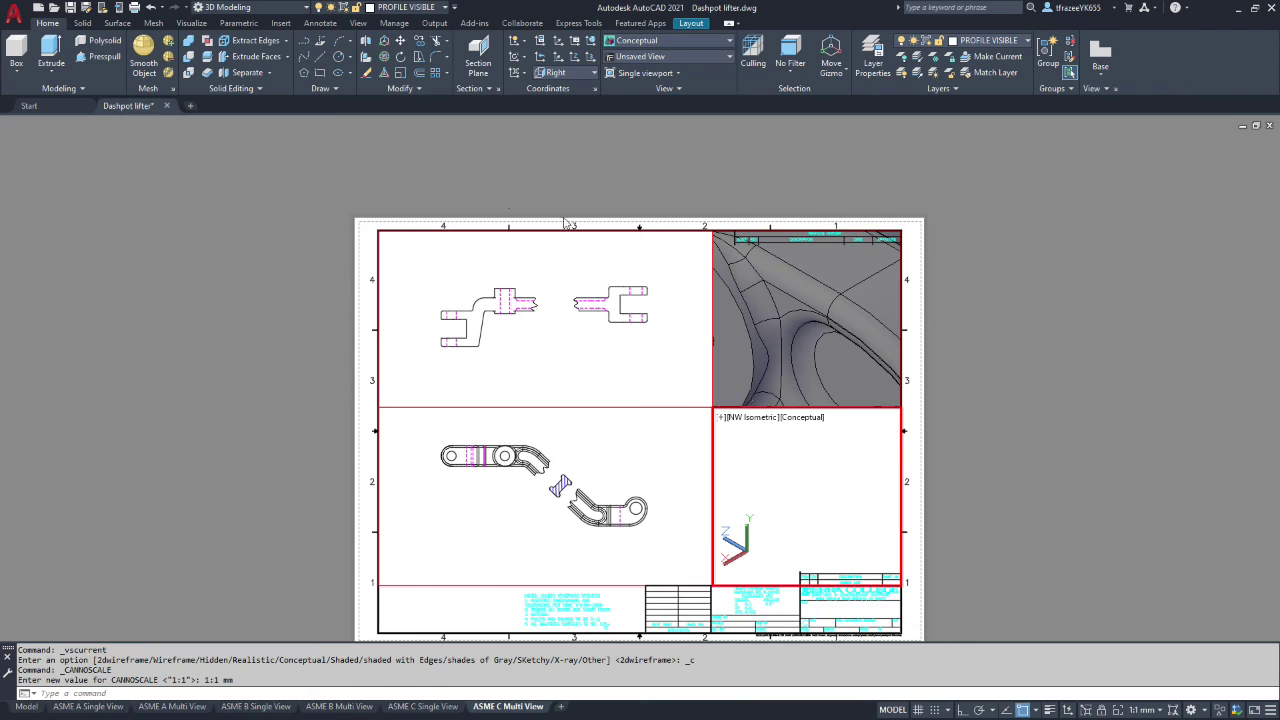
click(153, 7)
click(153, 7)
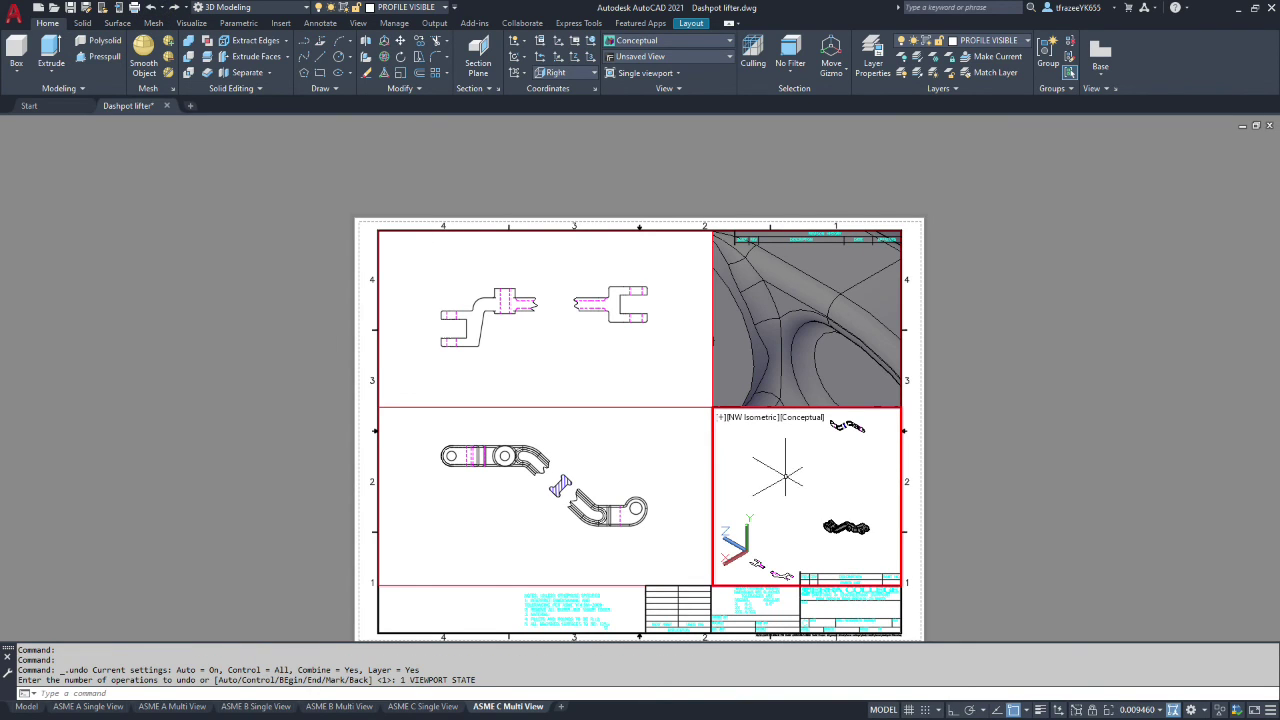
Center the solid lifter in the NW Isometric viewport and scale that viewport to 1:1 mm
mouse_move(771, 471)
shift+middle_down()
mouse_move(796, 481)
mouse_move(769, 449)
shift+middle_up()
scroll(803, 477, up, 5)
scroll(803, 476, up, 3)
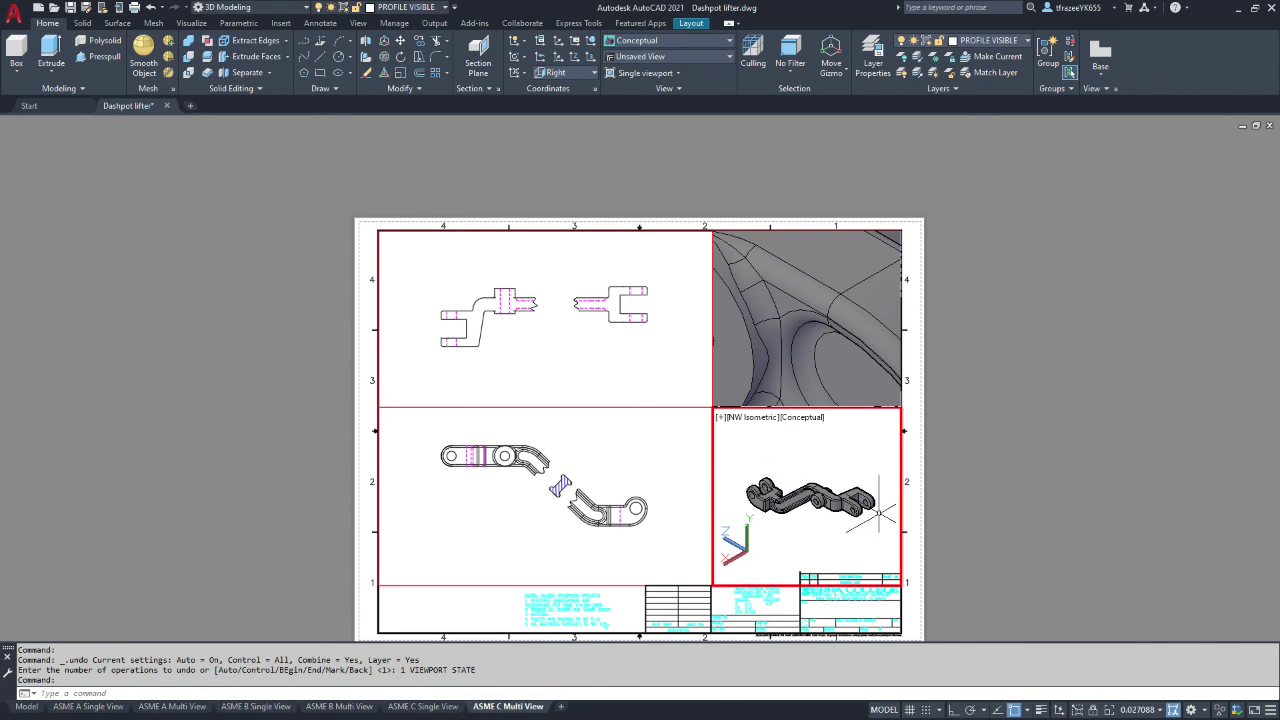
click(1160, 710)
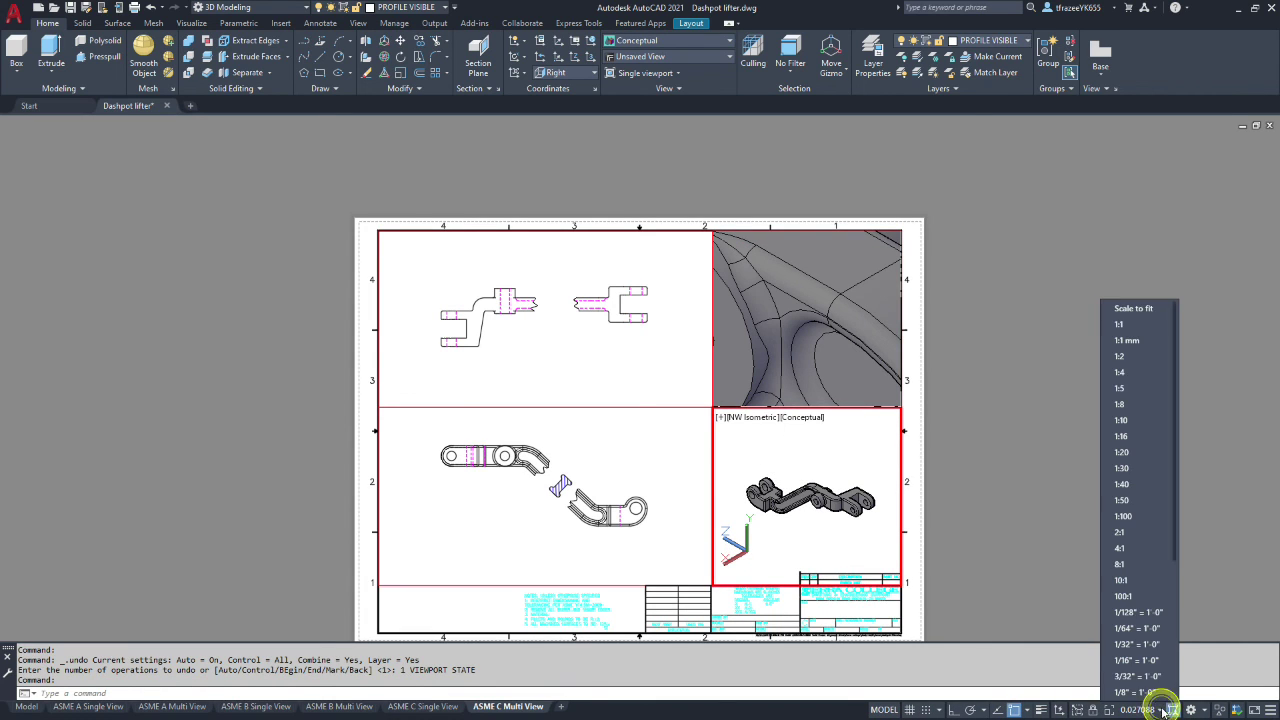
click(1128, 341)
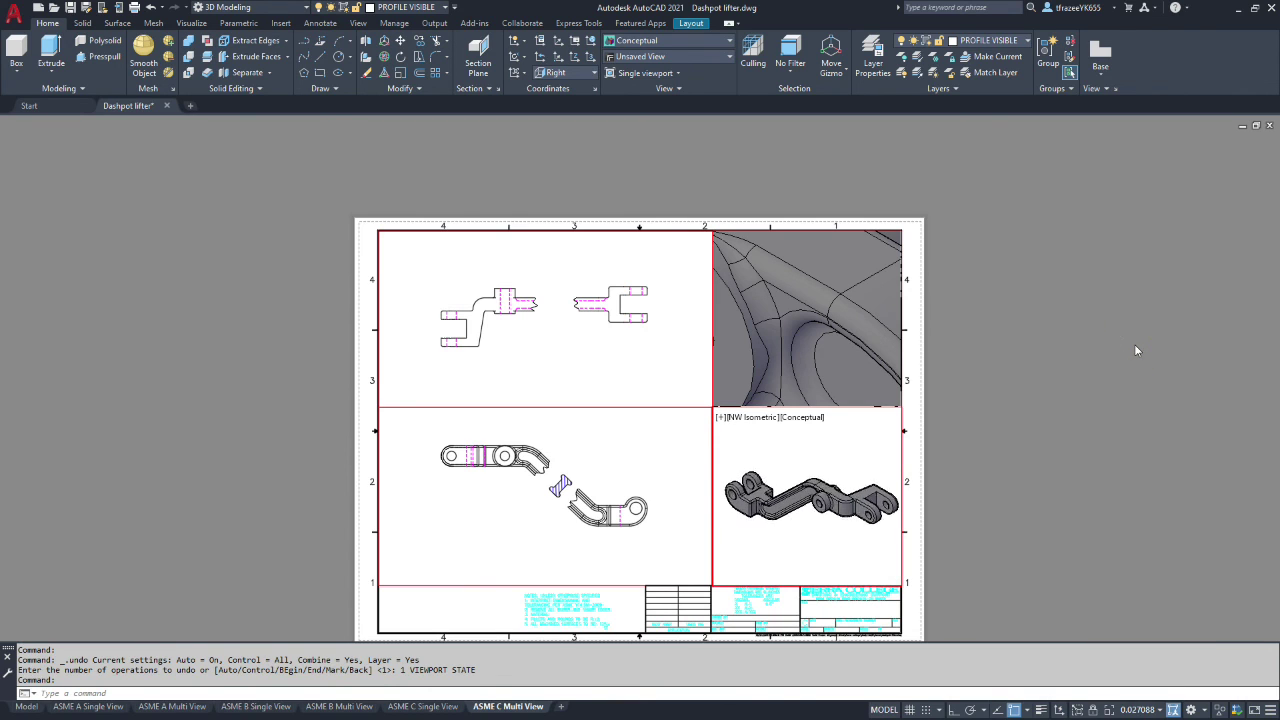
click(832, 445)
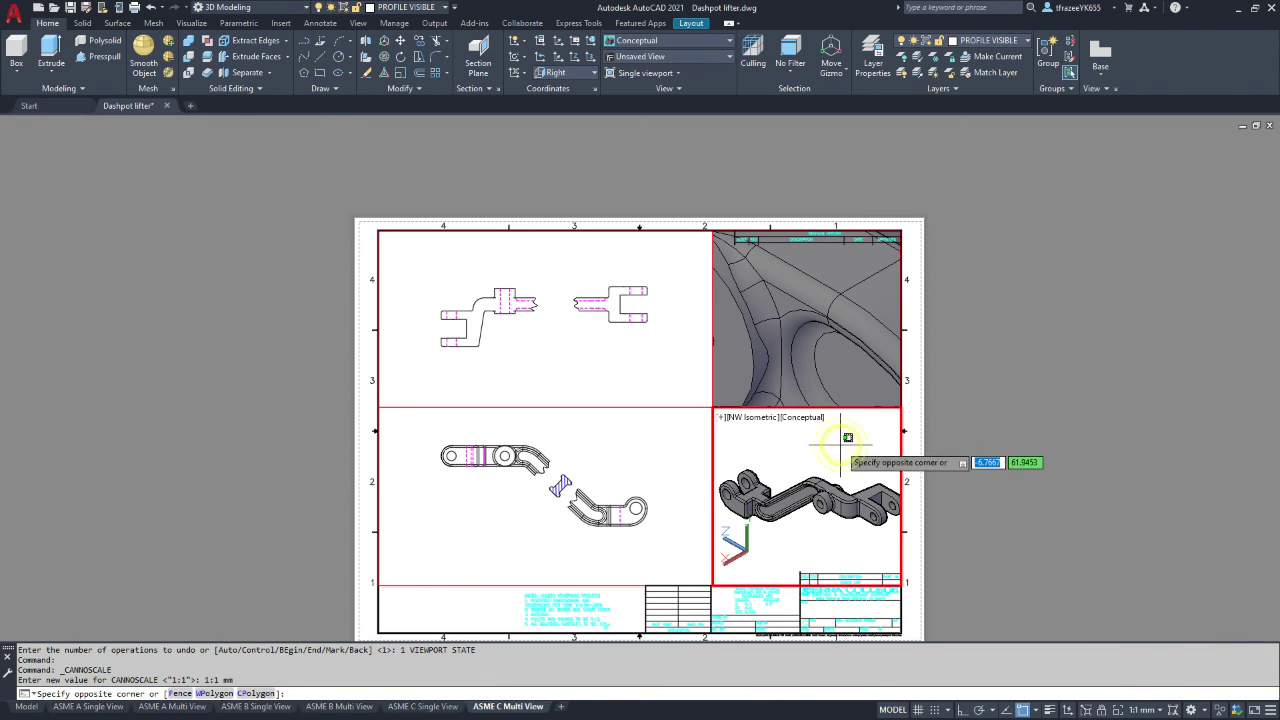
mouse_move(829, 444)
middle_down()
mouse_move(818, 455)
mouse_move(820, 438)
mouse_move(822, 453)
middle_up()
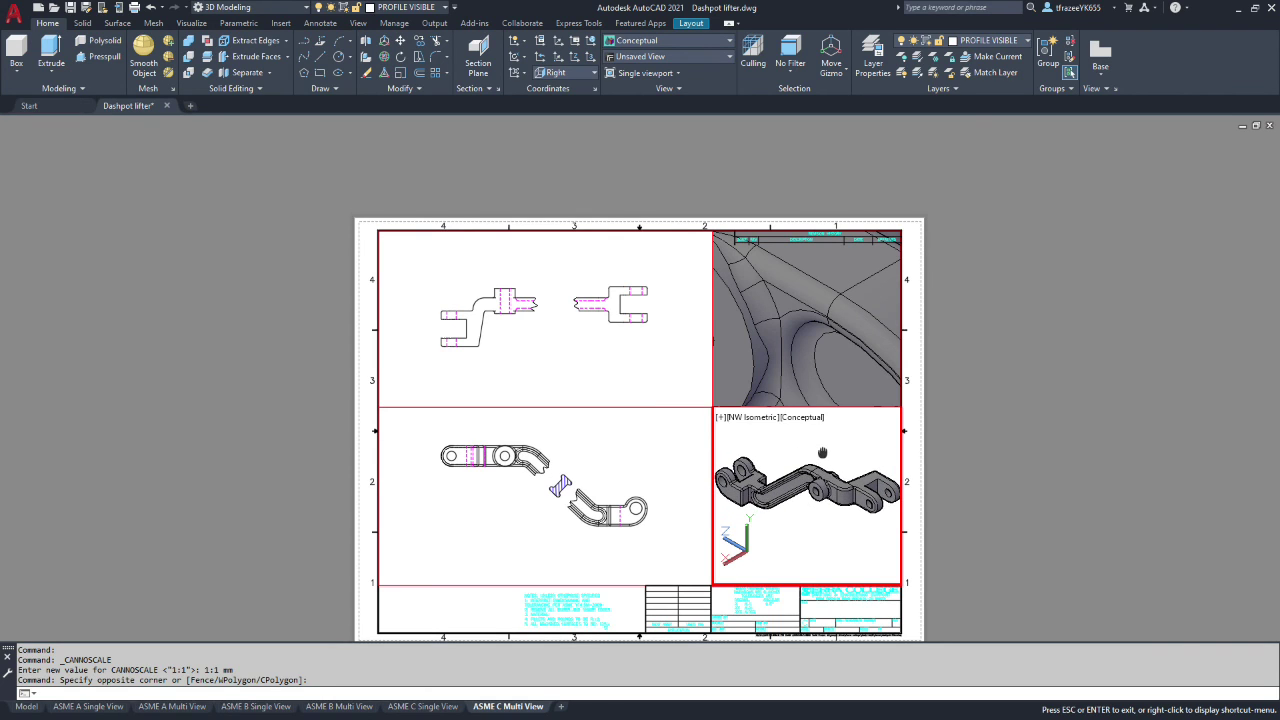
key(Escape)
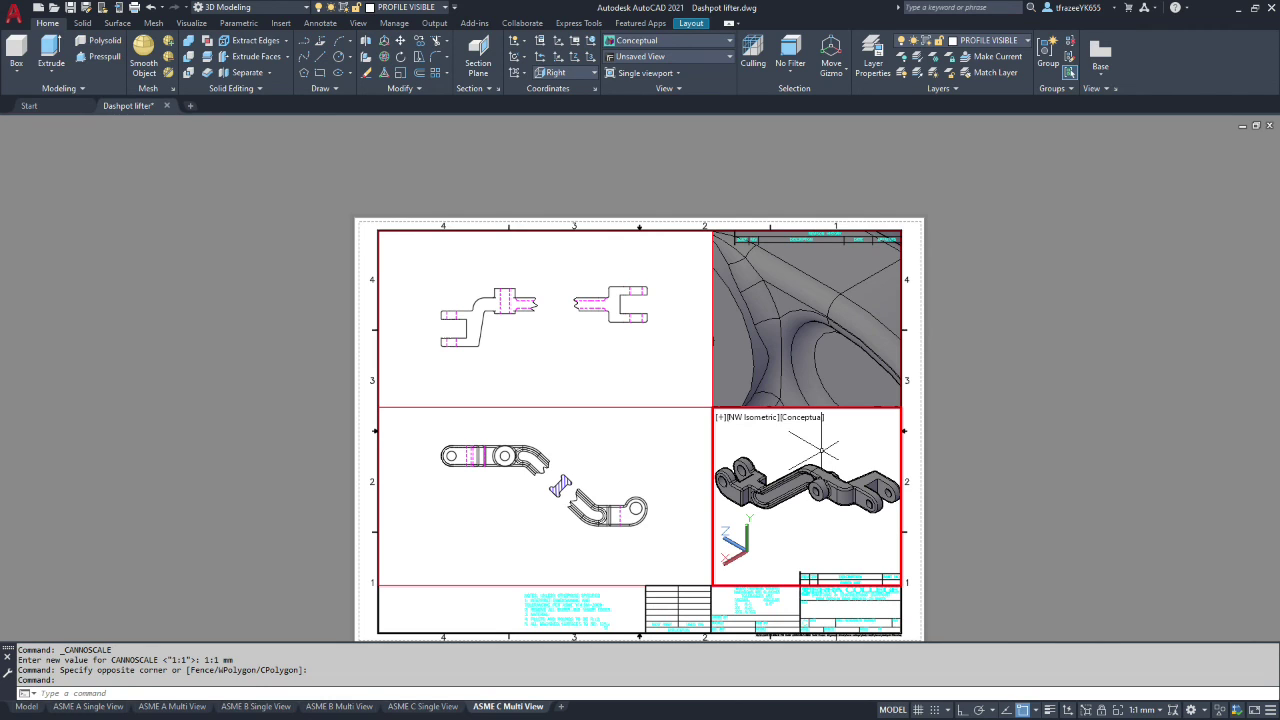
Add a custom drawing scale named 1:2 mm, with .5 paper units equal to 25.4 drawing units
click(1160, 710)
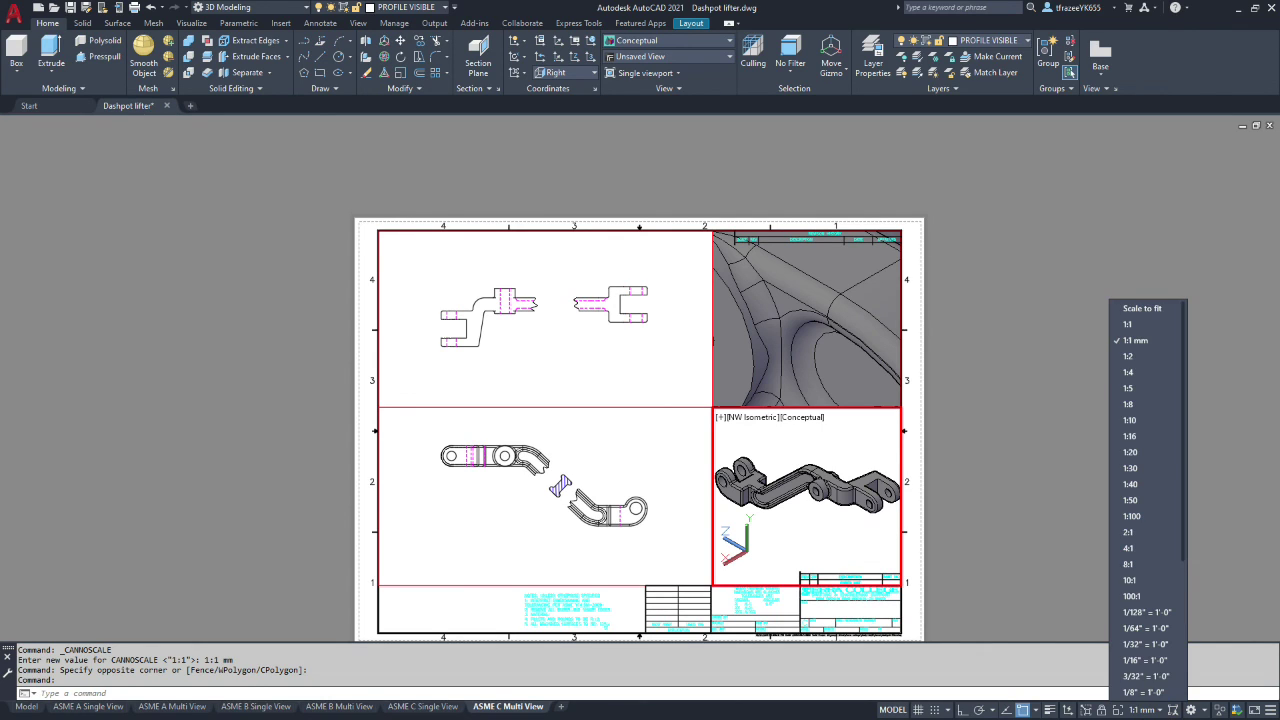
drag(1186, 557, 1186, 665)
click(1139, 657)
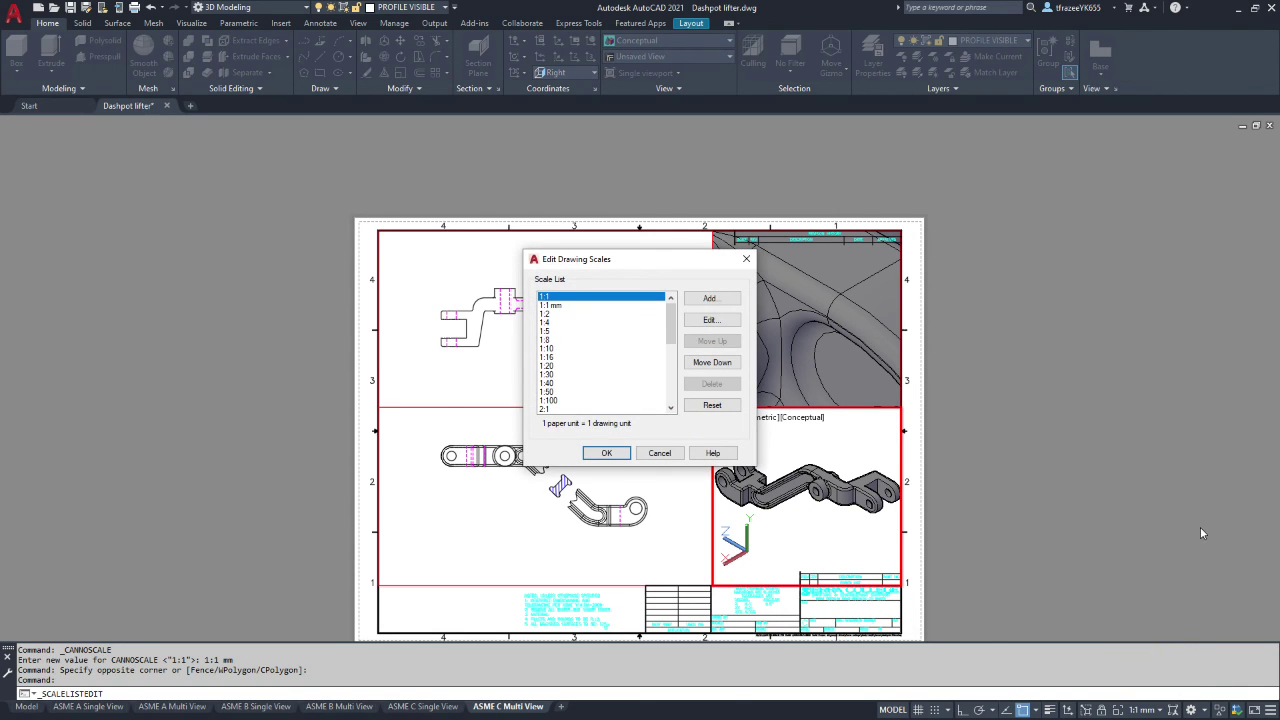
click(710, 300)
text(1)
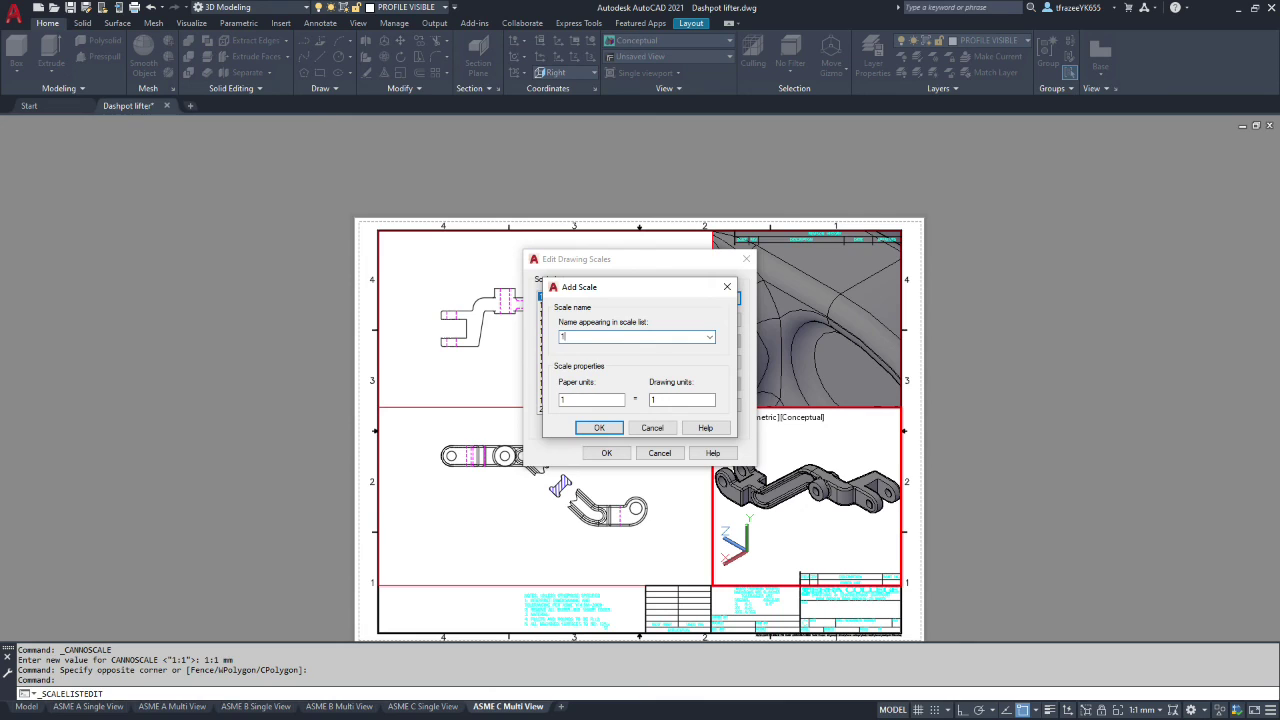
text(:2 mm)
double_click(596, 400)
text(.5)
double_click(668, 399)
text(25.4)
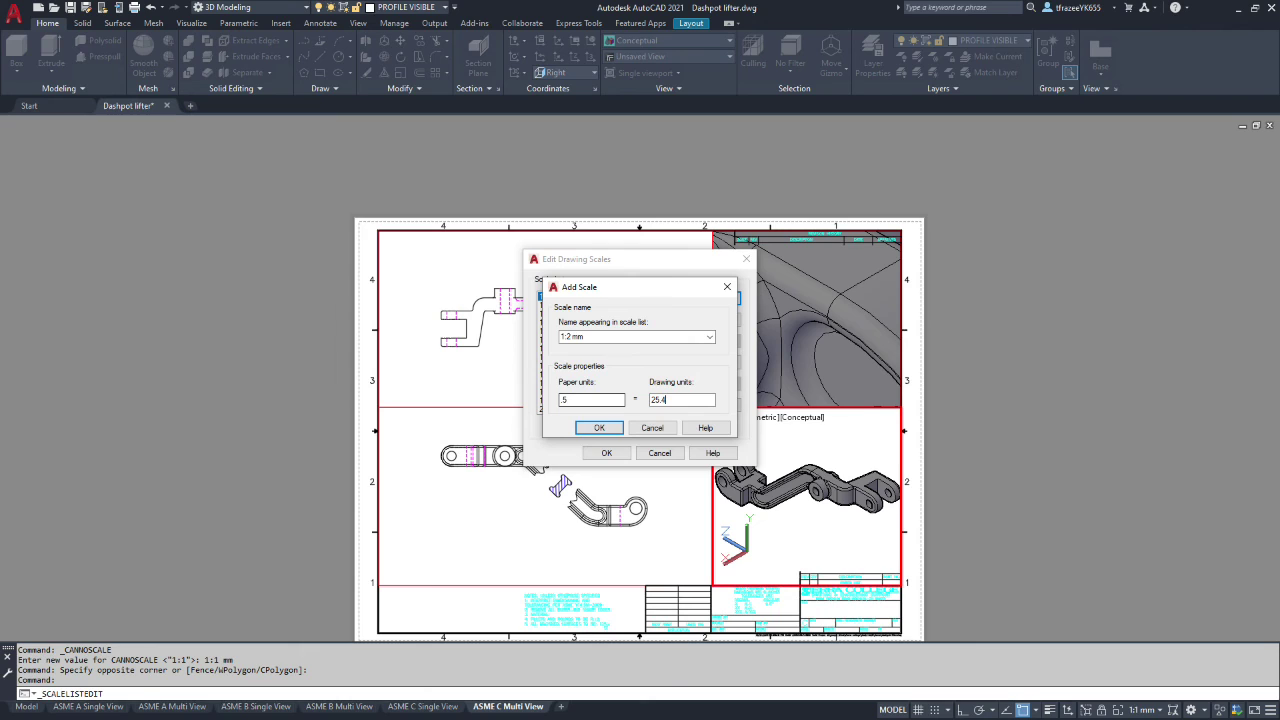
click(612, 430)
click(606, 453)
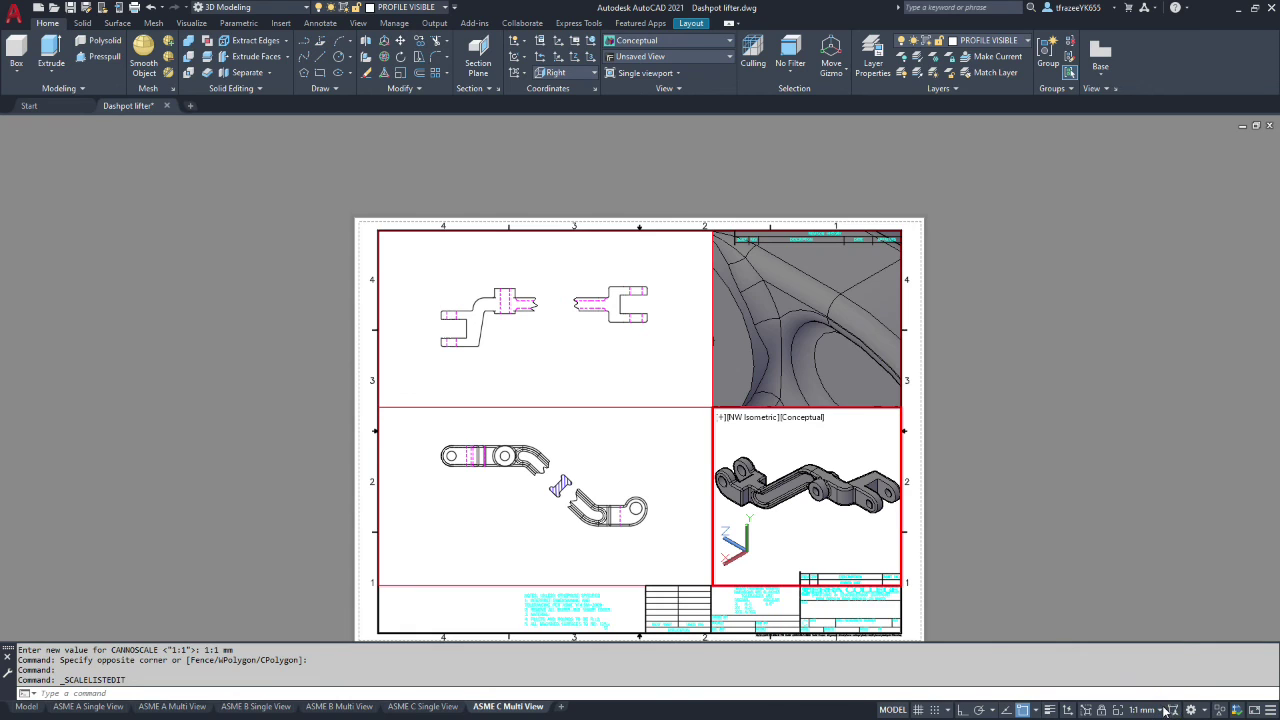
Apply the 1:2 mm scale to the NW Isometric viewport and to the other isometric viewport above it
click(1162, 710)
click(1143, 340)
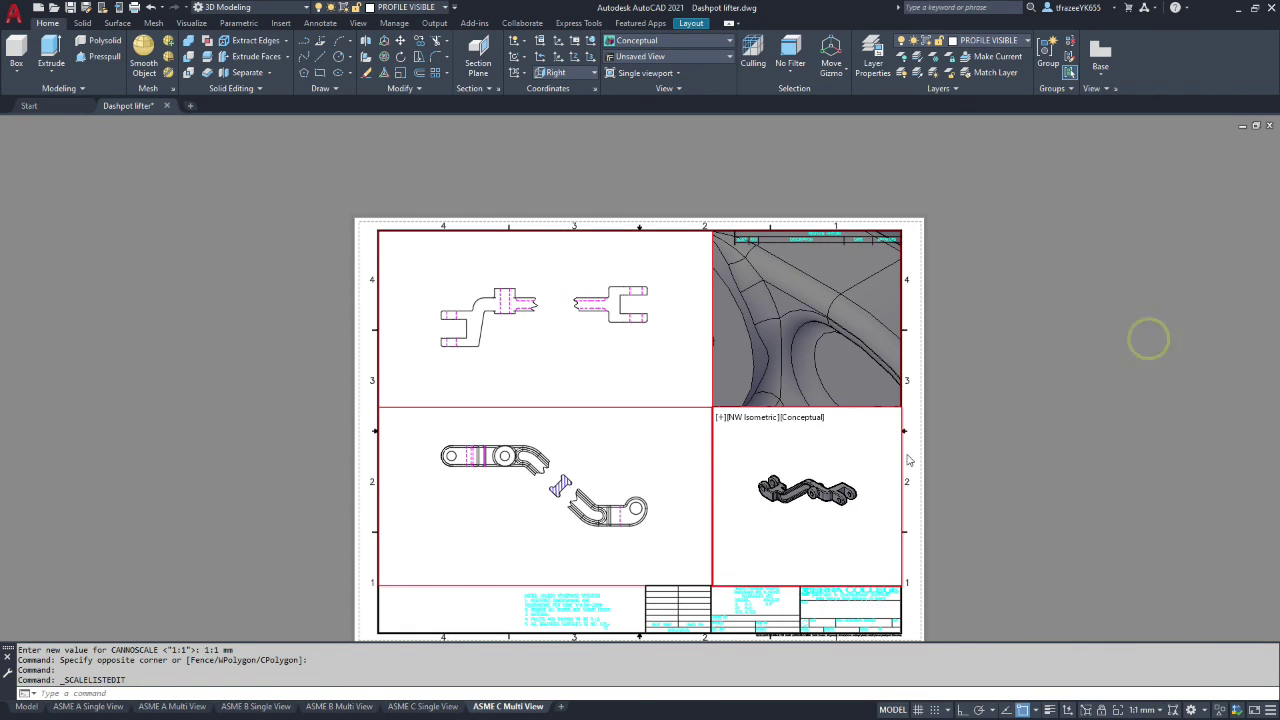
click(807, 320)
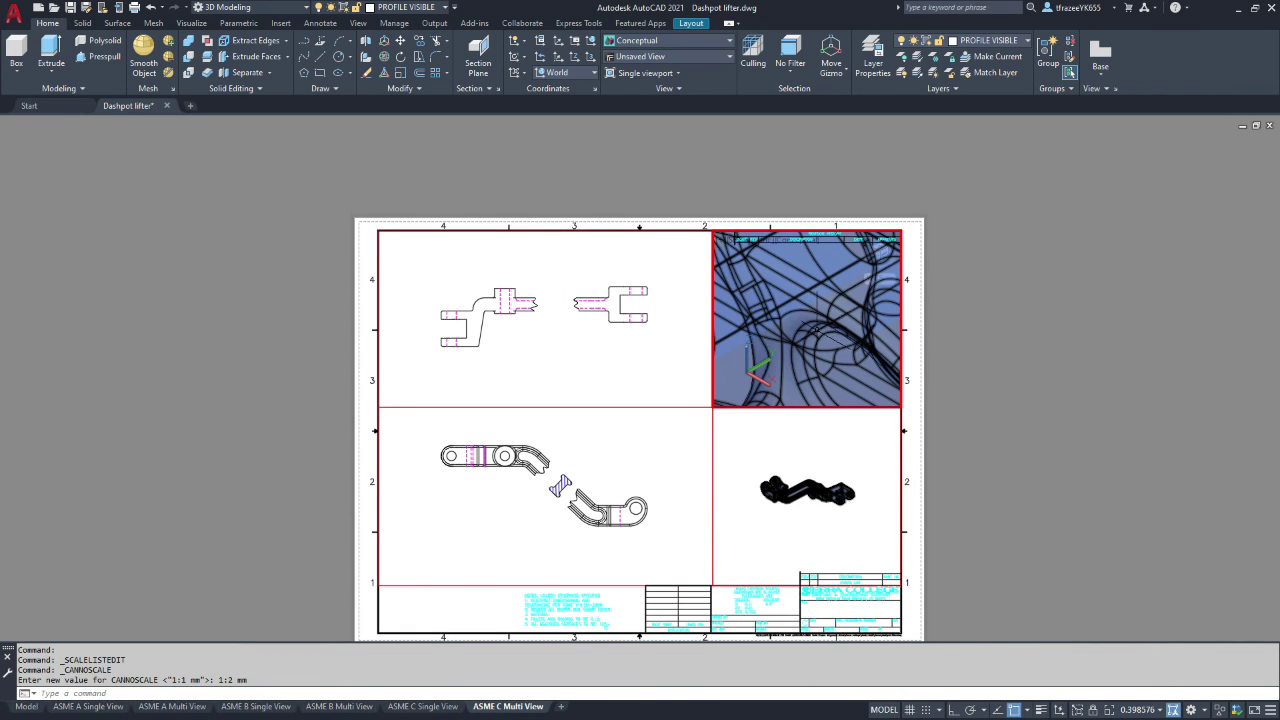
click(818, 330)
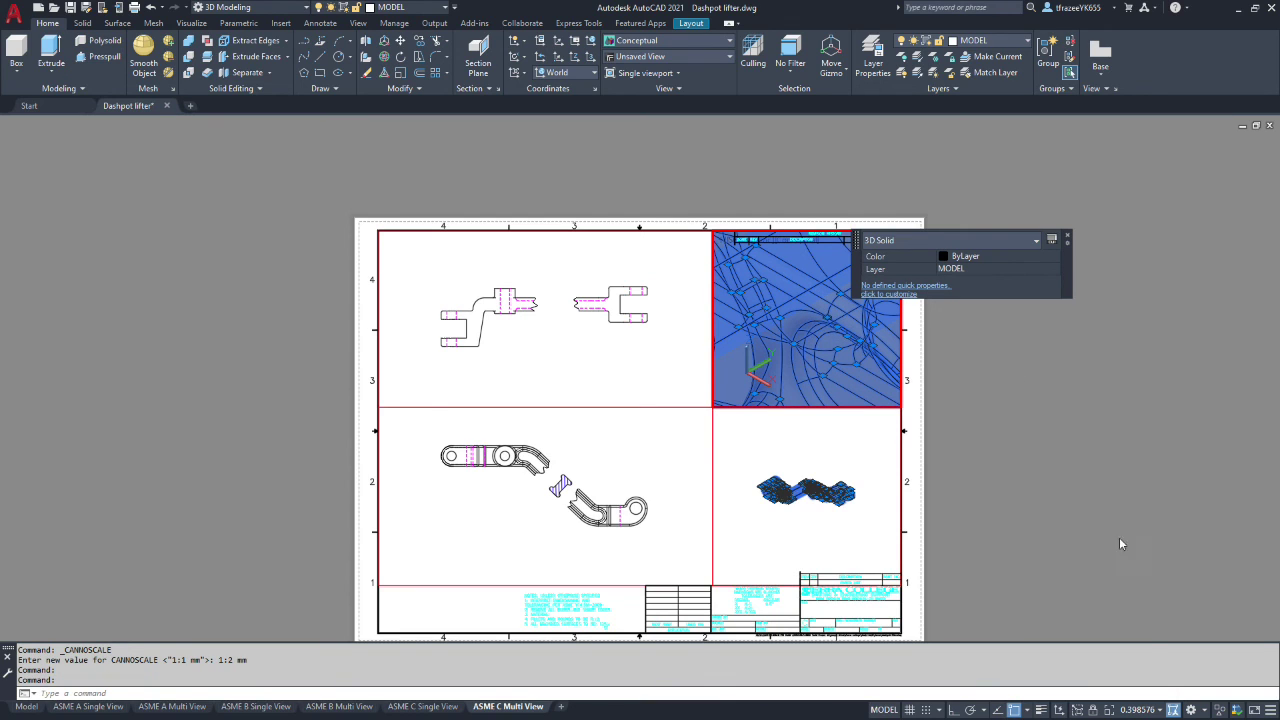
click(1159, 709)
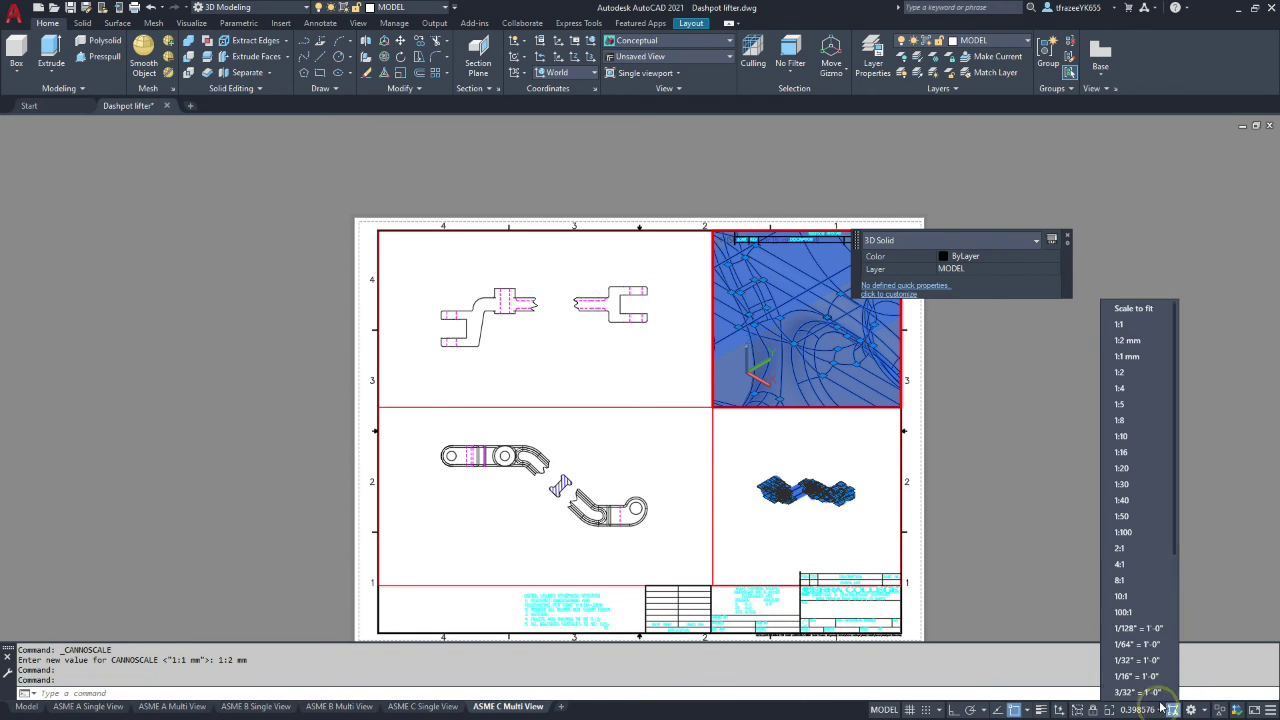
click(1137, 345)
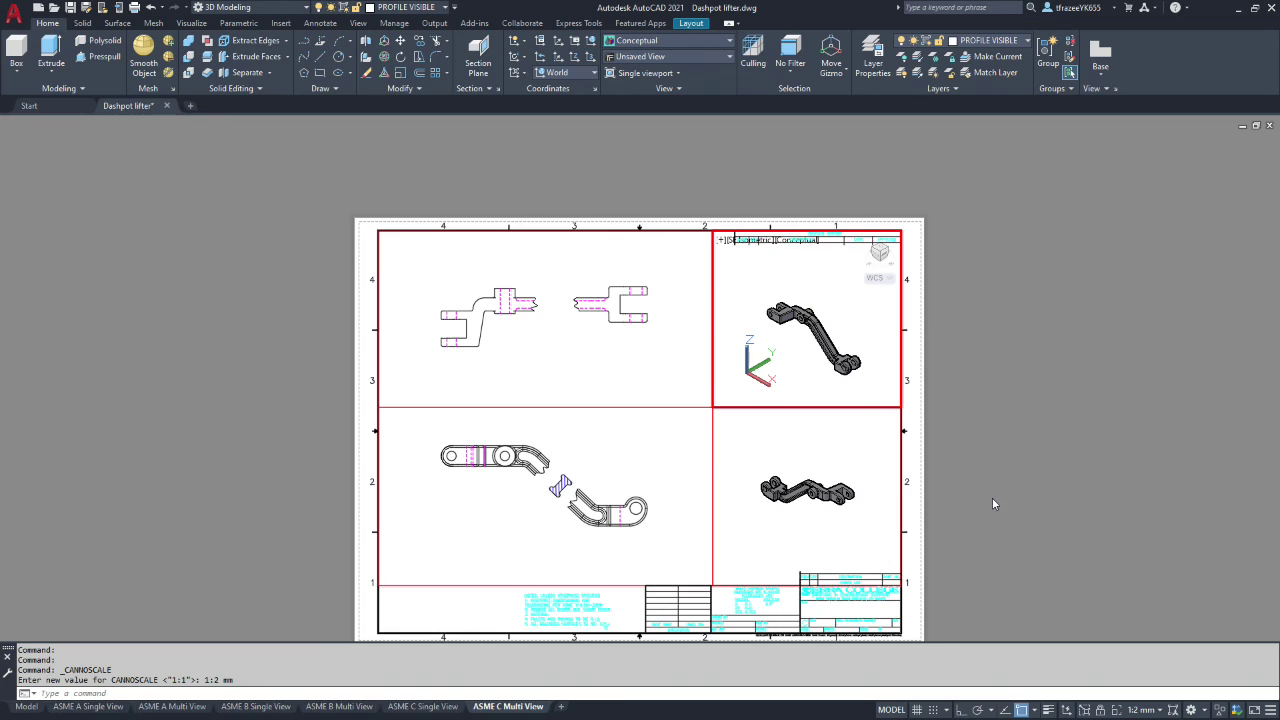
Lock both isometric viewports and save the drawing
click(1100, 711)
click(870, 508)
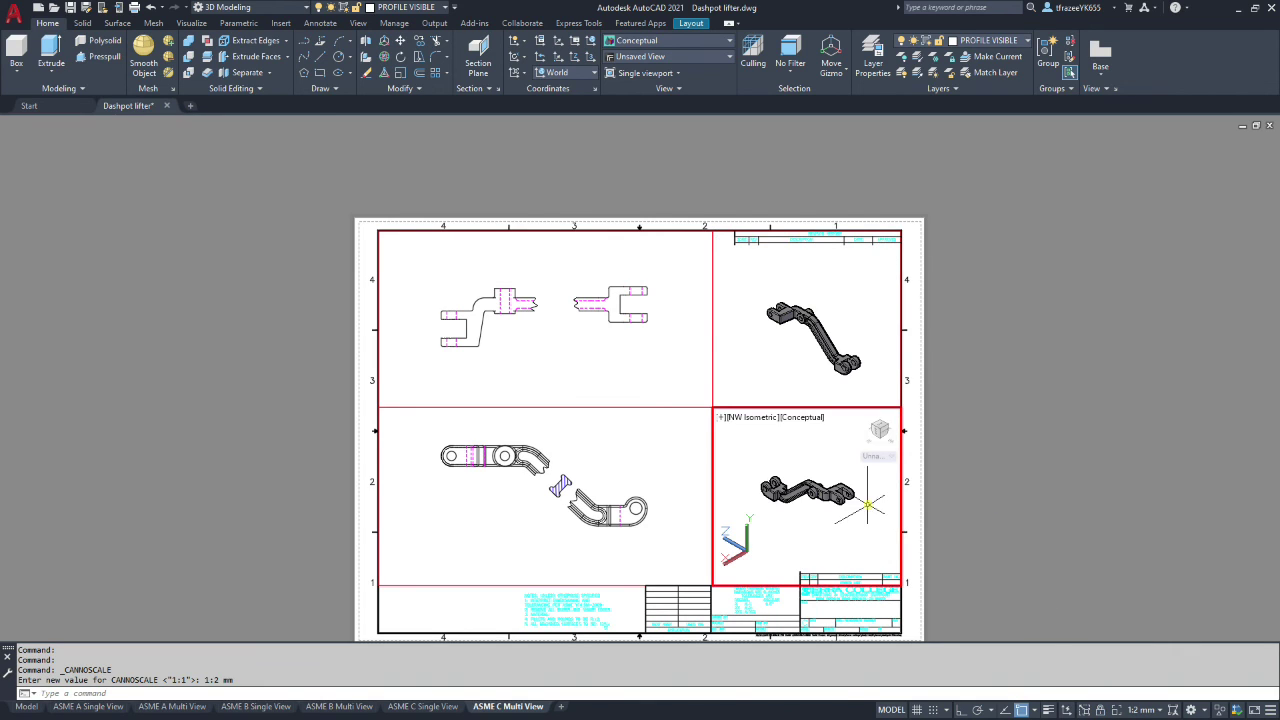
click(1100, 711)
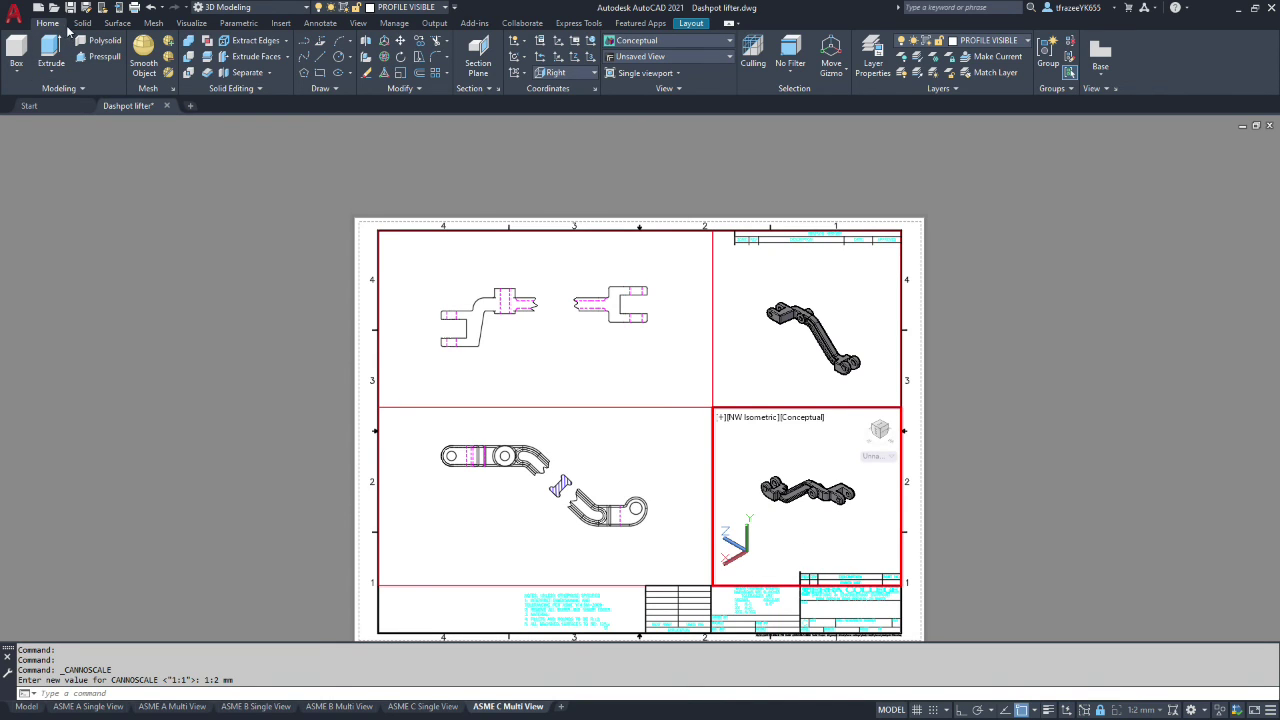
click(70, 8)
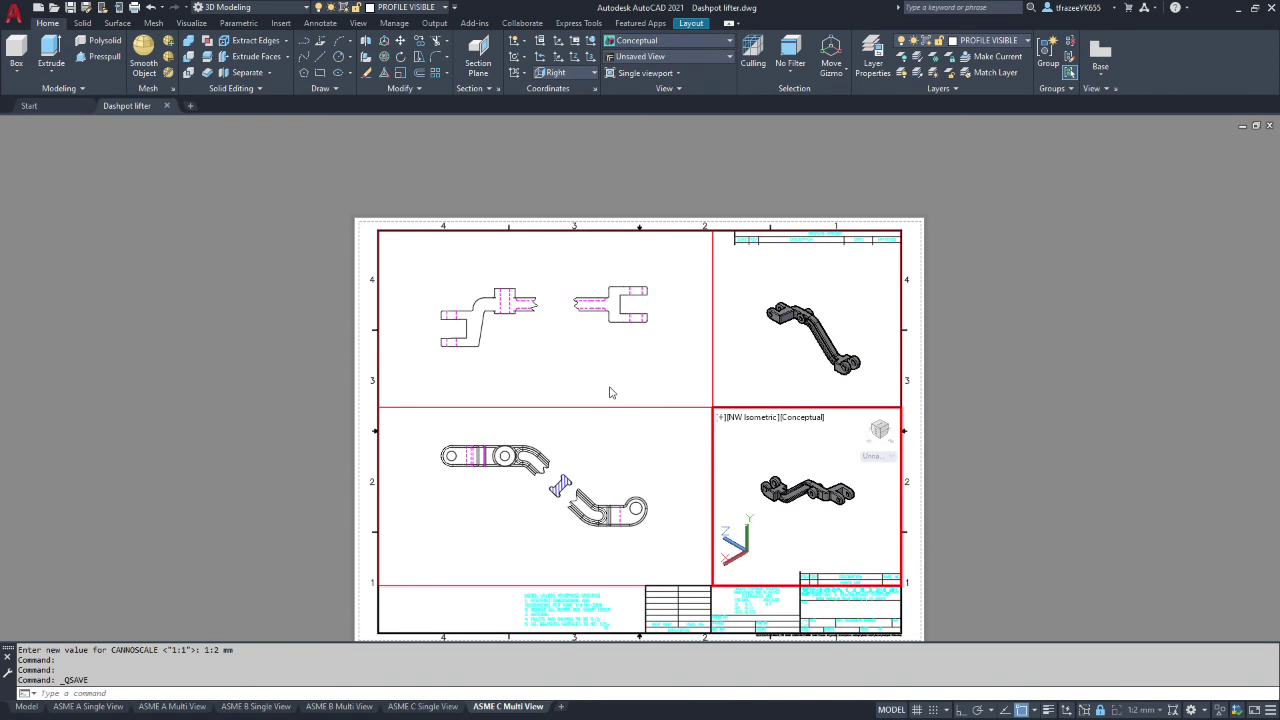